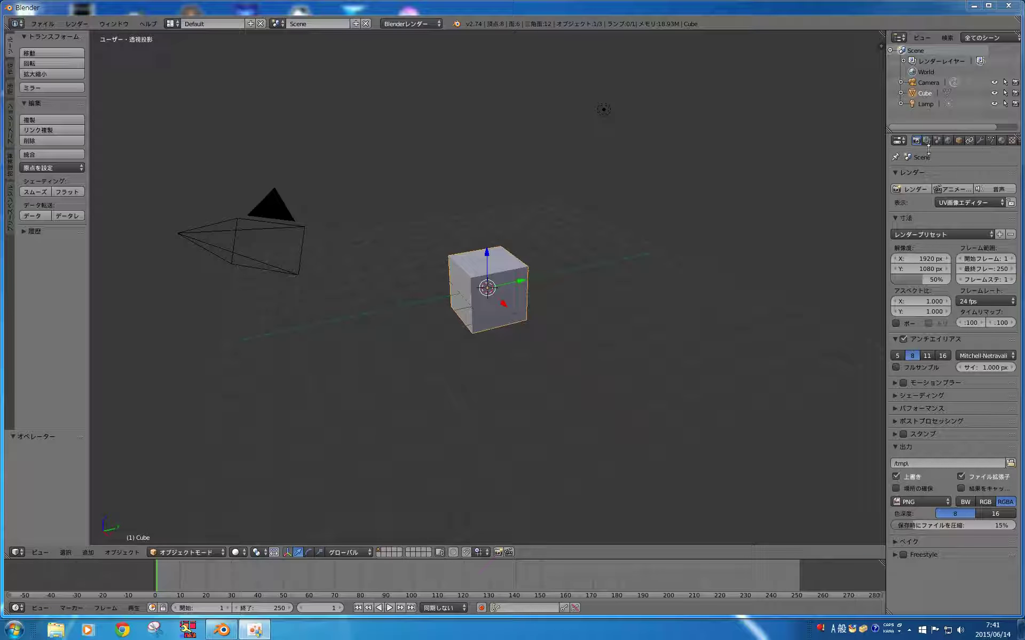
- Resize the side panels and collapse the anti-aliasing settings
{"action": "left_click", "coordinate": [881, 153]}
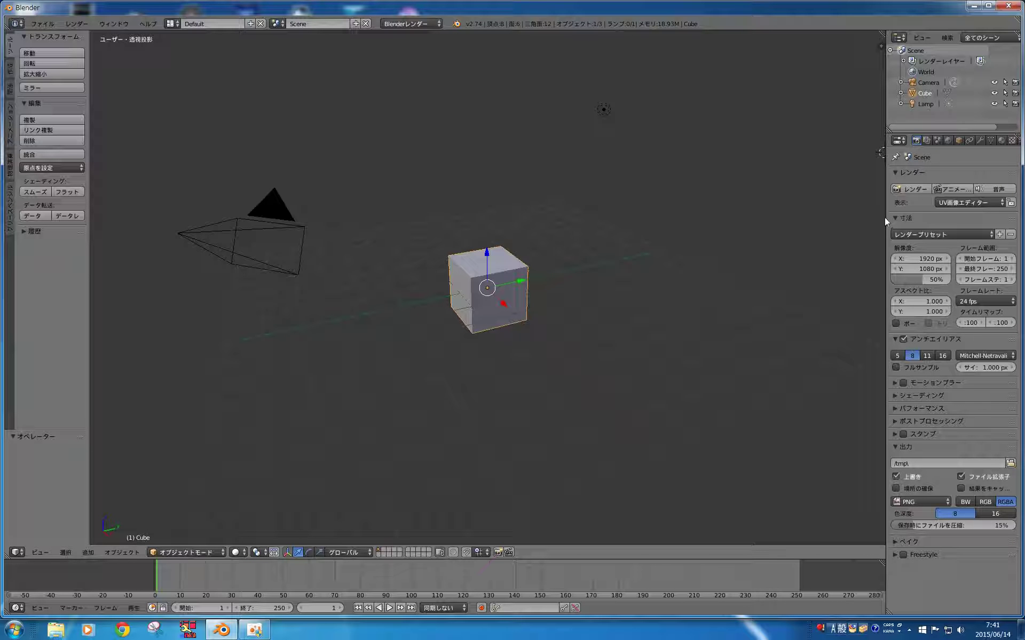
{"action": "left_click_drag", "start_coordinate": [885, 217], "coordinate": [831, 217]}
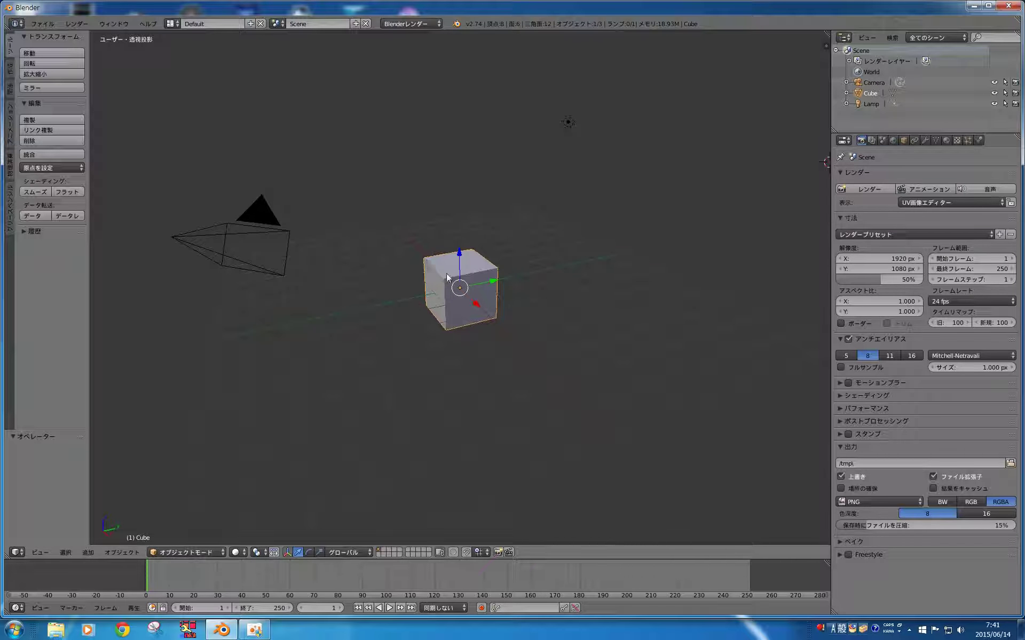
{"action": "left_click", "coordinate": [827, 343]}
{"action": "left_click_drag", "start_coordinate": [831, 346], "coordinate": [865, 347]}
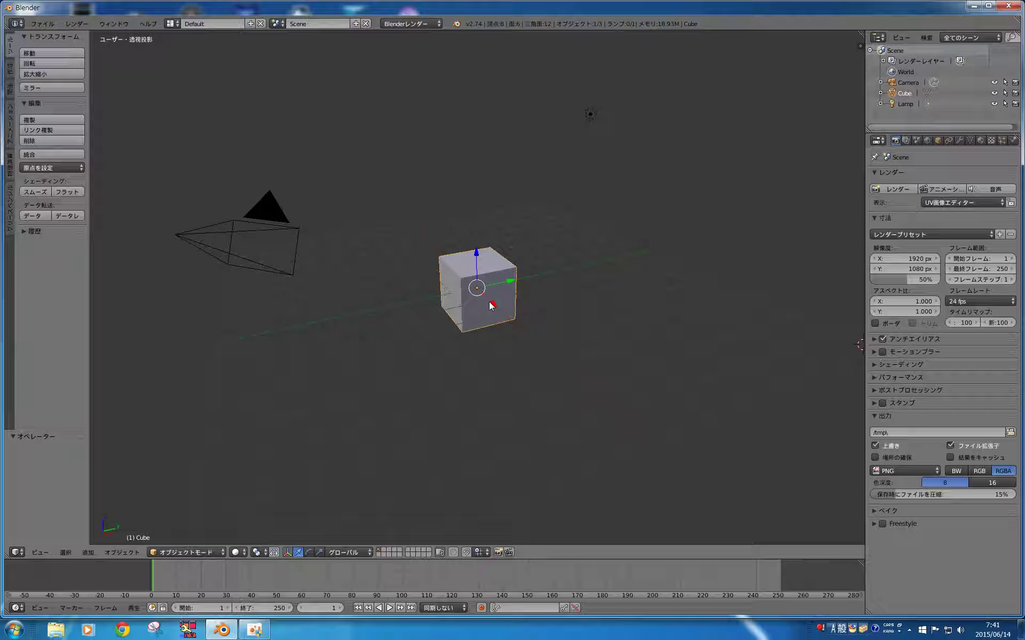
- Delete the default cube, leaving only the camera and lamp
{"action": "mouse_move", "coordinate": [492, 299]}
{"action": "middle_mouse_down"}
{"action": "mouse_move", "coordinate": [496, 311]}
{"action": "mouse_move", "coordinate": [486, 301]}
{"action": "middle_mouse_up"}
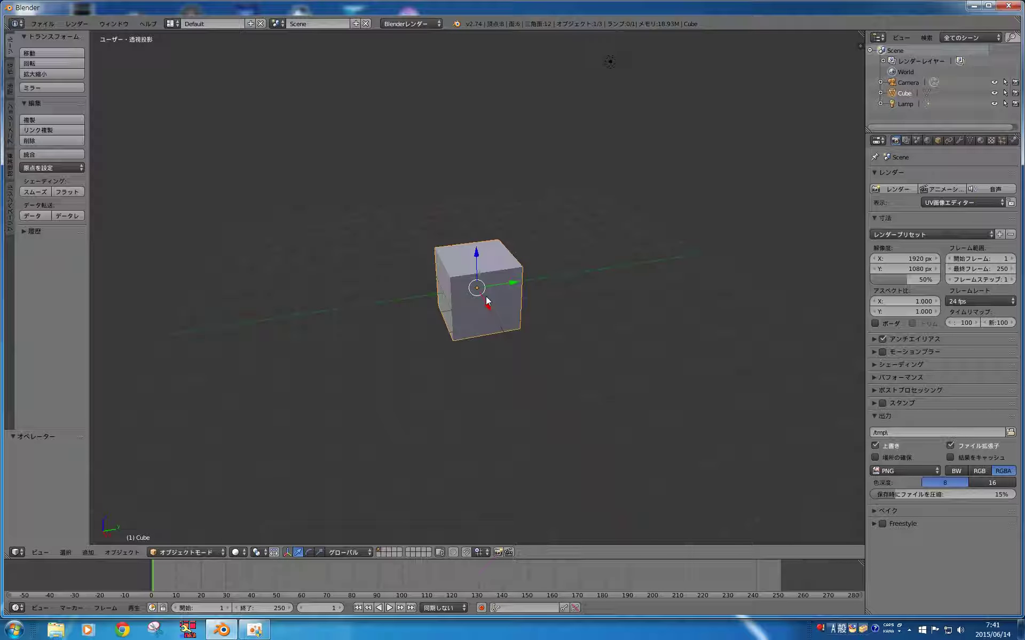
{"action": "key", "text": "x"}
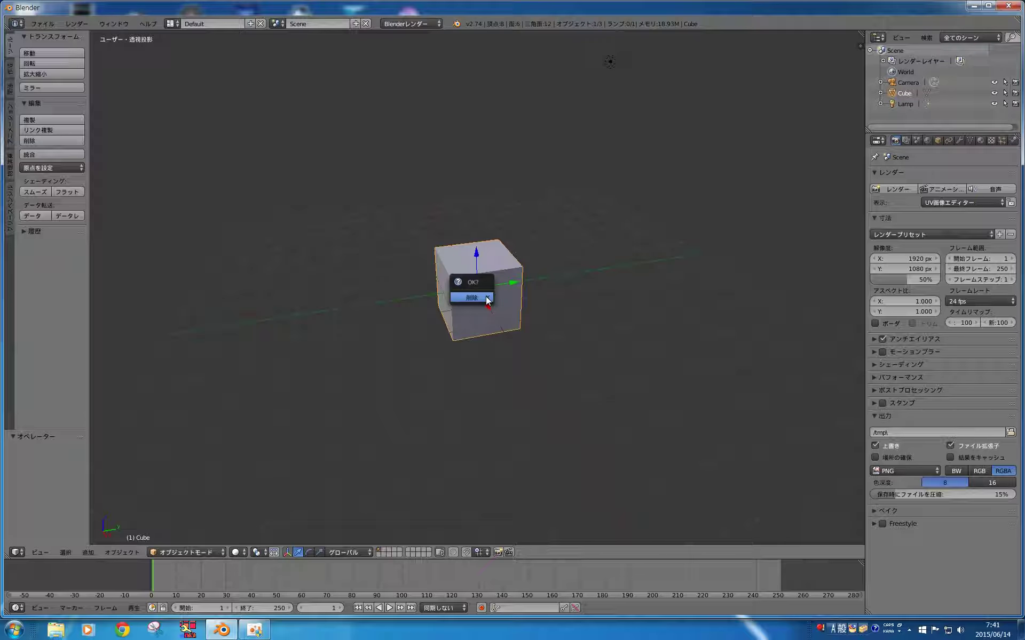
{"action": "left_click", "coordinate": [485, 296]}
{"action": "mouse_move", "coordinate": [462, 306]}
{"action": "middle_mouse_down"}
{"action": "mouse_move", "coordinate": [475, 284]}
{"action": "mouse_move", "coordinate": [468, 307]}
{"action": "middle_mouse_up"}
- Add a UV sphere and frame all scene objects in the view
{"action": "scroll", "coordinate": [468, 307], "scroll_direction": "up", "scroll_amount": 2}
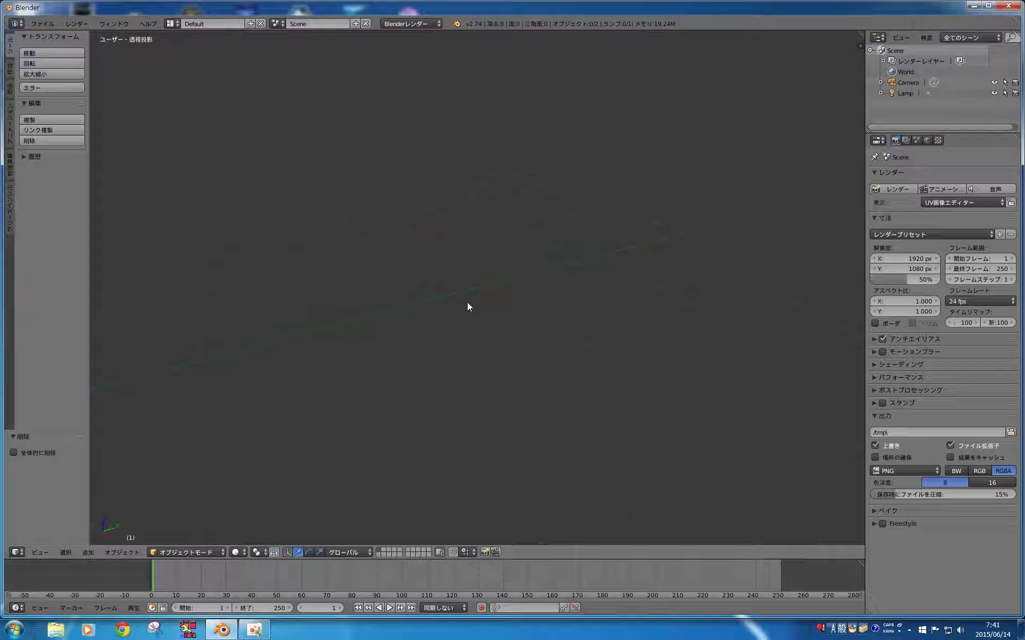
{"action": "key", "text": "shift+a"}
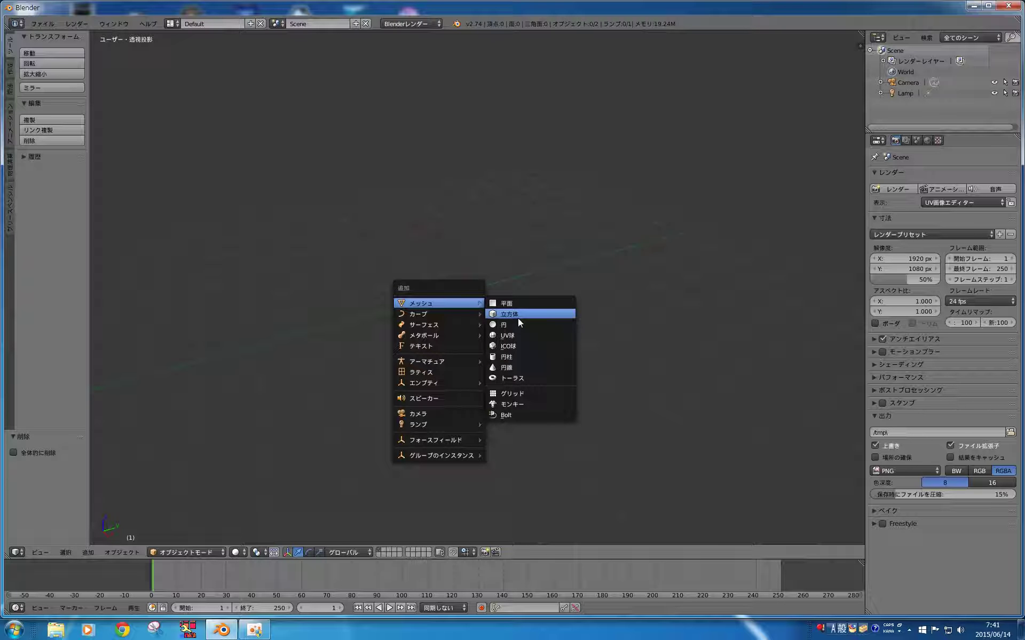
{"action": "left_click", "coordinate": [520, 335]}
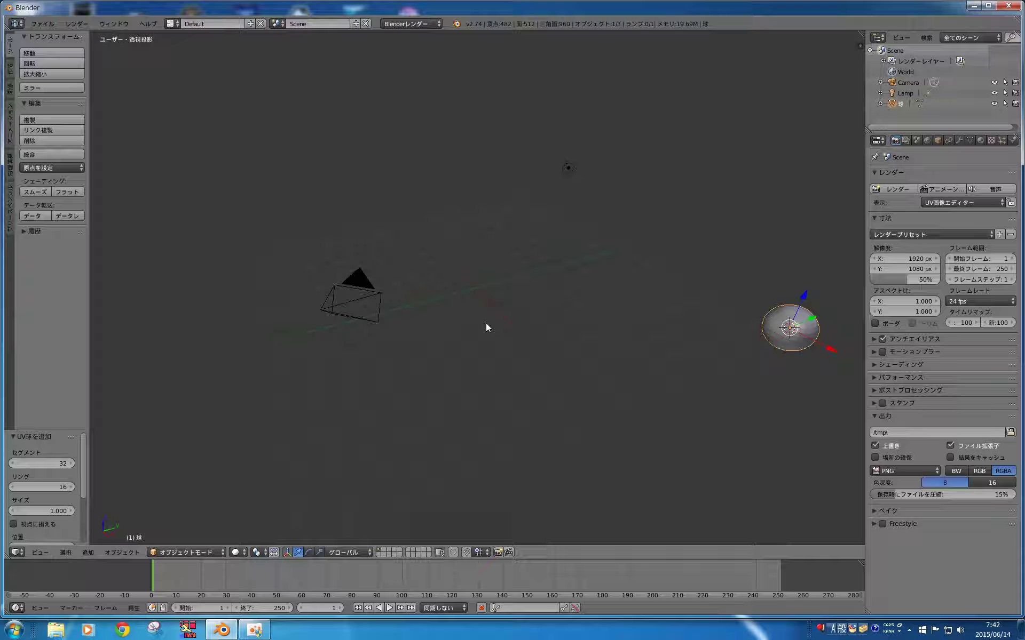
{"action": "key", "text": "Home"}
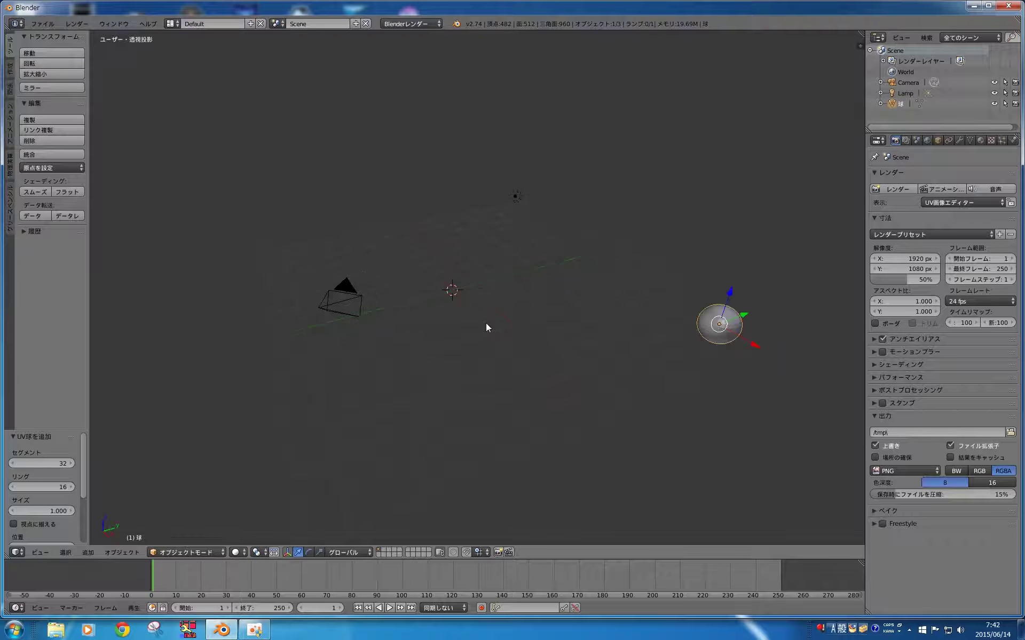
{"action": "scroll", "coordinate": [535, 302], "scroll_direction": "up", "scroll_amount": 3}
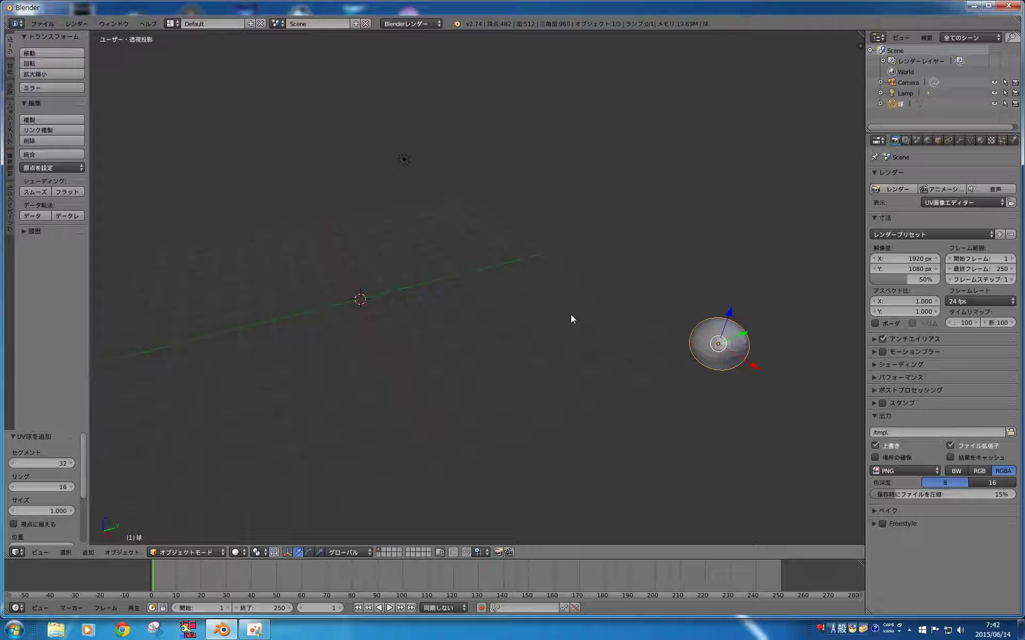
- Try moving the sphere's origin to the 3D cursor, then undo it
{"action": "key", "text": "alt+c"}
{"action": "left_click", "coordinate": [120, 553]}
{"action": "mouse_move", "coordinate": [160, 503]}
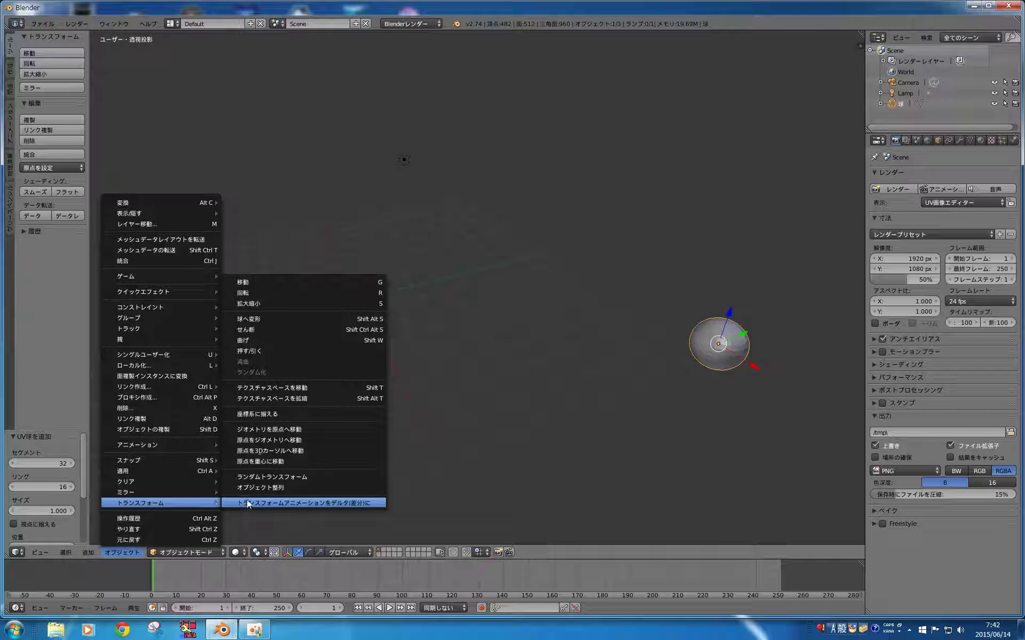
{"action": "left_click", "coordinate": [270, 451]}
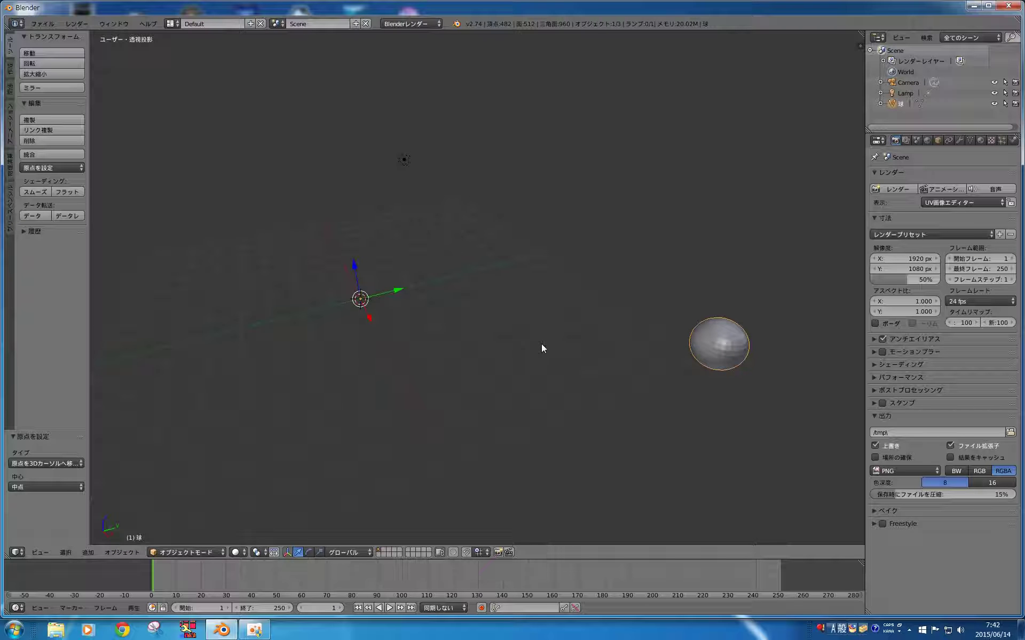
{"action": "key", "text": "ctrl+z"}
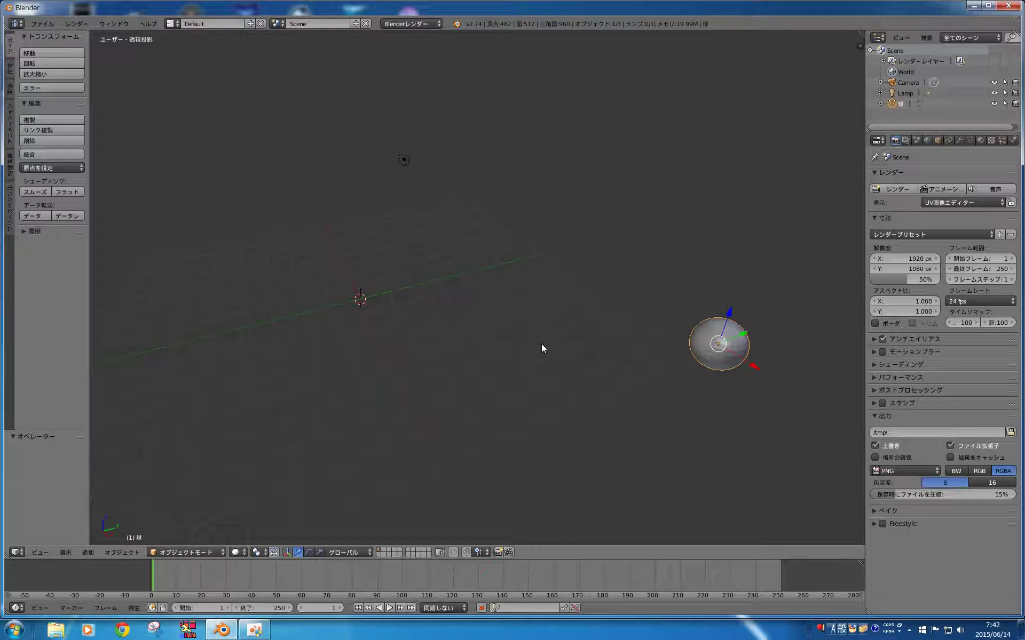
- Replace the sphere with a new smooth-shaded UV sphere shifted 2.418 along Y
{"action": "key", "text": "x"}
{"action": "left_click", "coordinate": [543, 345]}
{"action": "key", "text": "shift+a"}
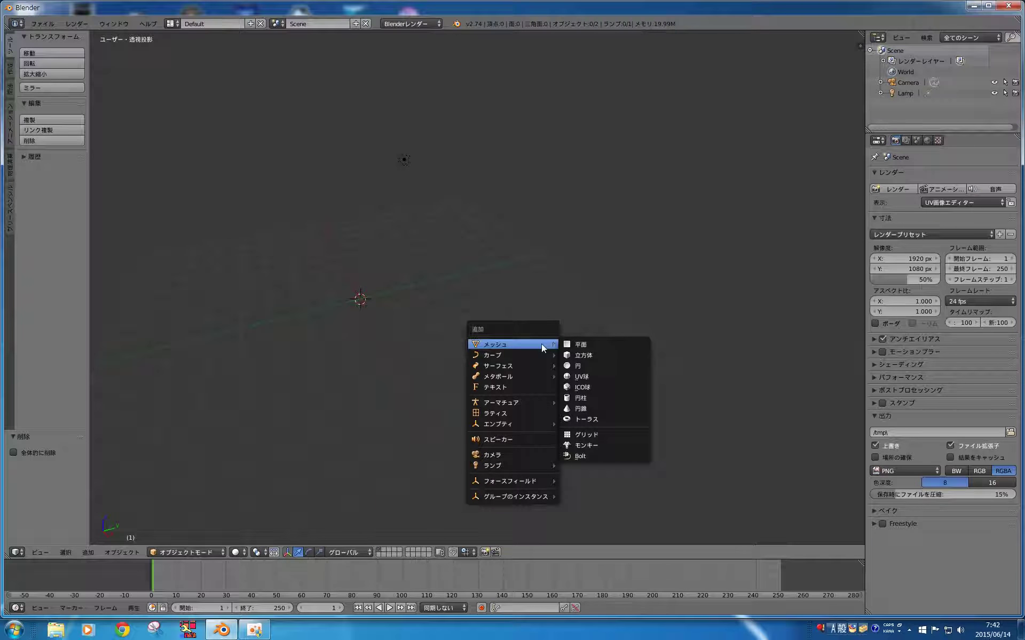
{"action": "left_click", "coordinate": [584, 375]}
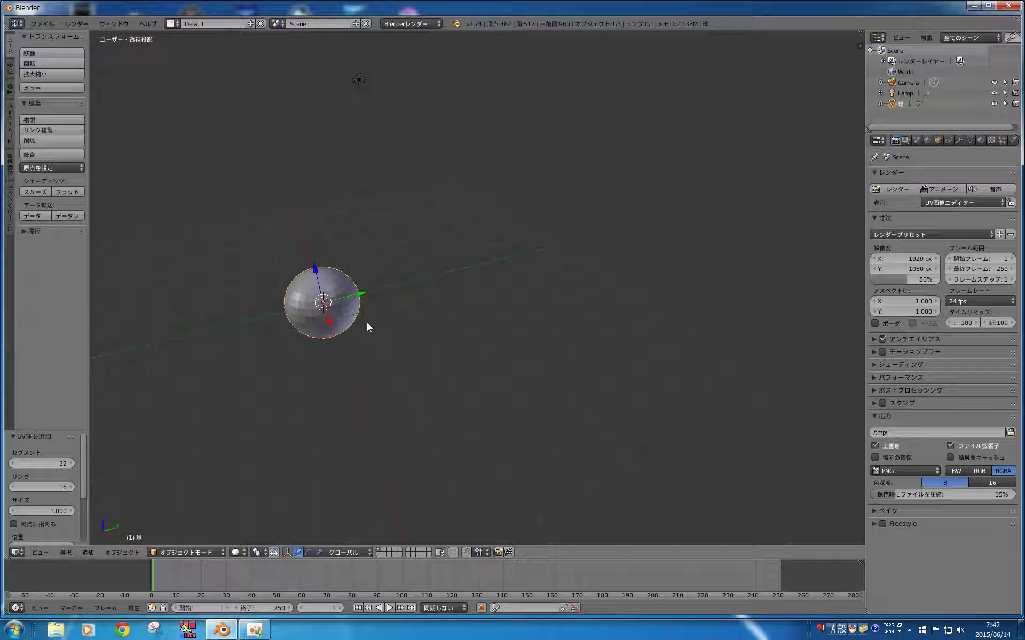
{"action": "left_click", "coordinate": [35, 191]}
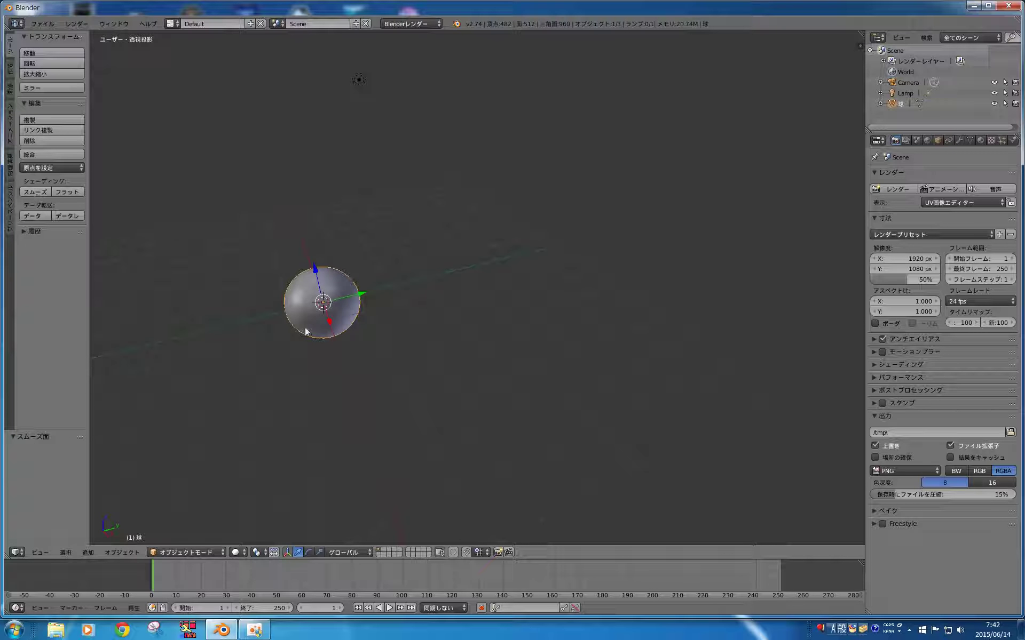
{"action": "left_click_drag", "start_coordinate": [358, 299], "coordinate": [441, 274]}
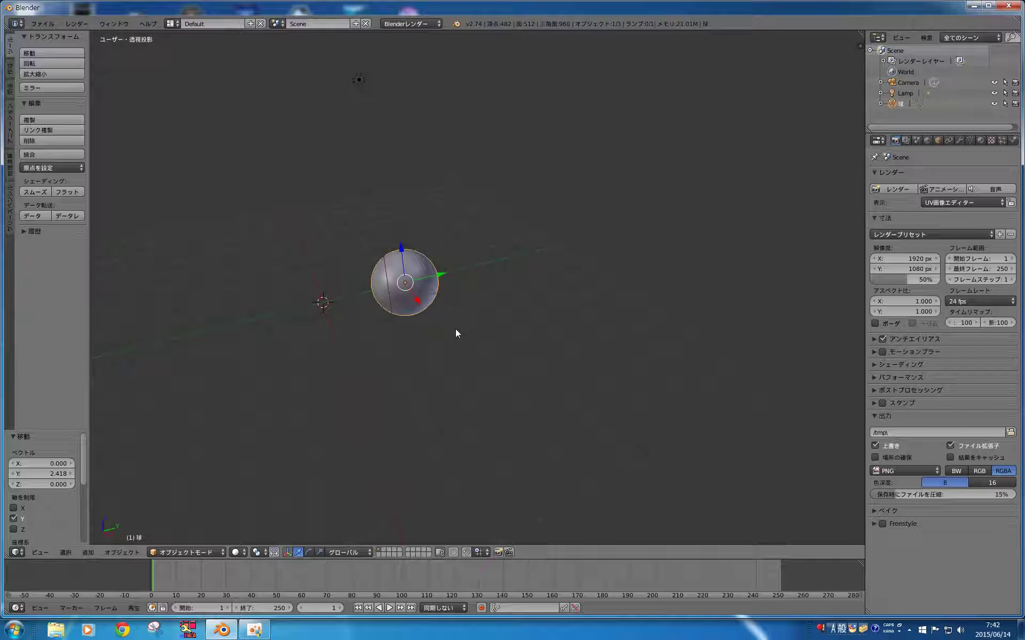
{"action": "mouse_move", "coordinate": [456, 329]}
{"action": "middle_mouse_down"}
{"action": "mouse_move", "coordinate": [449, 293]}
{"action": "mouse_move", "coordinate": [359, 394]}
{"action": "mouse_move", "coordinate": [365, 428]}
{"action": "mouse_move", "coordinate": [355, 395]}
{"action": "mouse_move", "coordinate": [336, 389]}
{"action": "middle_mouse_up"}
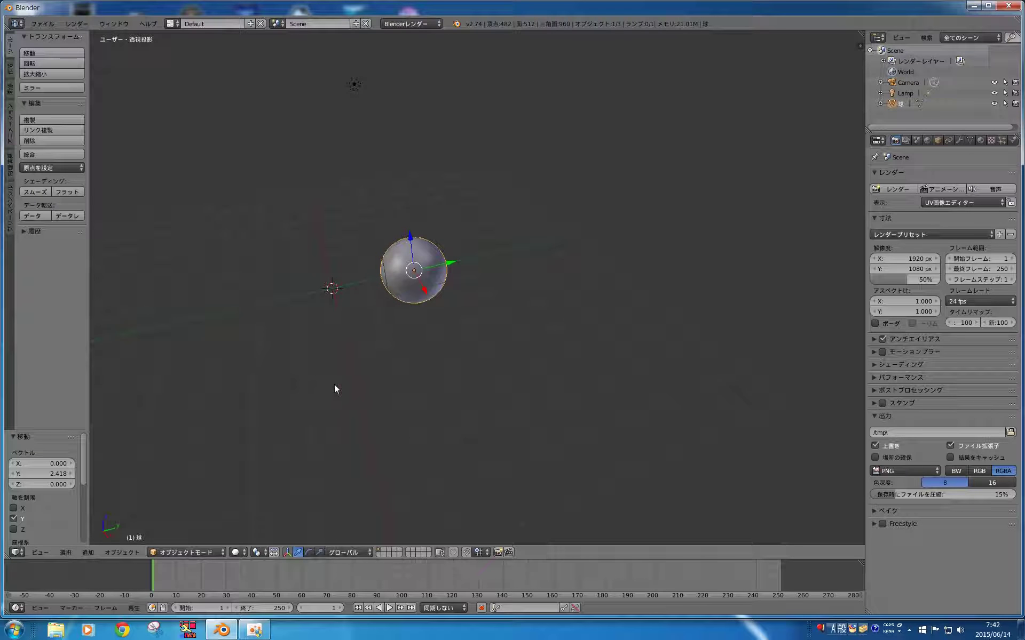
- Duplicate the sphere and move the copy 2.957 further along Y
{"action": "key", "text": "shift+d"}
{"action": "right_click", "coordinate": [434, 270]}
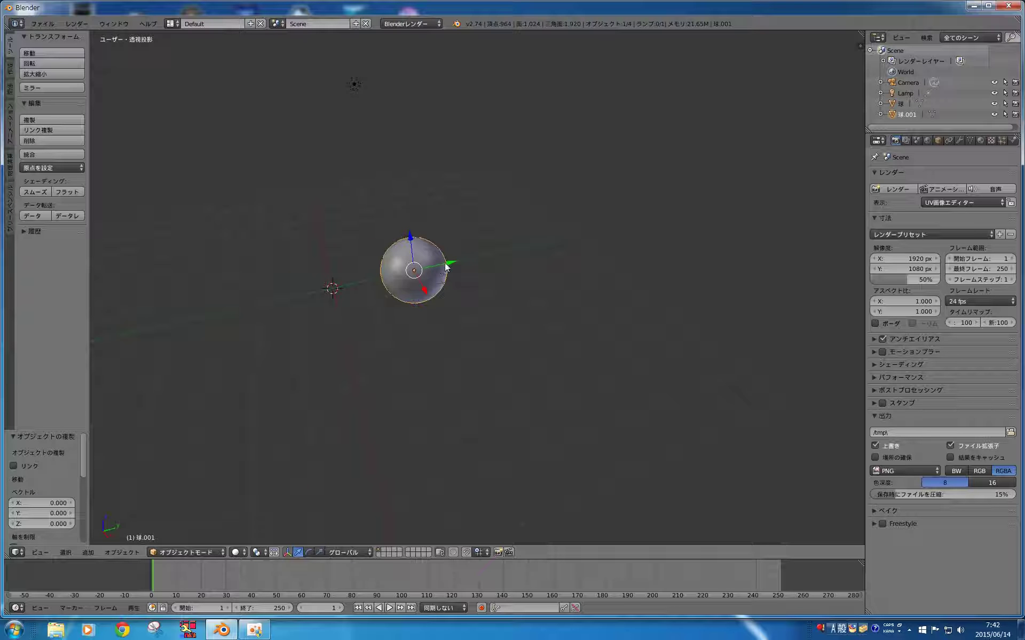
{"action": "key", "text": "g"}
{"action": "key", "text": "y"}
{"action": "left_click", "coordinate": [537, 239]}
{"action": "scroll", "coordinate": [506, 313], "scroll_direction": "up", "scroll_amount": 2}
{"action": "scroll", "coordinate": [506, 312], "scroll_direction": "down", "scroll_amount": 1}
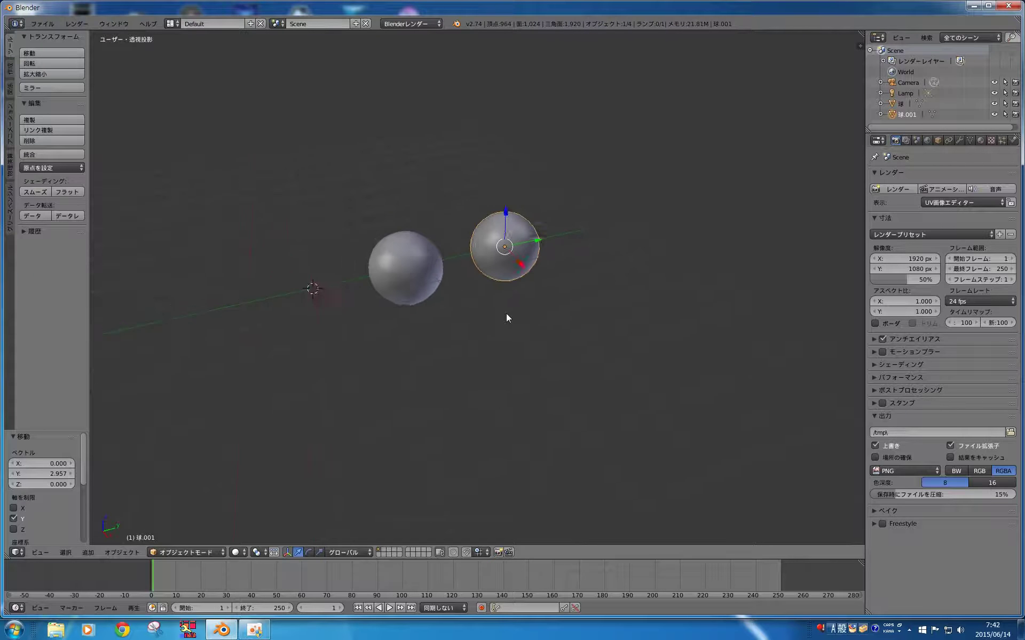
{"action": "scroll", "coordinate": [506, 313], "scroll_direction": "down", "scroll_amount": 1}
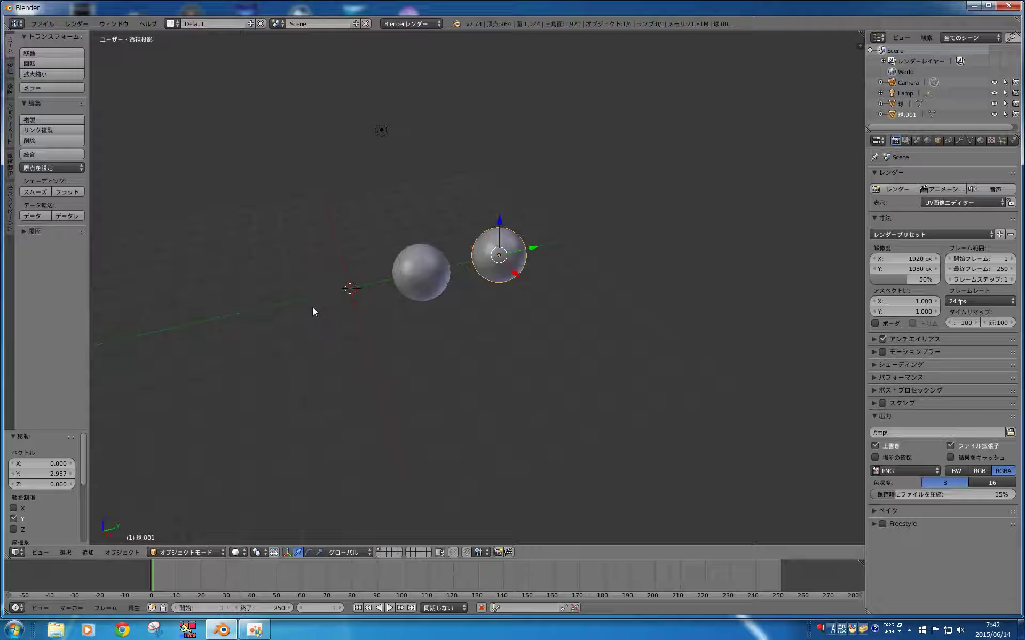
- Add a cylinder at the origin and scale it down to 0.187
{"action": "key", "text": "shift+a"}
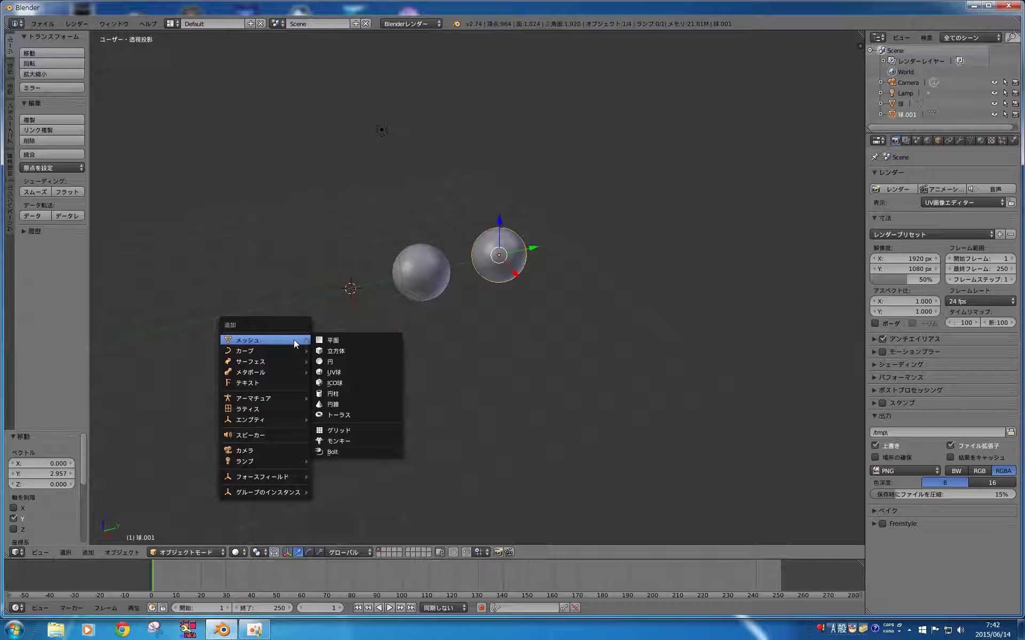
{"action": "left_click", "coordinate": [357, 396]}
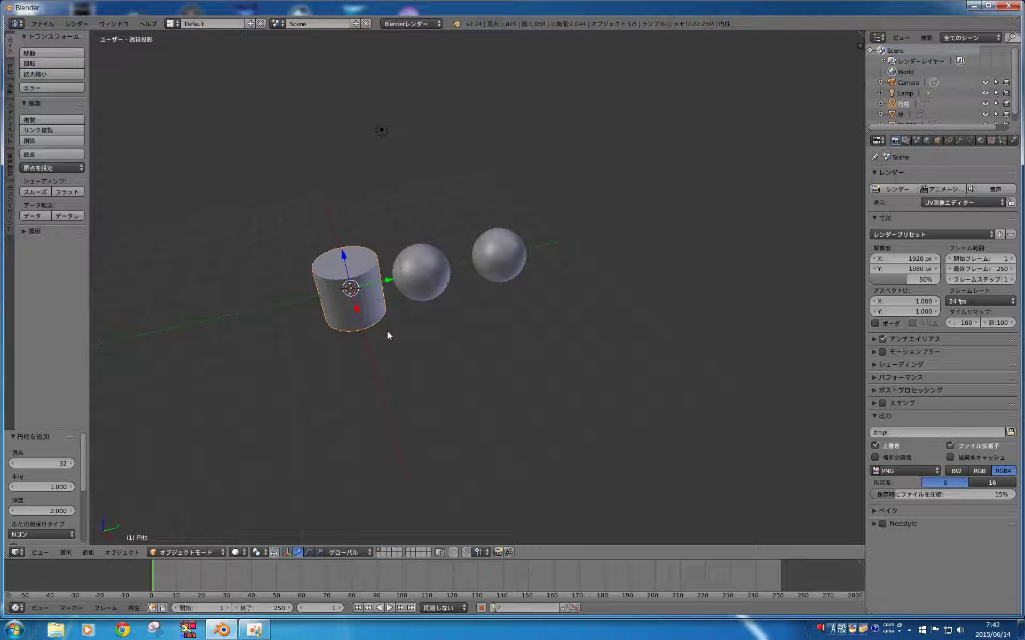
{"action": "key", "text": "KP_7"}
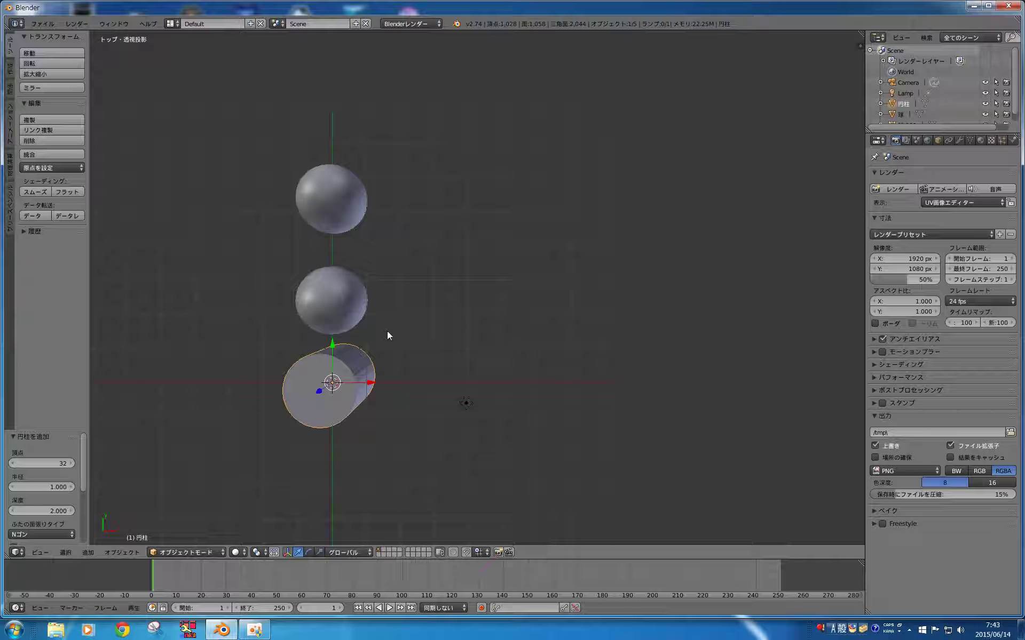
{"action": "key", "text": "KP_5"}
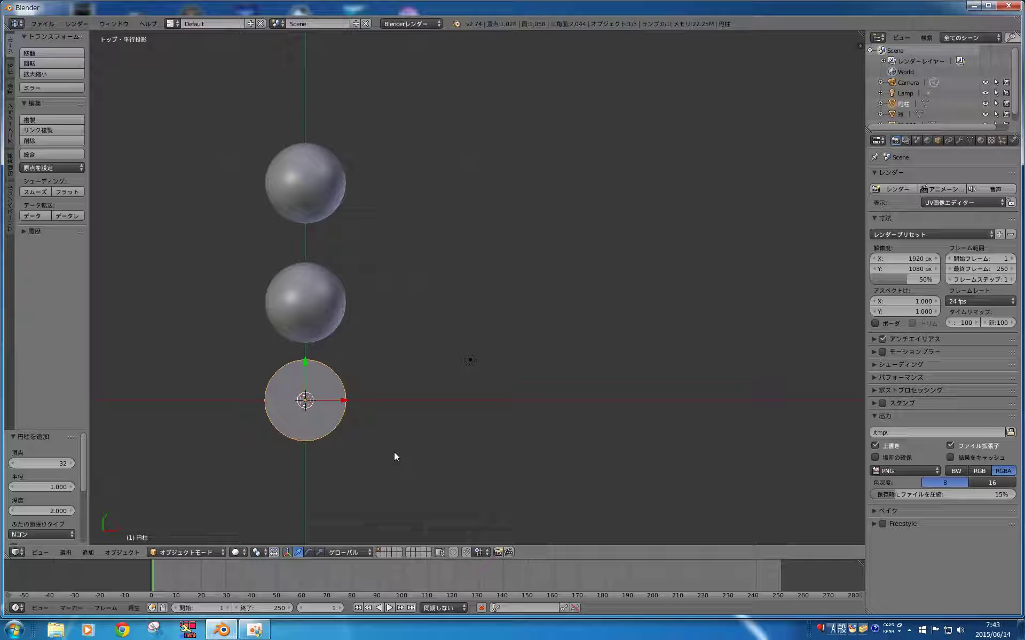
{"action": "key", "text": "s"}
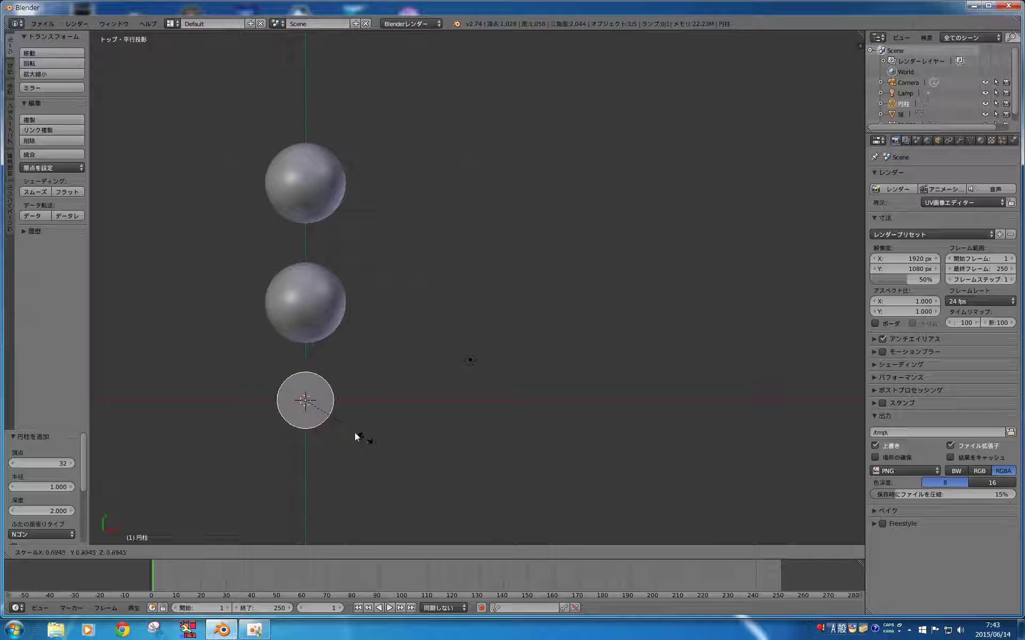
{"action": "left_click", "coordinate": [321, 411]}
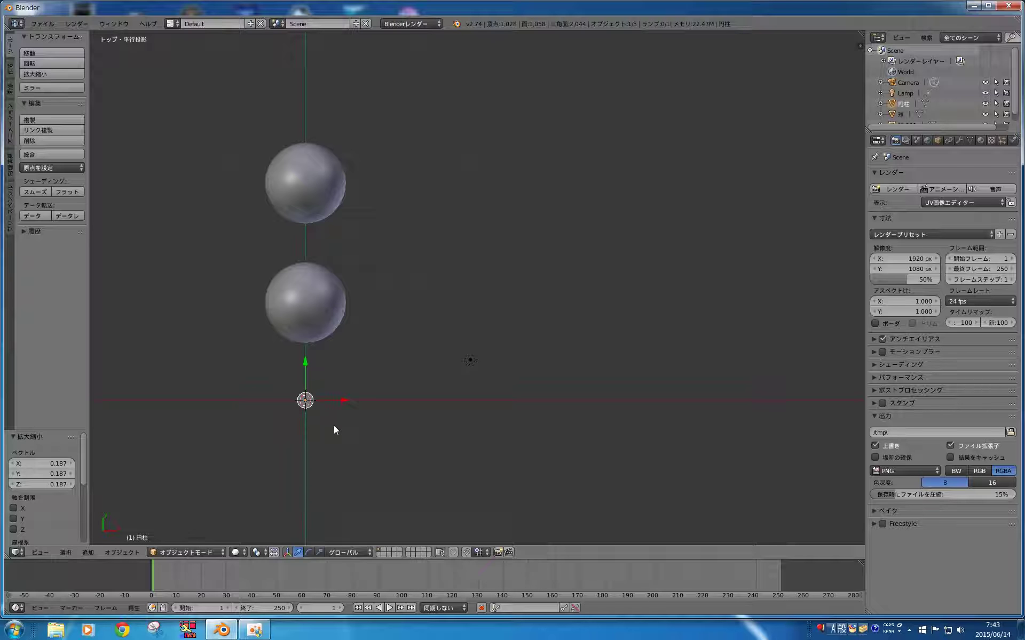
{"action": "middle_click_drag", "start_coordinate": [334, 424], "coordinate": [289, 329]}
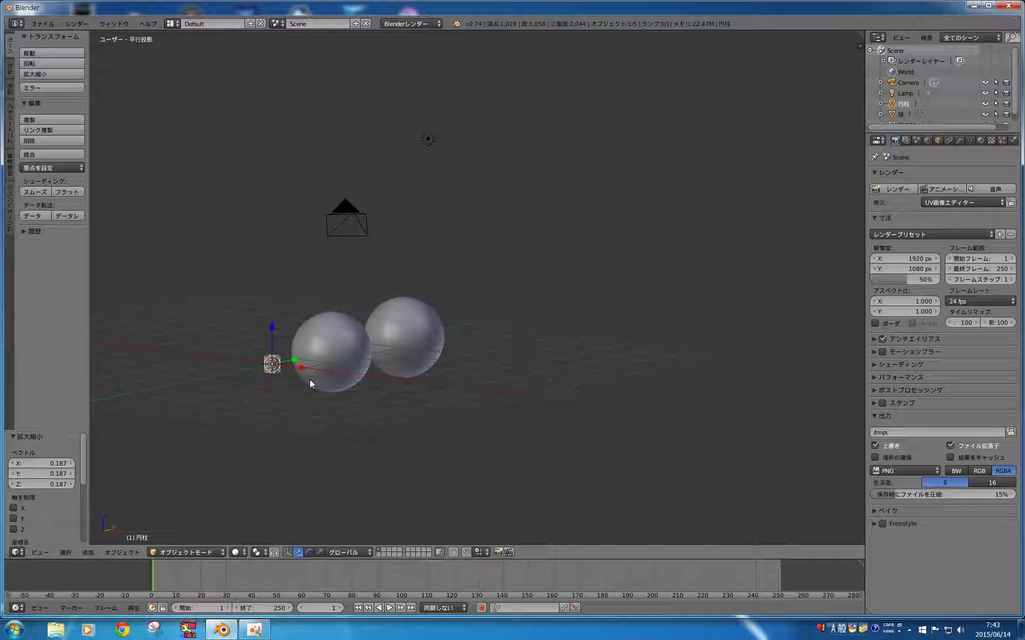
{"action": "middle_click_drag", "start_coordinate": [310, 381], "coordinate": [302, 402]}
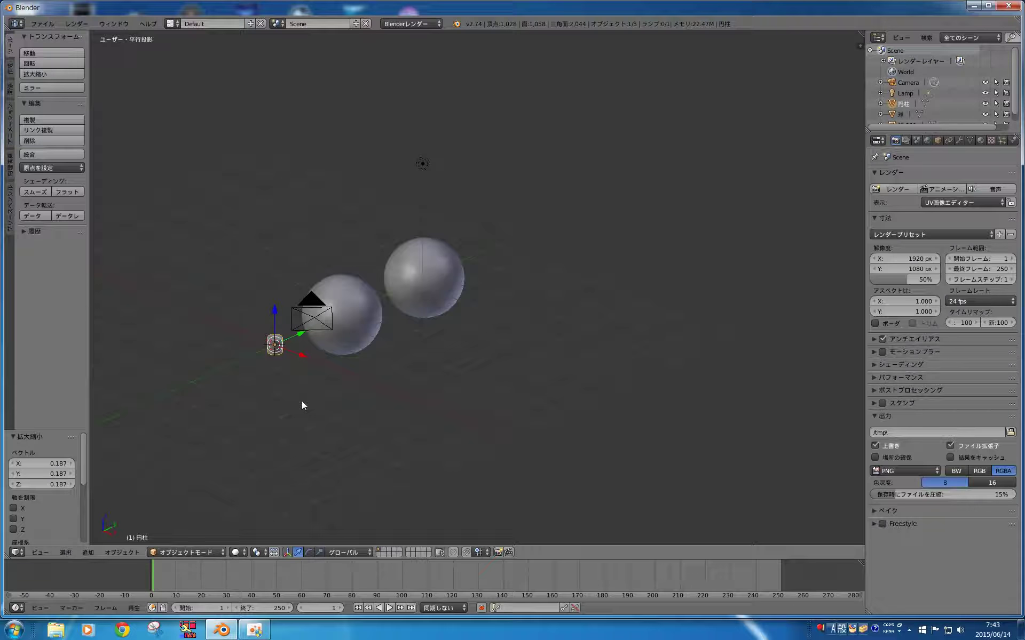
- Rotate the cylinder 90° about the X axis
{"action": "key", "text": "r"}
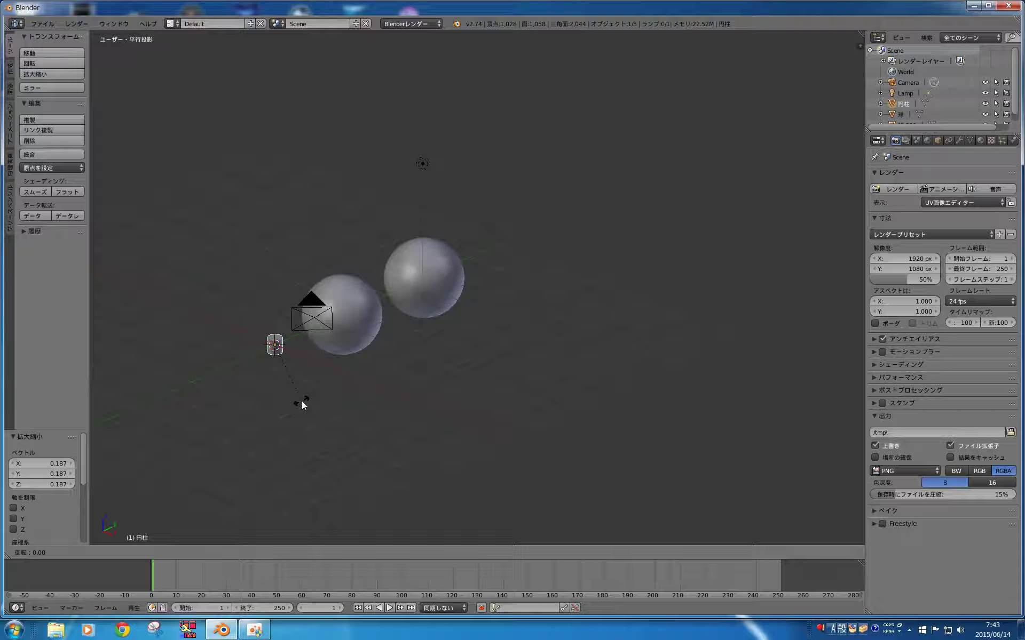
{"action": "type", "text": "x"}
{"action": "type", "text": "90|| = 90° グローバルX軸上"}
{"action": "key", "text": "Return"}
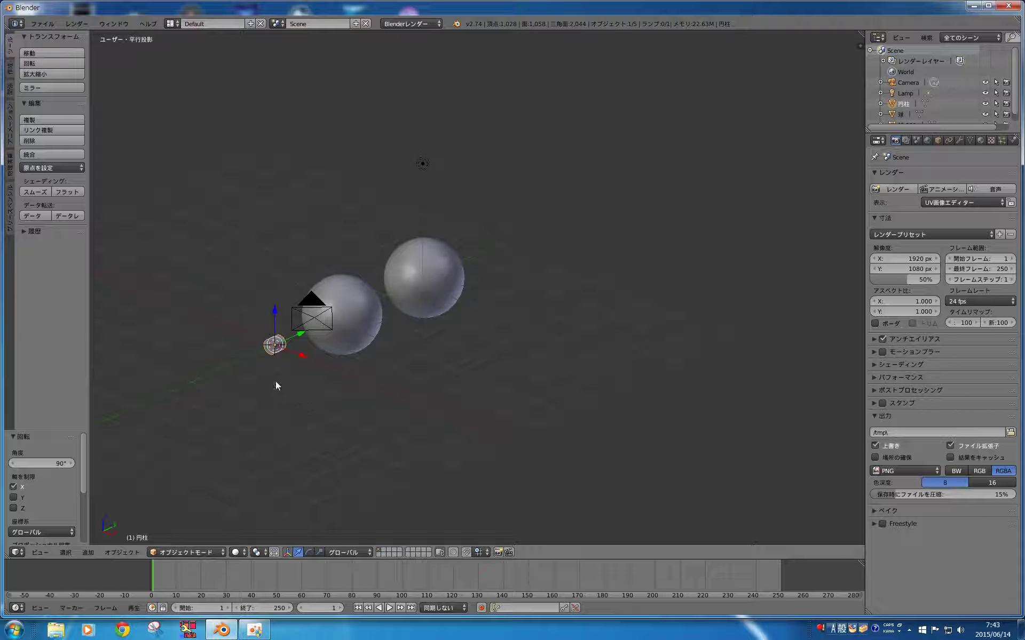
{"action": "middle_click_drag", "start_coordinate": [276, 382], "coordinate": [273, 396]}
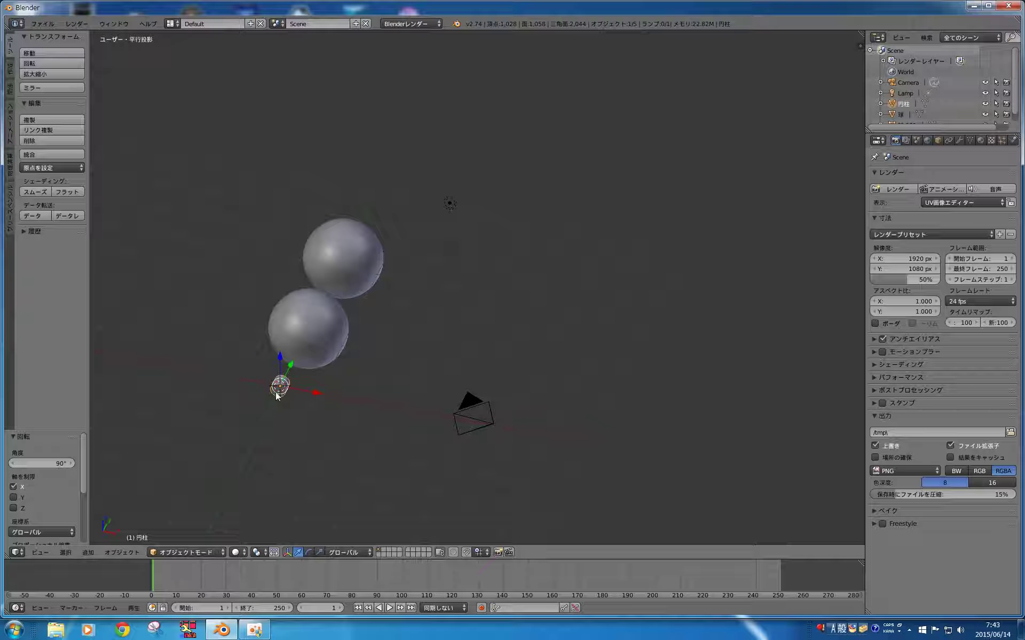
- In Edit Mode, select the cylinder's end cap ring
{"action": "key", "text": "Tab"}
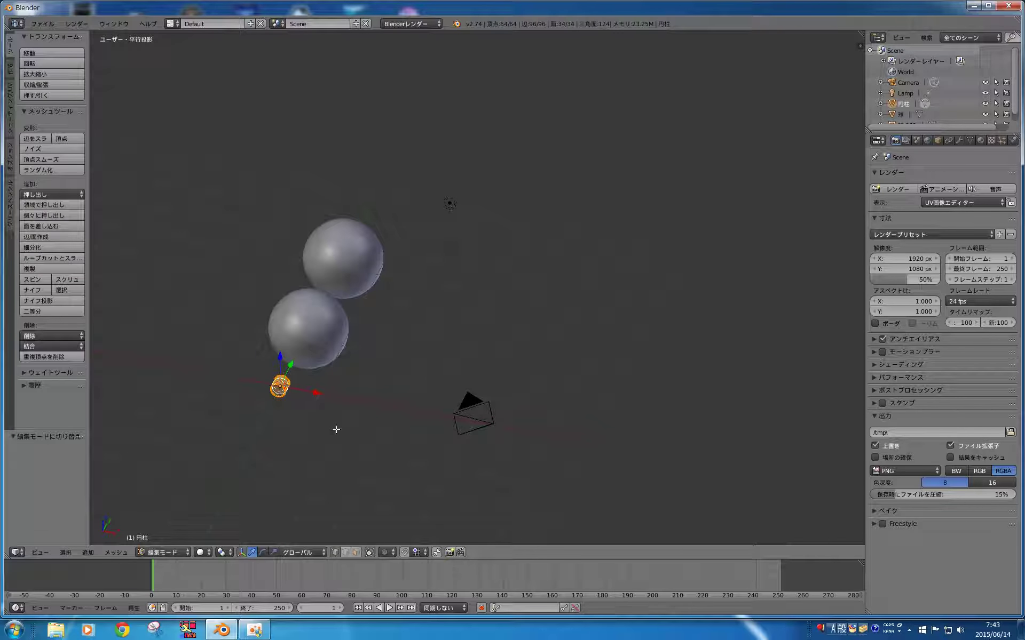
{"action": "right_click", "coordinate": [278, 392]}
{"action": "scroll", "coordinate": [279, 392], "scroll_direction": "up", "scroll_amount": 3}
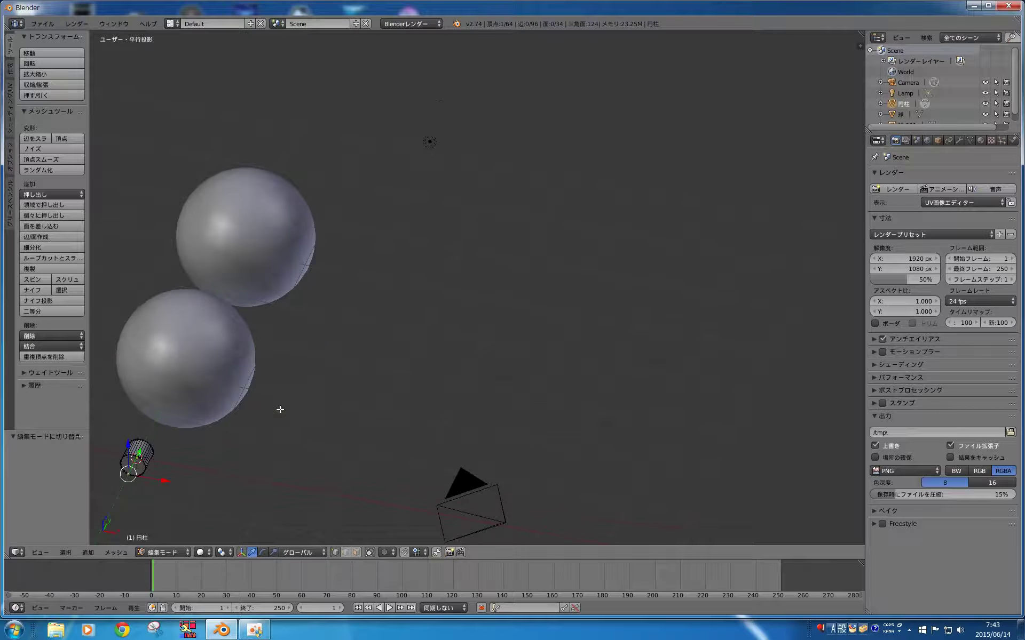
{"action": "middle_click_drag", "start_coordinate": [279, 412], "coordinate": [350, 587]}
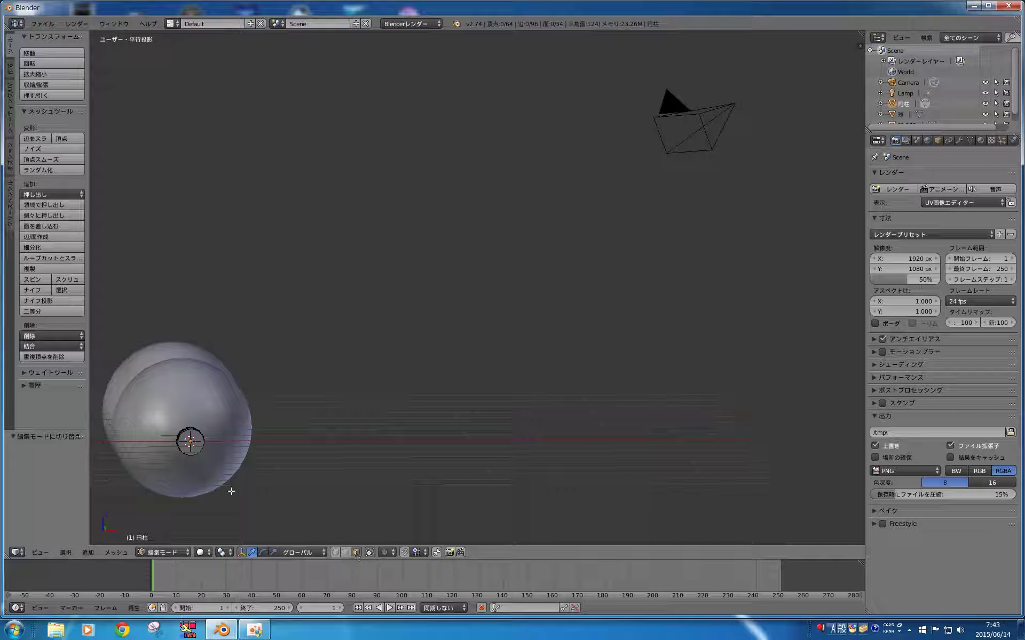
{"action": "right_click", "coordinate": [198, 450], "text": "alt"}
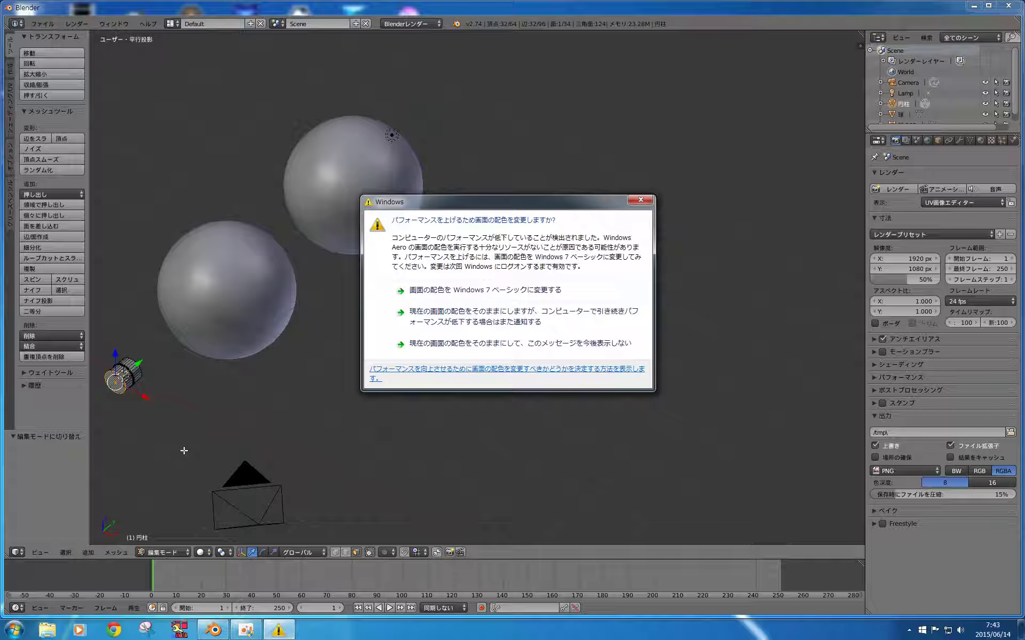
{"action": "left_click", "coordinate": [480, 292]}
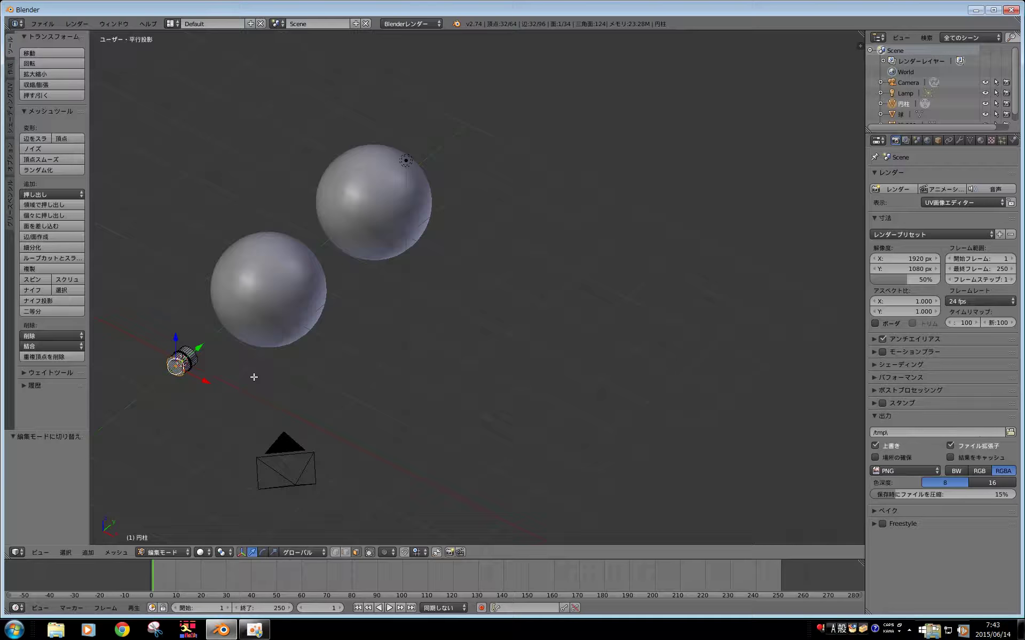
{"action": "scroll", "coordinate": [262, 379], "scroll_direction": "down", "scroll_amount": 3}
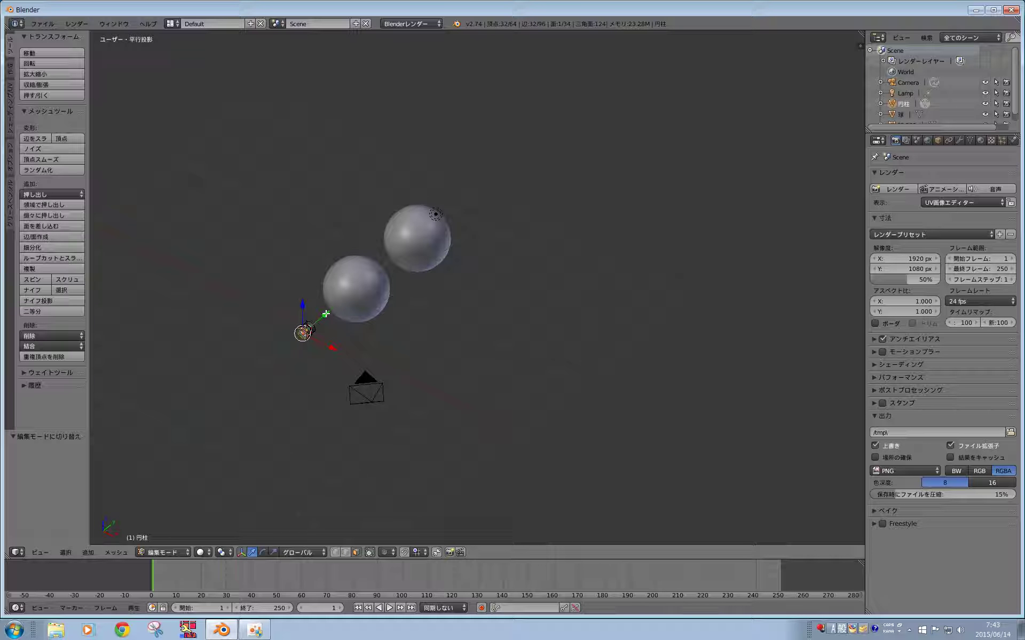
- Extend the end cap along Y in three moves to Y -9.269
{"action": "key", "text": "g"}
{"action": "key", "text": "y"}
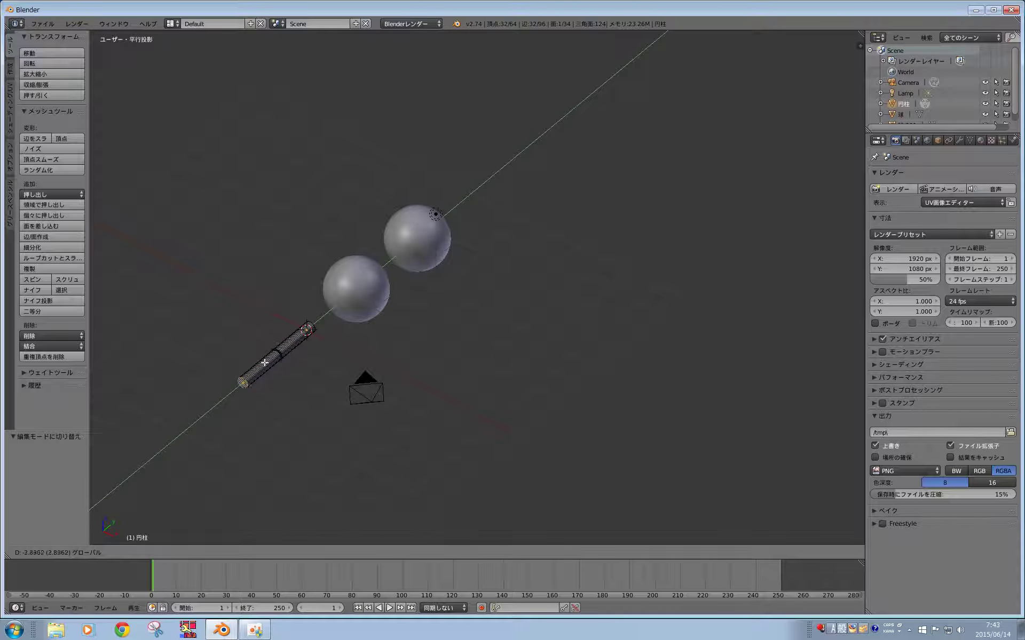
{"action": "left_click", "coordinate": [143, 469]}
{"action": "scroll", "coordinate": [185, 437], "scroll_direction": "down", "scroll_amount": 3}
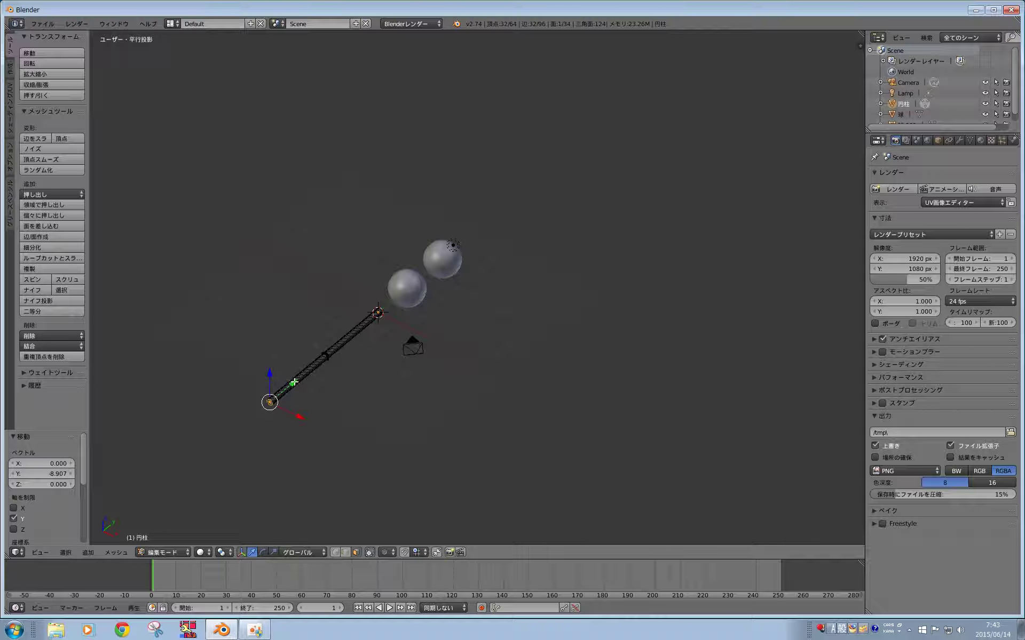
{"action": "key", "text": "g"}
{"action": "key", "text": "y"}
{"action": "left_click", "coordinate": [172, 483]}
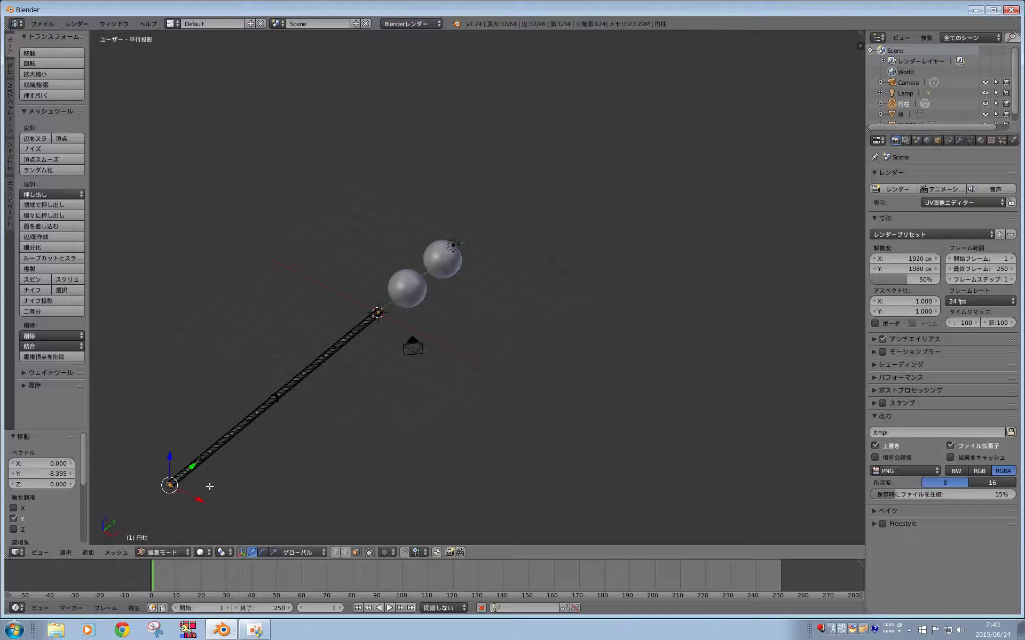
{"action": "scroll", "coordinate": [225, 454], "scroll_direction": "down", "scroll_amount": 4}
{"action": "key", "text": "g"}
{"action": "key", "text": "y"}
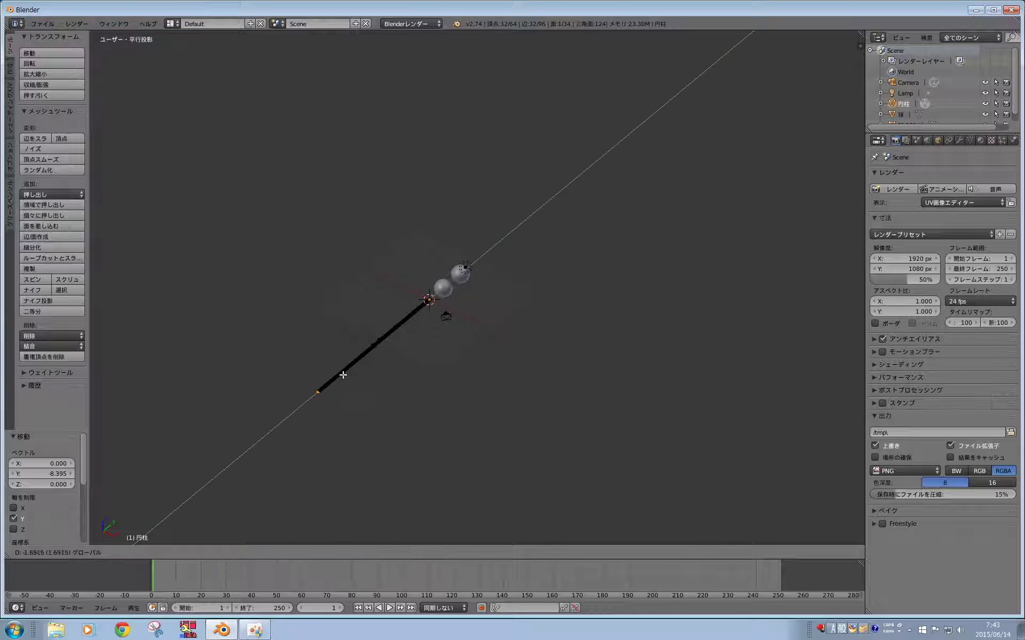
{"action": "left_click", "coordinate": [302, 411]}
{"action": "scroll", "coordinate": [365, 385], "scroll_direction": "down", "scroll_amount": 2}
{"action": "mouse_move", "coordinate": [365, 384]}
{"action": "middle_mouse_down"}
{"action": "mouse_move", "coordinate": [314, 438]}
{"action": "mouse_move", "coordinate": [222, 475]}
{"action": "mouse_move", "coordinate": [222, 455]}
{"action": "mouse_move", "coordinate": [222, 446]}
{"action": "mouse_move", "coordinate": [313, 446]}
{"action": "mouse_move", "coordinate": [313, 384]}
{"action": "mouse_move", "coordinate": [361, 488]}
{"action": "middle_mouse_up"}
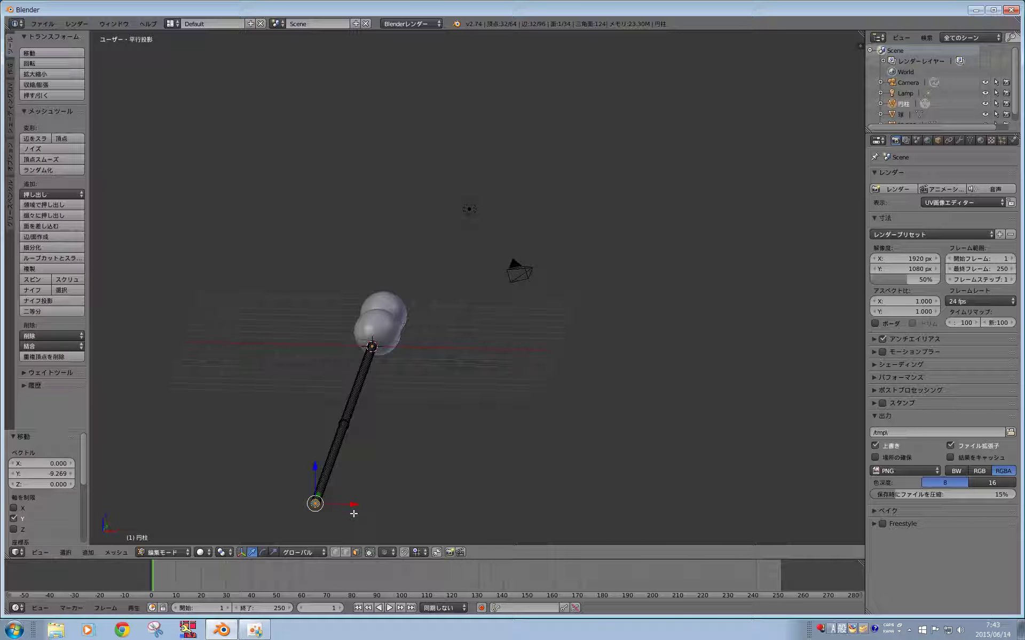
- Widen the cue's far end by 1.674 and deselect all vertices
{"action": "key", "text": "s"}
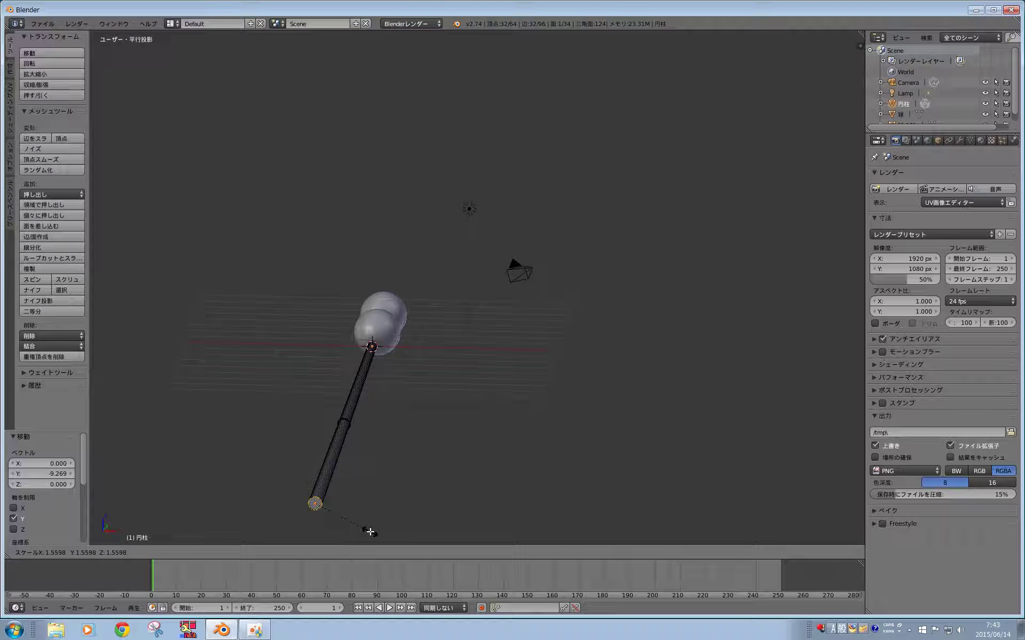
{"action": "left_click", "coordinate": [375, 534]}
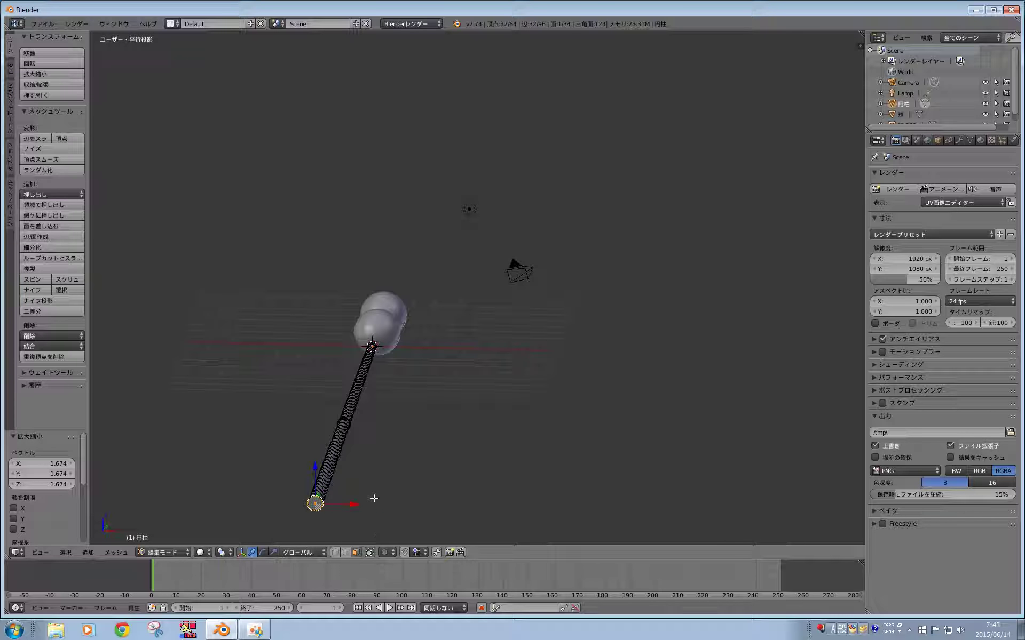
{"action": "mouse_move", "coordinate": [375, 533]}
{"action": "middle_mouse_down"}
{"action": "mouse_move", "coordinate": [347, 478]}
{"action": "mouse_move", "coordinate": [361, 414]}
{"action": "mouse_move", "coordinate": [316, 371]}
{"action": "mouse_move", "coordinate": [366, 320]}
{"action": "mouse_move", "coordinate": [400, 343]}
{"action": "mouse_move", "coordinate": [382, 291]}
{"action": "middle_mouse_up"}
{"action": "key", "text": "a"}
{"action": "scroll", "coordinate": [383, 291], "scroll_direction": "up", "scroll_amount": 4}
{"action": "scroll", "coordinate": [423, 345], "scroll_direction": "up", "scroll_amount": 3}
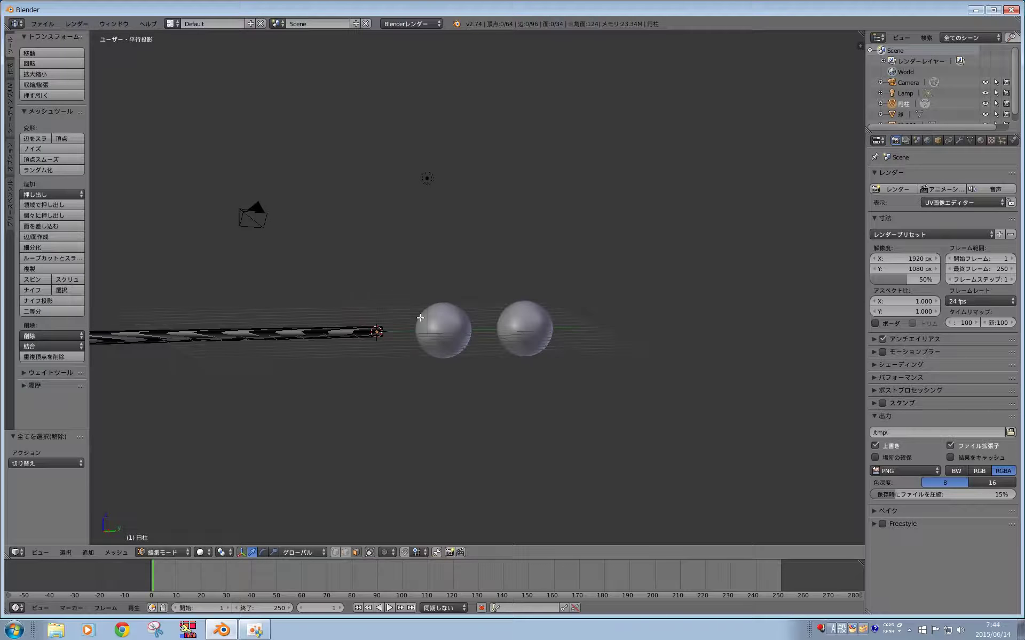
{"action": "scroll", "coordinate": [419, 354], "scroll_direction": "up", "scroll_amount": 1}
{"action": "scroll", "coordinate": [408, 340], "scroll_direction": "up", "scroll_amount": 1}
{"action": "scroll", "coordinate": [408, 339], "scroll_direction": "down", "scroll_amount": 1}
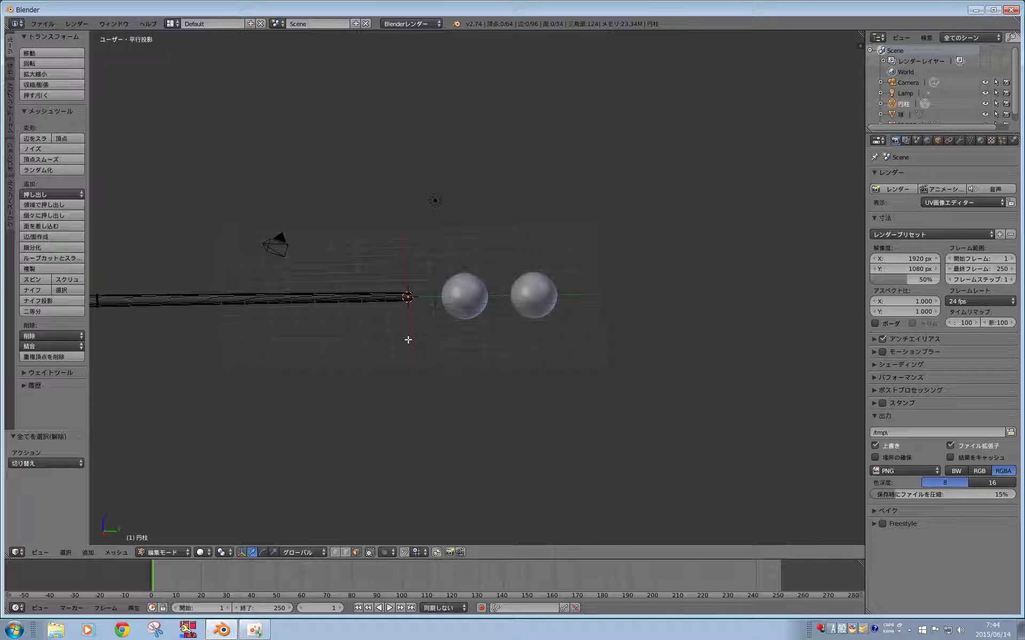
- Add a plane and enlarge it about 19.68 times
{"action": "key", "text": "shift+a"}
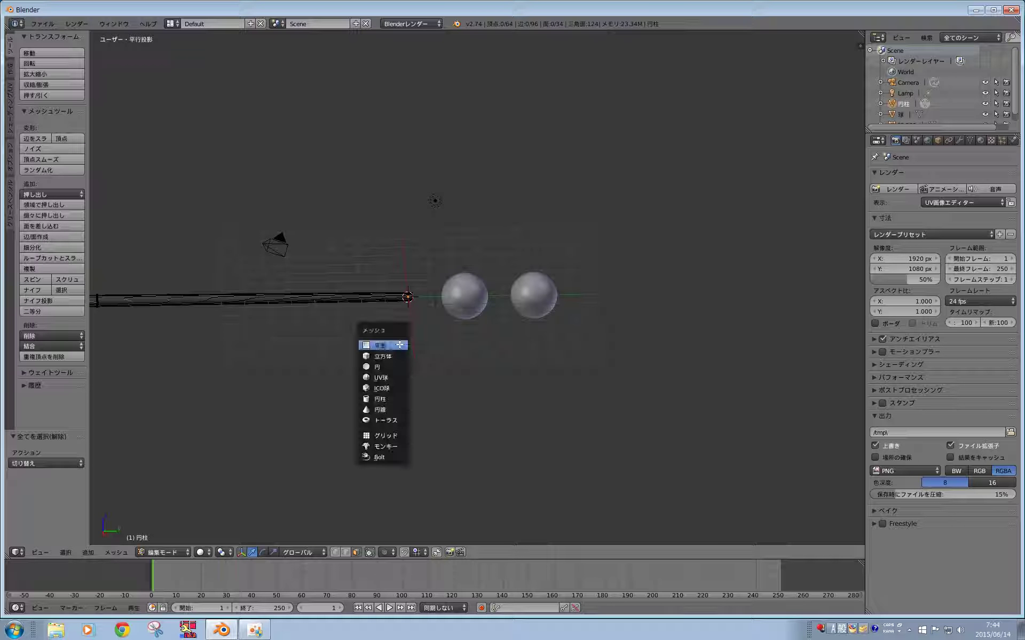
{"action": "left_click", "coordinate": [400, 344]}
{"action": "scroll", "coordinate": [400, 345], "scroll_direction": "down", "scroll_amount": 3}
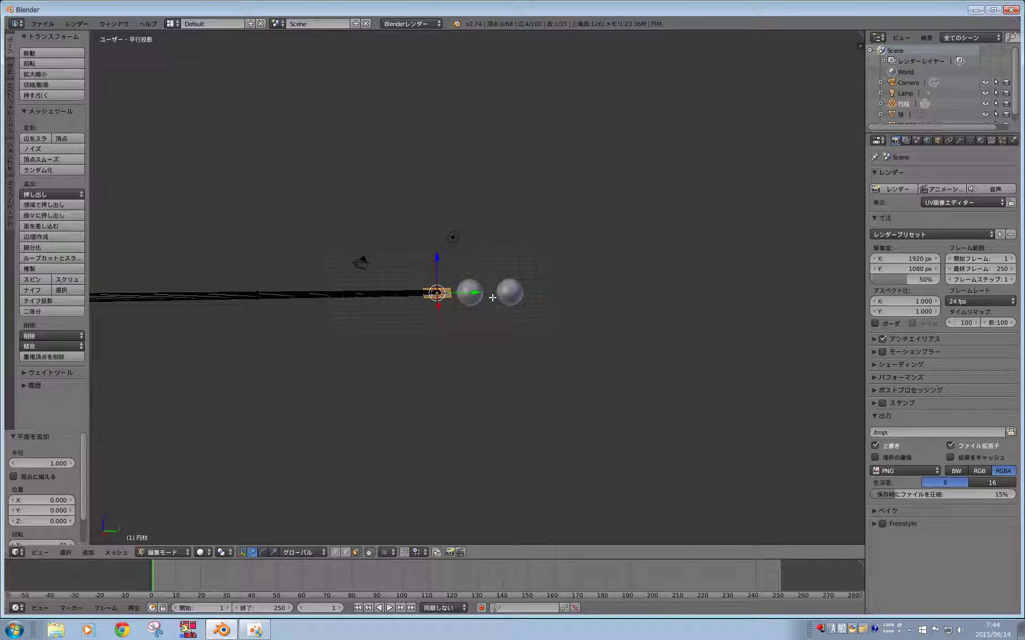
{"action": "middle_click_drag", "start_coordinate": [492, 297], "coordinate": [481, 371]}
{"action": "key", "text": "s"}
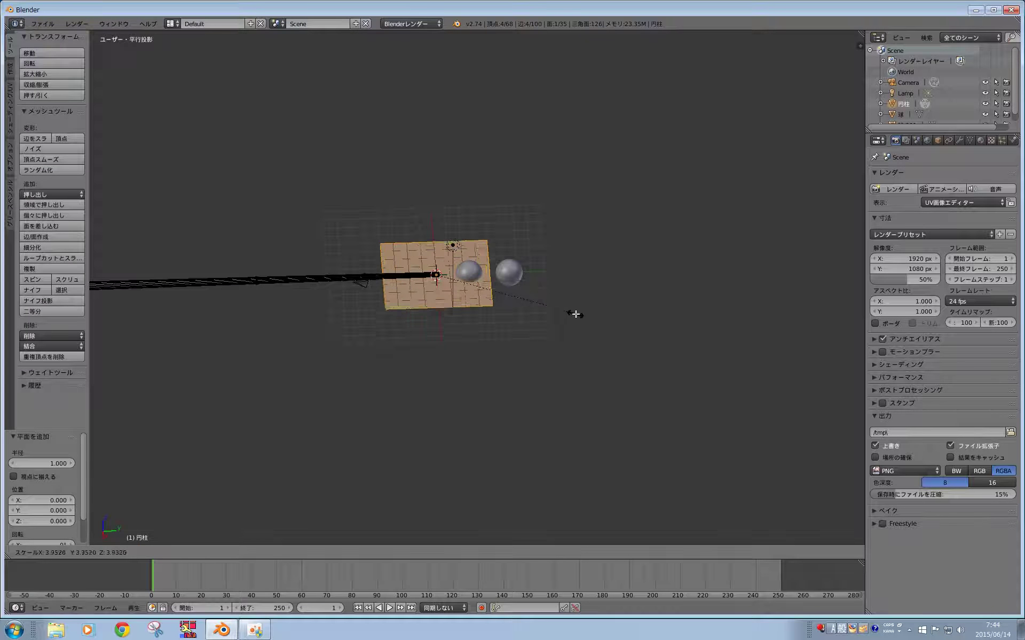
{"action": "left_click", "coordinate": [348, 497]}
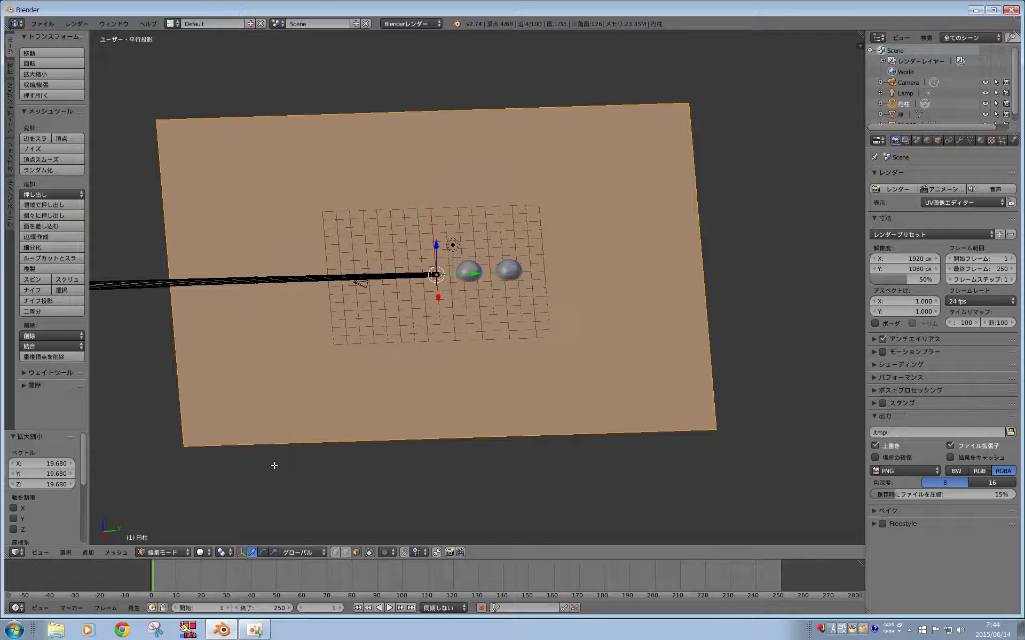
{"action": "middle_click_drag", "start_coordinate": [274, 467], "coordinate": [390, 495]}
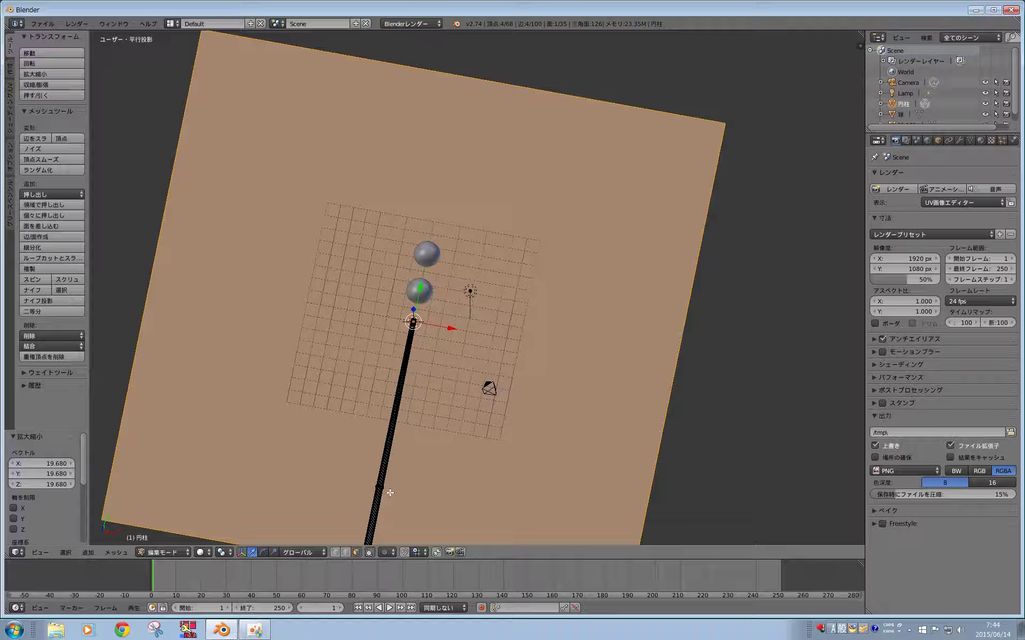
- Narrow the plane along X to 0.569
{"action": "key", "text": "s"}
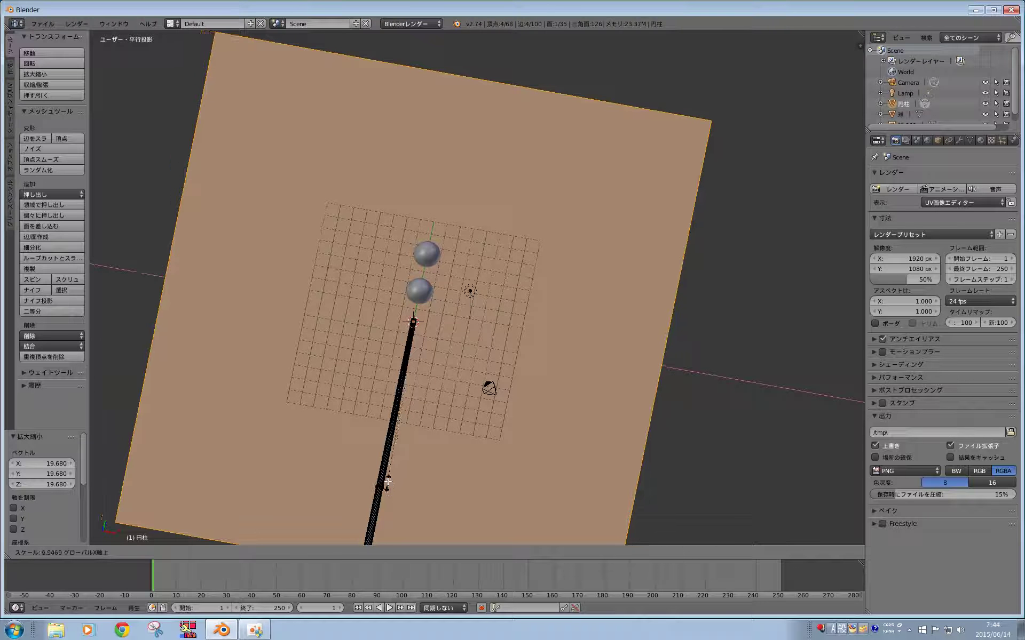
{"action": "key", "text": "x"}
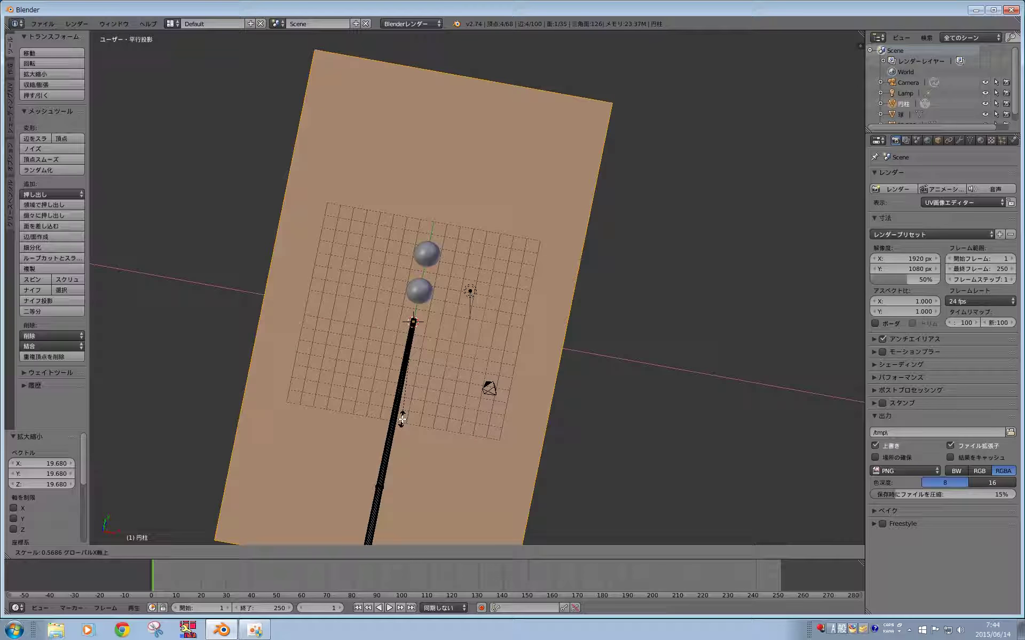
{"action": "left_click", "coordinate": [400, 412]}
{"action": "mouse_move", "coordinate": [399, 412]}
{"action": "middle_mouse_down"}
{"action": "mouse_move", "coordinate": [376, 366]}
{"action": "mouse_move", "coordinate": [275, 380]}
{"action": "mouse_move", "coordinate": [499, 398]}
{"action": "mouse_move", "coordinate": [591, 328]}
{"action": "middle_mouse_up"}
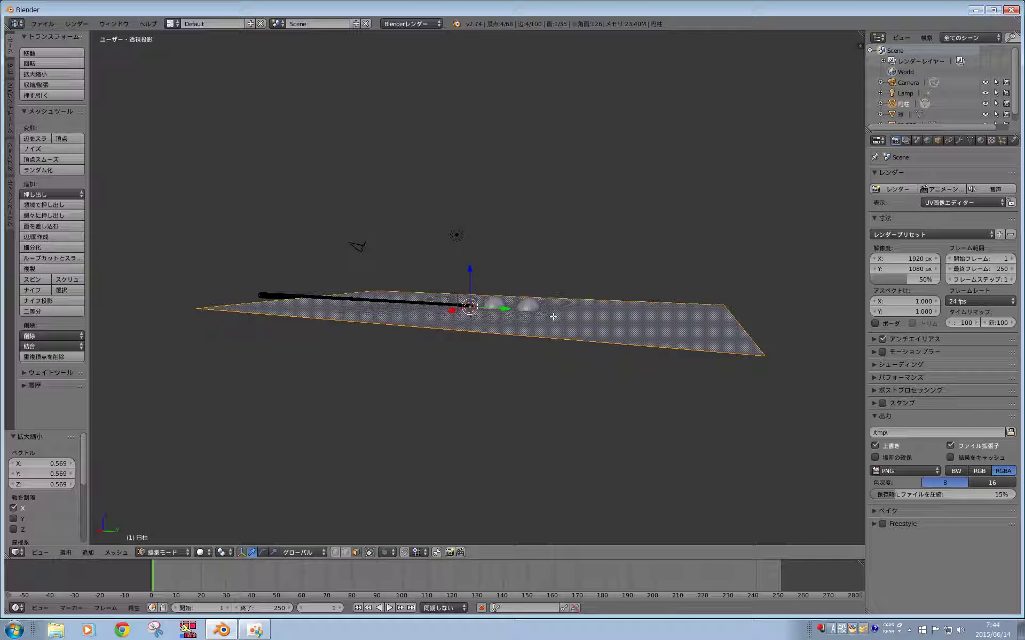
- In right orthographic view, lower the plane 1.024 along Z beneath the balls
{"action": "key", "text": "KP_3"}
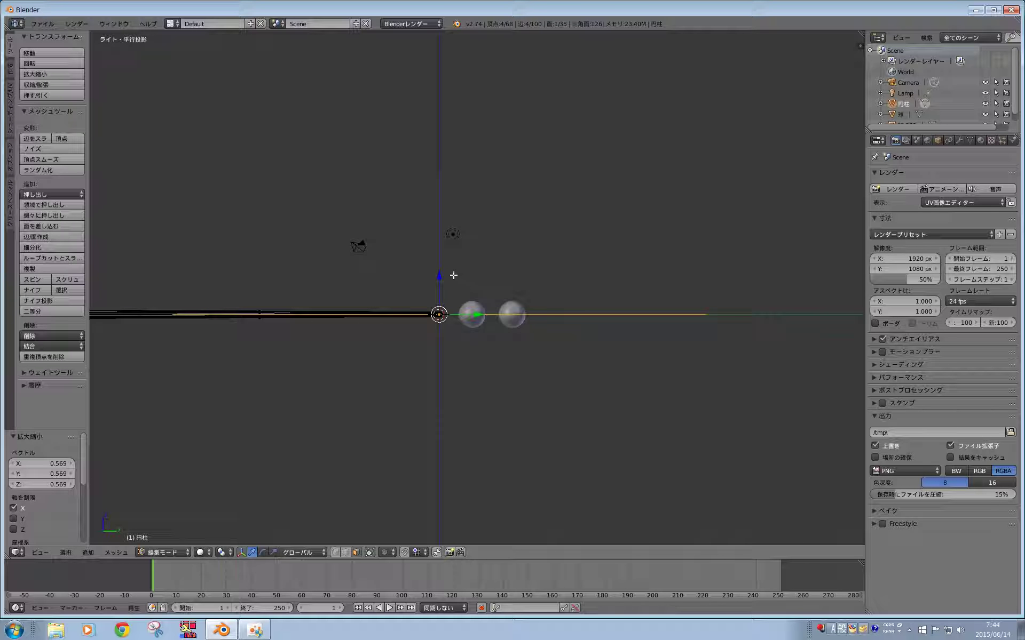
{"action": "key", "text": "g"}
{"action": "key", "text": "z"}
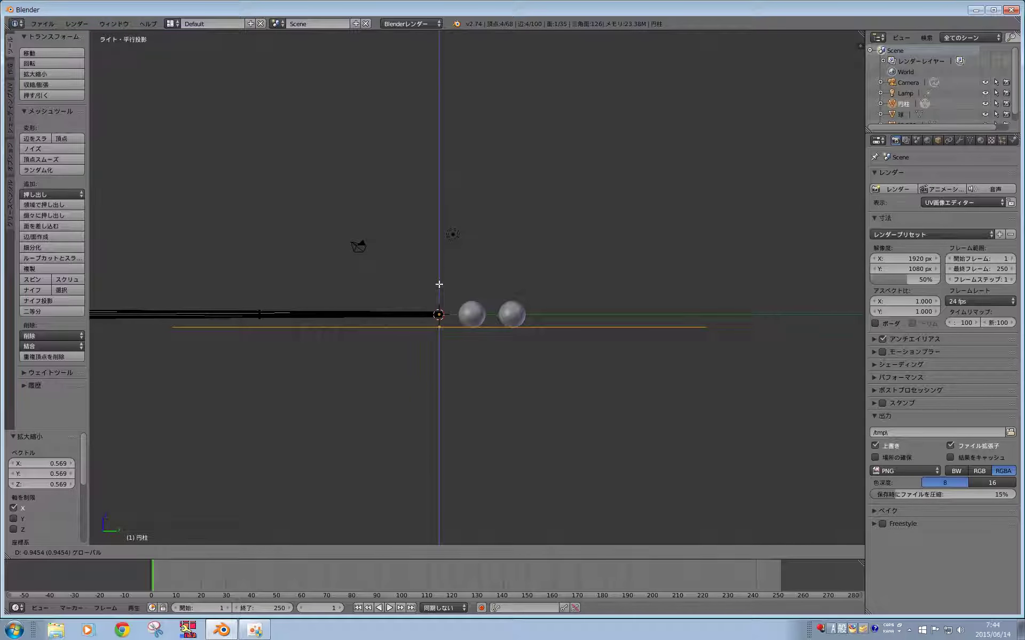
{"action": "left_click", "coordinate": [439, 287]}
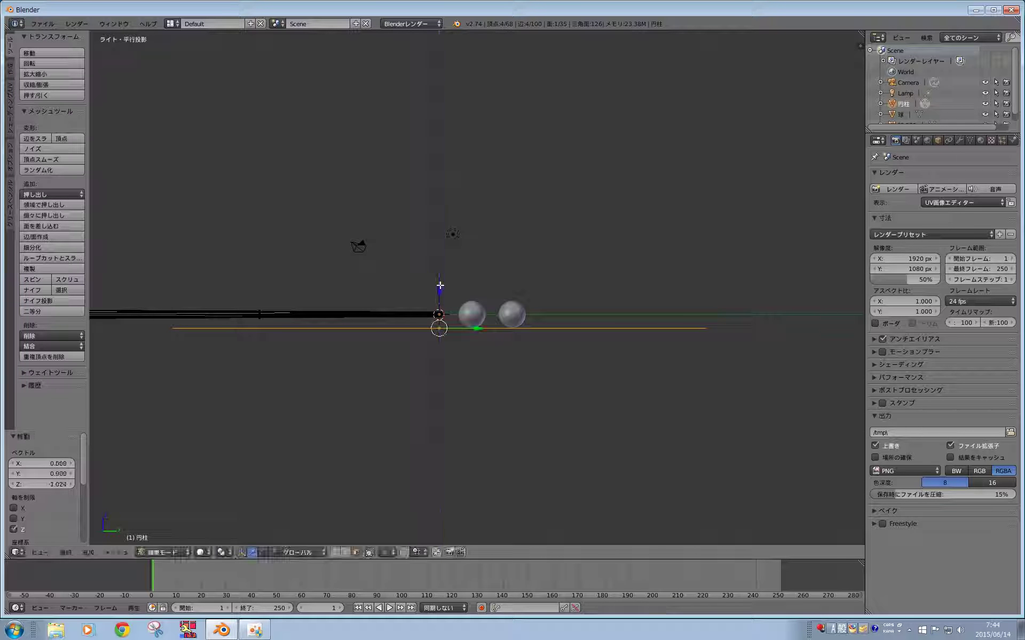
{"action": "mouse_move", "coordinate": [439, 287]}
{"action": "middle_mouse_down"}
{"action": "mouse_move", "coordinate": [431, 423]}
{"action": "mouse_move", "coordinate": [451, 414]}
{"action": "mouse_move", "coordinate": [428, 394]}
{"action": "mouse_move", "coordinate": [403, 428]}
{"action": "mouse_move", "coordinate": [403, 449]}
{"action": "middle_mouse_up"}
{"action": "mouse_move", "coordinate": [406, 377]}
{"action": "middle_mouse_down"}
{"action": "mouse_move", "coordinate": [437, 382]}
{"action": "mouse_move", "coordinate": [436, 397]}
{"action": "middle_mouse_up"}
- Add a cube and slide it along Y to the table plane's edge
{"action": "key", "text": "shift+a"}
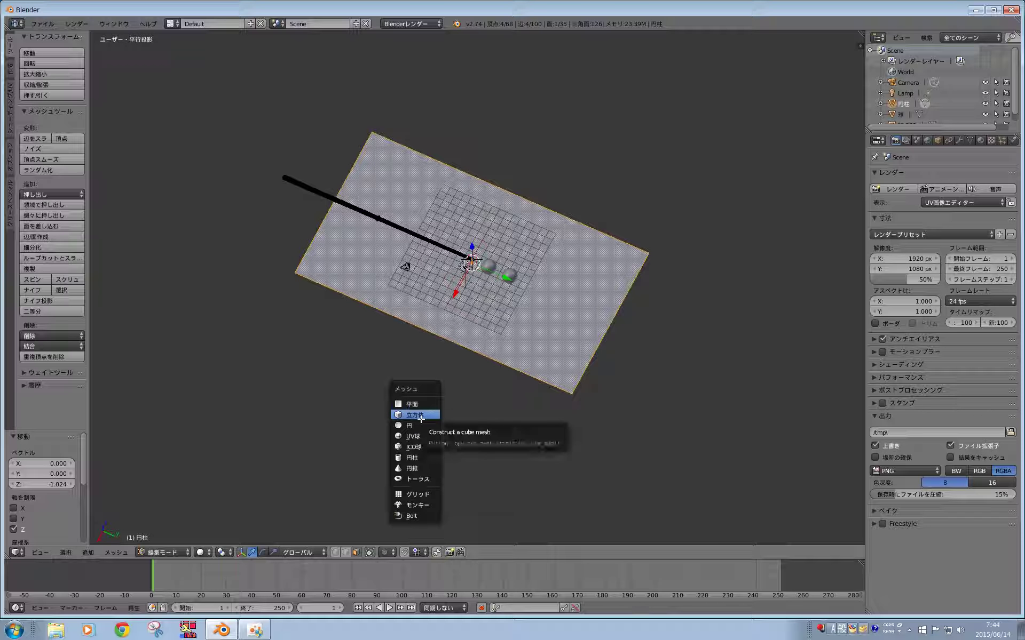
{"action": "left_click", "coordinate": [421, 416]}
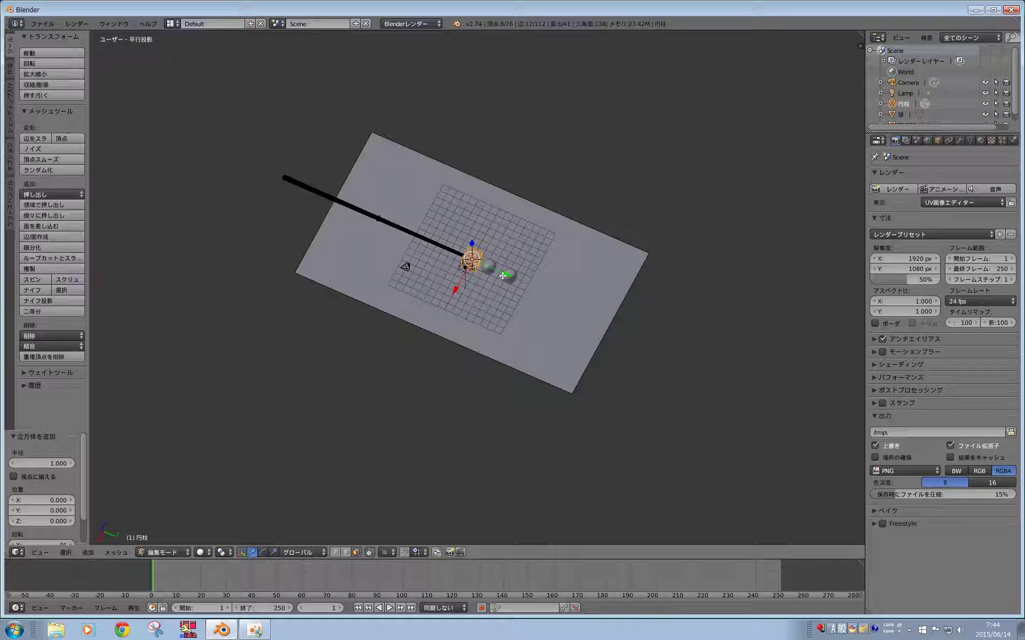
{"action": "left_click_drag", "start_coordinate": [503, 275], "coordinate": [633, 347]}
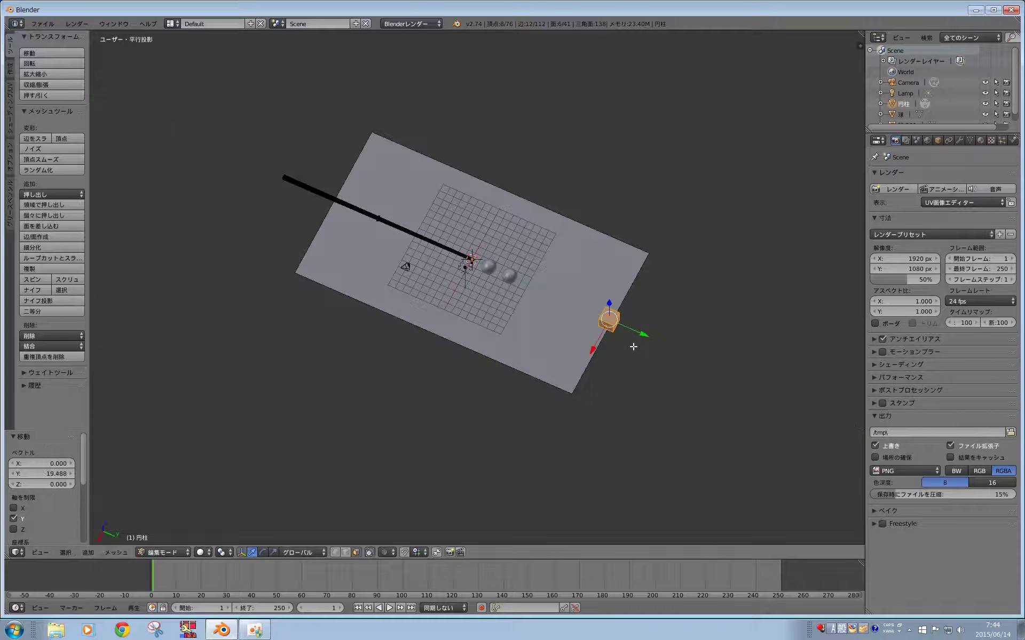
{"action": "middle_click_drag", "start_coordinate": [633, 346], "coordinate": [601, 354]}
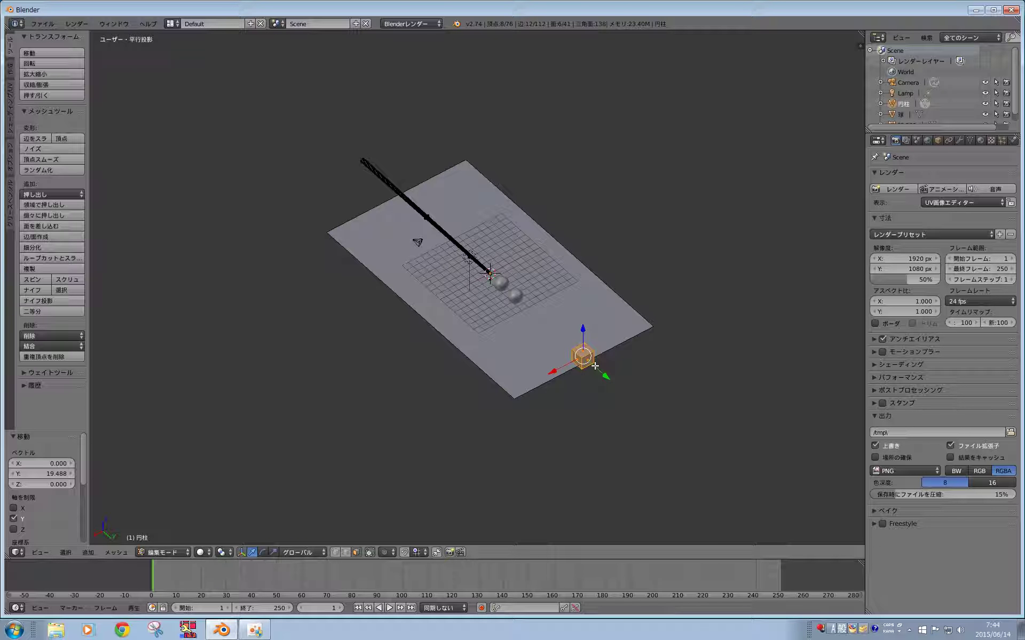
- Stretch the cube 12.855 along X into a wall and check its placement
{"action": "key", "text": "s"}
{"action": "key", "text": "x"}
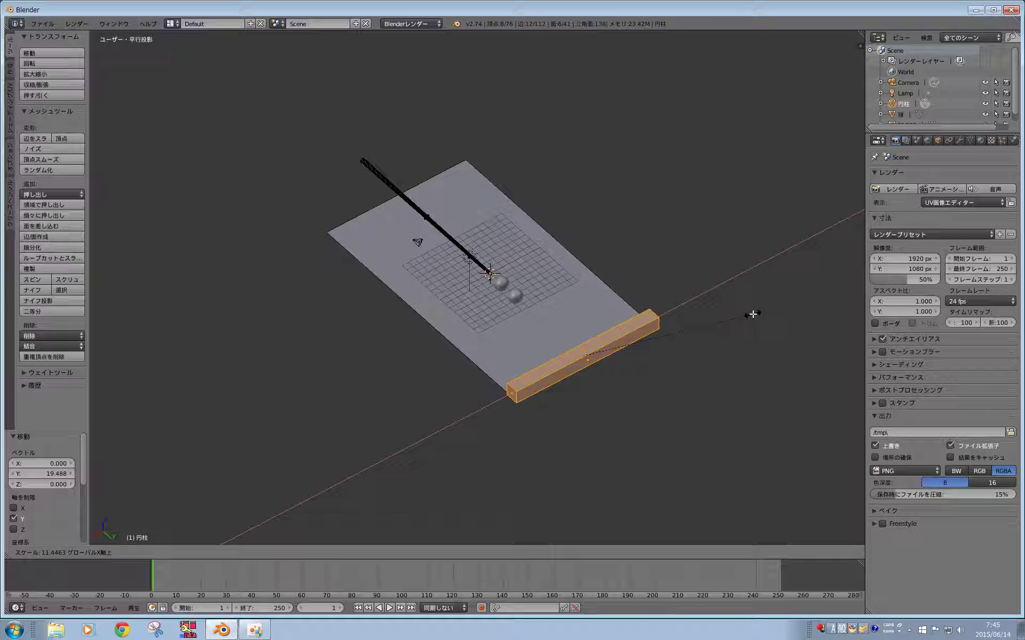
{"action": "left_click", "coordinate": [771, 306]}
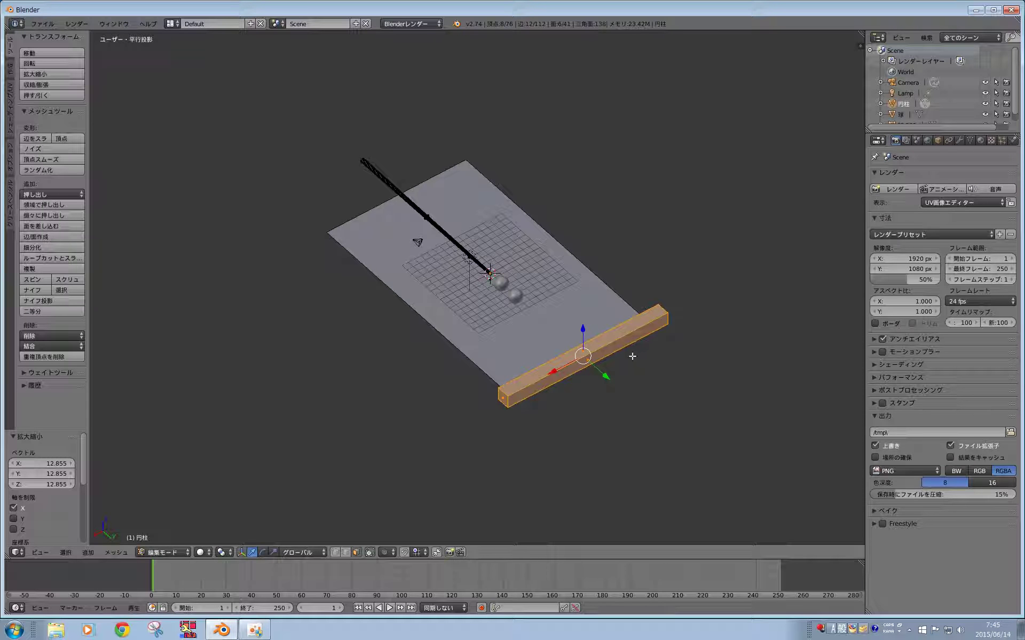
{"action": "middle_click_drag", "start_coordinate": [771, 305], "coordinate": [699, 376]}
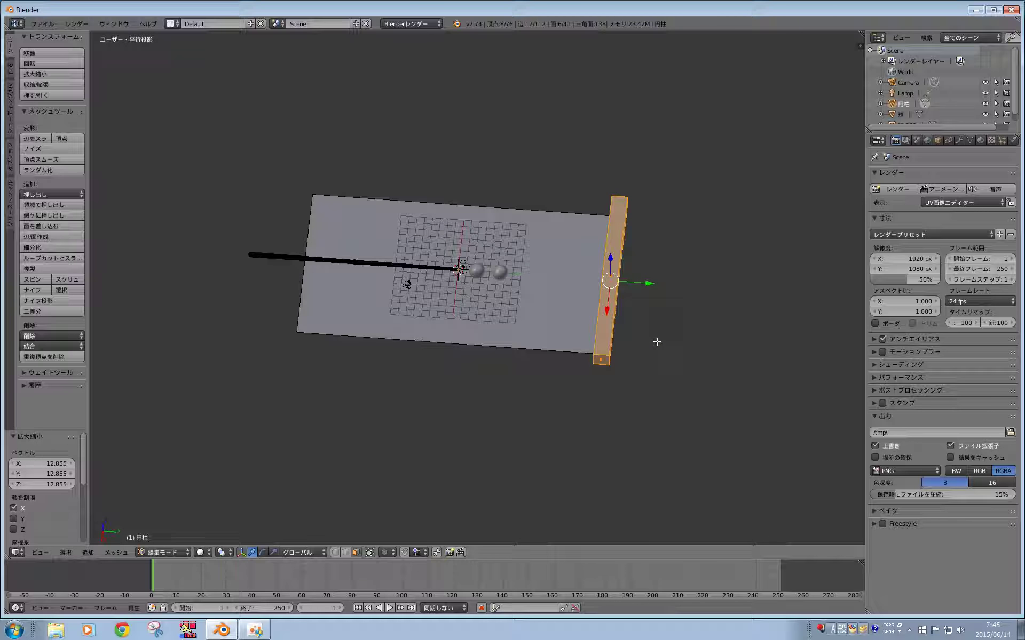
{"action": "mouse_move", "coordinate": [659, 343]}
{"action": "middle_mouse_down"}
{"action": "mouse_move", "coordinate": [401, 315]}
{"action": "mouse_move", "coordinate": [366, 334]}
{"action": "mouse_move", "coordinate": [394, 377]}
{"action": "mouse_move", "coordinate": [404, 472]}
{"action": "middle_mouse_up"}
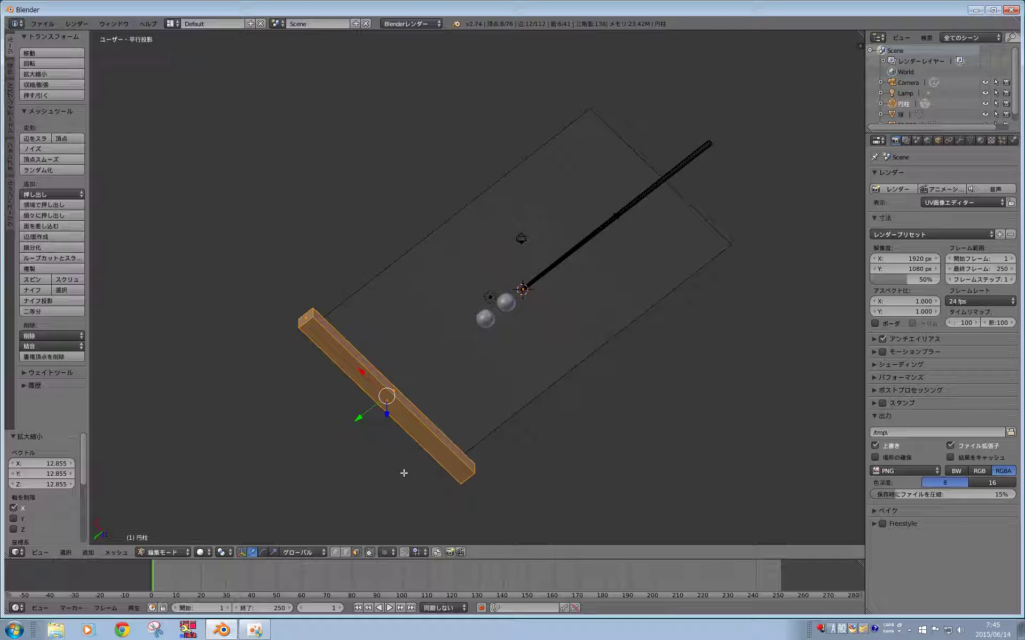
{"action": "key", "text": "KP_7"}
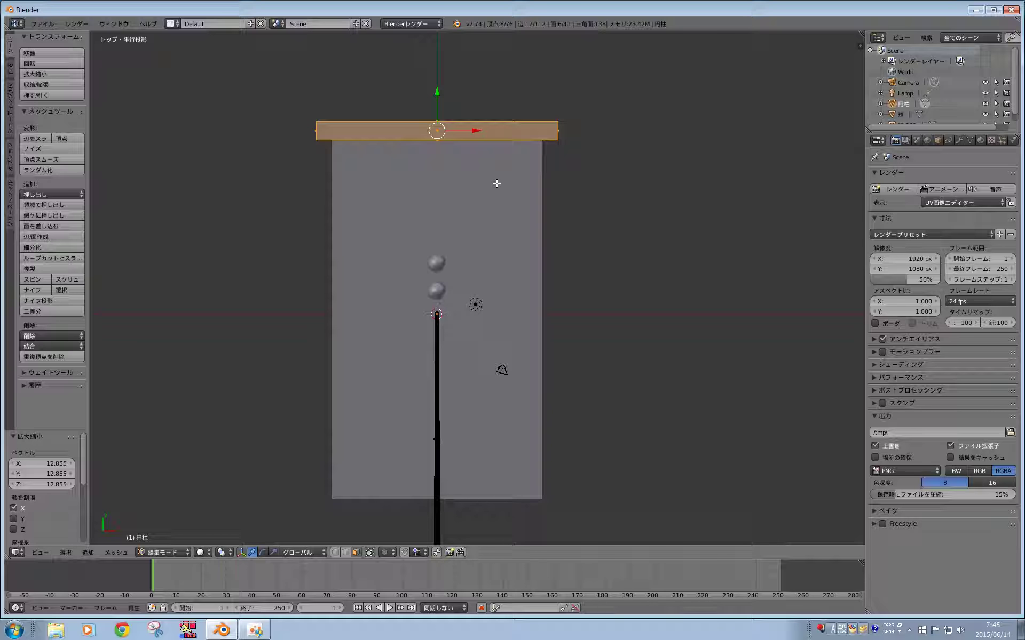
{"action": "middle_click_drag", "start_coordinate": [431, 219], "coordinate": [469, 167]}
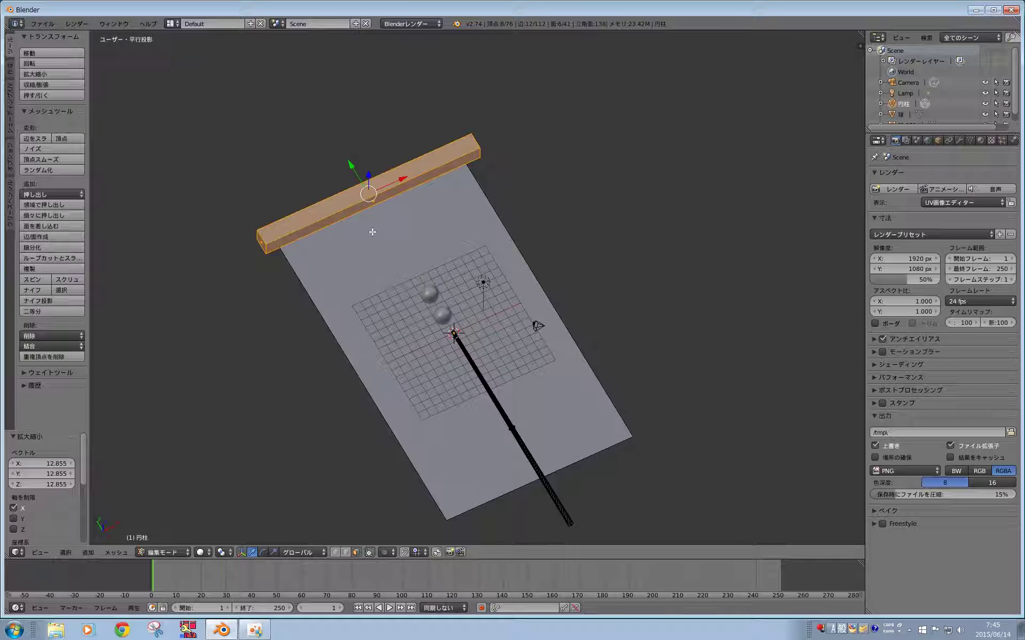
{"action": "mouse_move", "coordinate": [370, 229]}
{"action": "middle_mouse_down"}
{"action": "mouse_move", "coordinate": [358, 214]}
{"action": "mouse_move", "coordinate": [366, 293]}
{"action": "mouse_move", "coordinate": [421, 305]}
{"action": "middle_mouse_up"}
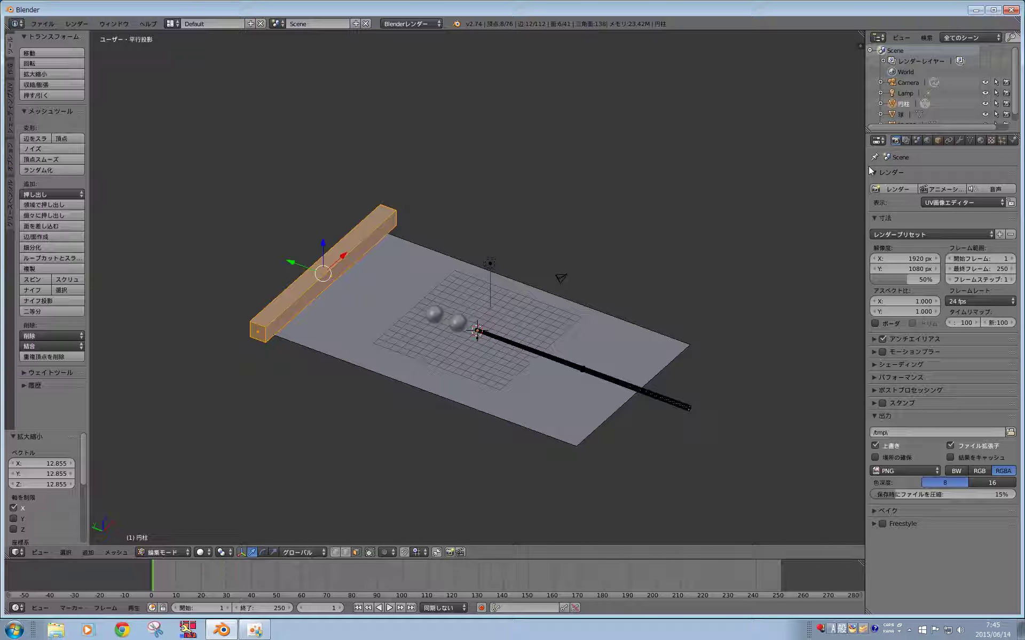
{"action": "left_click_drag", "start_coordinate": [865, 169], "coordinate": [838, 169]}
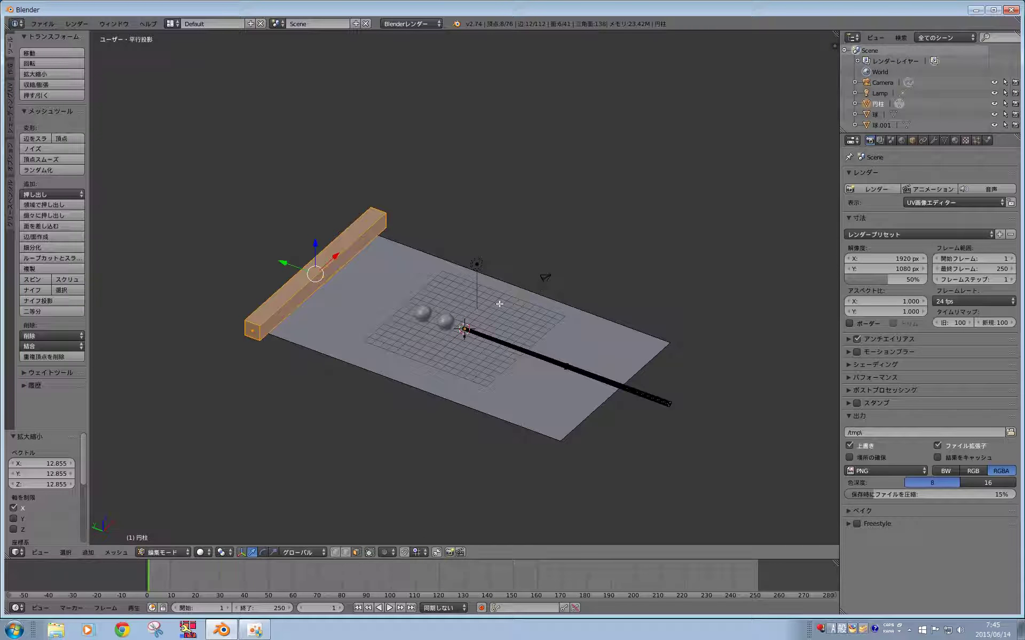
- In Object Mode, make ball 球.001 a rigid body with sphere collision shape
{"action": "right_click", "coordinate": [420, 318]}
{"action": "key", "text": "Tab"}
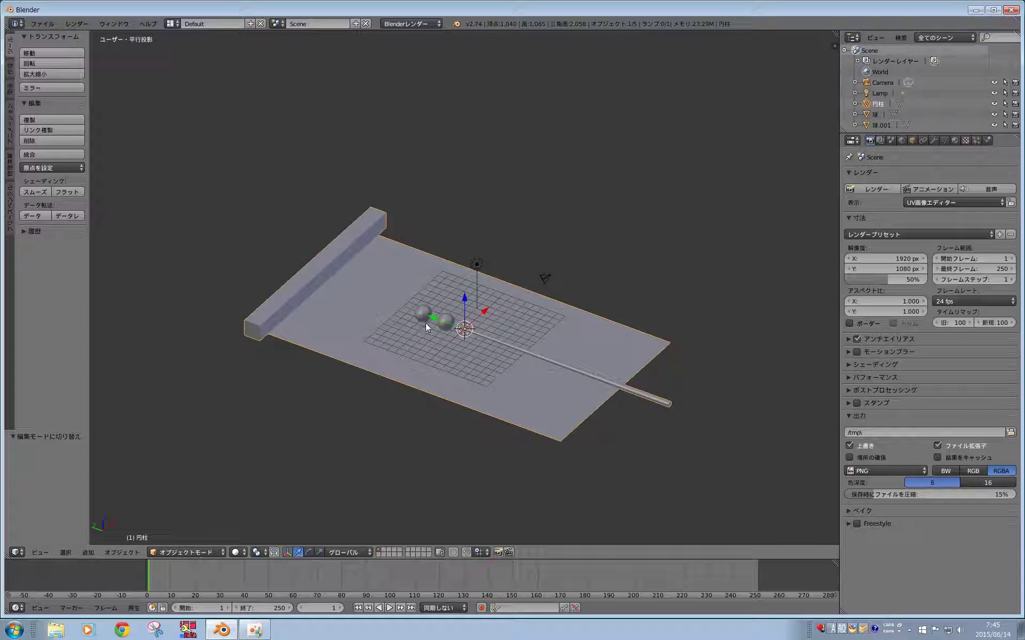
{"action": "right_click", "coordinate": [427, 319]}
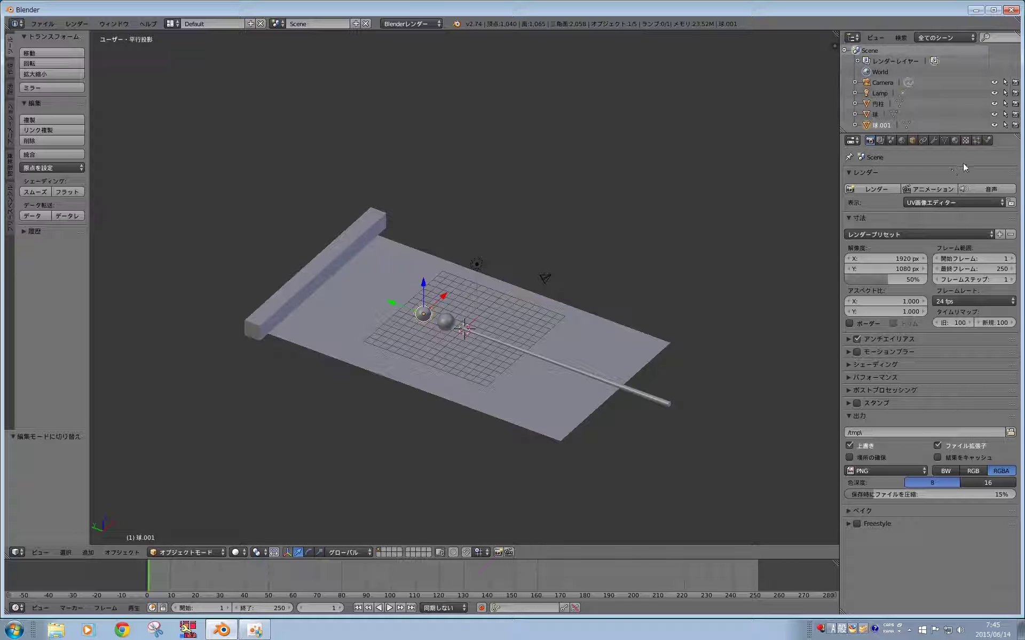
{"action": "left_click", "coordinate": [986, 142]}
{"action": "left_click", "coordinate": [984, 226]}
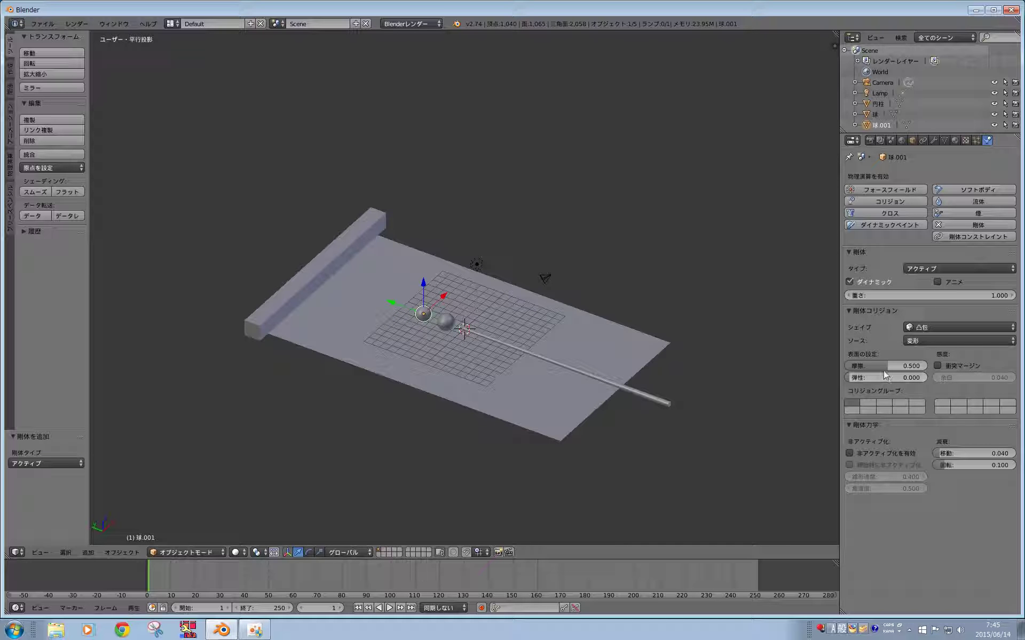
{"action": "left_click_drag", "start_coordinate": [883, 369], "coordinate": [929, 366]}
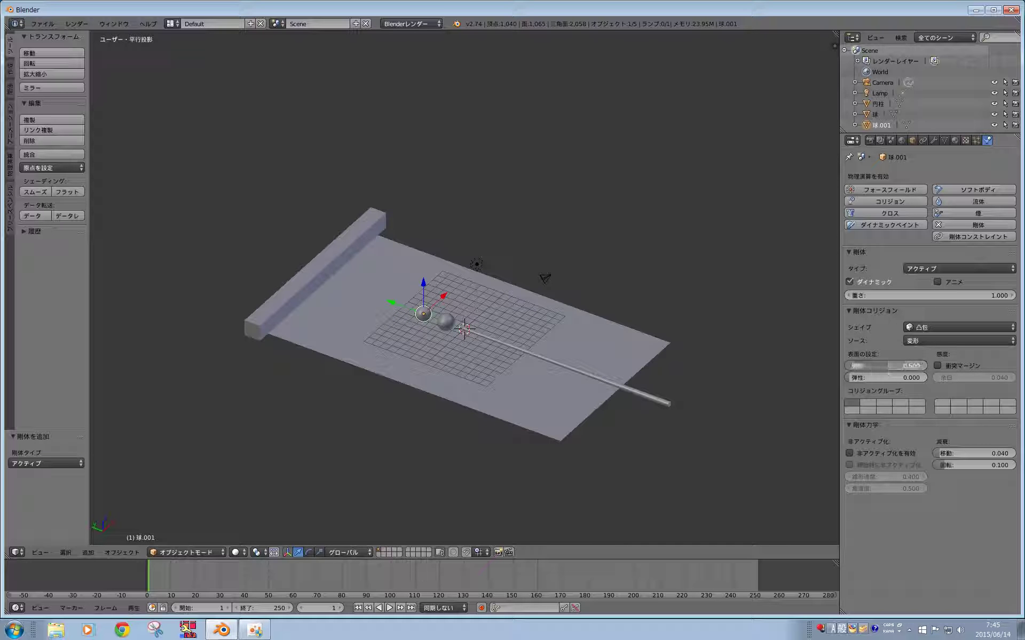
{"action": "left_click", "coordinate": [917, 328]}
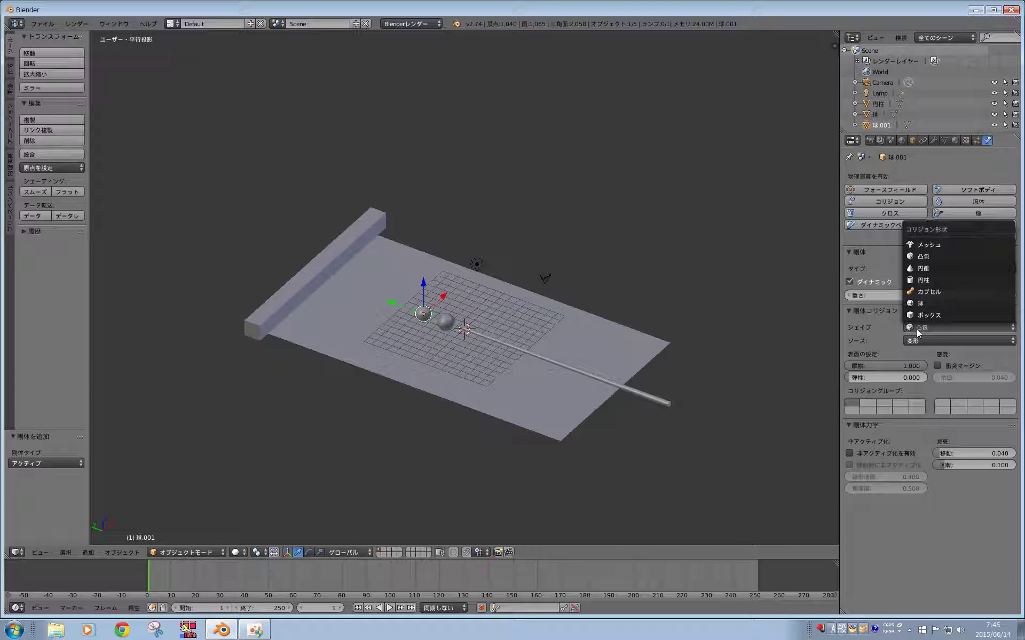
{"action": "left_click", "coordinate": [923, 304]}
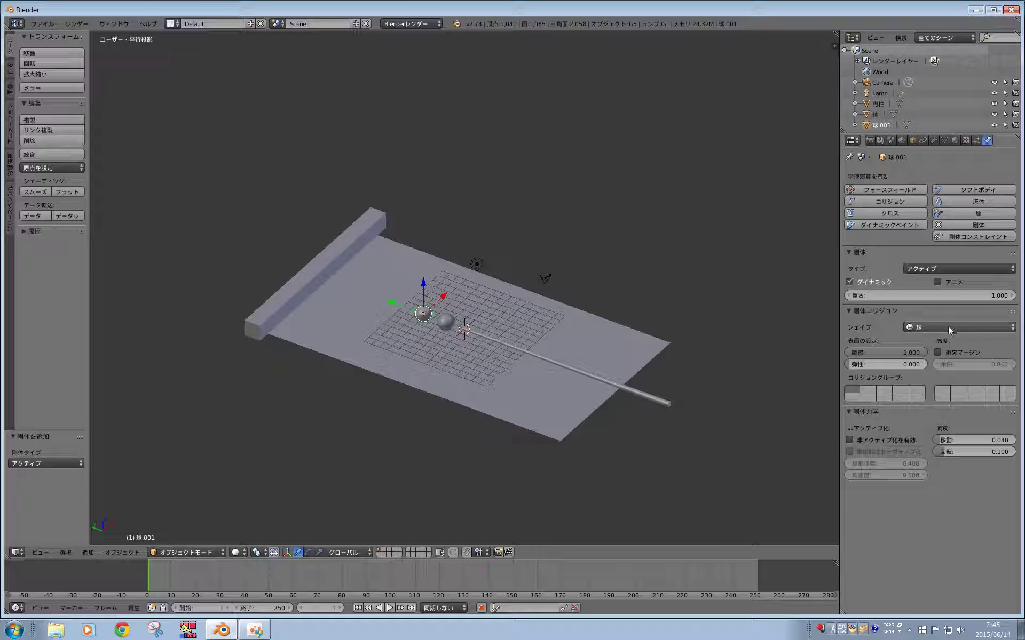
- Lower friction to about 0.6, then re-add the rigid body with sphere collision
{"action": "left_click_drag", "start_coordinate": [914, 353], "coordinate": [875, 352]}
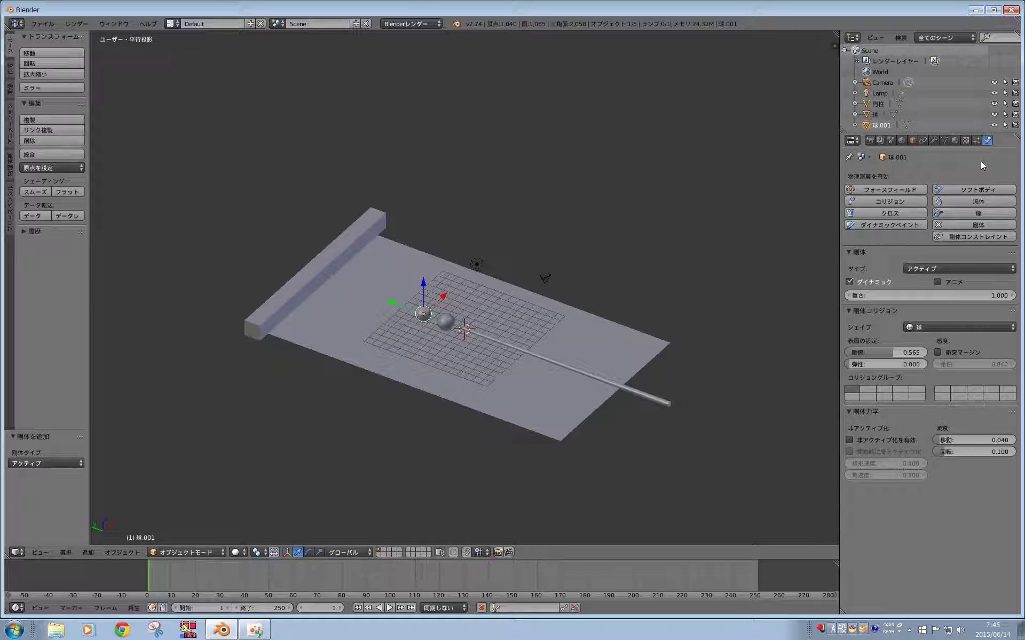
{"action": "left_click", "coordinate": [940, 226]}
{"action": "left_click", "coordinate": [925, 328]}
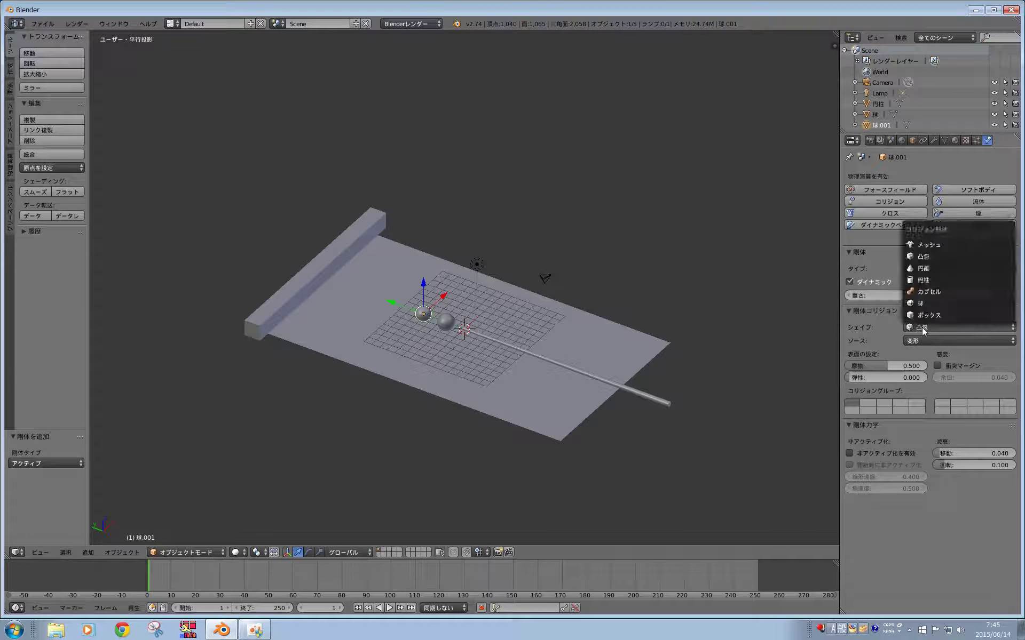
{"action": "left_click", "coordinate": [927, 304]}
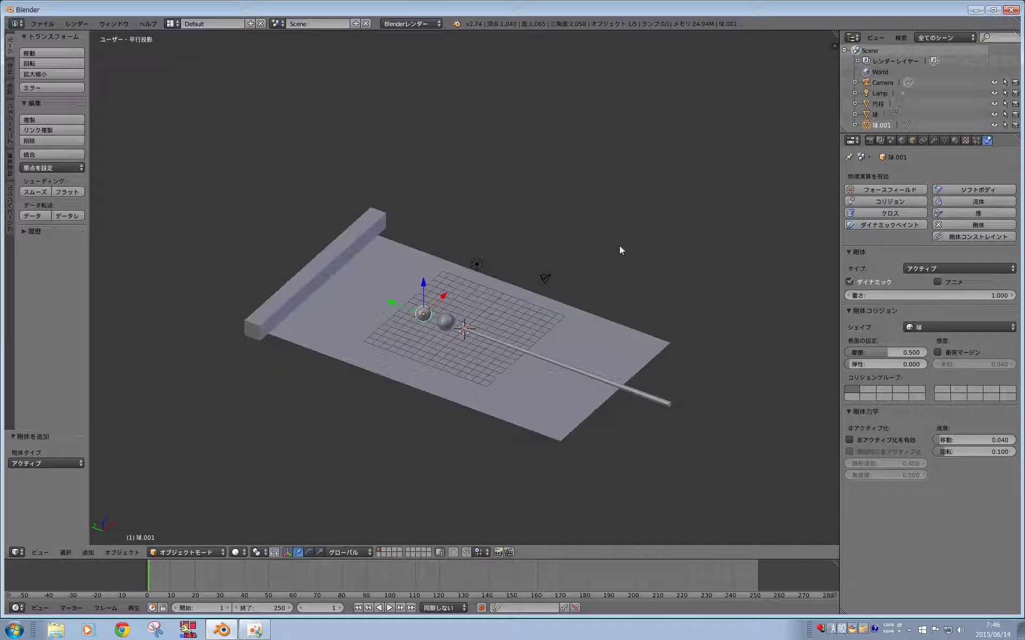
- Test-play the simulation, switch 球.001 to a passive rigid body, and replay
{"action": "middle_click_drag", "start_coordinate": [443, 342], "coordinate": [453, 315]}
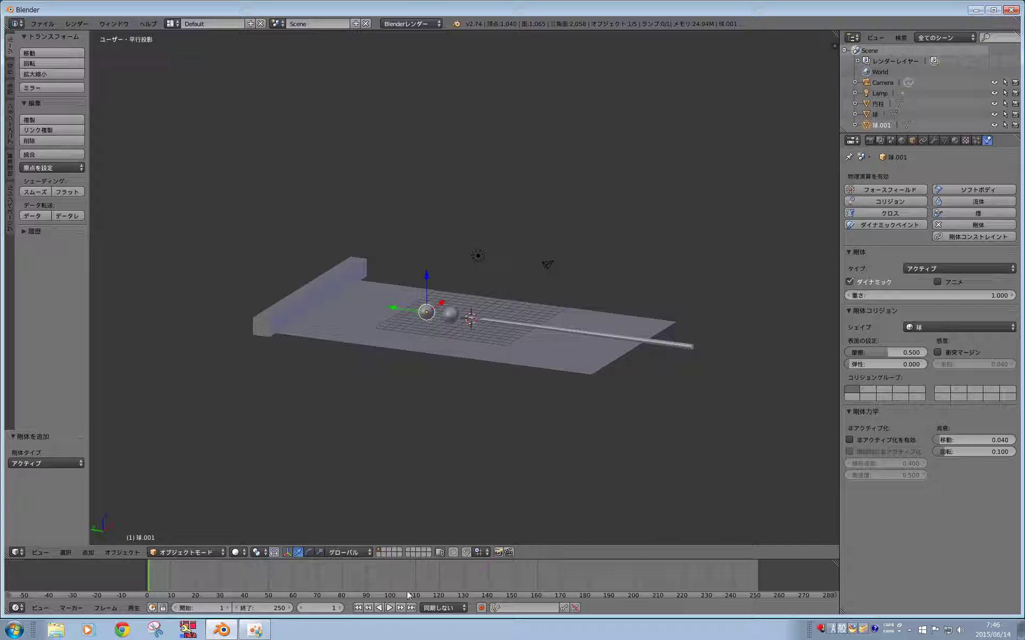
{"action": "left_click", "coordinate": [388, 608]}
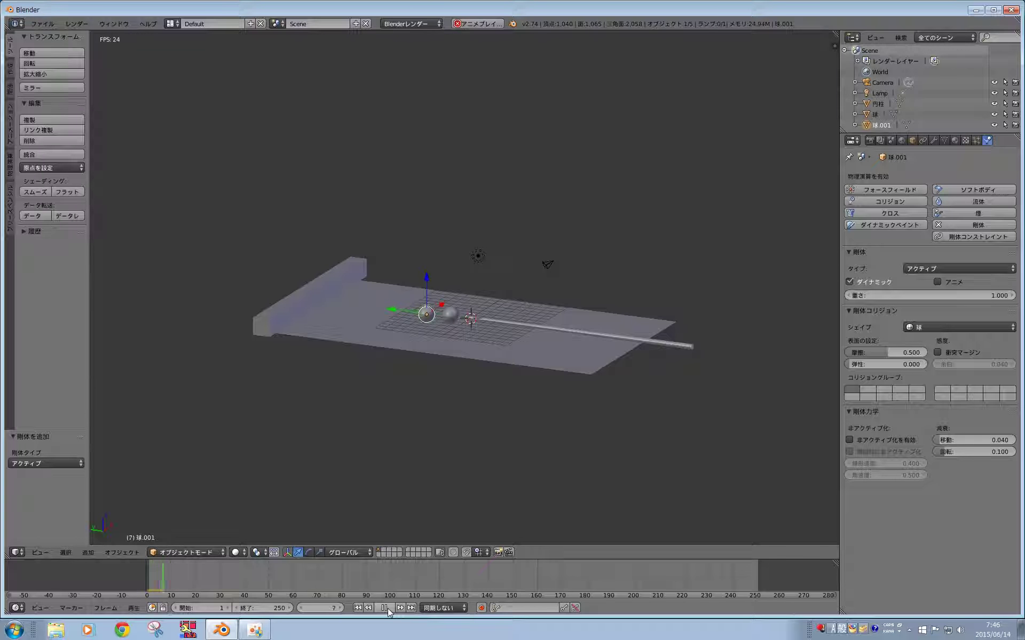
{"action": "left_click", "coordinate": [388, 608]}
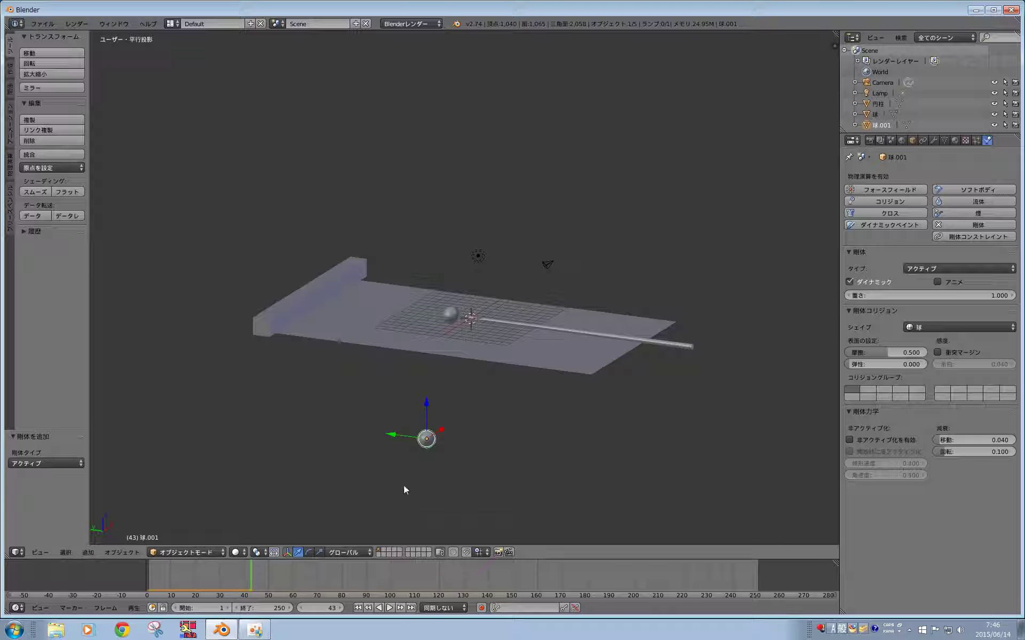
{"action": "left_click_drag", "start_coordinate": [253, 577], "coordinate": [144, 571]}
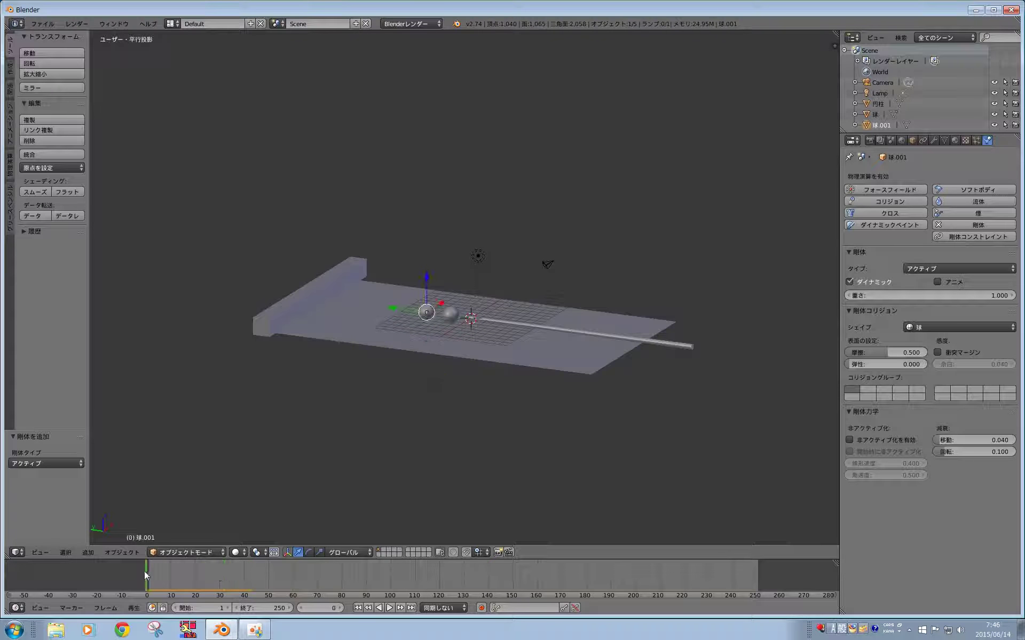
{"action": "left_click", "coordinate": [912, 268]}
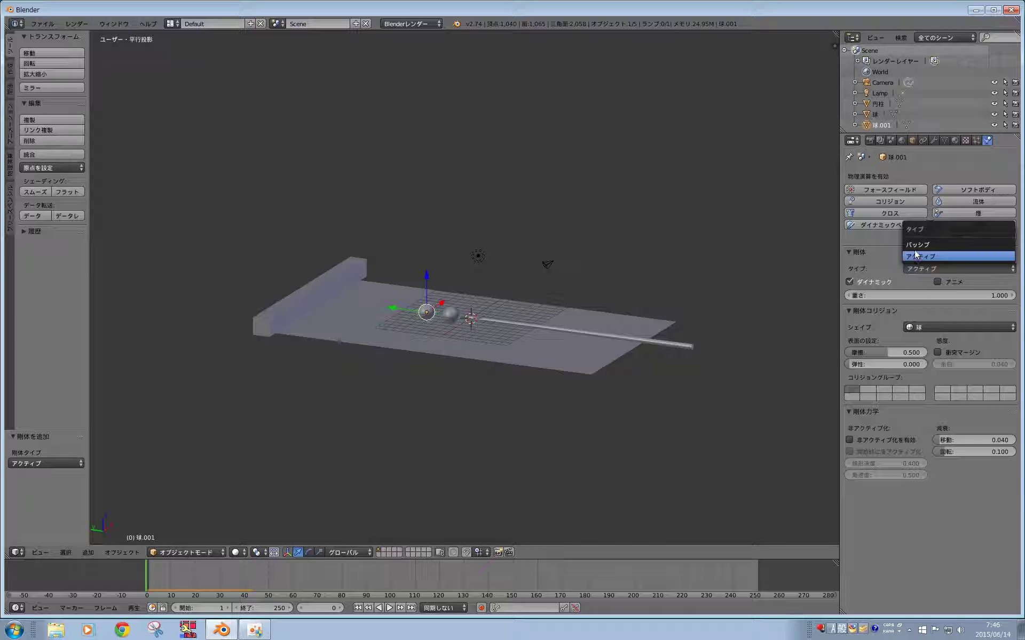
{"action": "left_click", "coordinate": [914, 245]}
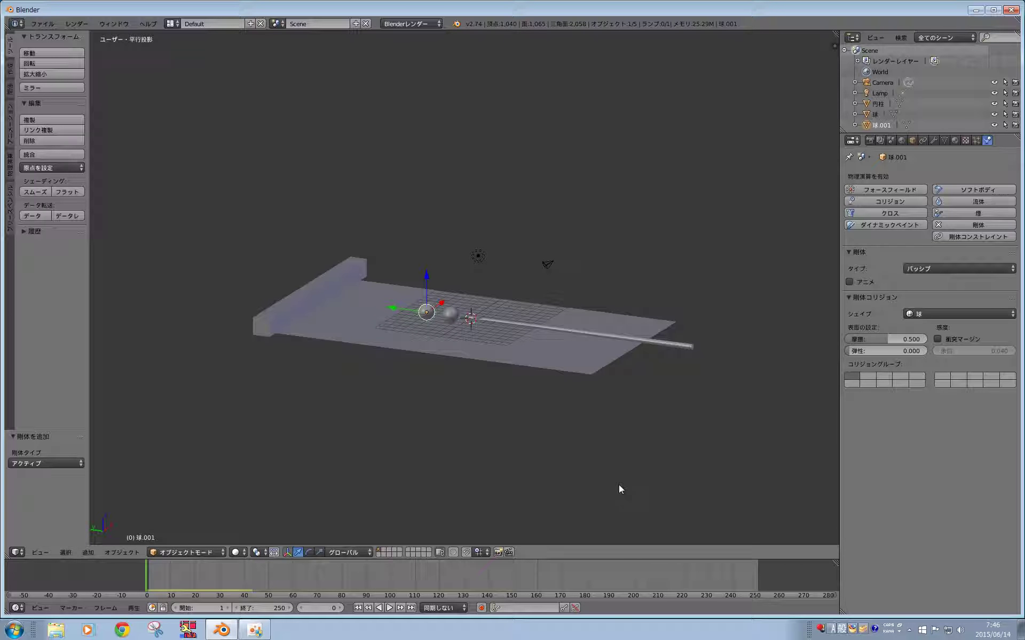
{"action": "left_click", "coordinate": [388, 609]}
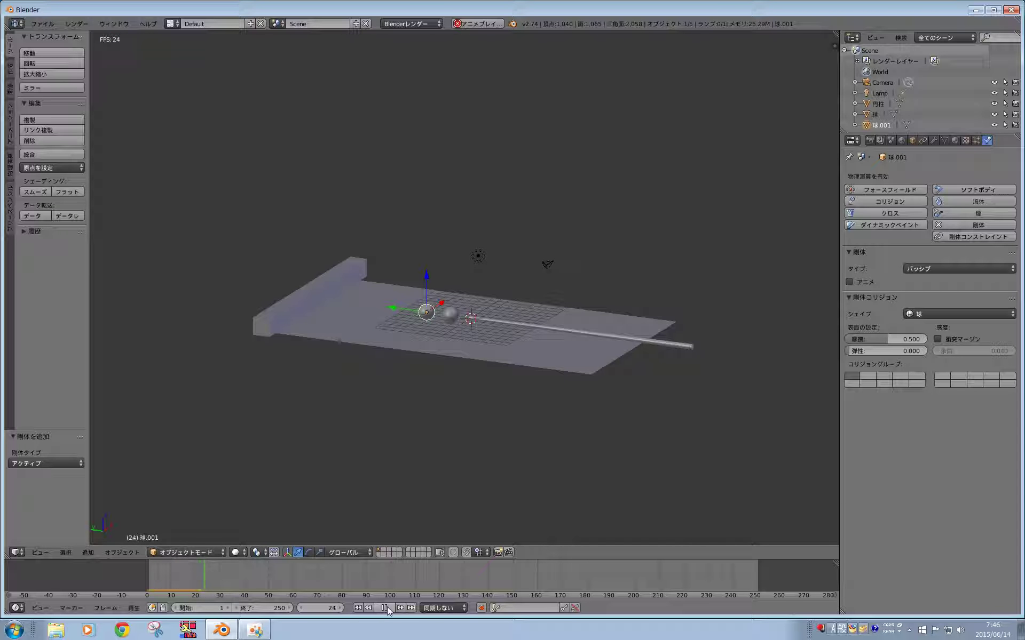
{"action": "left_click", "coordinate": [385, 608]}
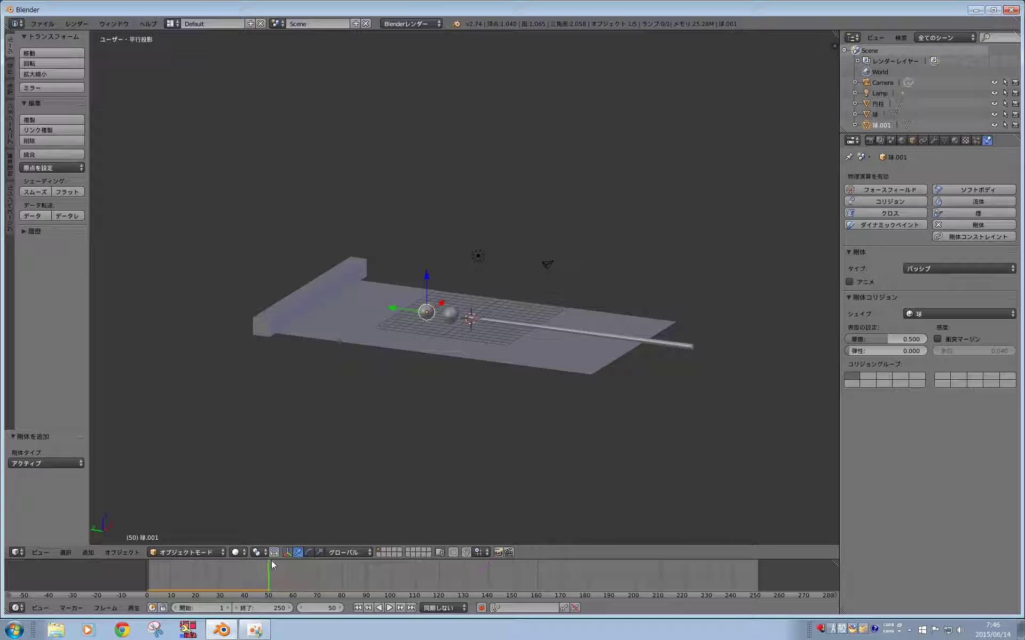
{"action": "left_click_drag", "start_coordinate": [272, 564], "coordinate": [164, 574]}
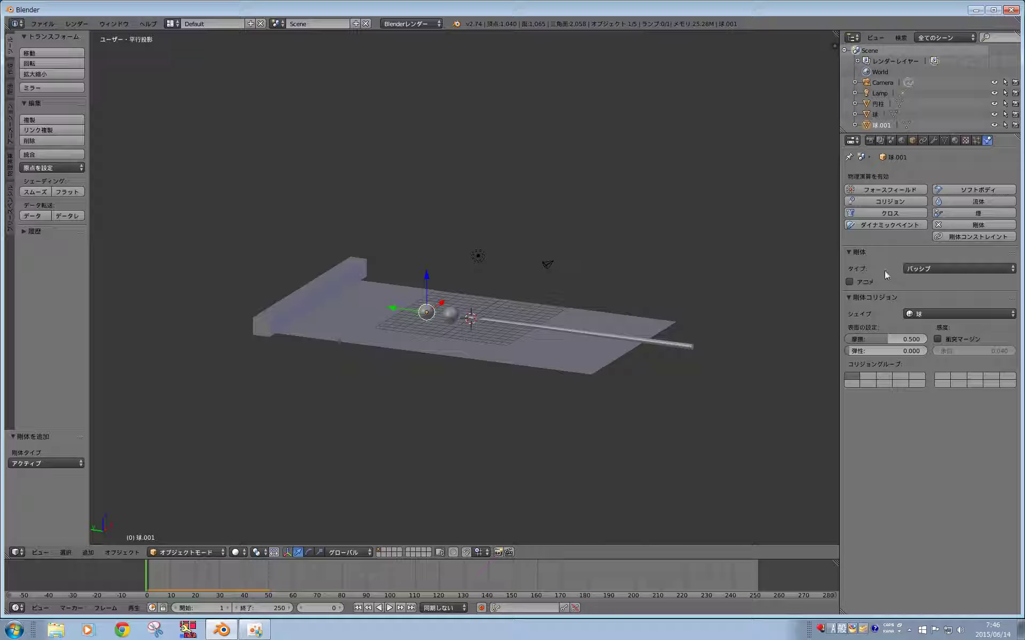
- Replay with 球.001 passive, rewind to the first frame, then make 球.001 active
{"action": "left_click", "coordinate": [921, 268]}
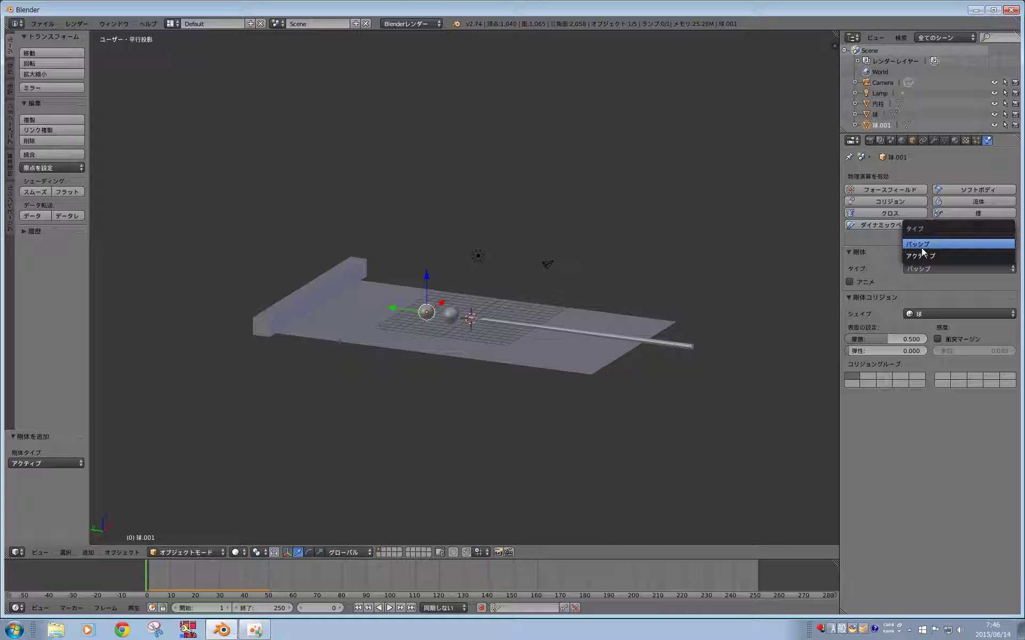
{"action": "left_click", "coordinate": [922, 248]}
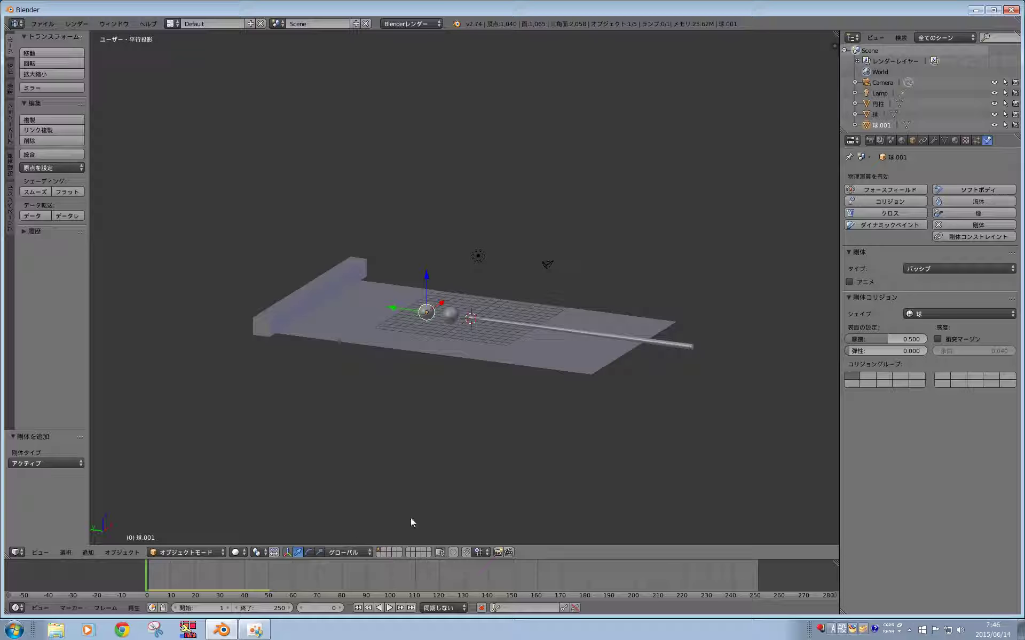
{"action": "left_click", "coordinate": [388, 608]}
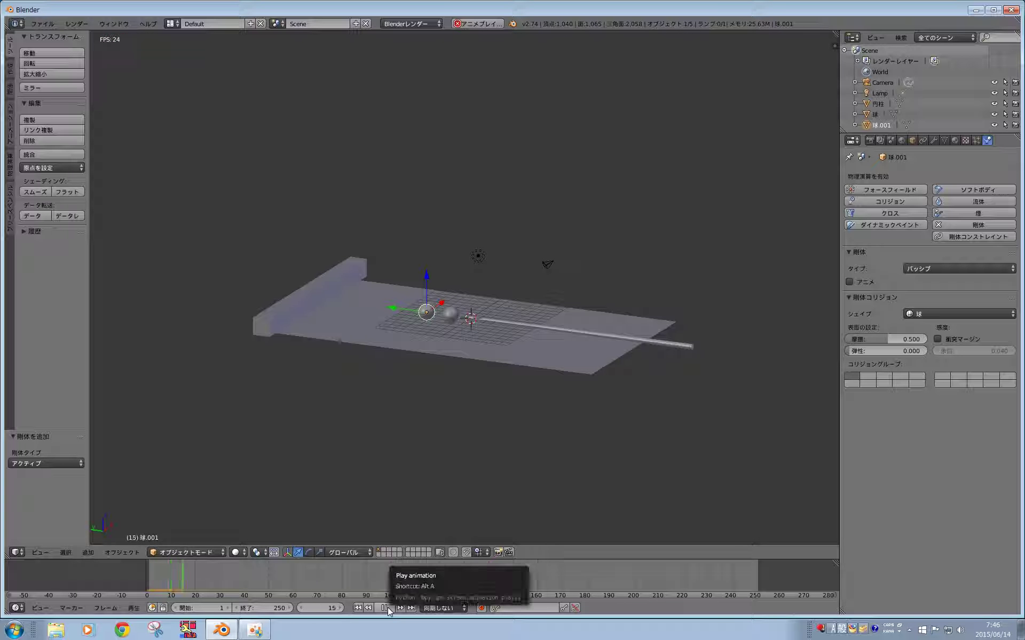
{"action": "left_click", "coordinate": [385, 607]}
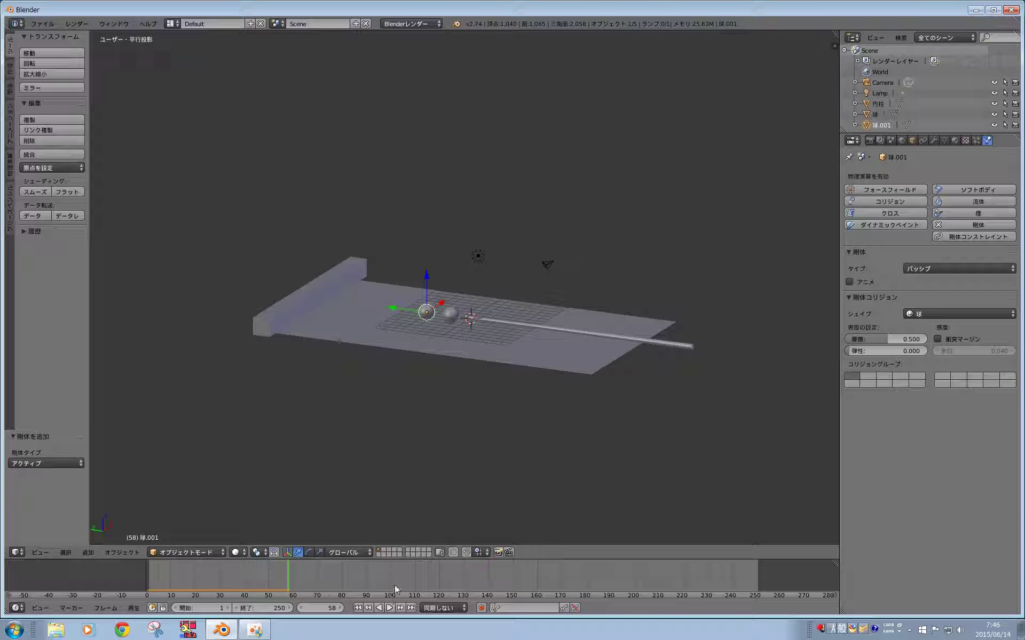
{"action": "left_click", "coordinate": [148, 575]}
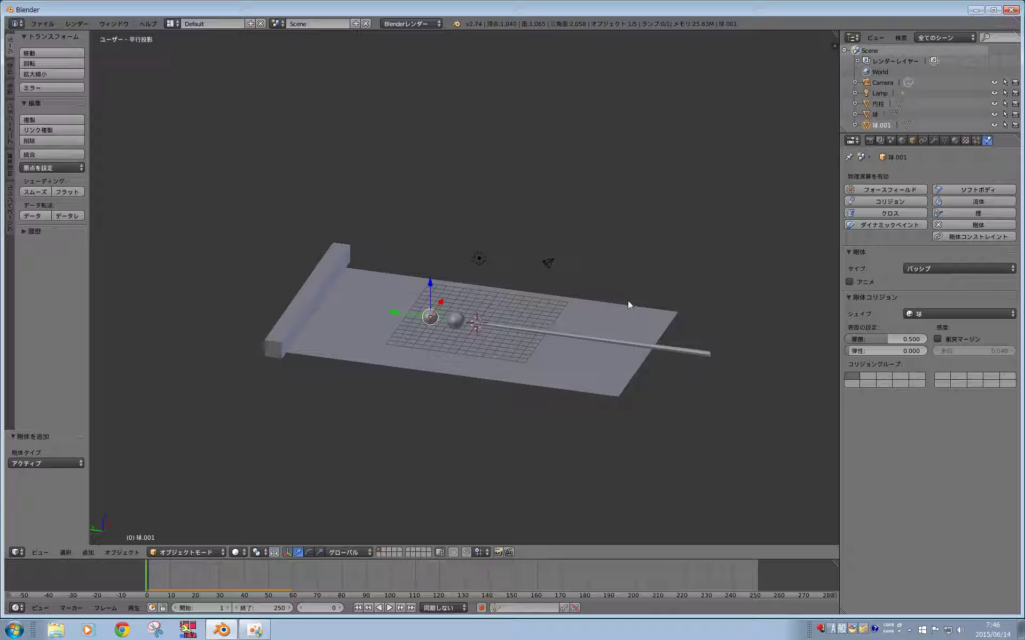
{"action": "left_click", "coordinate": [933, 267]}
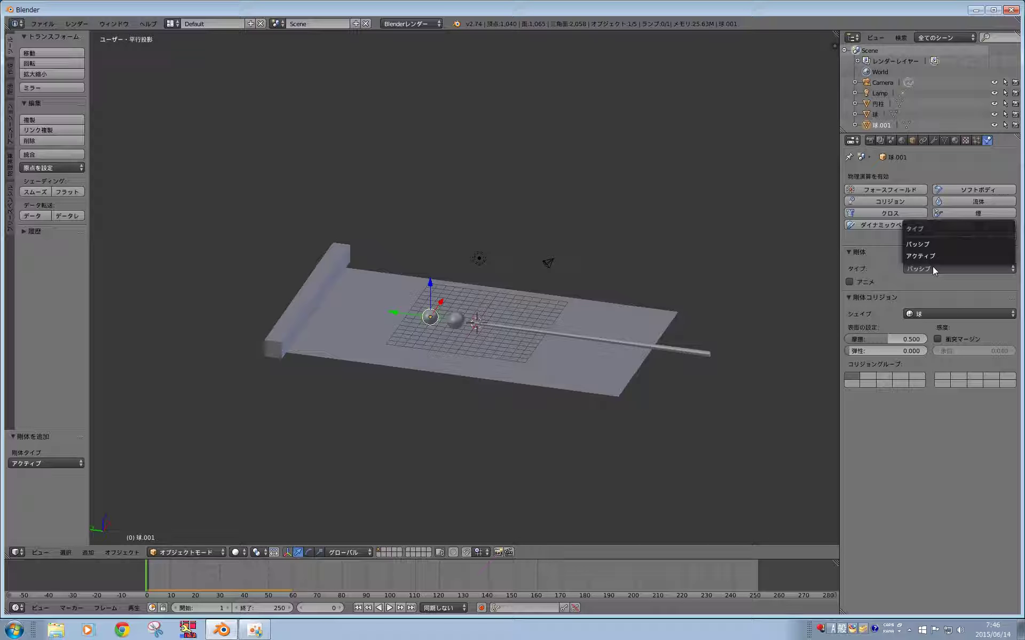
{"action": "left_click", "coordinate": [929, 257]}
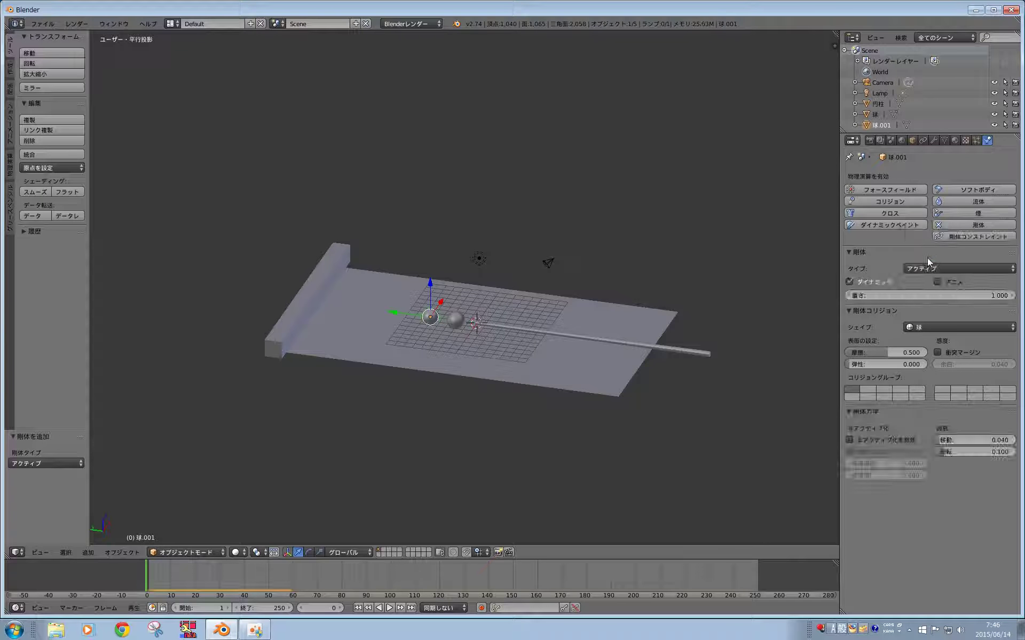
- Make ball 球 an active rigid body with a sphere collision shape
{"action": "right_click", "coordinate": [454, 322]}
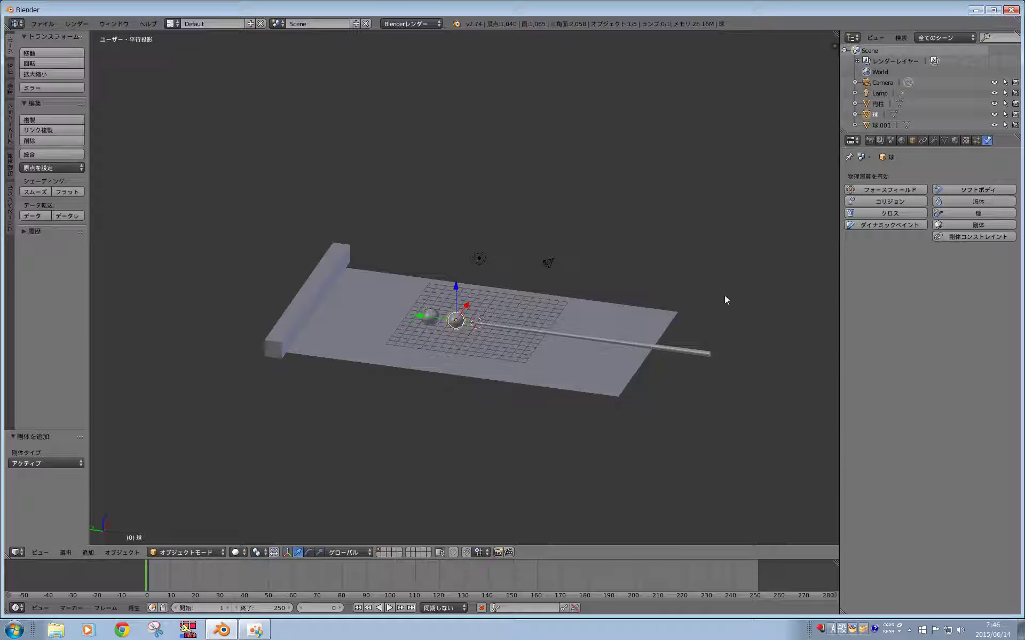
{"action": "left_click", "coordinate": [946, 225]}
{"action": "left_click", "coordinate": [919, 328]}
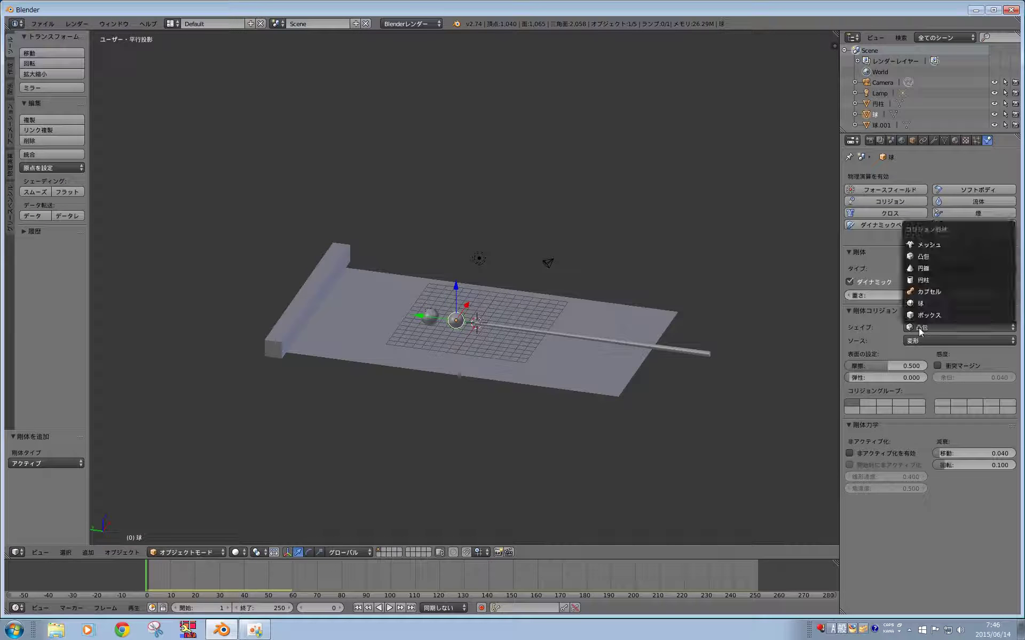
{"action": "left_click", "coordinate": [920, 303]}
{"action": "left_click", "coordinate": [925, 269]}
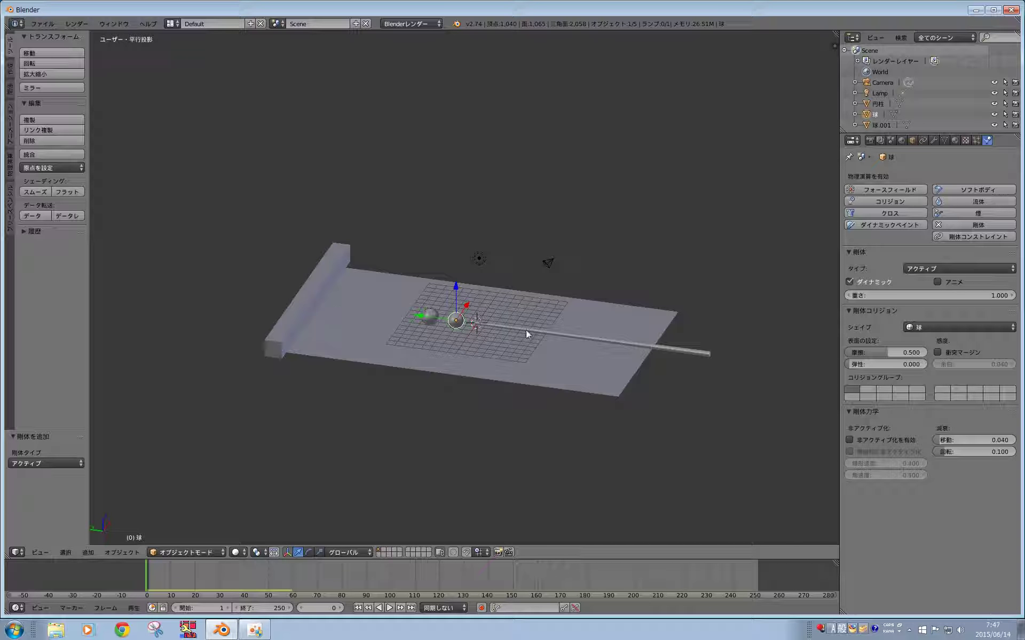
- Lower the table object 円柱 1.976 along Z so both balls sit above it
{"action": "right_click", "coordinate": [697, 355]}
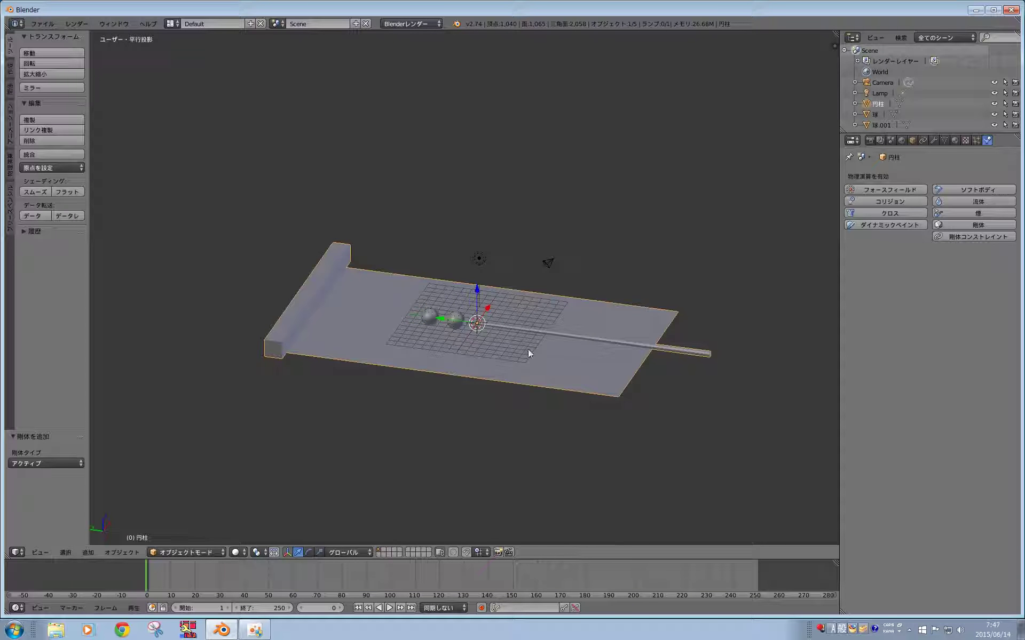
{"action": "middle_click_drag", "start_coordinate": [696, 366], "coordinate": [572, 383]}
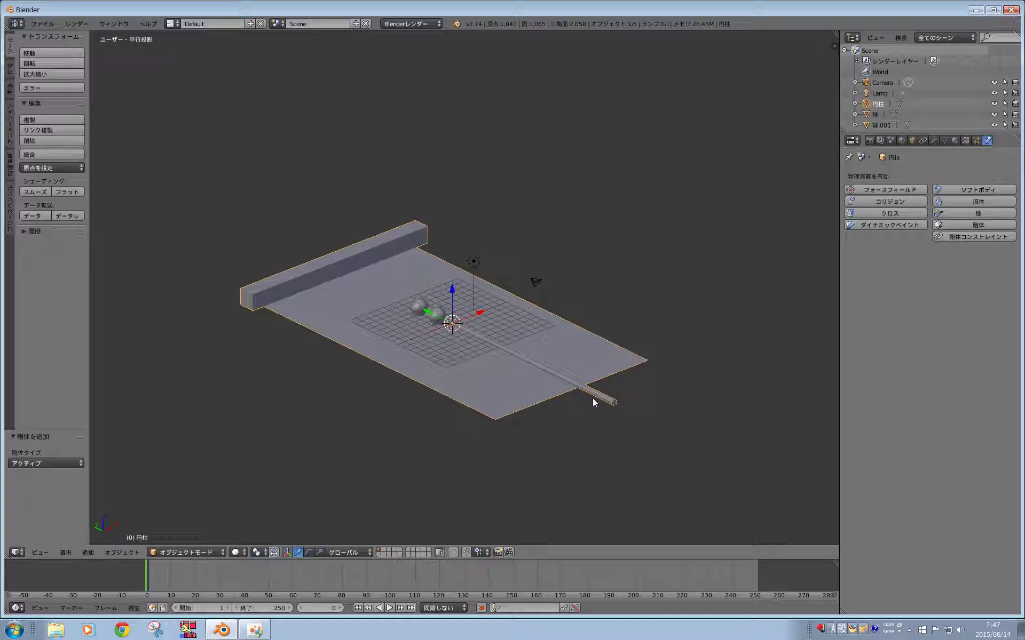
{"action": "mouse_move", "coordinate": [593, 402]}
{"action": "middle_mouse_down"}
{"action": "mouse_move", "coordinate": [595, 370]}
{"action": "mouse_move", "coordinate": [583, 385]}
{"action": "middle_mouse_up"}
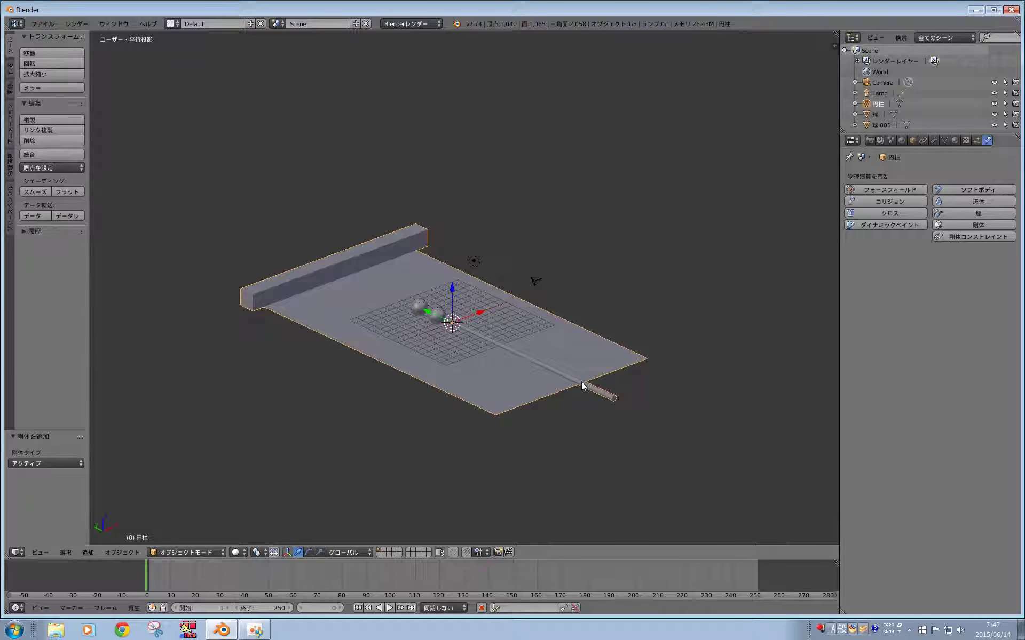
{"action": "mouse_move", "coordinate": [451, 280]}
{"action": "left_mouse_down"}
{"action": "mouse_move", "coordinate": [456, 303]}
{"action": "mouse_move", "coordinate": [454, 292]}
{"action": "left_mouse_up"}
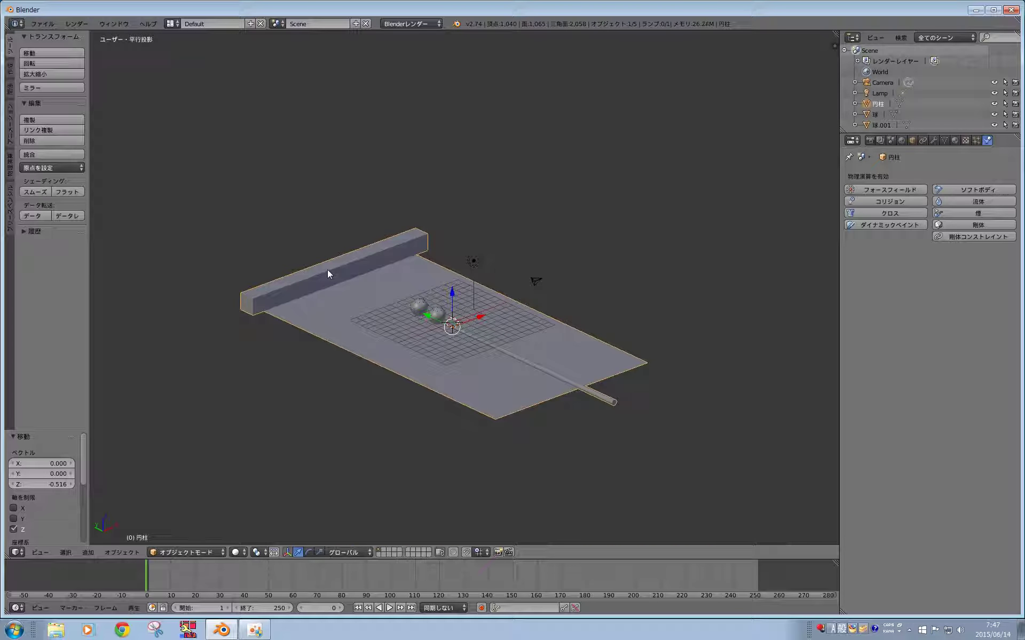
{"action": "middle_click_drag", "start_coordinate": [399, 326], "coordinate": [457, 368]}
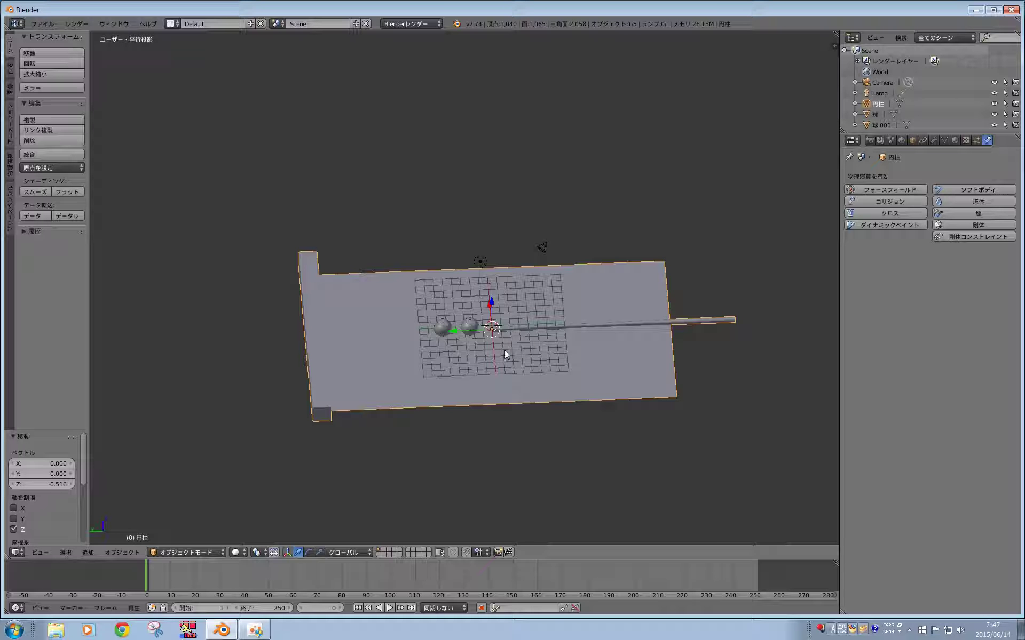
{"action": "middle_click_drag", "start_coordinate": [504, 351], "coordinate": [490, 363]}
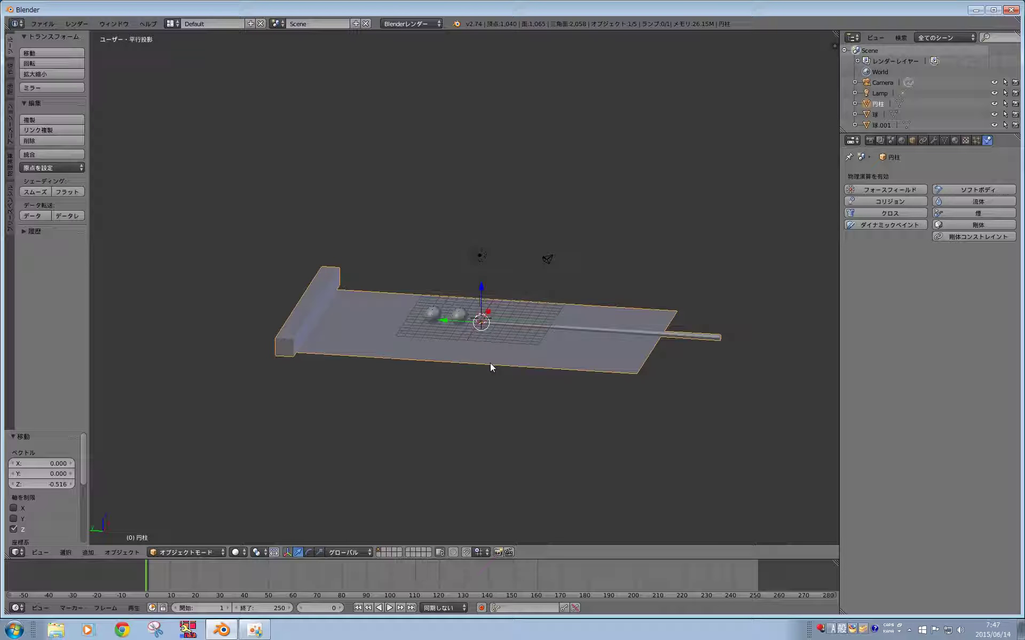
{"action": "mouse_move", "coordinate": [481, 285]}
{"action": "left_mouse_down"}
{"action": "mouse_move", "coordinate": [491, 235]}
{"action": "mouse_move", "coordinate": [434, 279]}
{"action": "mouse_move", "coordinate": [482, 285]}
{"action": "left_mouse_up"}
{"action": "middle_click_drag", "start_coordinate": [481, 285], "coordinate": [505, 464]}
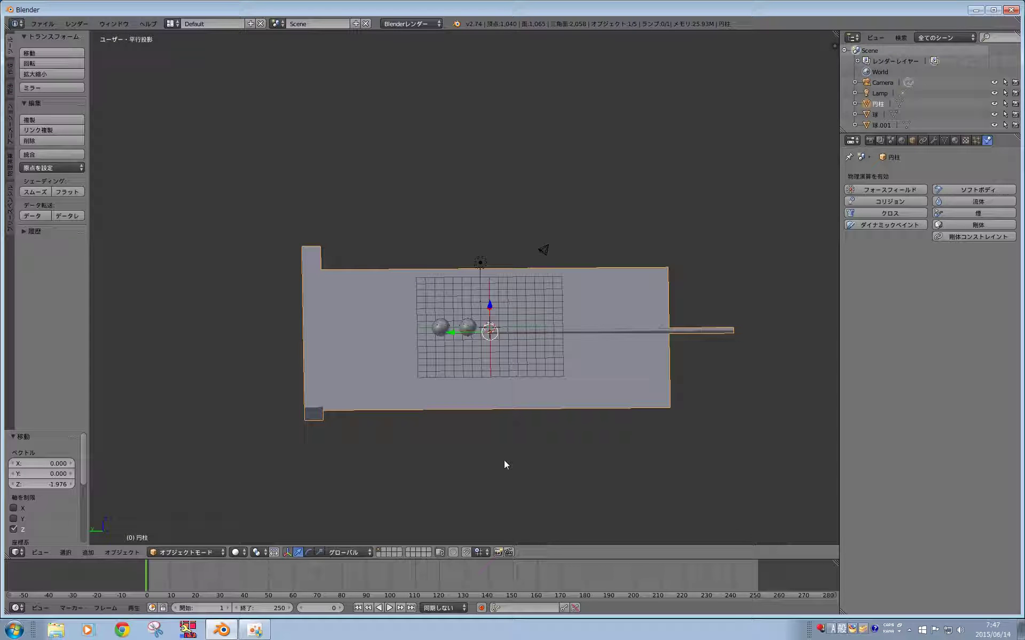
- Delete the old table object 円柱 and switch to top view
{"action": "key", "text": "x"}
{"action": "left_click", "coordinate": [504, 460]}
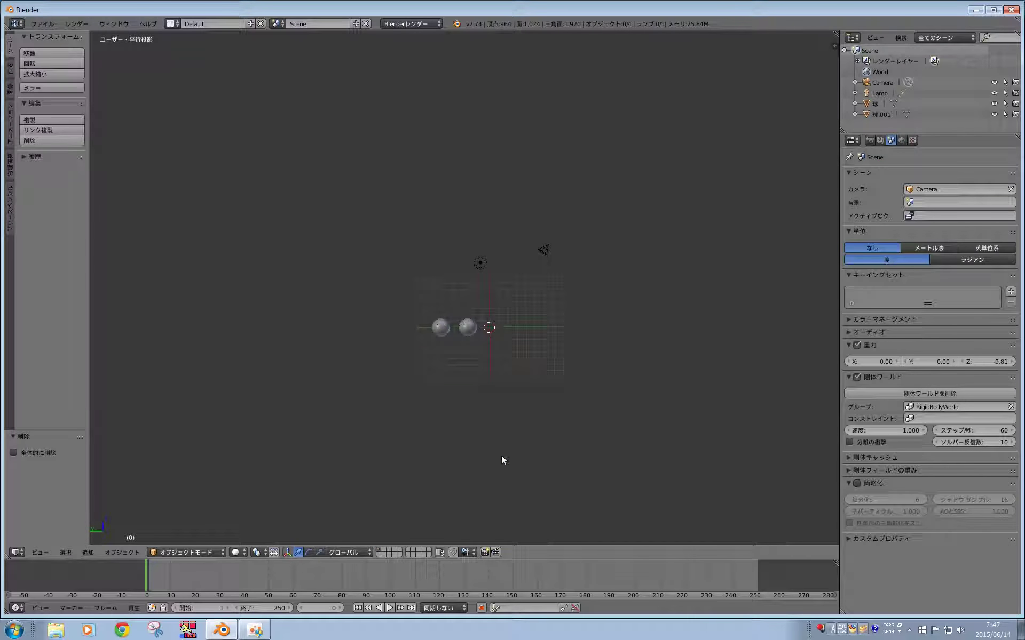
{"action": "middle_click_drag", "start_coordinate": [482, 382], "coordinate": [489, 353]}
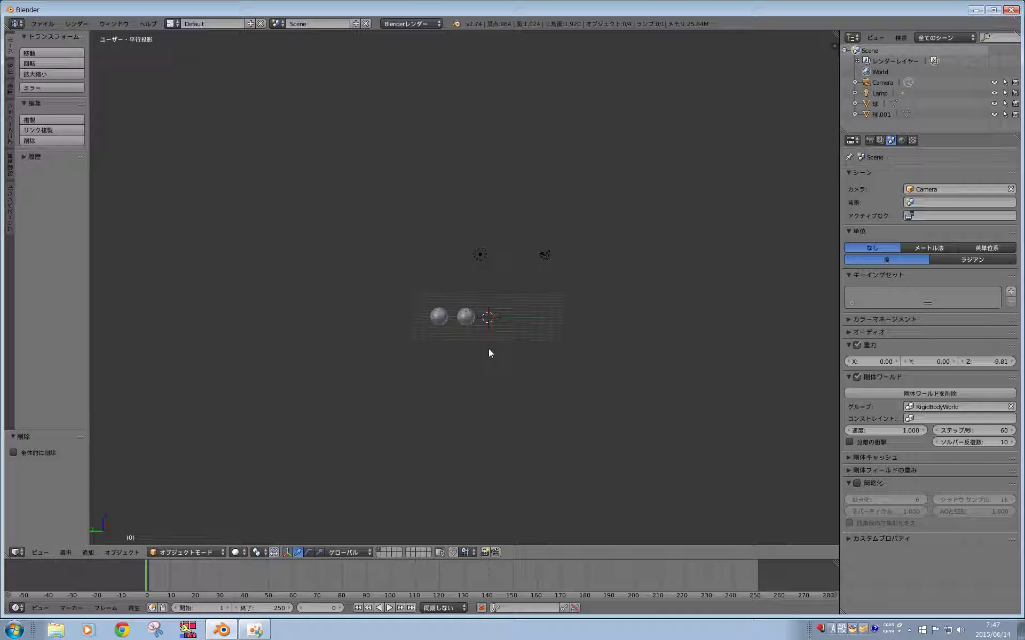
{"action": "key", "text": "KP_7"}
- Add a plane, scale it up by 7.564 and stretch it 2.090 along Y
{"action": "key", "text": "shift+a"}
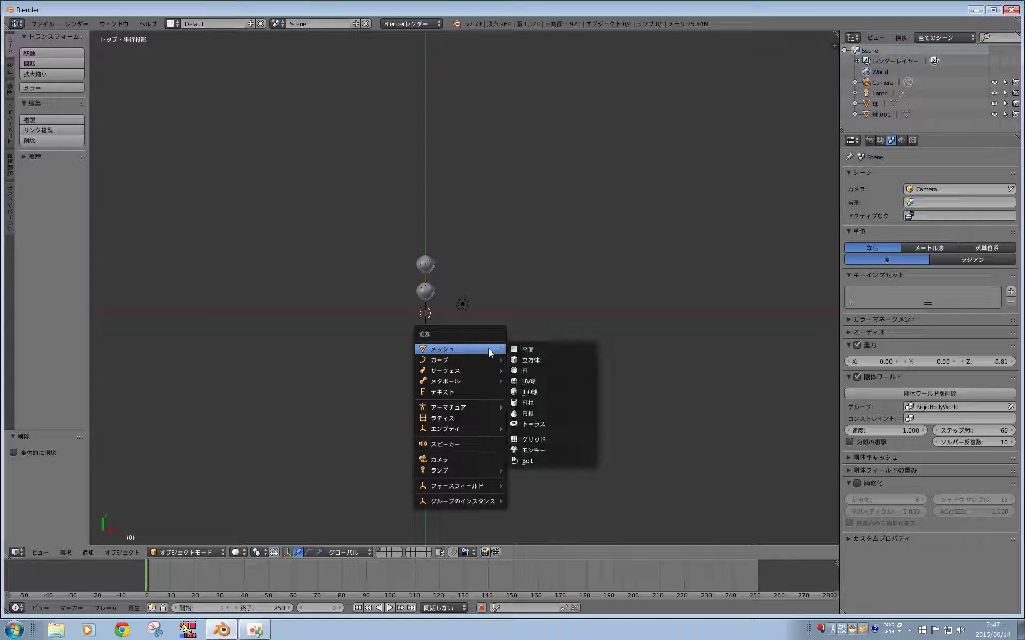
{"action": "left_click", "coordinate": [555, 348]}
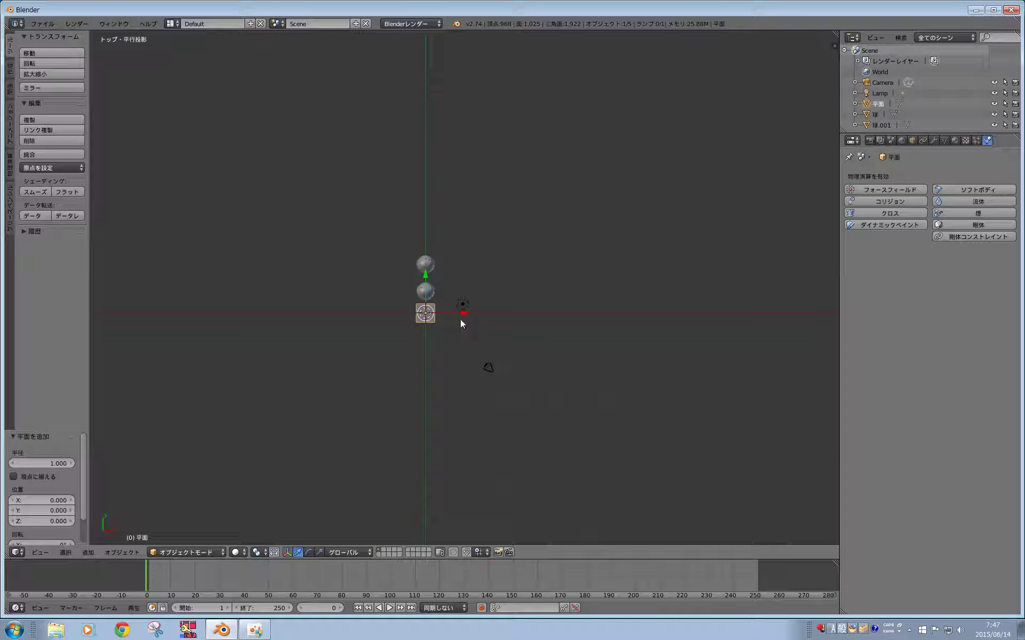
{"action": "key", "text": "s"}
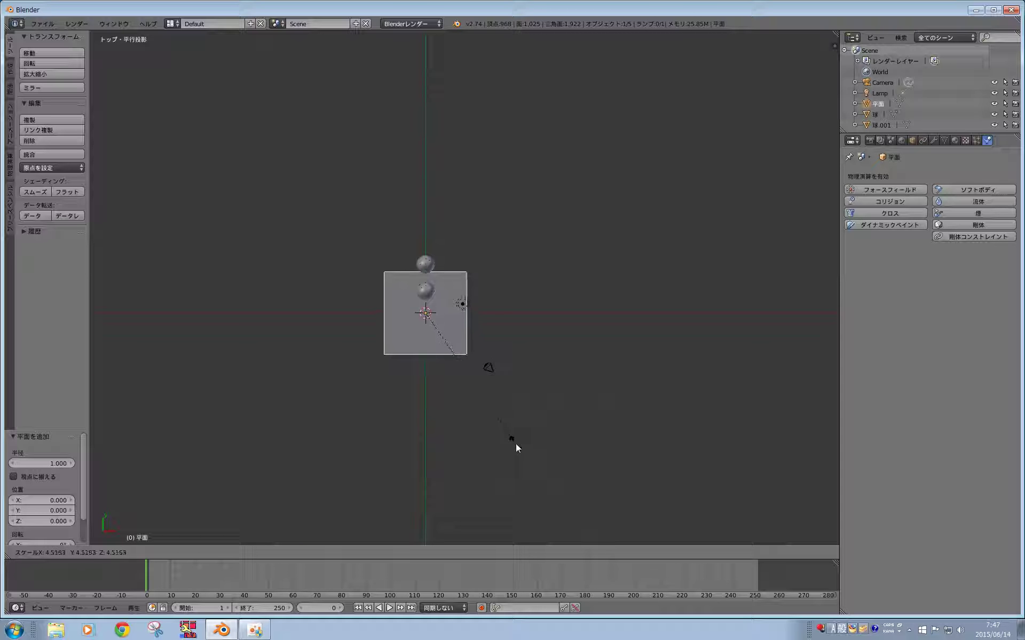
{"action": "left_click", "coordinate": [608, 503]}
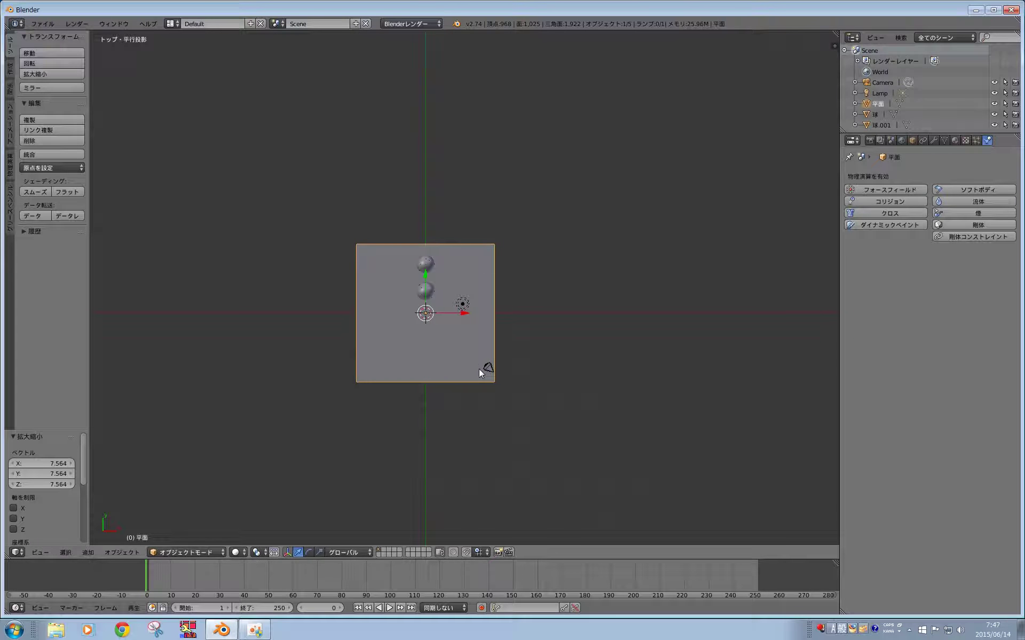
{"action": "key", "text": "s"}
{"action": "key", "text": "y"}
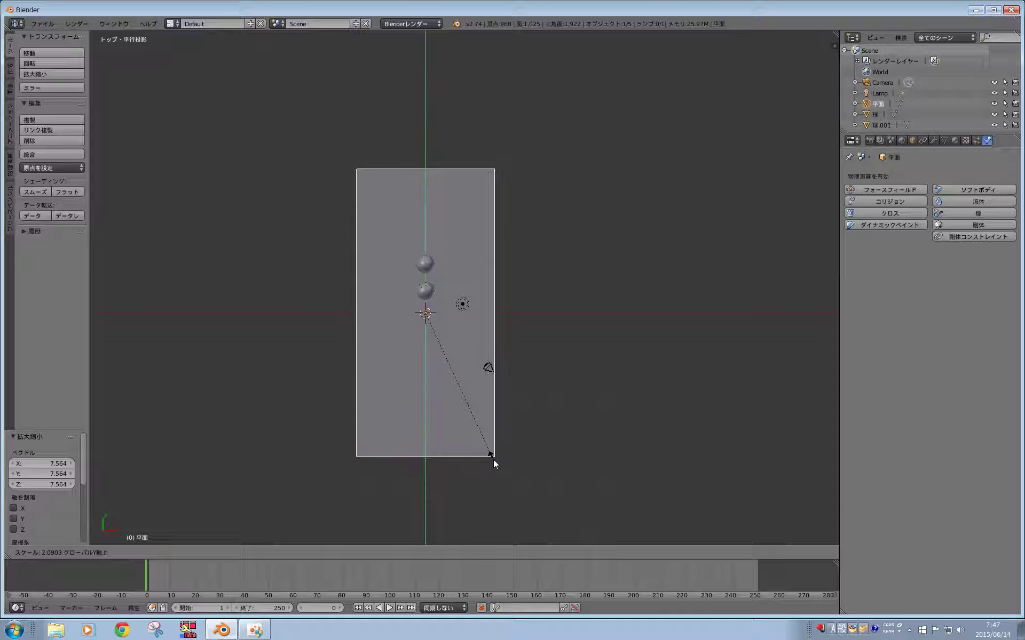
{"action": "left_click", "coordinate": [493, 458]}
{"action": "mouse_move", "coordinate": [492, 434]}
{"action": "middle_mouse_down"}
{"action": "mouse_move", "coordinate": [331, 267]}
{"action": "mouse_move", "coordinate": [424, 315]}
{"action": "mouse_move", "coordinate": [404, 312]}
{"action": "middle_mouse_up"}
{"action": "key", "text": "shift+a"}
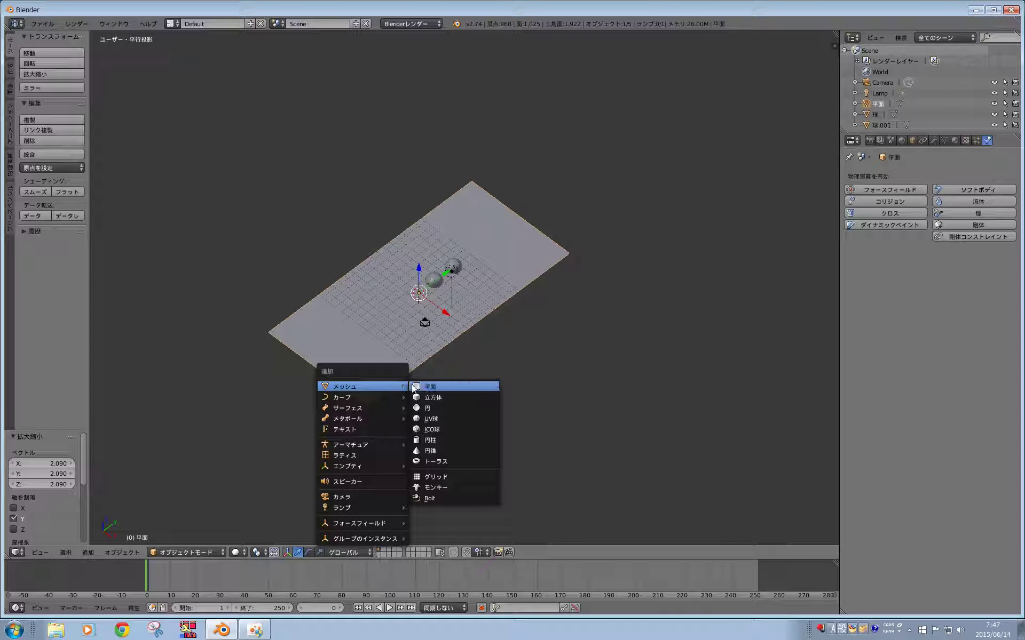
- Add a cylinder, raise it, shrink it and rotate it 90° about X
{"action": "left_click", "coordinate": [438, 440]}
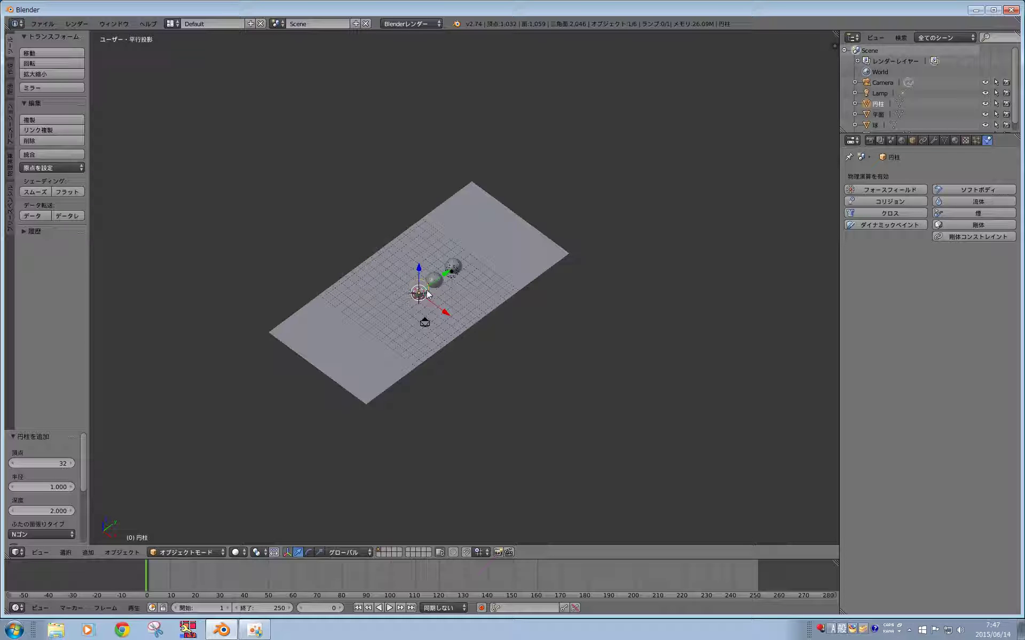
{"action": "left_click_drag", "start_coordinate": [419, 267], "coordinate": [419, 245]}
{"action": "key", "text": "KP_7"}
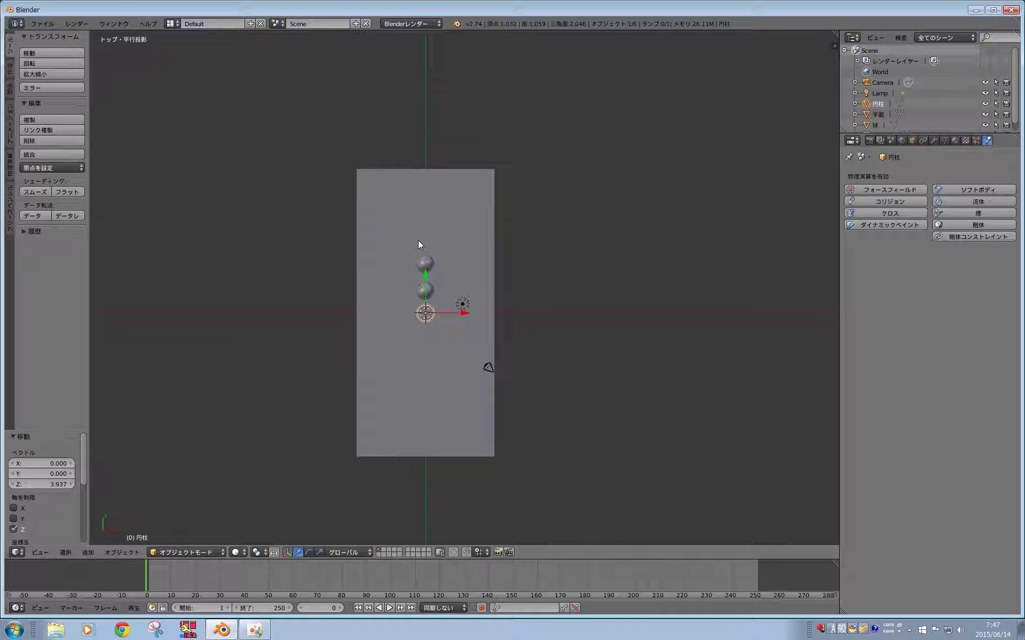
{"action": "key", "text": "s"}
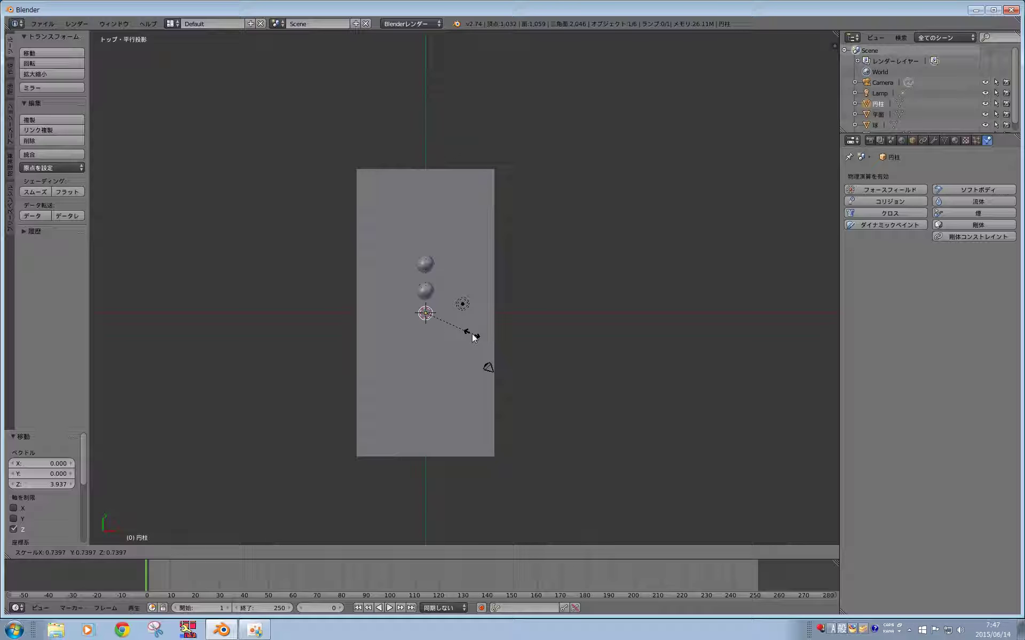
{"action": "left_click", "coordinate": [455, 328]}
{"action": "mouse_move", "coordinate": [455, 327]}
{"action": "middle_mouse_down"}
{"action": "mouse_move", "coordinate": [380, 264]}
{"action": "mouse_move", "coordinate": [399, 232]}
{"action": "middle_mouse_up"}
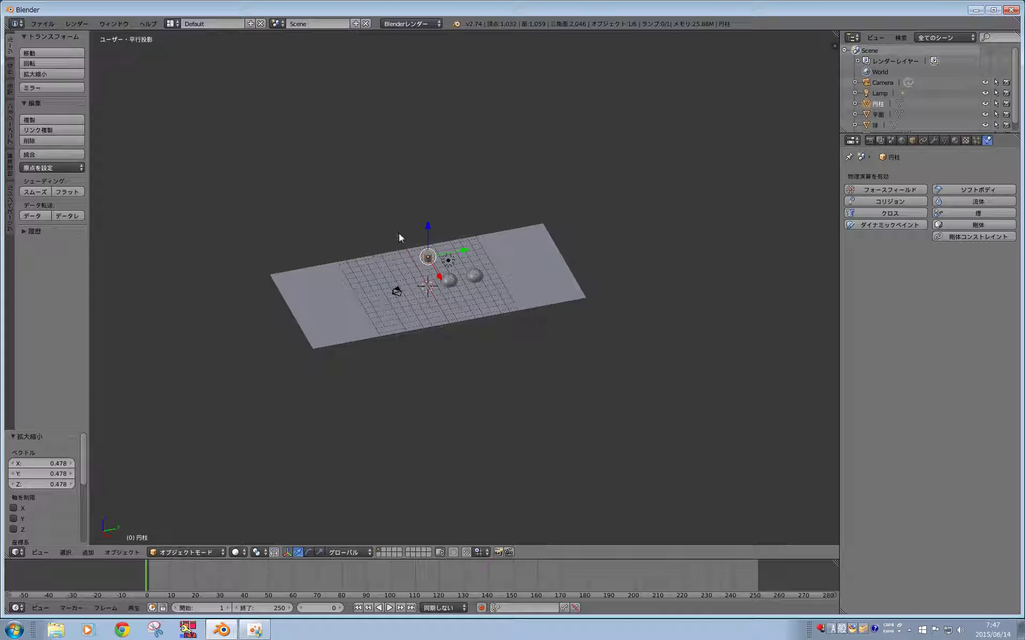
{"action": "type", "text": "r"}
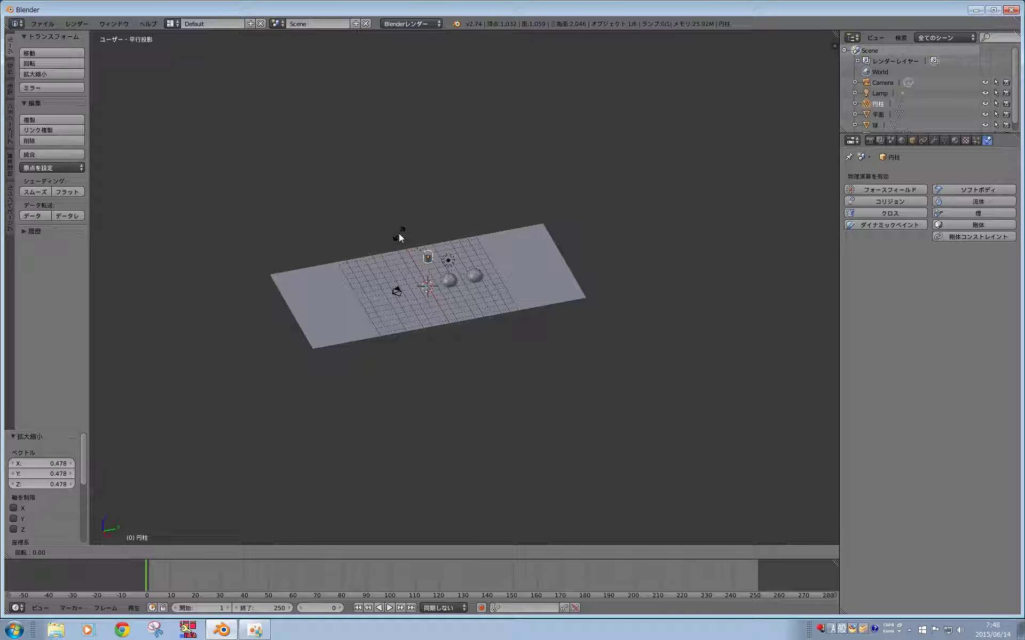
{"action": "type", "text": "x90"}
{"action": "key", "text": "Return"}
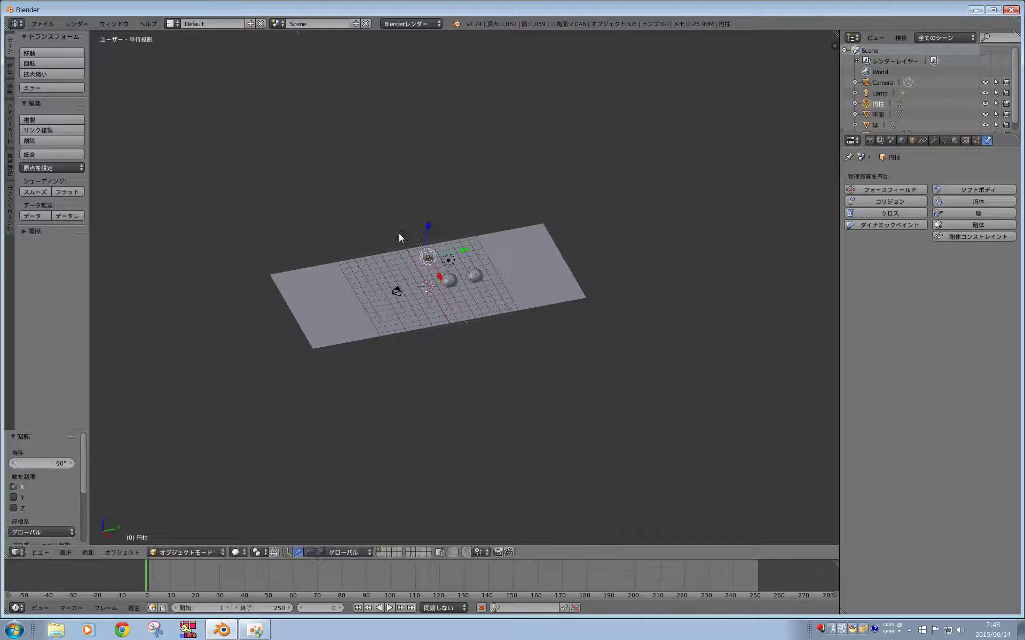
- Extend the cylinder's end face 9.35 along Y and enlarge that face to 1.841
{"action": "scroll", "coordinate": [443, 299], "scroll_direction": "up", "scroll_amount": 2}
{"action": "scroll", "coordinate": [433, 315], "scroll_direction": "up", "scroll_amount": 5}
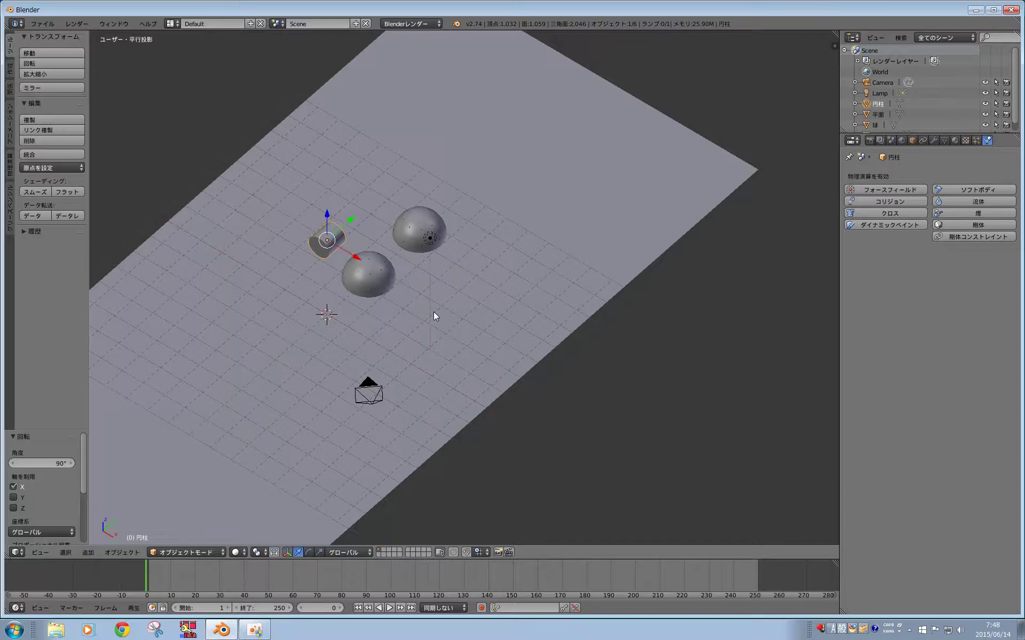
{"action": "right_click", "coordinate": [279, 244]}
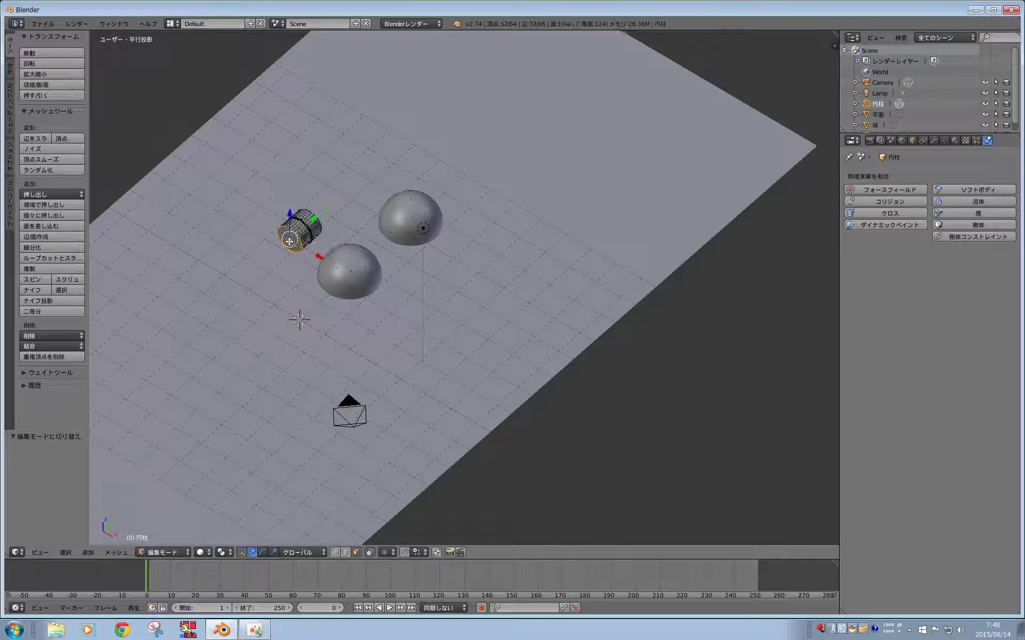
{"action": "scroll", "coordinate": [320, 321], "scroll_direction": "down", "scroll_amount": 3}
{"action": "scroll", "coordinate": [321, 320], "scroll_direction": "down", "scroll_amount": 3}
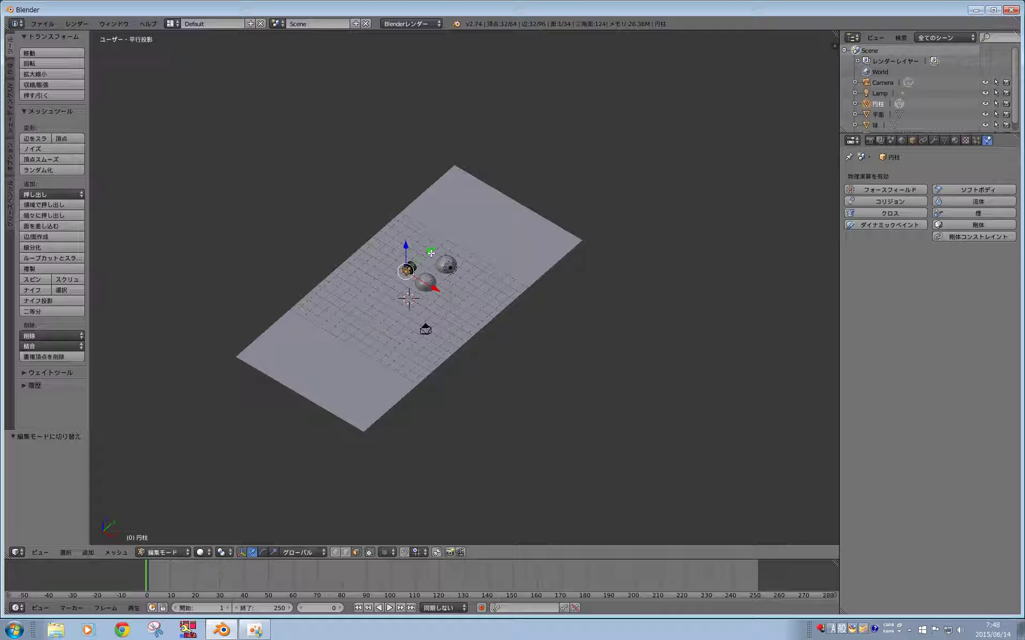
{"action": "key", "text": "g"}
{"action": "key", "text": "y"}
{"action": "left_click", "coordinate": [133, 511]}
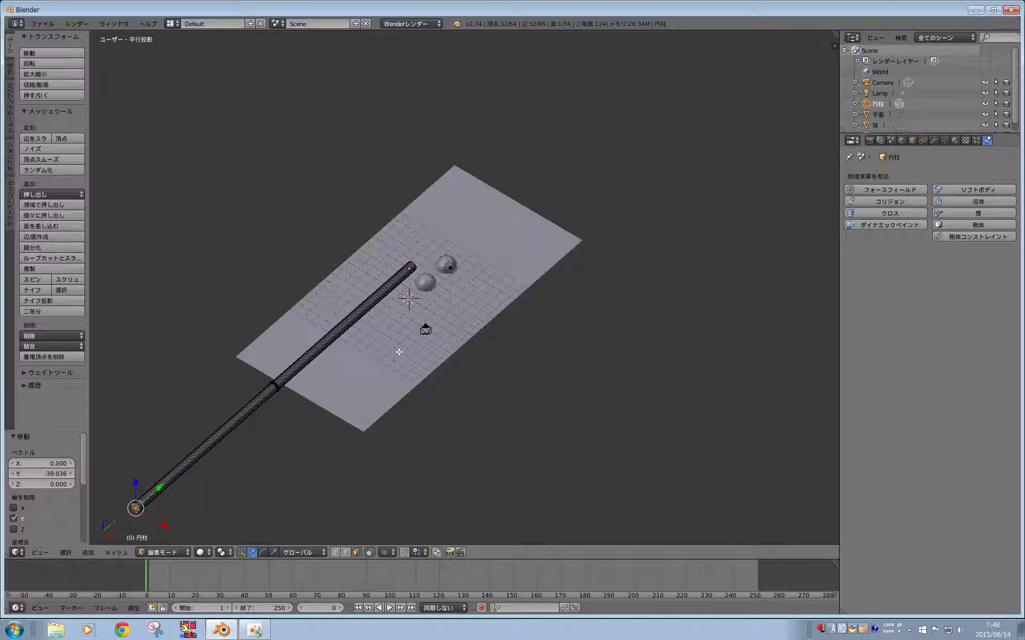
{"action": "mouse_move", "coordinate": [399, 352]}
{"action": "middle_mouse_down"}
{"action": "mouse_move", "coordinate": [306, 320]}
{"action": "mouse_move", "coordinate": [422, 327]}
{"action": "middle_mouse_up"}
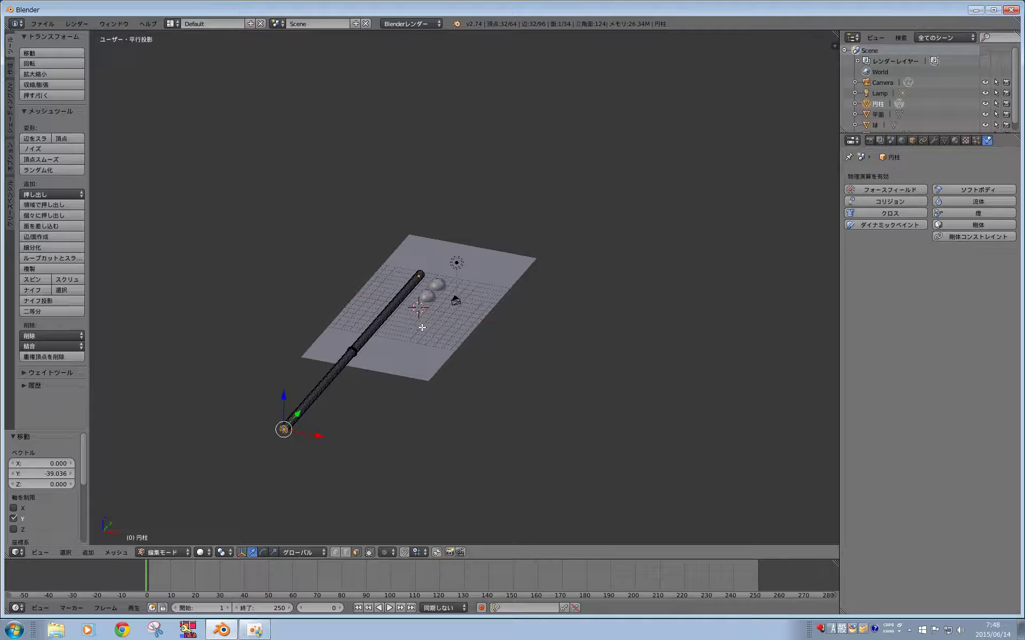
{"action": "key", "text": "s"}
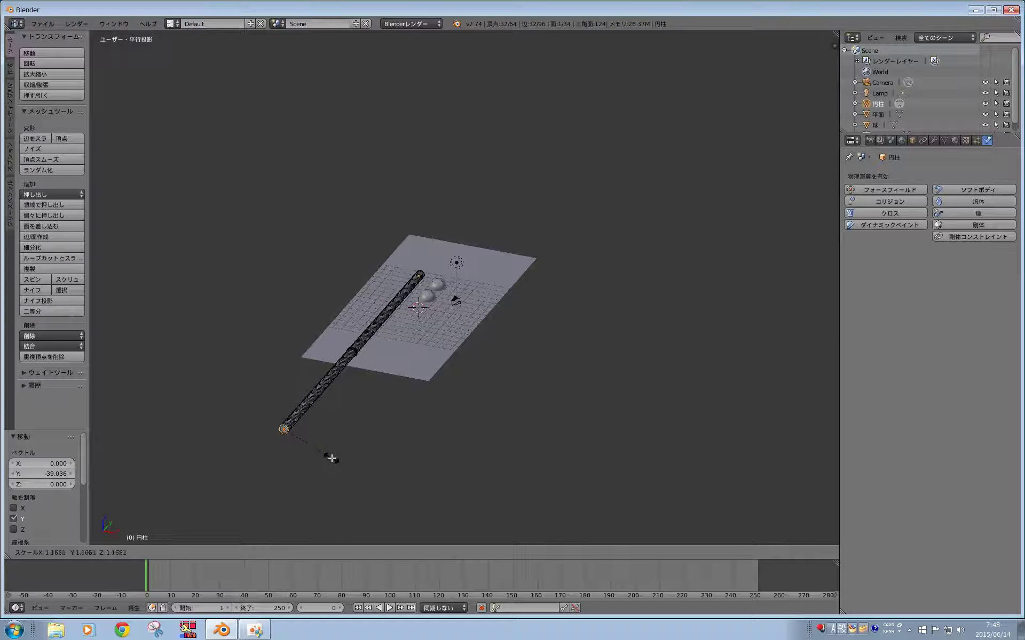
{"action": "left_click", "coordinate": [355, 482]}
{"action": "middle_click_drag", "start_coordinate": [379, 350], "coordinate": [297, 327]}
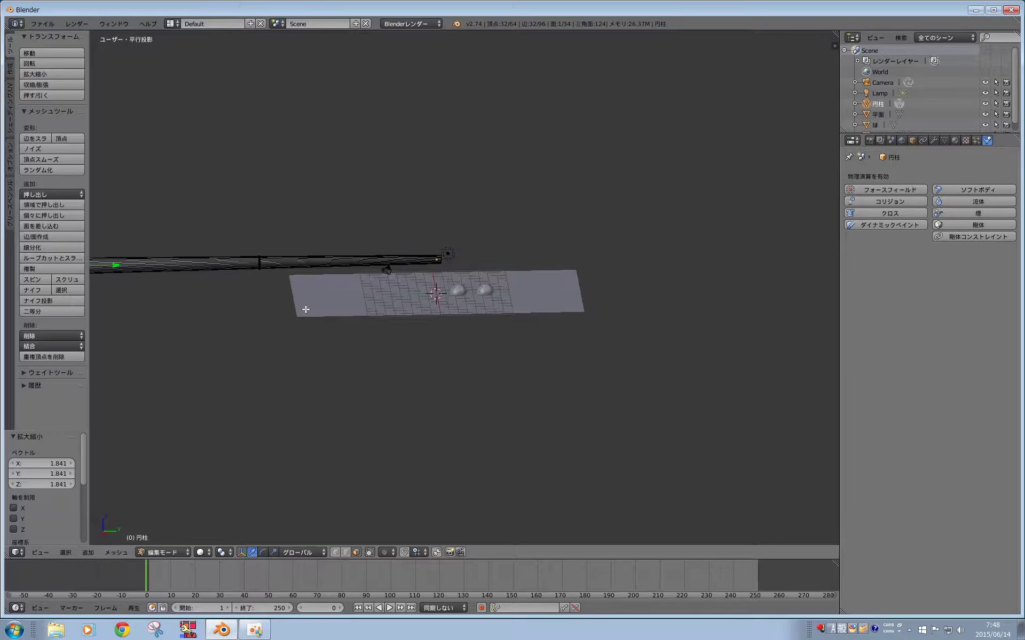
{"action": "mouse_move", "coordinate": [396, 249]}
{"action": "middle_mouse_down"}
{"action": "mouse_move", "coordinate": [289, 245]}
{"action": "mouse_move", "coordinate": [465, 245]}
{"action": "mouse_move", "coordinate": [408, 260]}
{"action": "middle_mouse_up"}
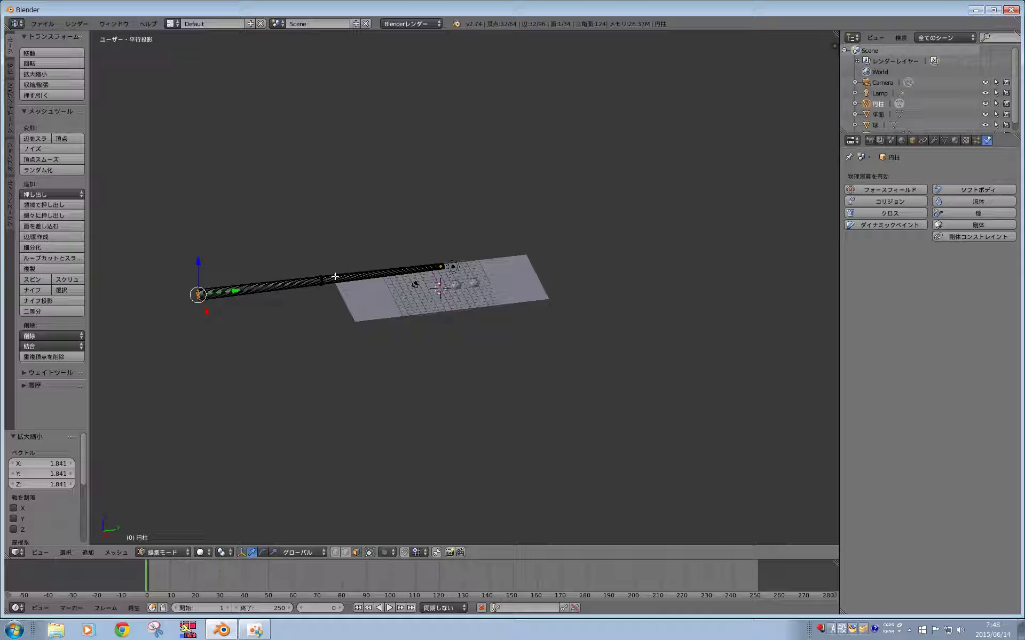
- Rescale the end face, shrink the whole cylinder to 0.668 and slide its mesh back along the board
{"action": "key", "text": "s"}
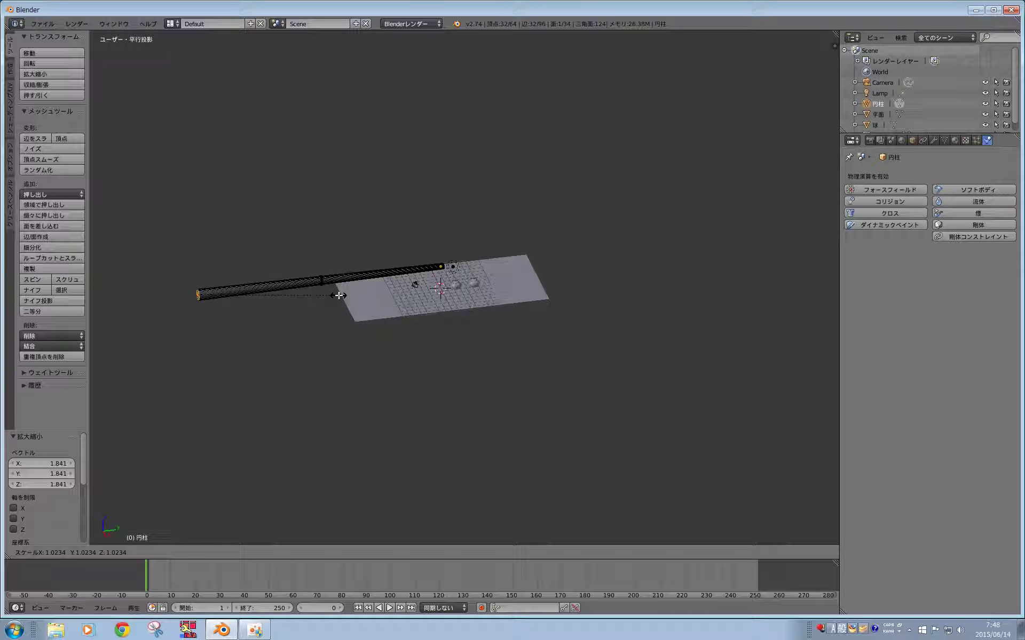
{"action": "left_click", "coordinate": [338, 295]}
{"action": "key", "text": "Tab"}
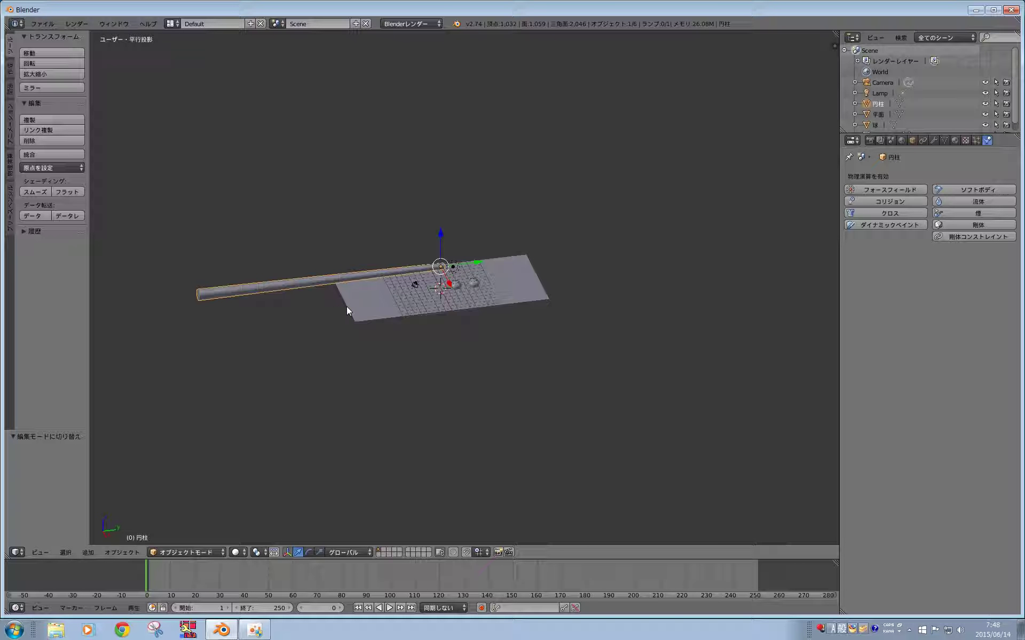
{"action": "key", "text": "s"}
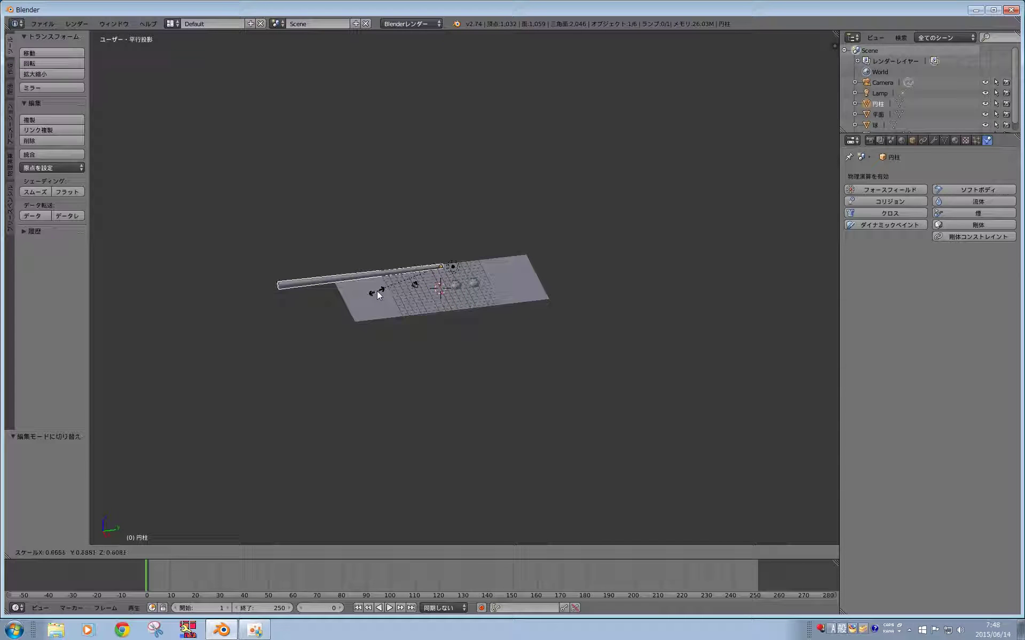
{"action": "left_click", "coordinate": [374, 294]}
{"action": "scroll", "coordinate": [347, 199], "scroll_direction": "up", "scroll_amount": 3}
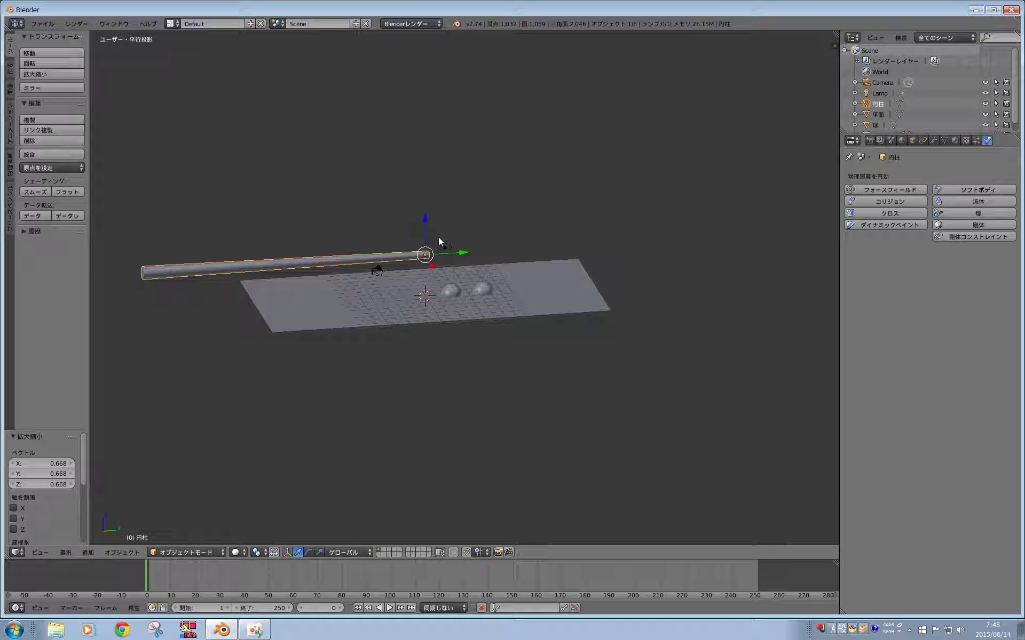
{"action": "middle_click_drag", "start_coordinate": [398, 263], "coordinate": [248, 286]}
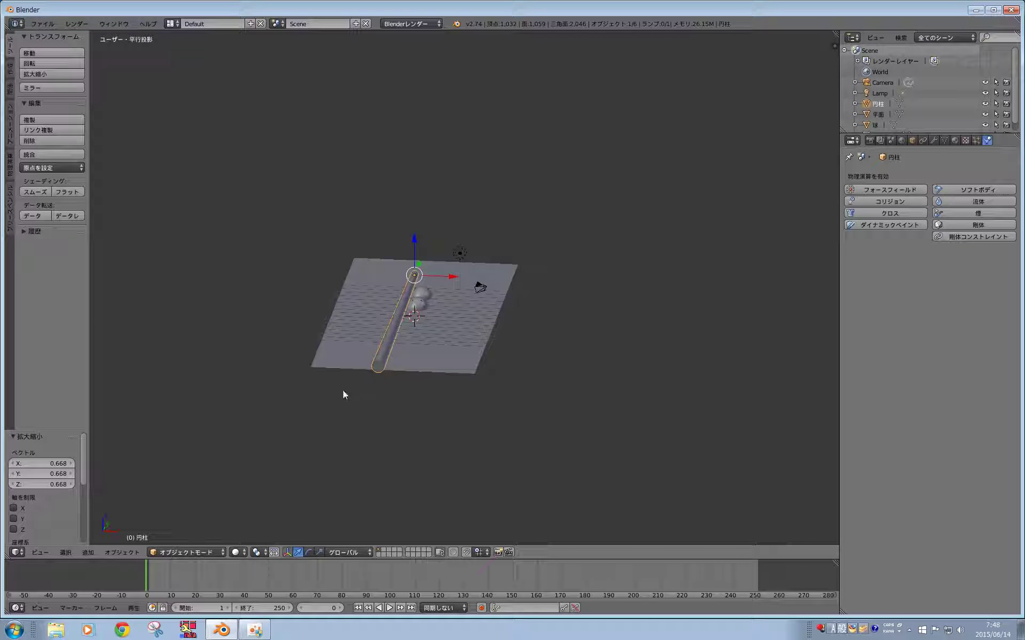
{"action": "key", "text": "Tab"}
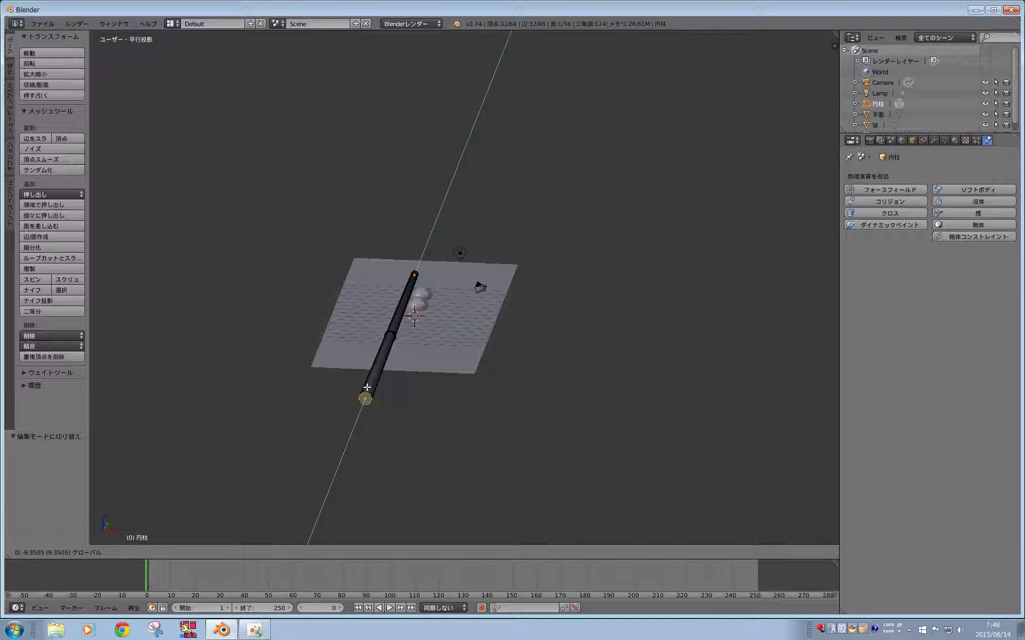
{"action": "left_click_drag", "start_coordinate": [384, 357], "coordinate": [475, 386]}
{"action": "key", "text": "Tab"}
{"action": "mouse_move", "coordinate": [485, 385]}
{"action": "middle_mouse_down"}
{"action": "mouse_move", "coordinate": [422, 381]}
{"action": "mouse_move", "coordinate": [399, 403]}
{"action": "middle_mouse_up"}
{"action": "key", "text": "shift+a"}
{"action": "mouse_move", "coordinate": [369, 403]}
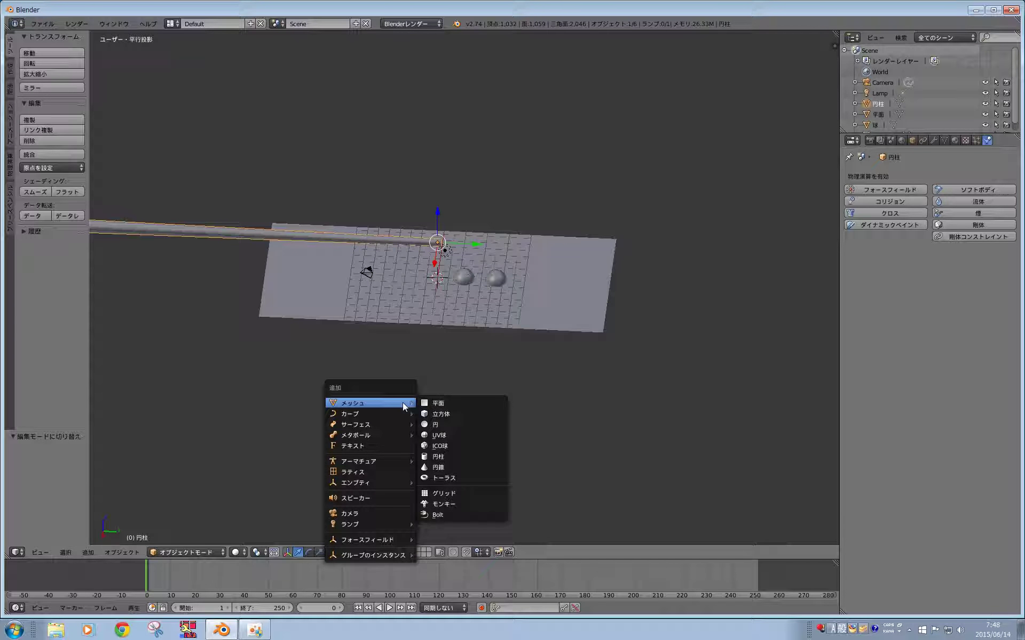
- Add a cube at the plane's far edge and stretch it along X to 7.988
{"action": "left_click", "coordinate": [436, 408]}
{"action": "left_click_drag", "start_coordinate": [477, 281], "coordinate": [654, 309]}
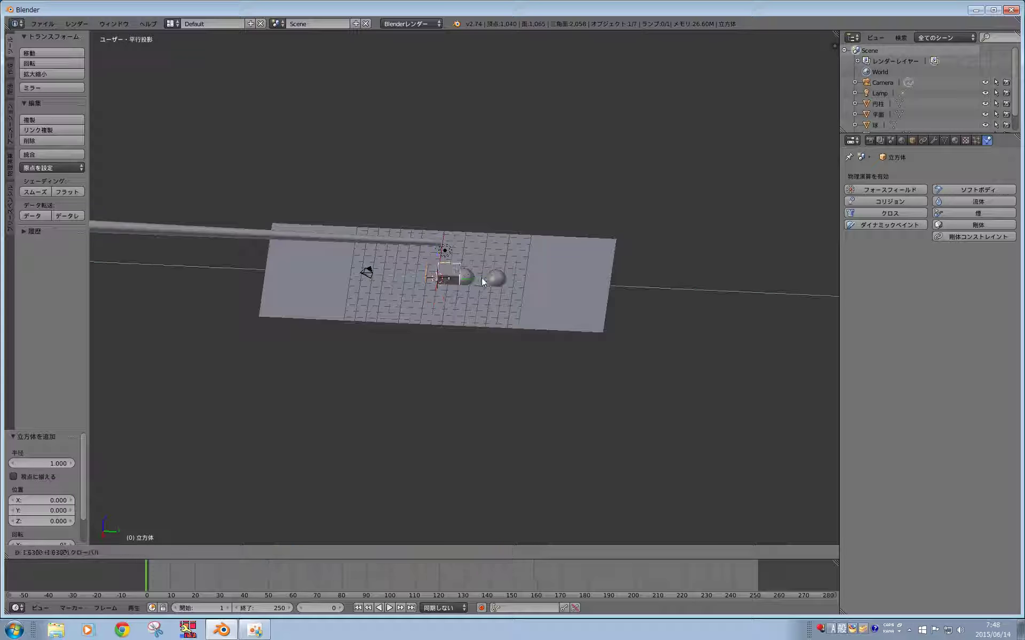
{"action": "left_click", "coordinate": [653, 309]}
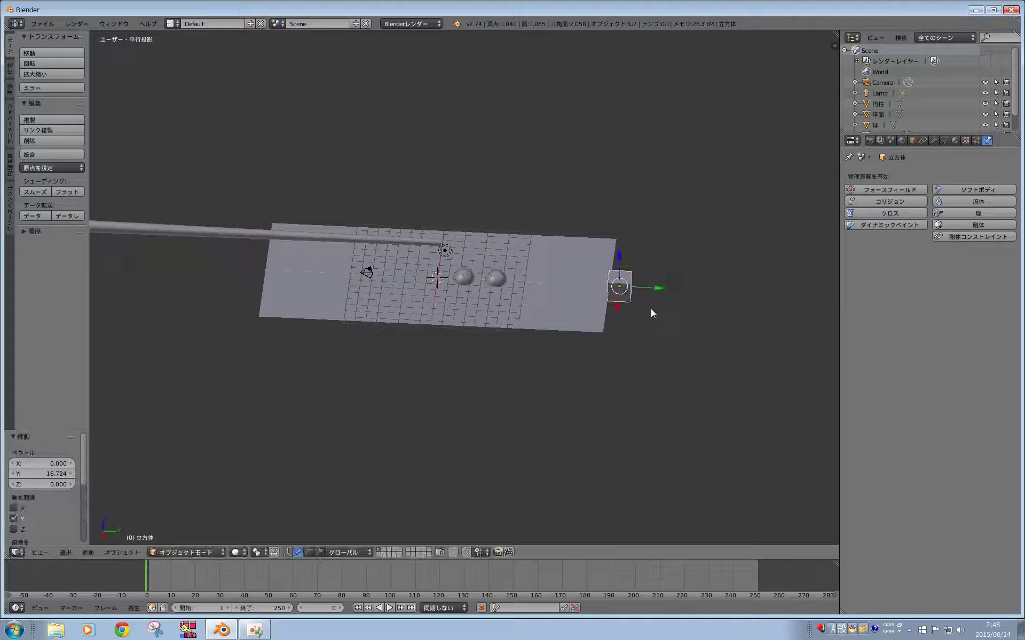
{"action": "mouse_move", "coordinate": [651, 308]}
{"action": "middle_mouse_down"}
{"action": "mouse_move", "coordinate": [505, 348]}
{"action": "mouse_move", "coordinate": [461, 335]}
{"action": "middle_mouse_up"}
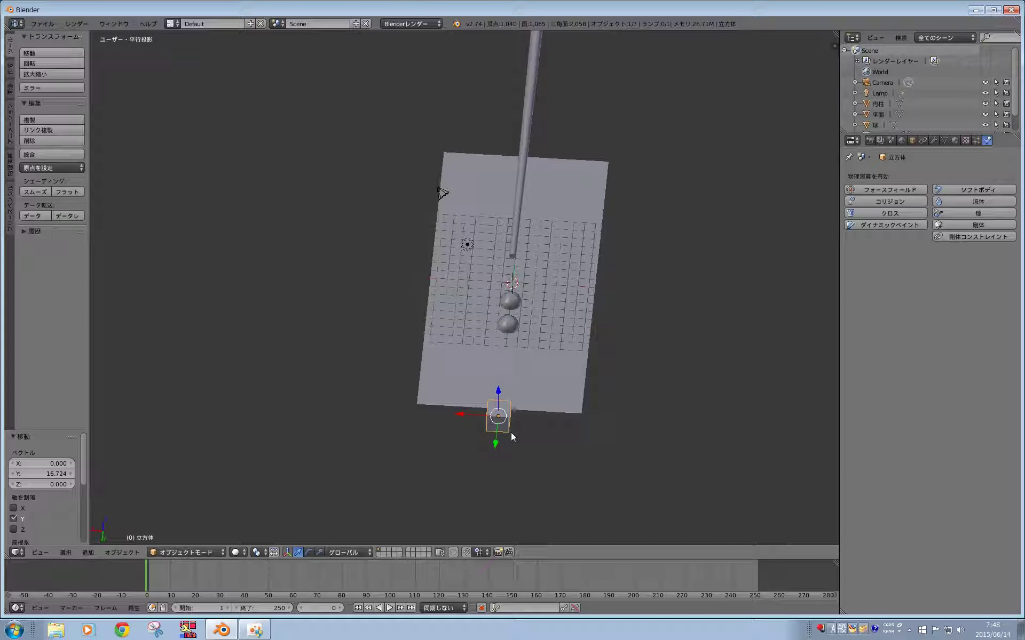
{"action": "key", "text": "s"}
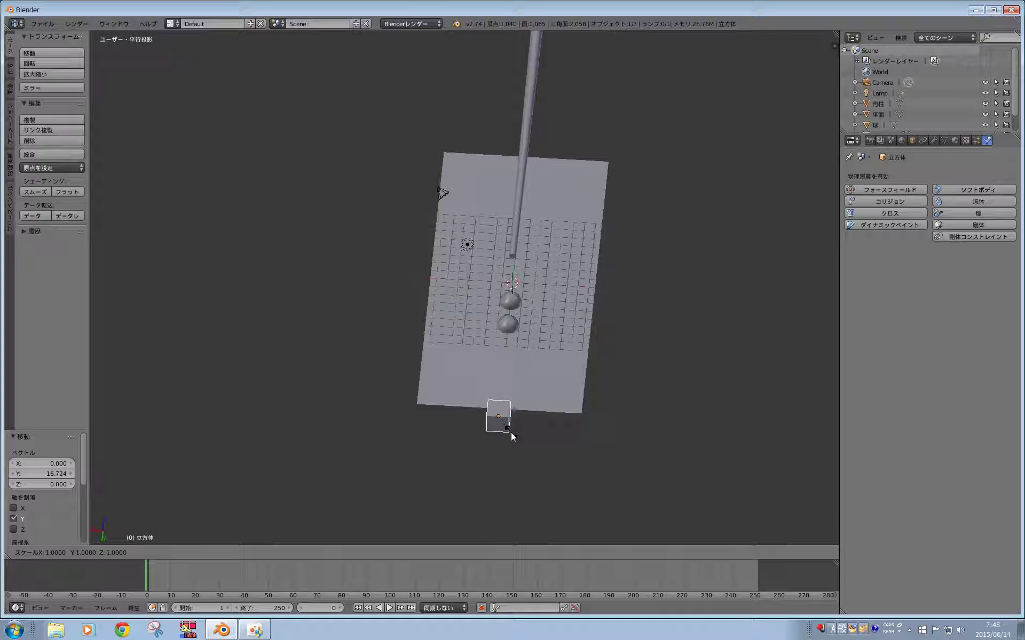
{"action": "key", "text": "x"}
{"action": "left_click", "coordinate": [600, 449]}
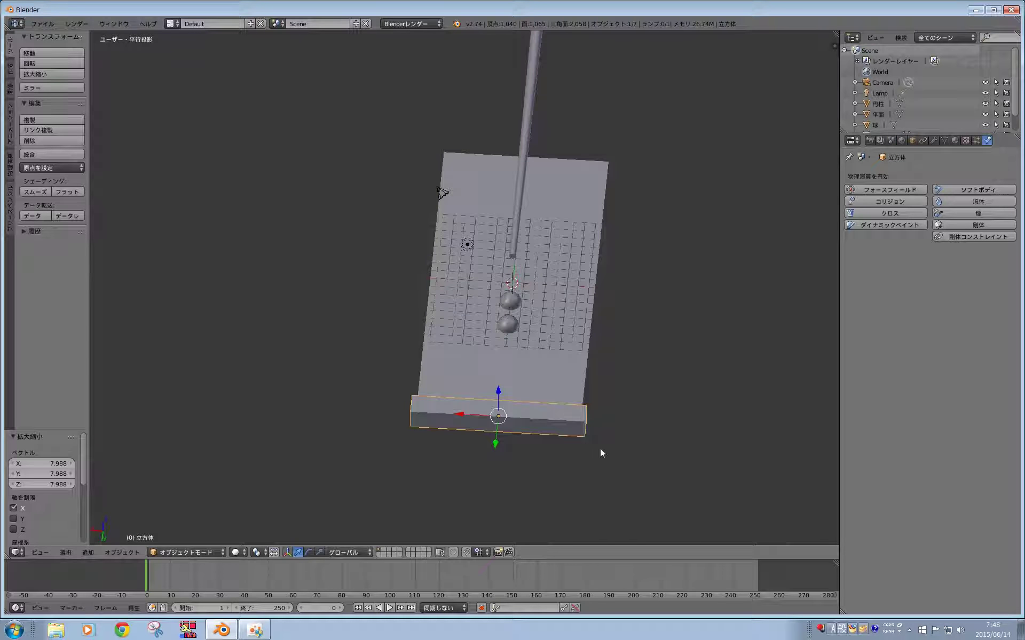
- Raise the wall 0.744 along Z and make it an active rigid body
{"action": "mouse_move", "coordinate": [600, 453]}
{"action": "middle_mouse_down"}
{"action": "mouse_move", "coordinate": [476, 421]}
{"action": "mouse_move", "coordinate": [397, 346]}
{"action": "middle_mouse_up"}
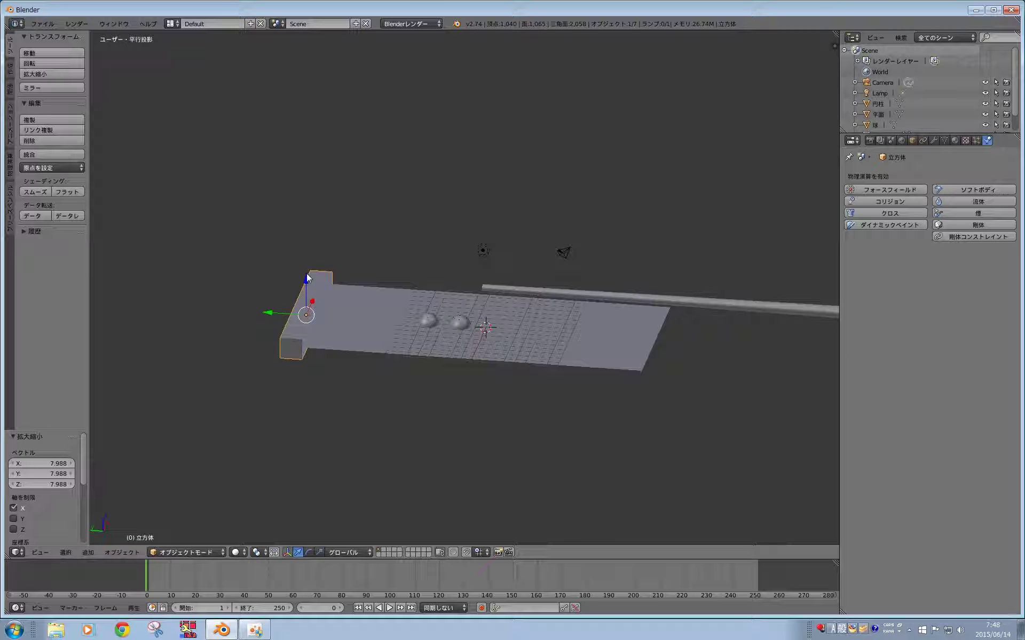
{"action": "left_click_drag", "start_coordinate": [308, 277], "coordinate": [308, 273]}
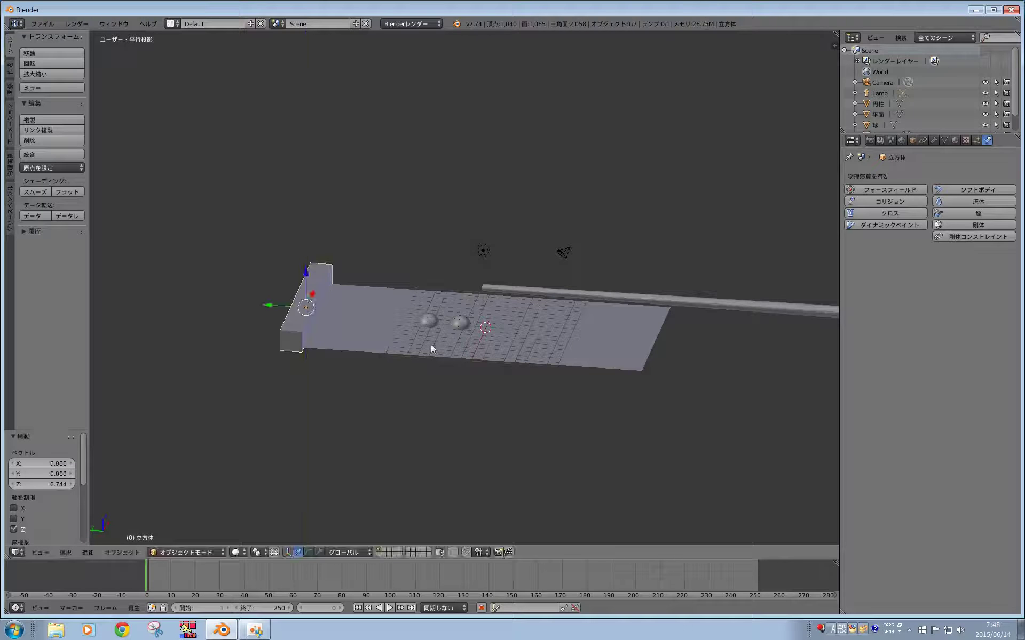
{"action": "mouse_move", "coordinate": [431, 345]}
{"action": "middle_mouse_down"}
{"action": "mouse_move", "coordinate": [475, 393]}
{"action": "mouse_move", "coordinate": [473, 405]}
{"action": "mouse_move", "coordinate": [459, 403]}
{"action": "middle_mouse_up"}
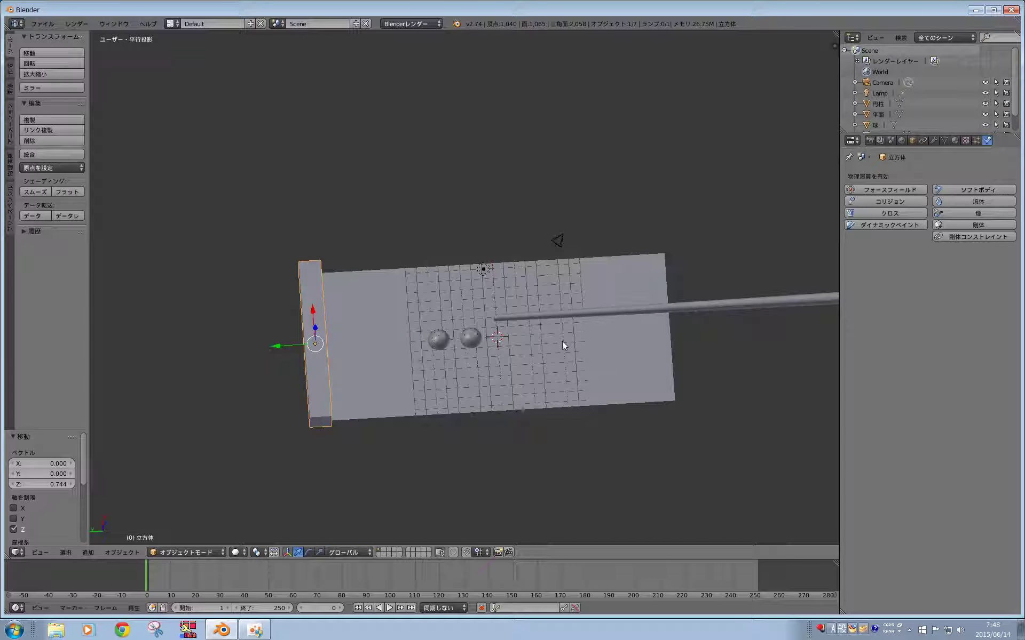
{"action": "middle_click_drag", "start_coordinate": [563, 346], "coordinate": [510, 341]}
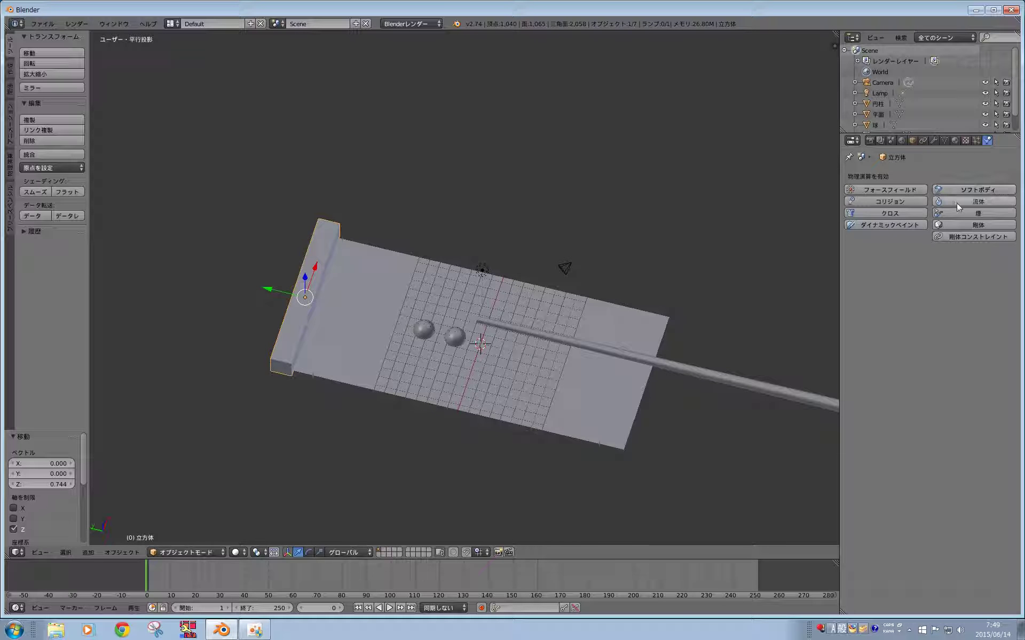
{"action": "left_click", "coordinate": [965, 225]}
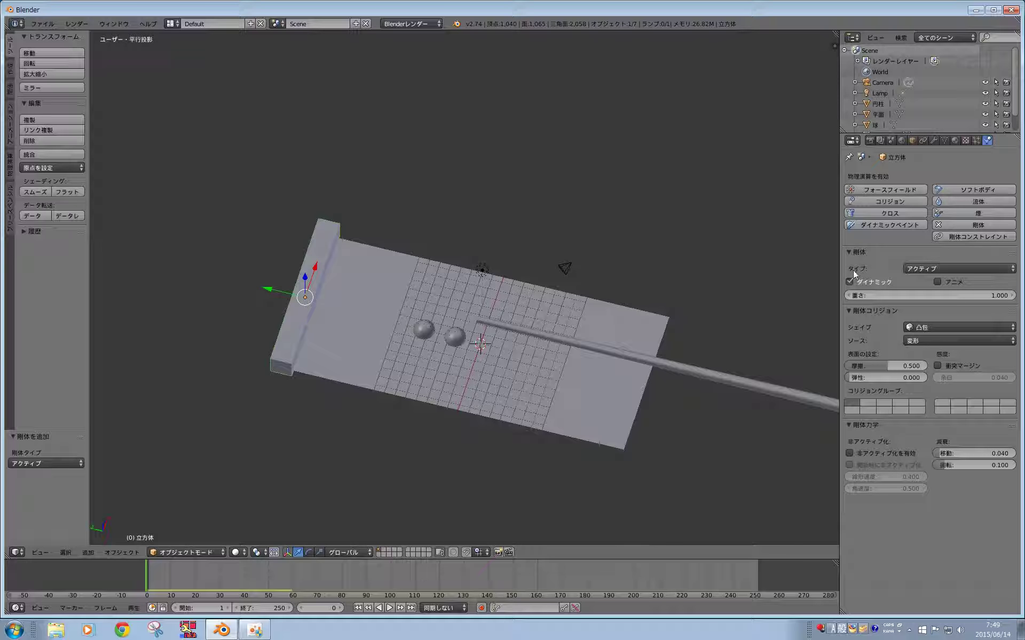
- Lower the board plane 1.222 along Z in an orthographic right side view
{"action": "middle_click_drag", "start_coordinate": [617, 387], "coordinate": [595, 348]}
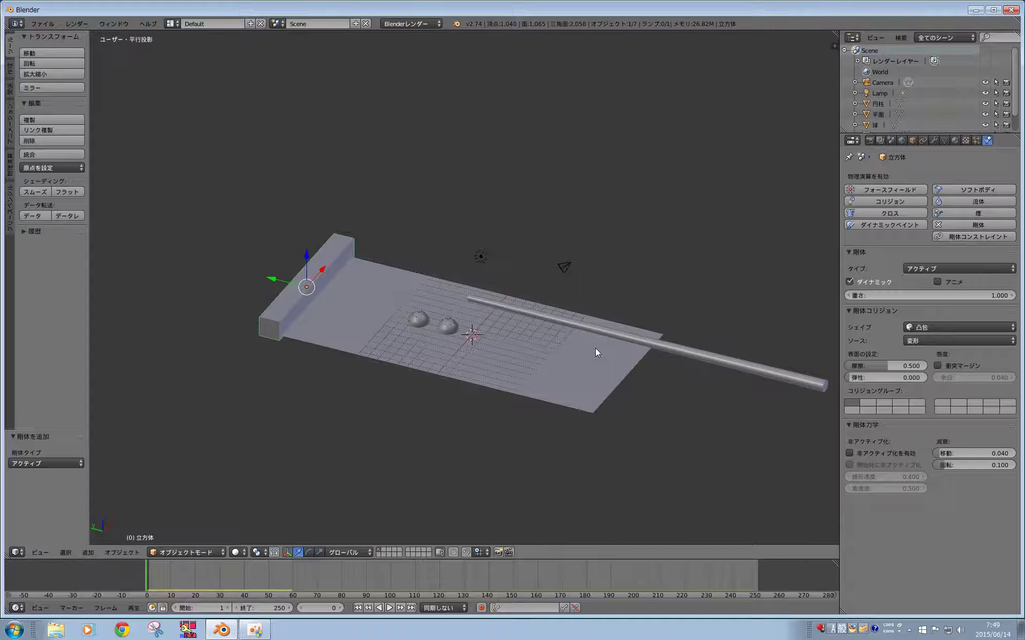
{"action": "right_click", "coordinate": [593, 386]}
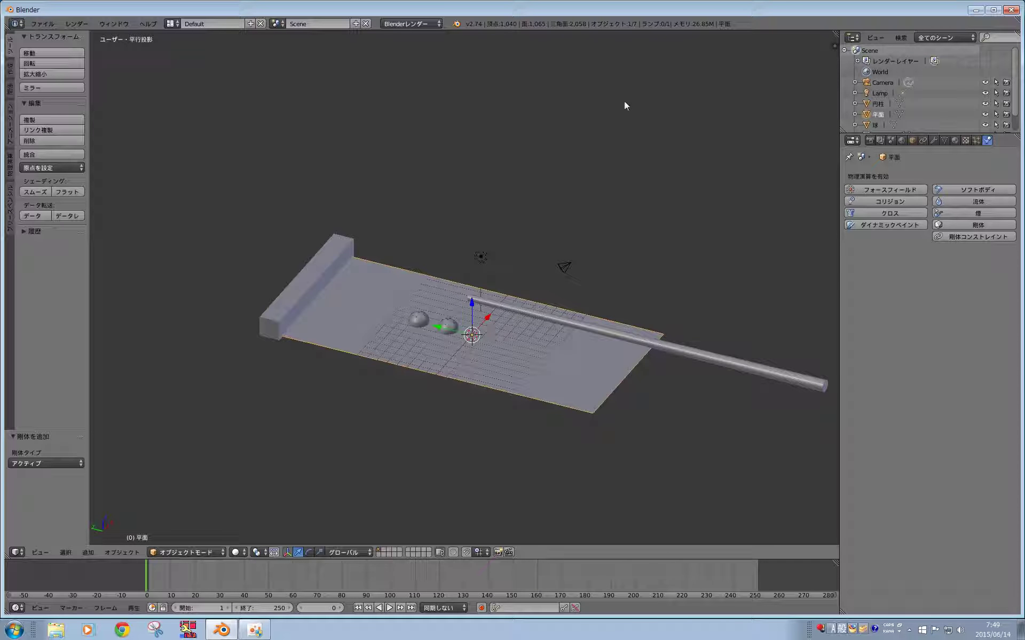
{"action": "key", "text": "KP_5"}
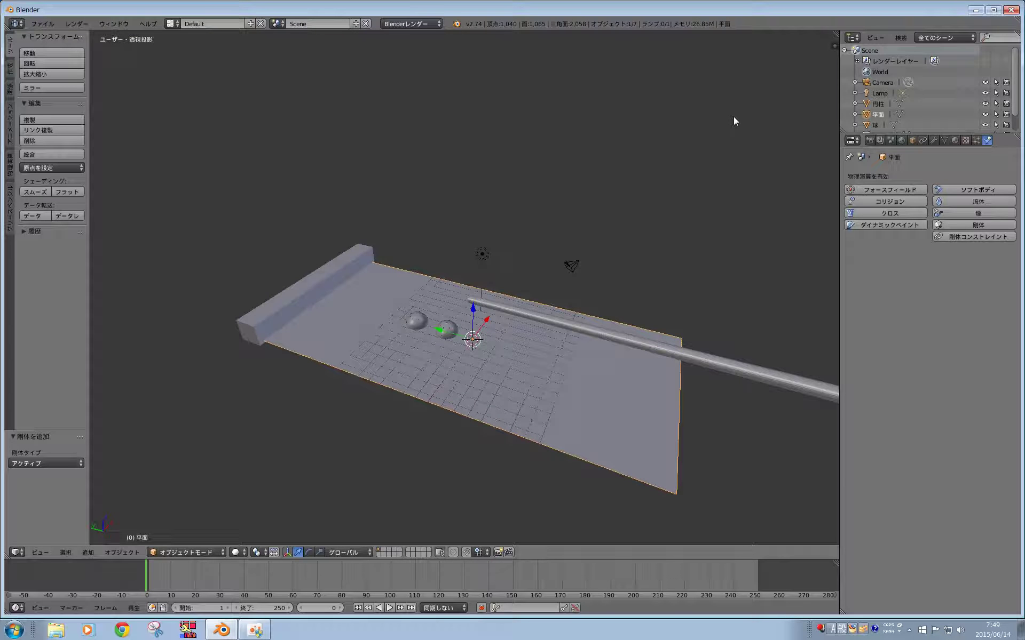
{"action": "key", "text": "KP_3"}
{"action": "key", "text": "KP_5"}
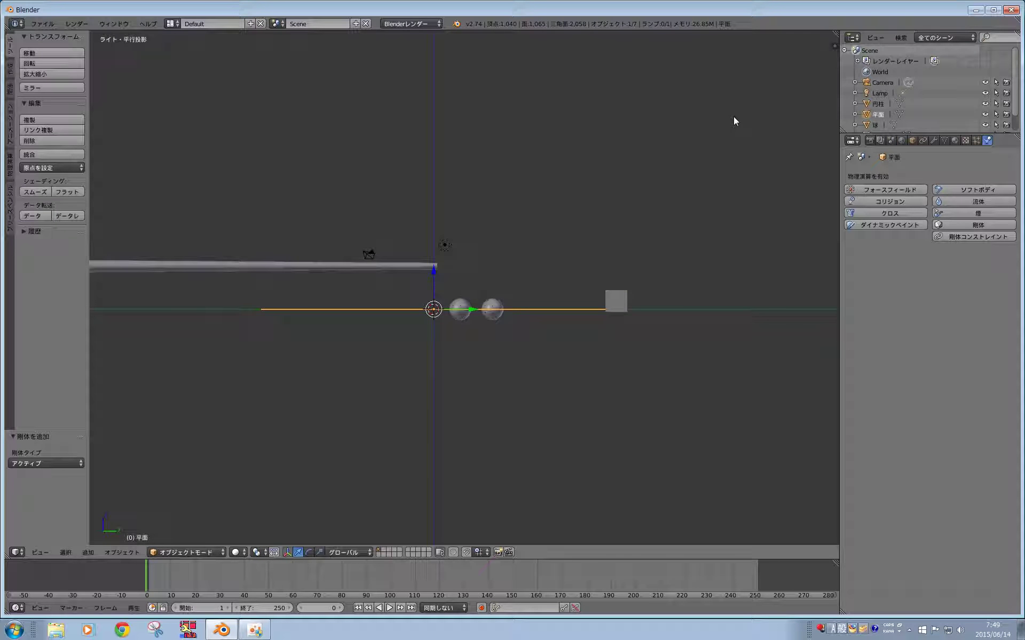
{"action": "left_click_drag", "start_coordinate": [435, 272], "coordinate": [437, 278]}
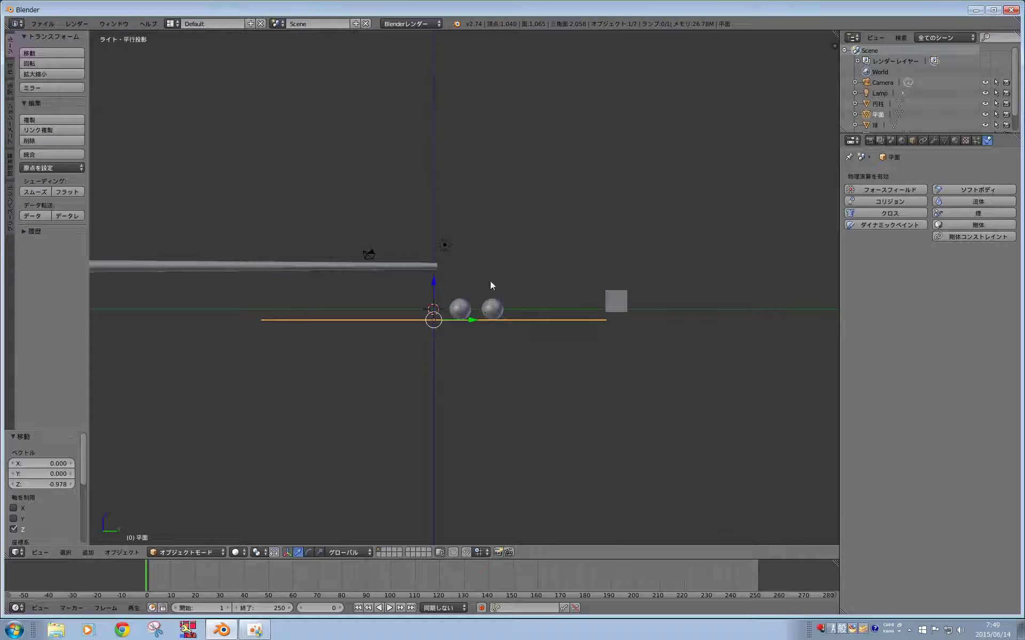
- Lower the end wall cube slightly and give the table plane an active rigid body
{"action": "right_click", "coordinate": [626, 302]}
{"action": "left_click_drag", "start_coordinate": [619, 272], "coordinate": [617, 286]}
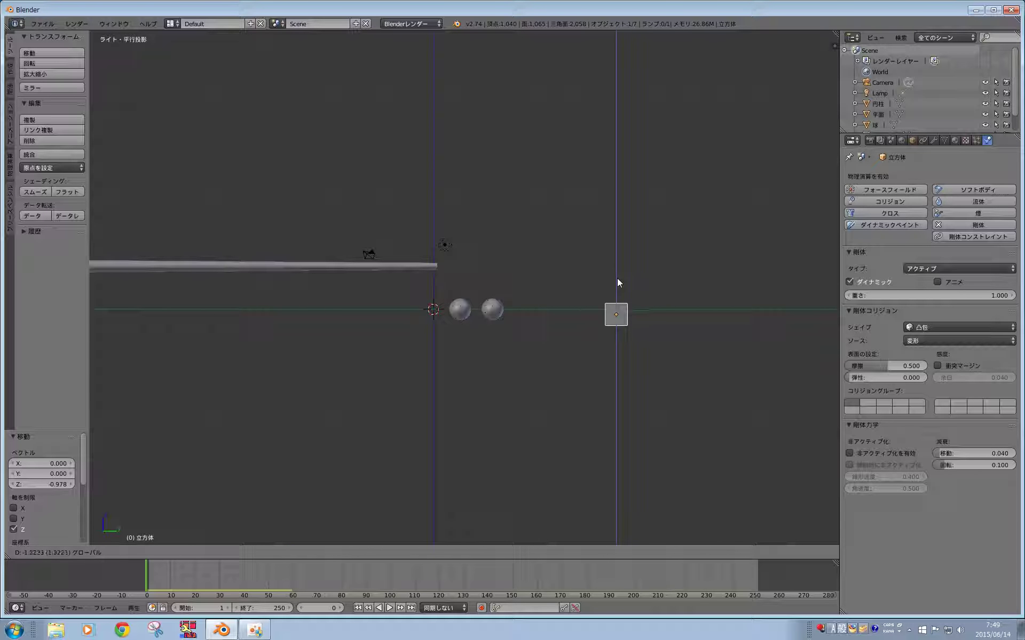
{"action": "right_click", "coordinate": [530, 320]}
{"action": "left_click", "coordinate": [978, 224]}
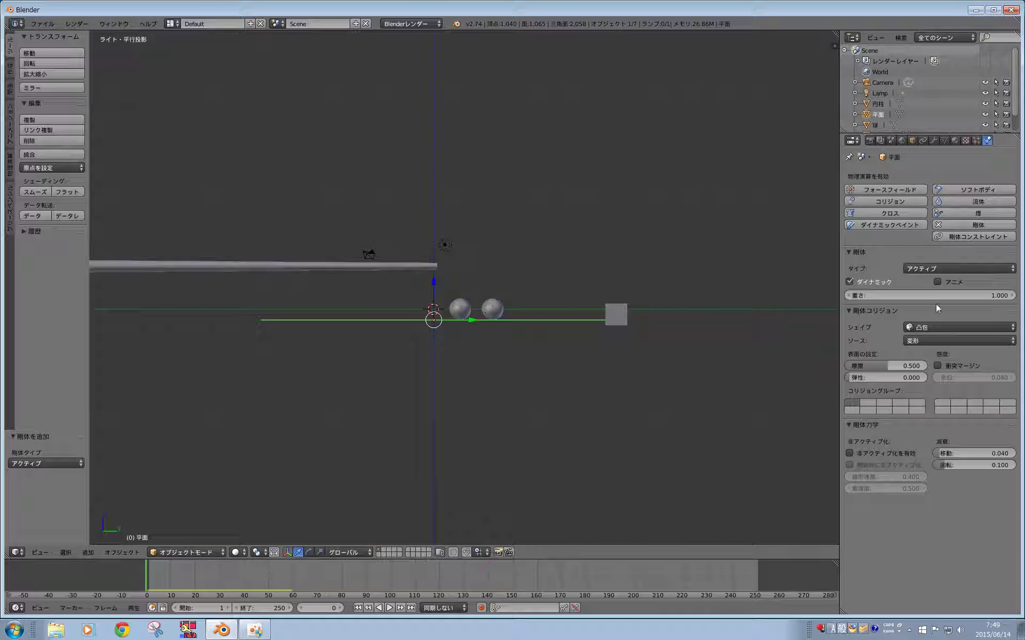
- Set both the table plane and the end wall to Passive rigid bodies
{"action": "left_click", "coordinate": [961, 268]}
{"action": "left_click", "coordinate": [945, 246]}
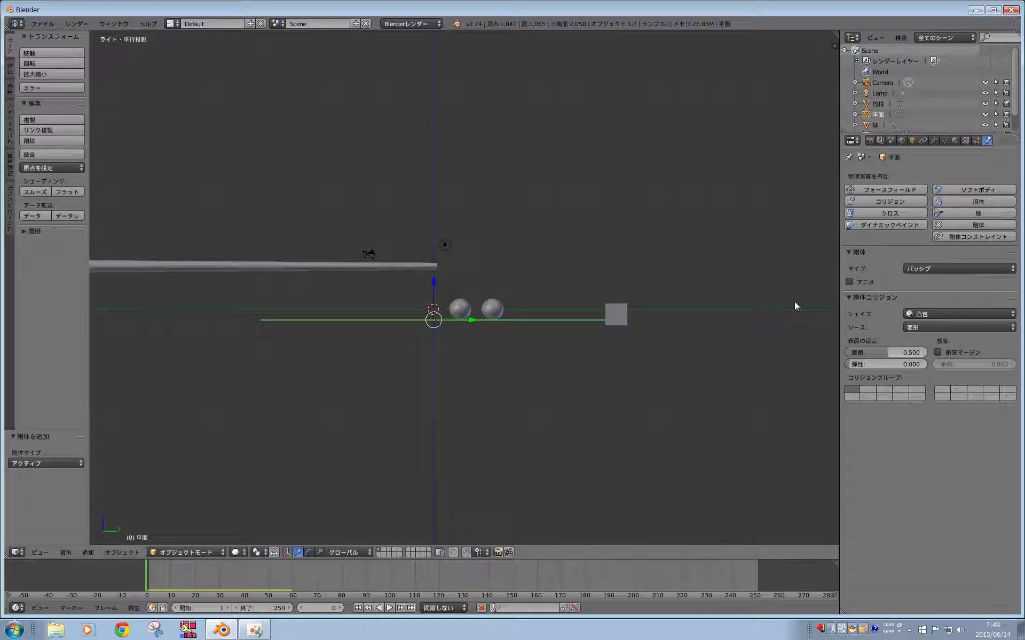
{"action": "middle_click_drag", "start_coordinate": [605, 376], "coordinate": [608, 389]}
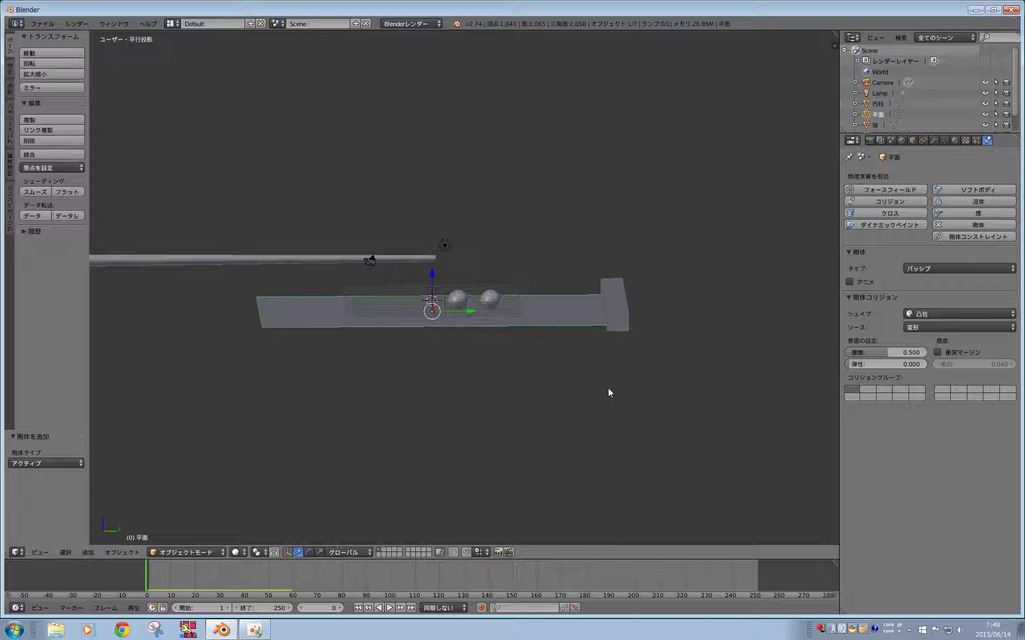
{"action": "right_click", "coordinate": [613, 319]}
{"action": "left_click", "coordinate": [911, 267]}
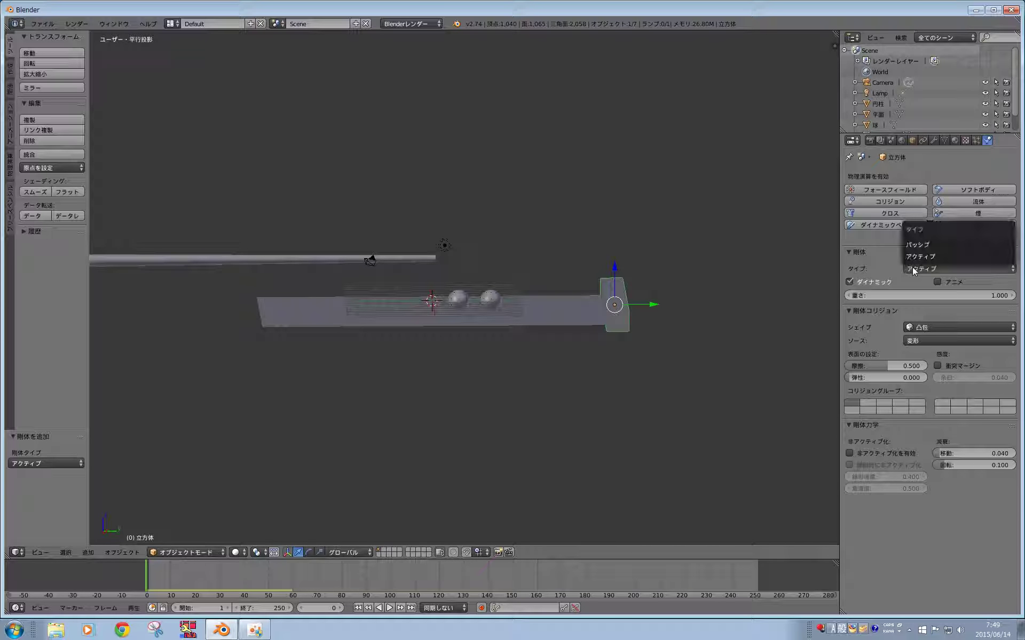
{"action": "left_click", "coordinate": [940, 245]}
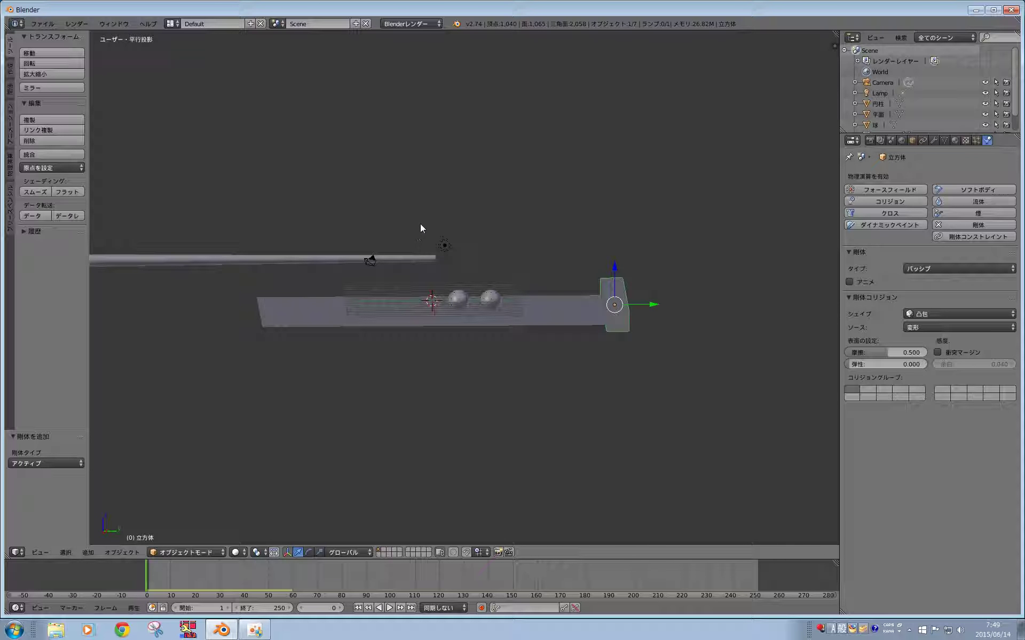
- Lower the cue cylinder 3.668 along Z toward the table
{"action": "mouse_move", "coordinate": [738, 433]}
{"action": "middle_mouse_down"}
{"action": "mouse_move", "coordinate": [732, 374]}
{"action": "mouse_move", "coordinate": [735, 400]}
{"action": "middle_mouse_up"}
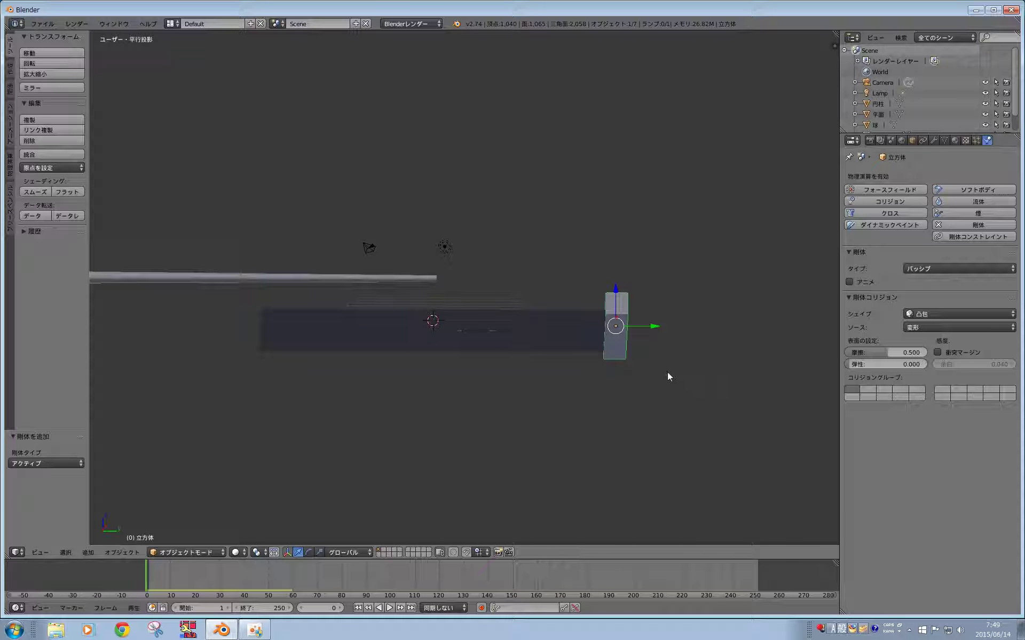
{"action": "middle_click_drag", "start_coordinate": [667, 373], "coordinate": [664, 389]}
{"action": "right_click", "coordinate": [393, 268]}
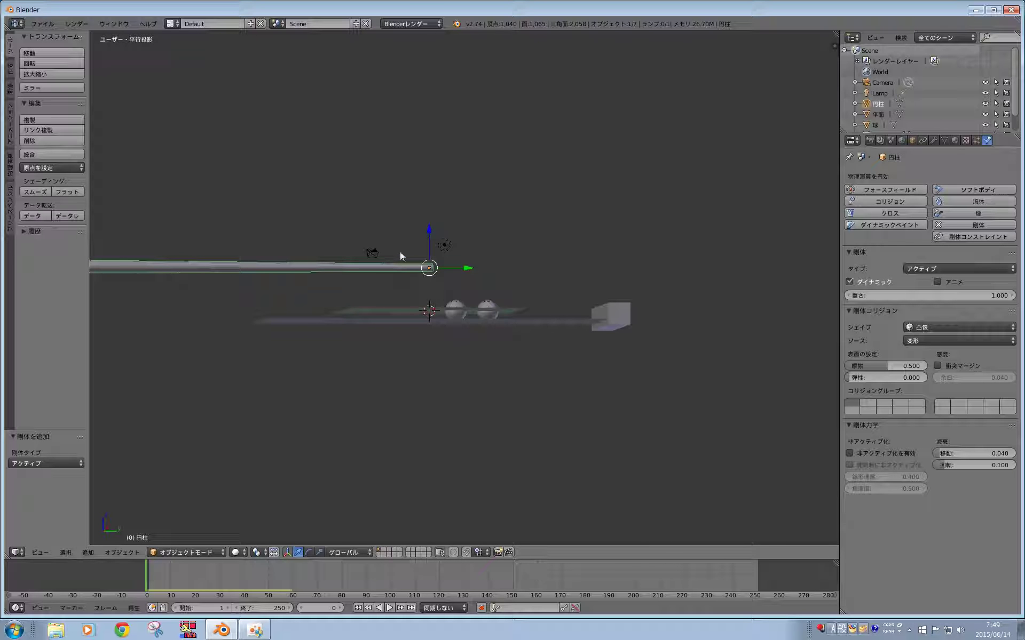
{"action": "left_click_drag", "start_coordinate": [428, 230], "coordinate": [428, 266]}
{"action": "middle_click_drag", "start_coordinate": [428, 266], "coordinate": [480, 411]}
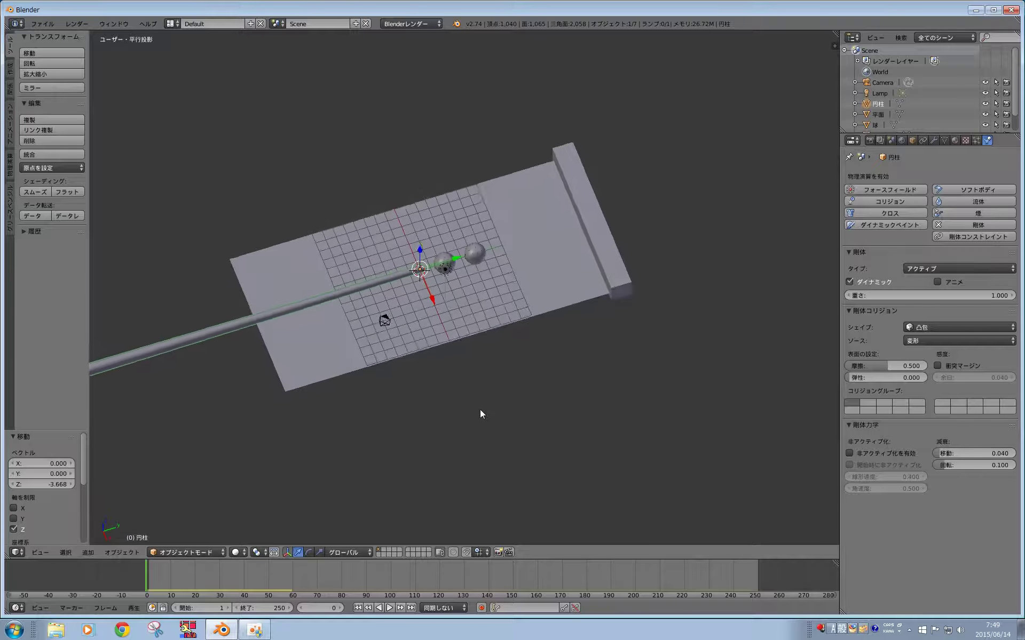
{"action": "right_click", "coordinate": [611, 265]}
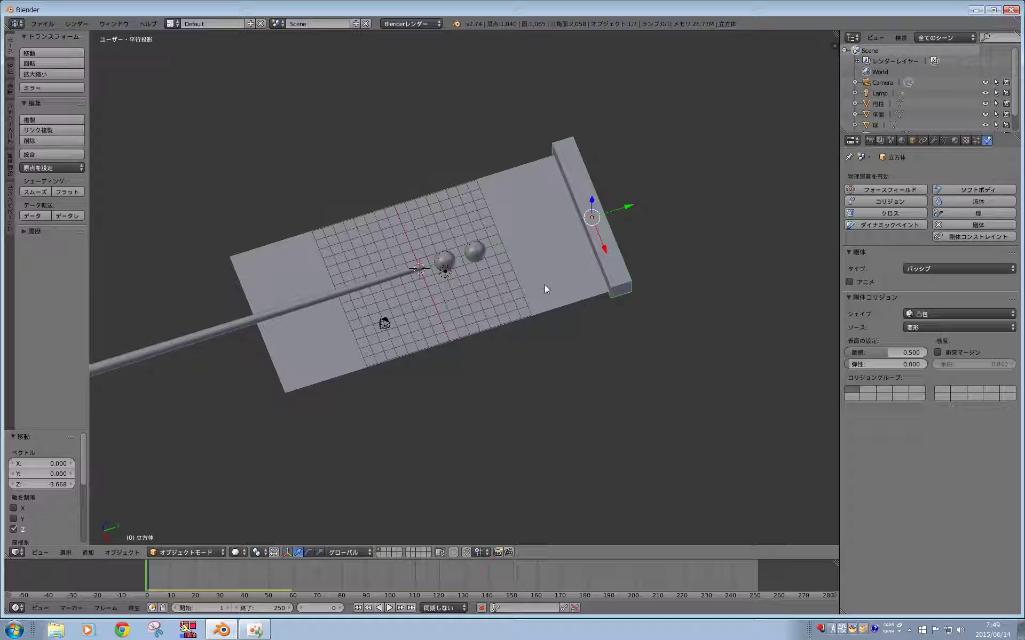
- Give the end wall a new yellow material
{"action": "left_click", "coordinate": [955, 141]}
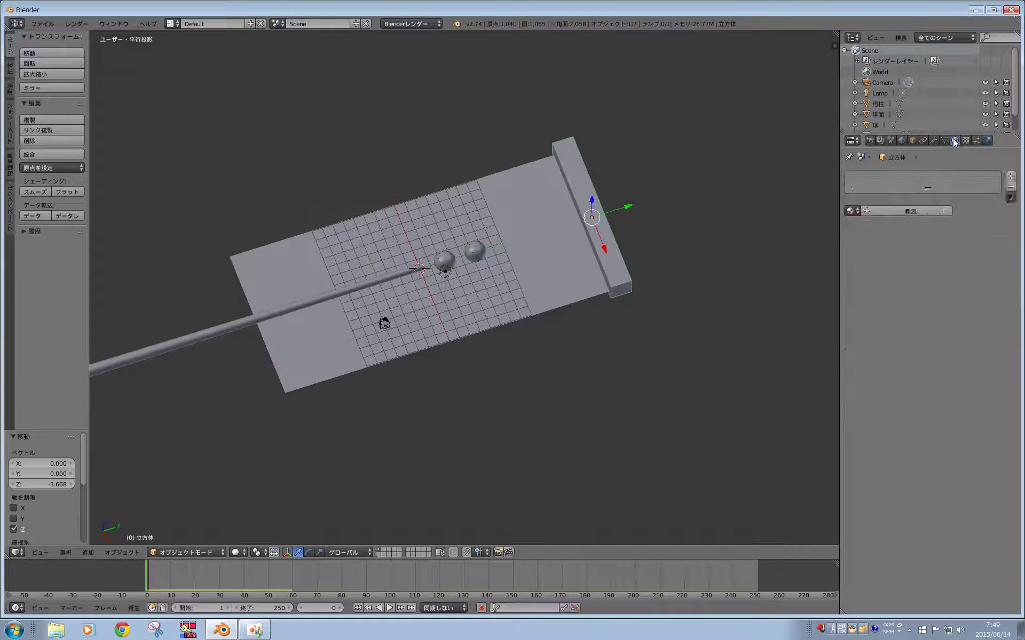
{"action": "left_click", "coordinate": [915, 219]}
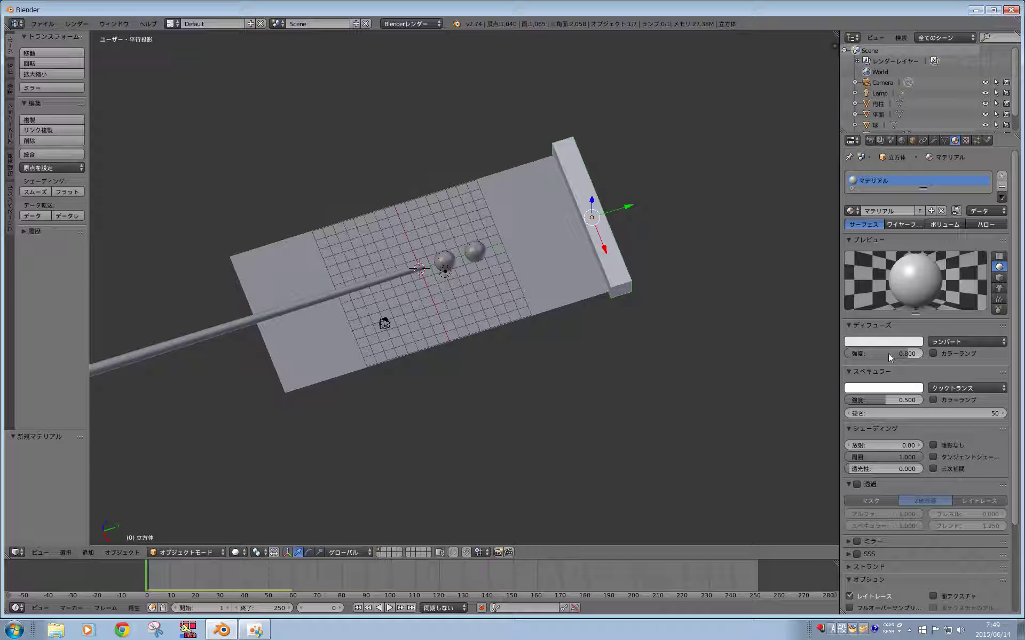
{"action": "left_click", "coordinate": [883, 341]}
{"action": "left_click", "coordinate": [848, 264]}
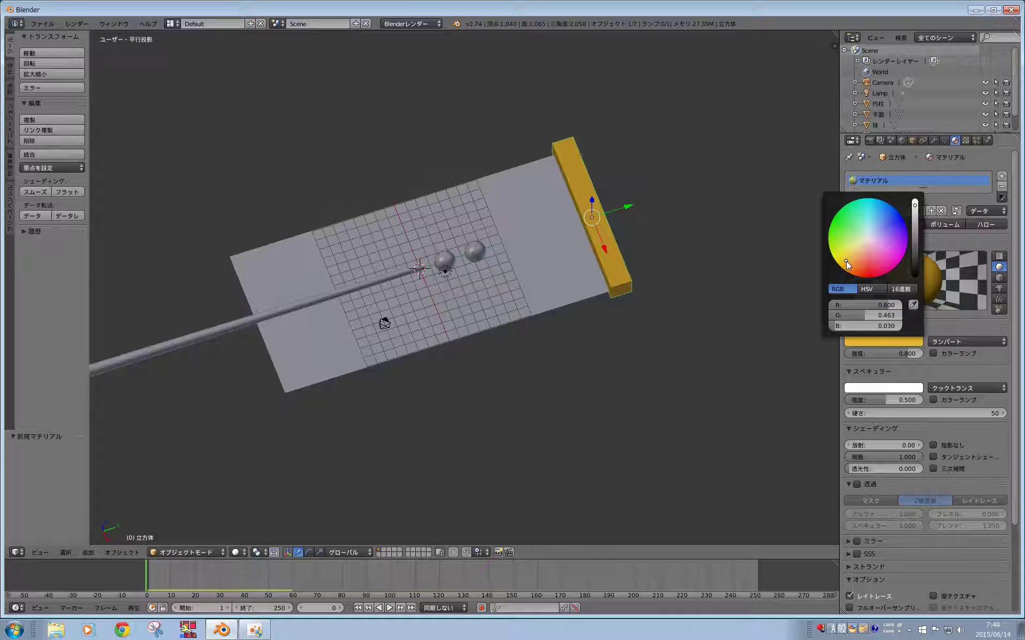
- Give the cue cylinder a new dark orange-brown material (マテリアル.001)
{"action": "right_click", "coordinate": [343, 291]}
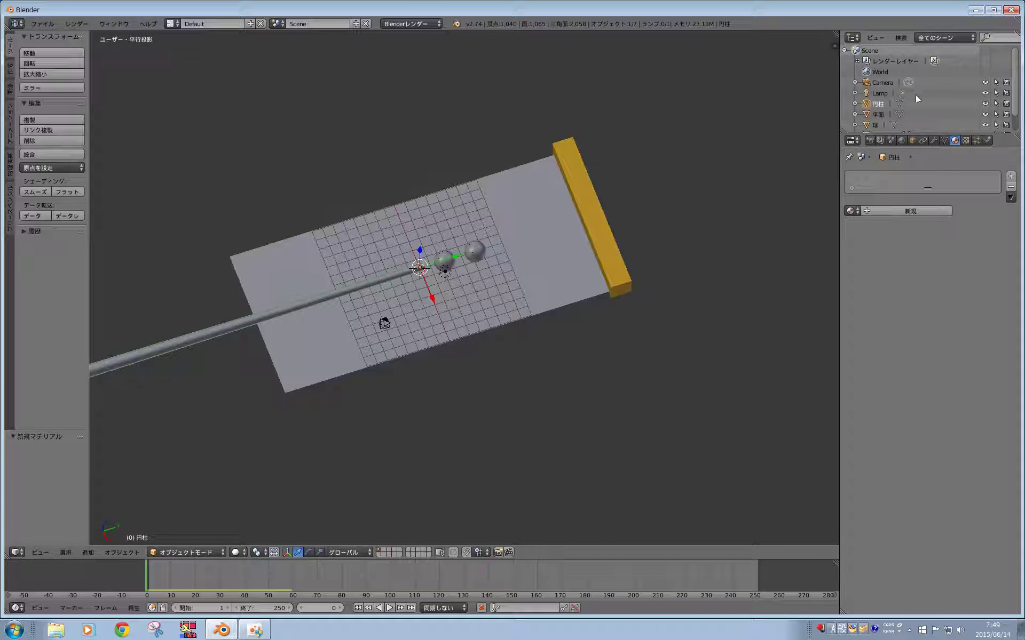
{"action": "left_click", "coordinate": [903, 210]}
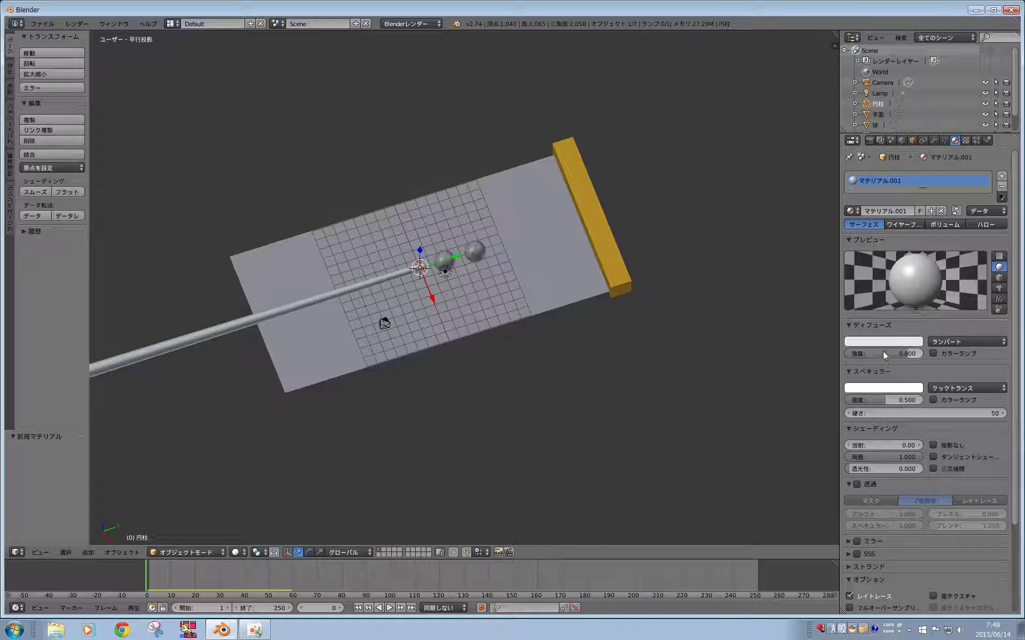
{"action": "left_click", "coordinate": [881, 341]}
{"action": "left_click", "coordinate": [848, 265]}
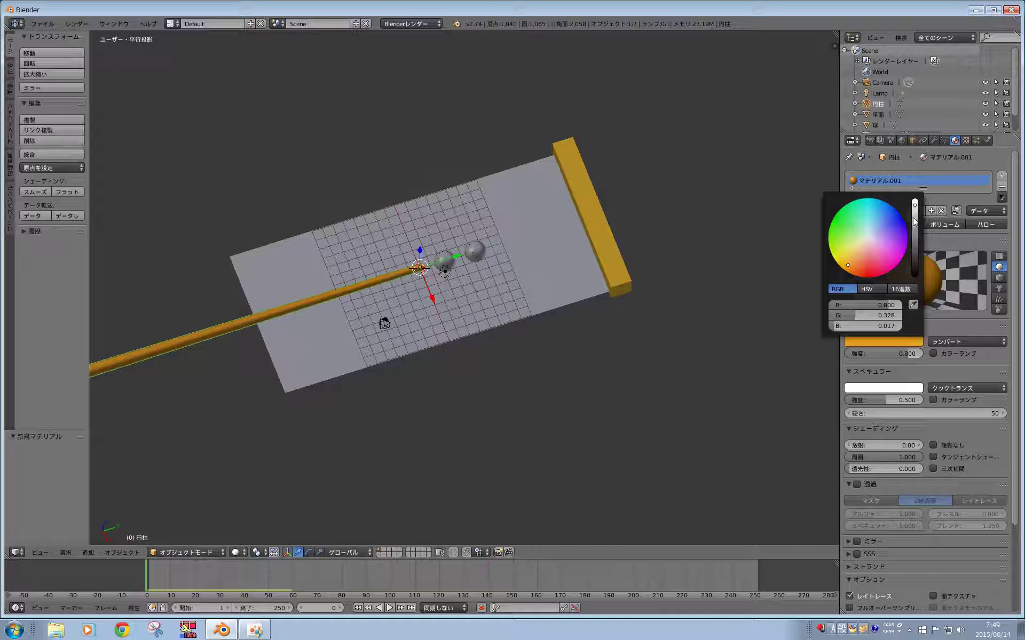
{"action": "left_click_drag", "start_coordinate": [915, 222], "coordinate": [915, 240]}
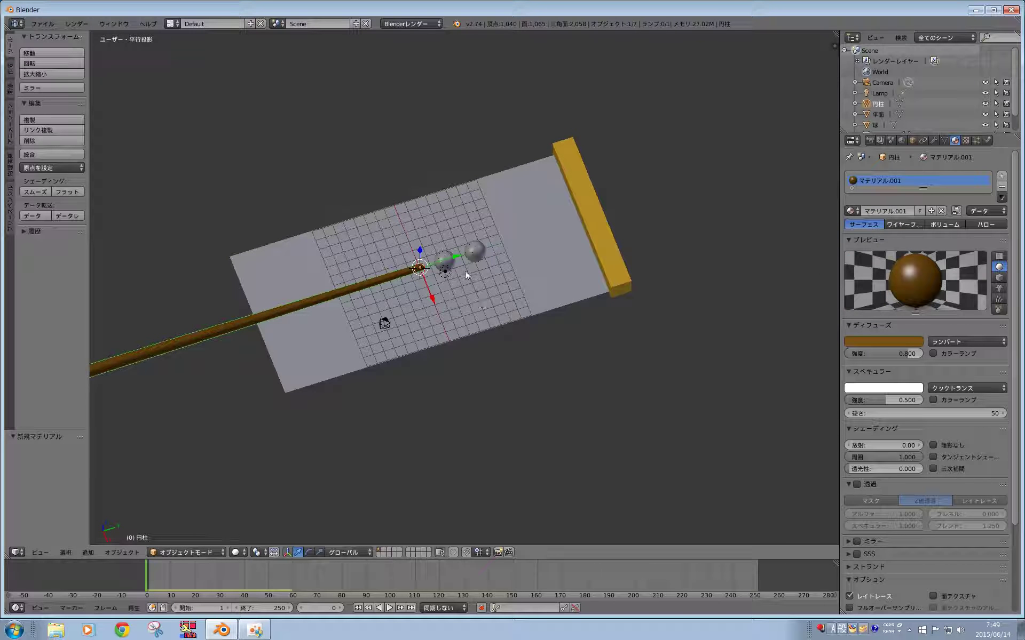
{"action": "right_click", "coordinate": [449, 260]}
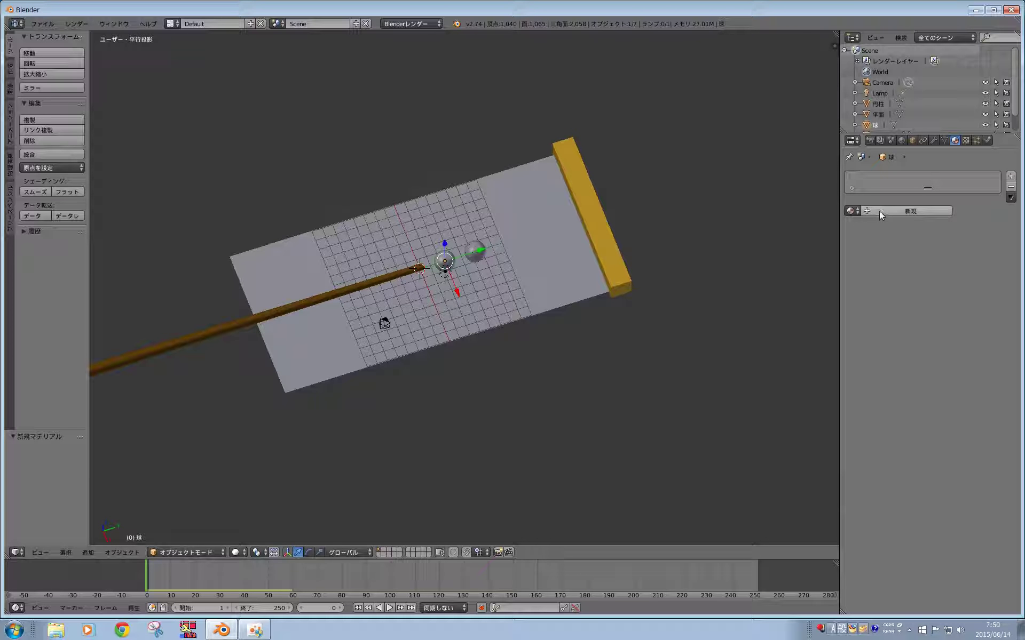
- Give the first ball a white material with diffuse intensity 1.000 and hardness 238
{"action": "left_click", "coordinate": [910, 211]}
{"action": "left_click", "coordinate": [887, 342]}
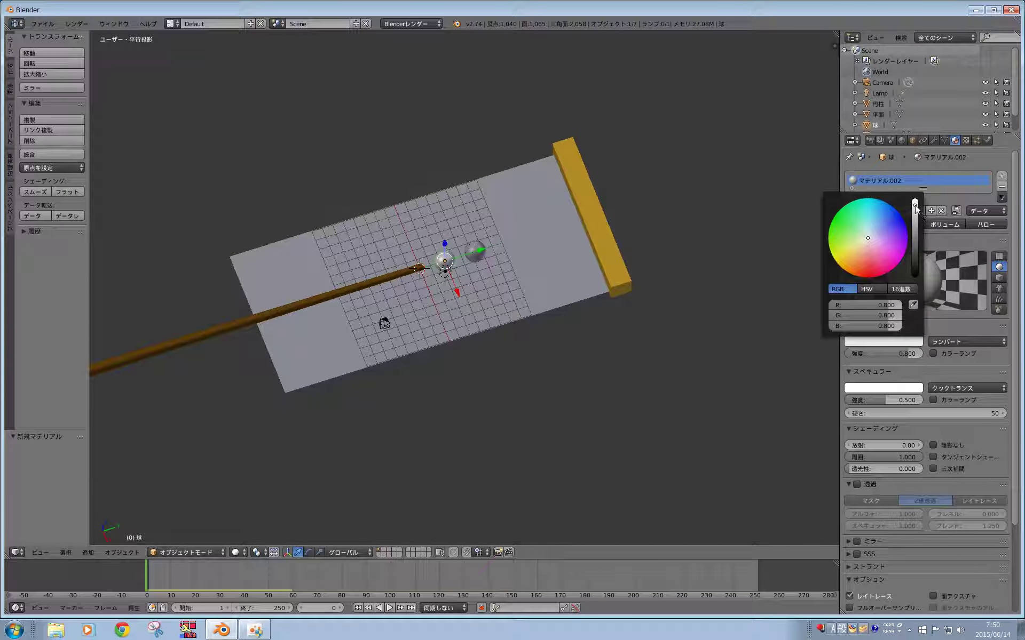
{"action": "left_click_drag", "start_coordinate": [881, 354], "coordinate": [913, 353]}
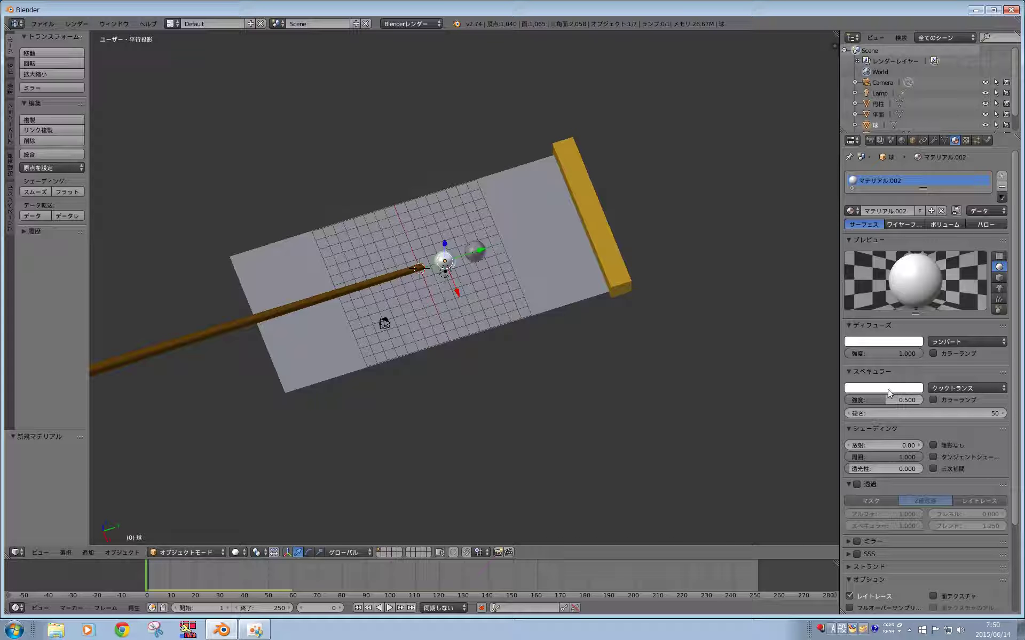
{"action": "mouse_move", "coordinate": [889, 400]}
{"action": "left_mouse_down"}
{"action": "mouse_move", "coordinate": [923, 400]}
{"action": "mouse_move", "coordinate": [910, 416]}
{"action": "left_mouse_up"}
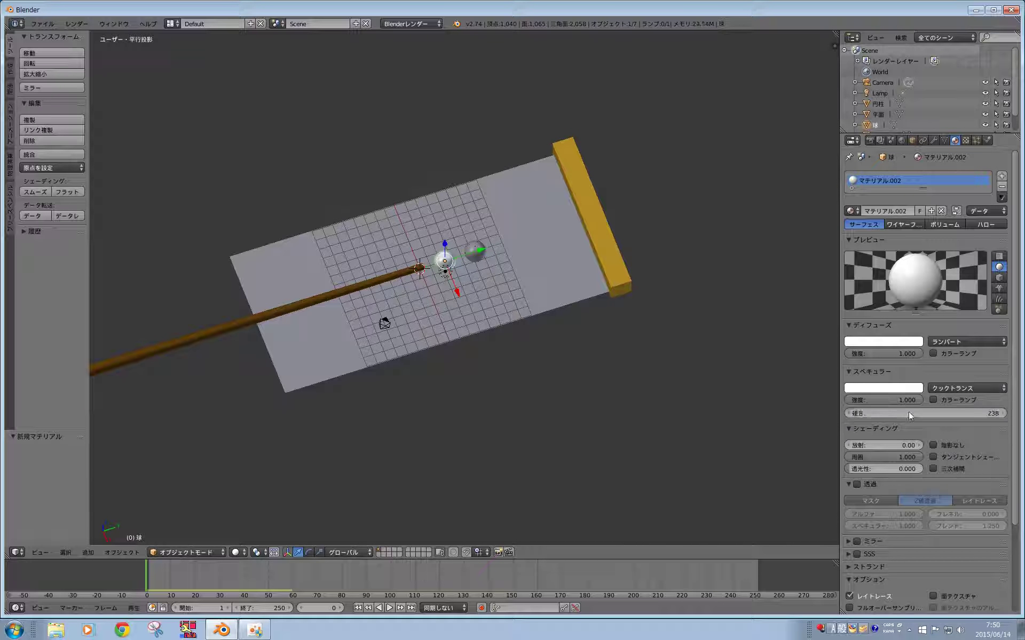
- Give the second ball a cyan material with specular and diffuse intensity 1.000, hardness 128
{"action": "right_click", "coordinate": [475, 255]}
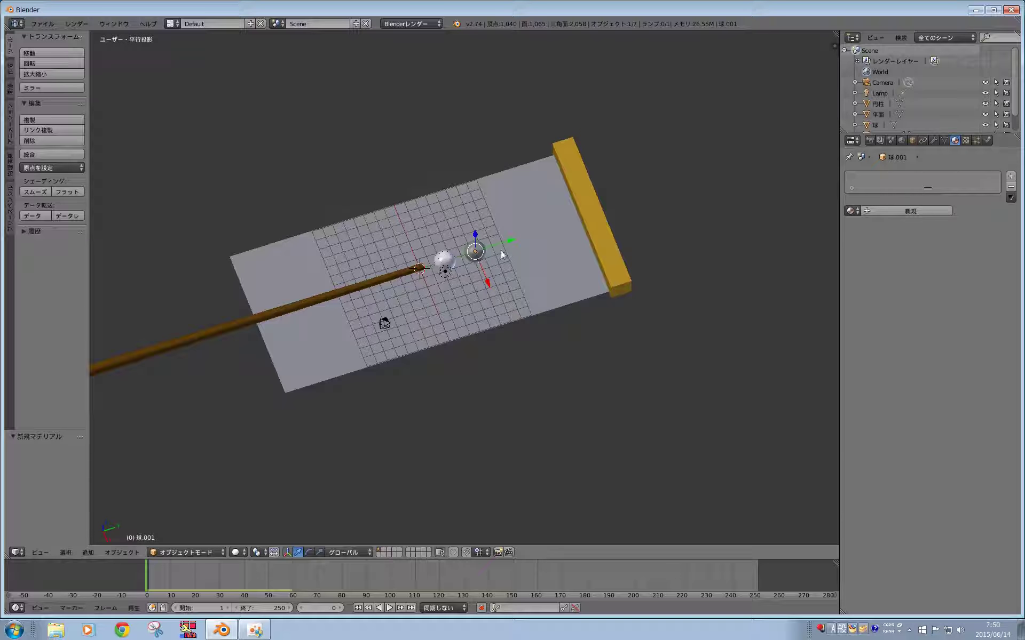
{"action": "left_click", "coordinate": [902, 211]}
{"action": "left_click", "coordinate": [907, 342]}
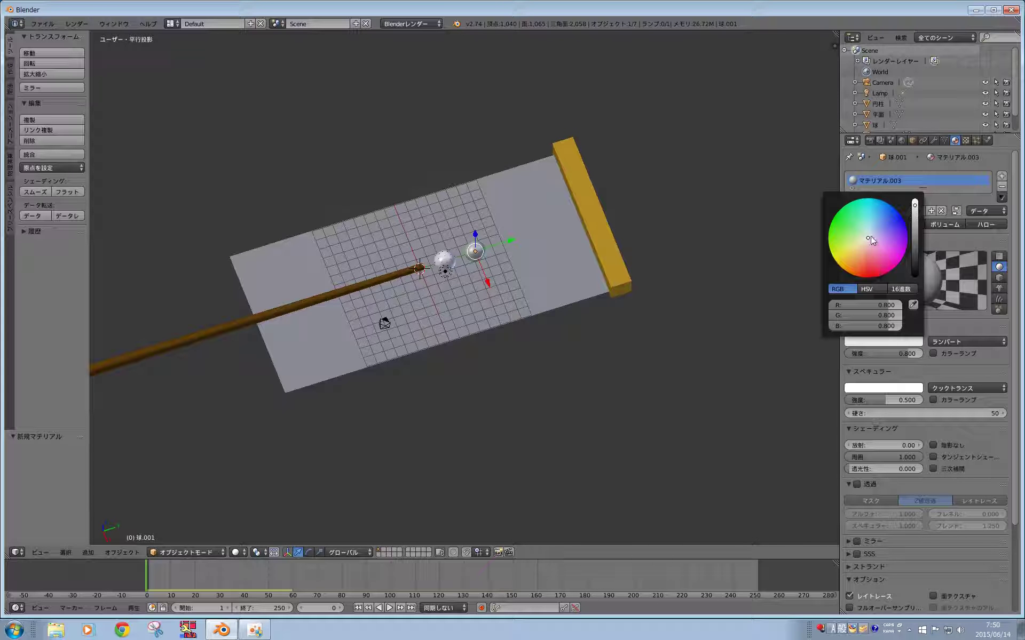
{"action": "left_click_drag", "start_coordinate": [870, 239], "coordinate": [869, 230]}
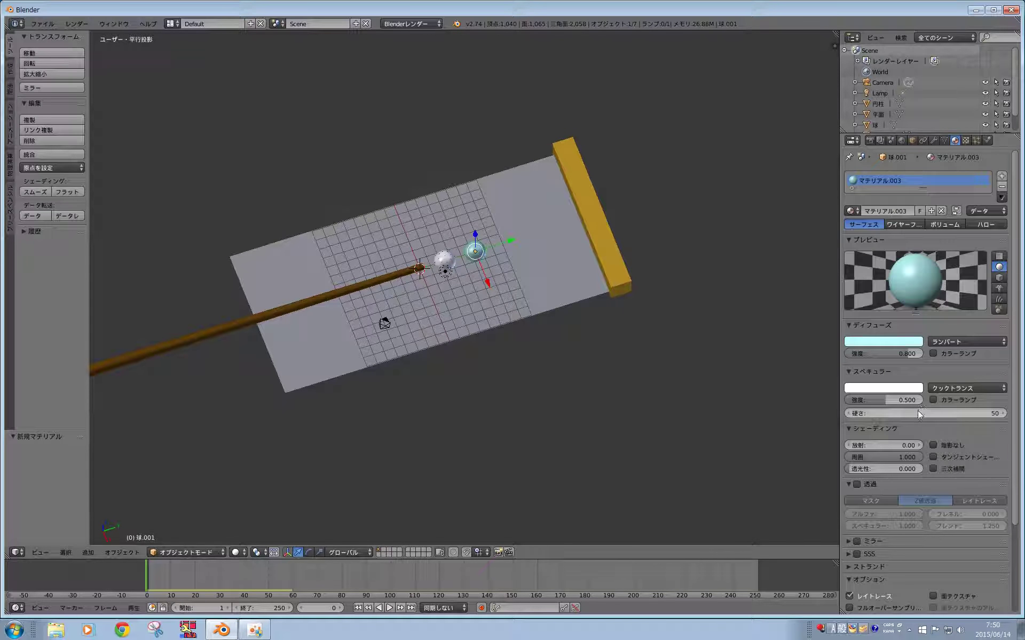
{"action": "left_click_drag", "start_coordinate": [880, 400], "coordinate": [920, 400]}
{"action": "left_click_drag", "start_coordinate": [902, 353], "coordinate": [921, 354]}
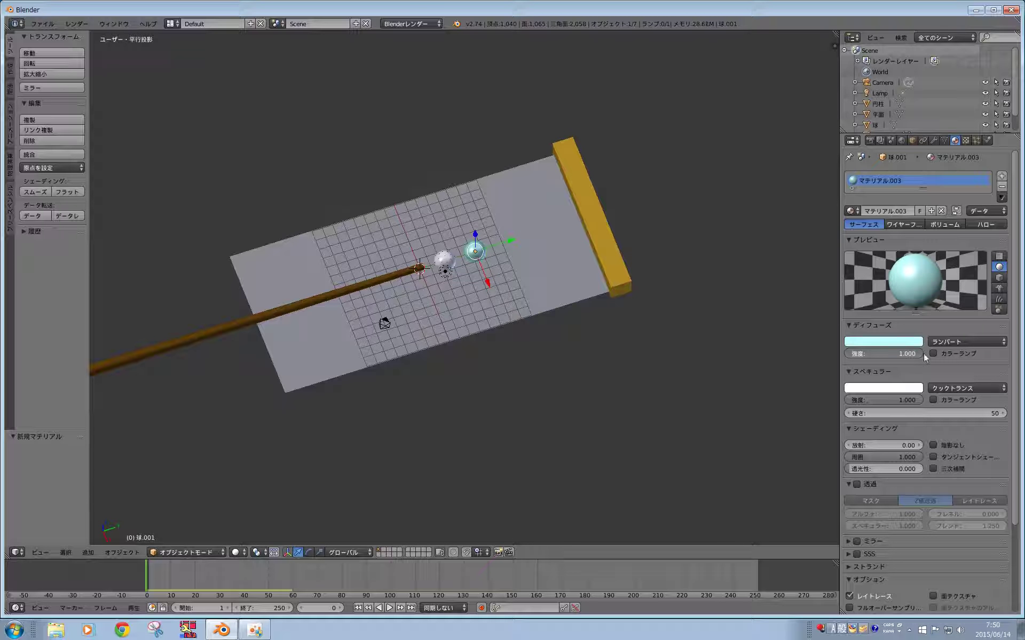
{"action": "left_click_drag", "start_coordinate": [918, 413], "coordinate": [950, 413]}
{"action": "middle_click_drag", "start_coordinate": [512, 437], "coordinate": [503, 405]}
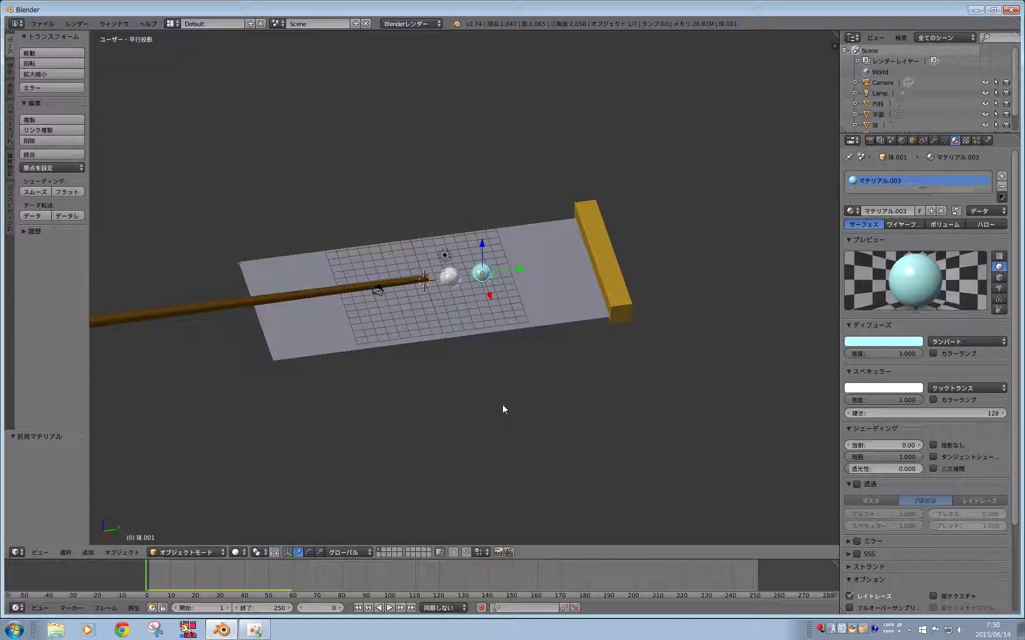
- Give the table plane a green material (マテリアル.004) with diffuse intensity 1.000
{"action": "right_click", "coordinate": [568, 292]}
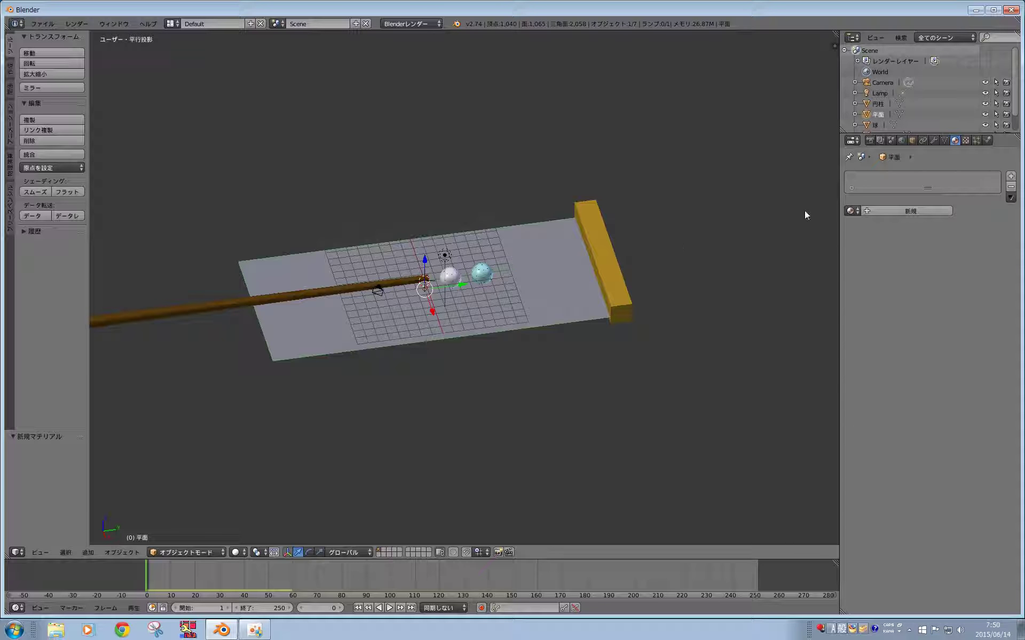
{"action": "left_click", "coordinate": [878, 213]}
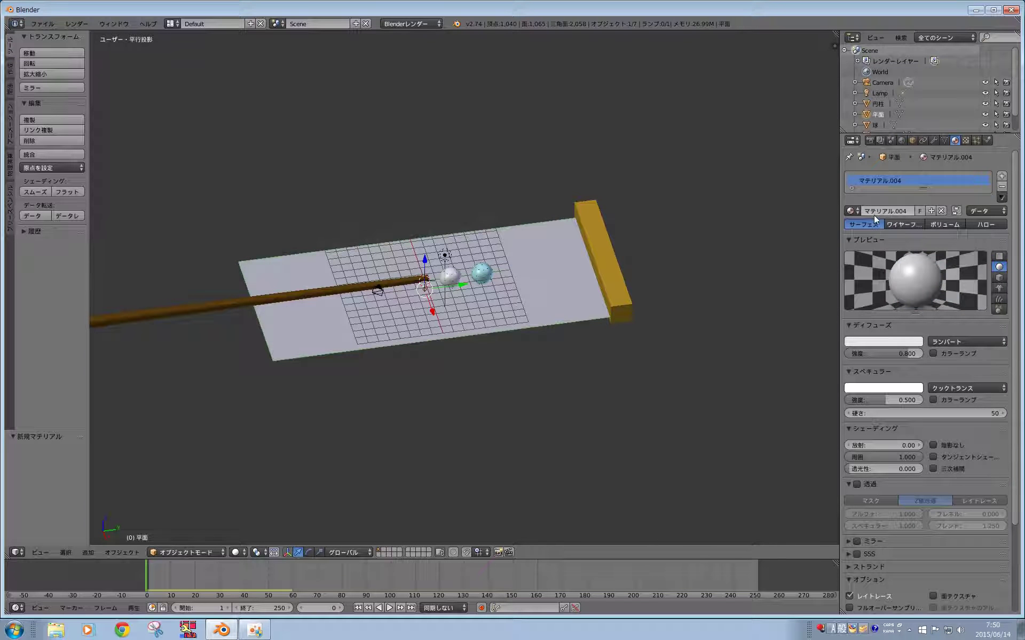
{"action": "left_click", "coordinate": [866, 342]}
{"action": "left_click", "coordinate": [837, 227]}
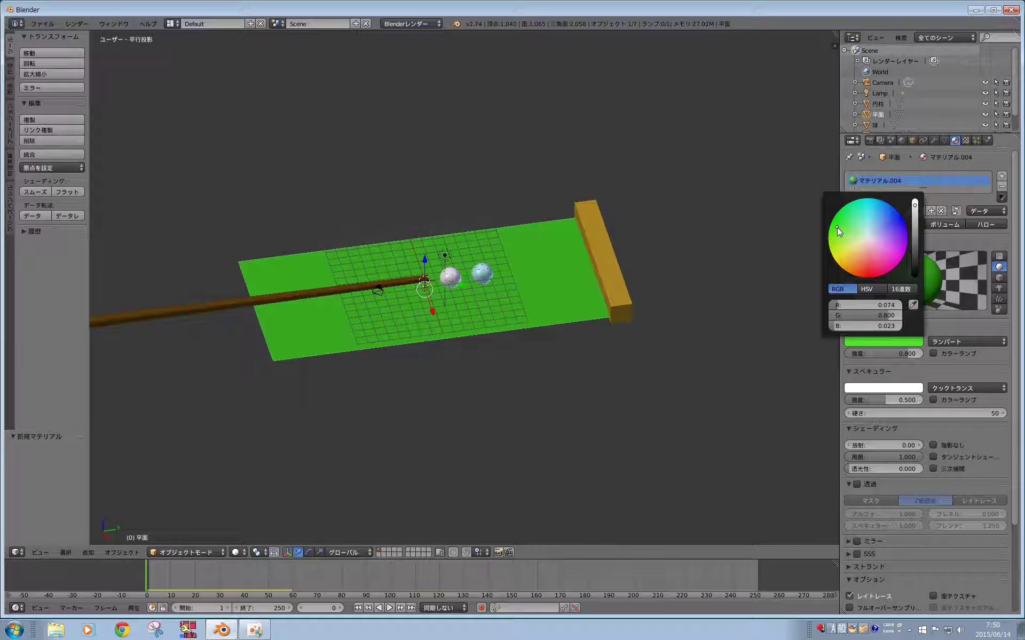
{"action": "mouse_move", "coordinate": [914, 354]}
{"action": "left_mouse_down"}
{"action": "mouse_move", "coordinate": [913, 375]}
{"action": "mouse_move", "coordinate": [854, 400]}
{"action": "left_mouse_up"}
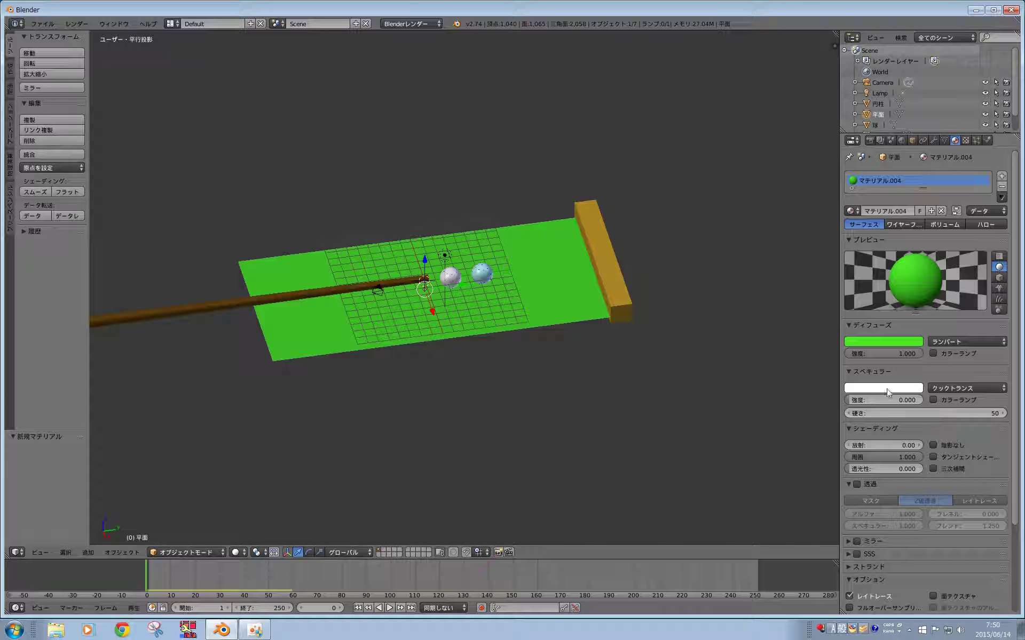
{"action": "right_click", "coordinate": [614, 269]}
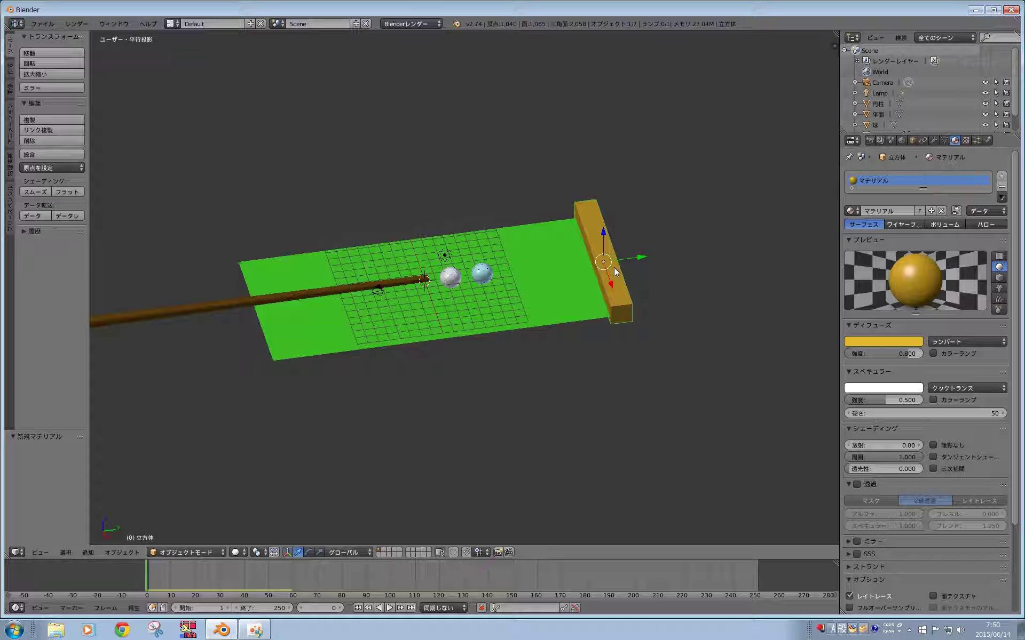
- Duplicate the yellow end wall and move the copy along Y to the table's other end
{"action": "key", "text": "shift+d"}
{"action": "key", "text": "Escape"}
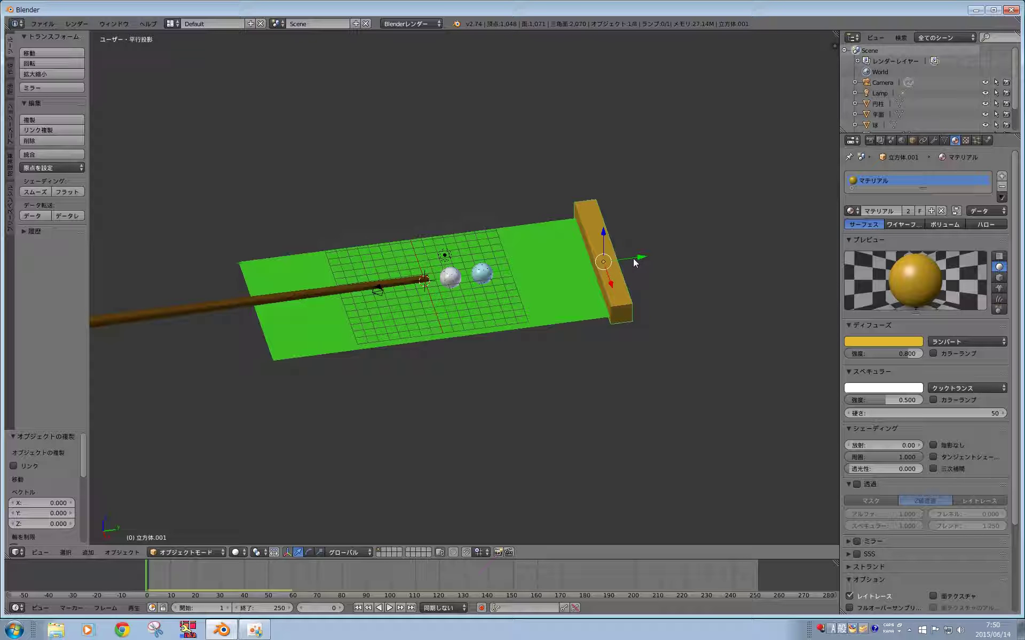
{"action": "key", "text": "g"}
{"action": "key", "text": "y"}
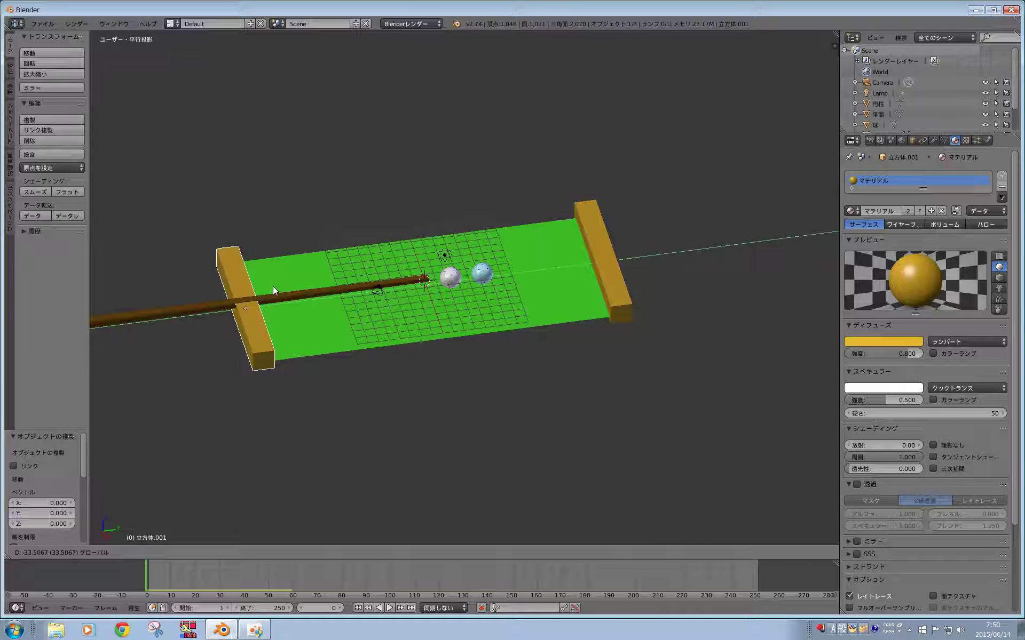
{"action": "left_click", "coordinate": [273, 286]}
{"action": "middle_click_drag", "start_coordinate": [265, 350], "coordinate": [293, 387]}
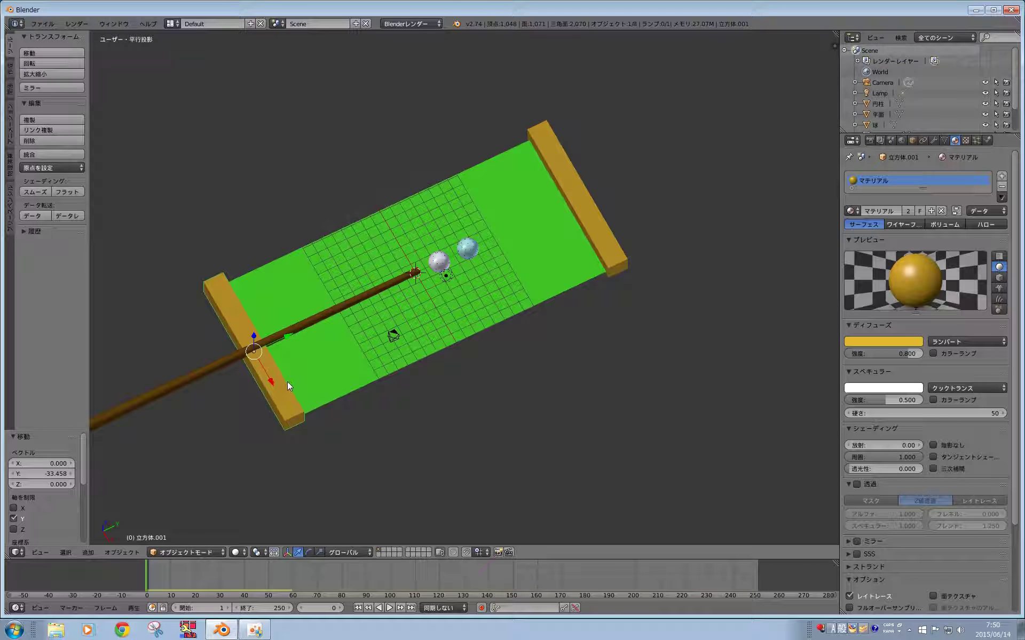
{"action": "right_click", "coordinate": [283, 382]}
- Copy the wall, rotate it 90° and stretch it along Y as the right side rail
{"action": "key", "text": "shift+d"}
{"action": "key", "text": "y"}
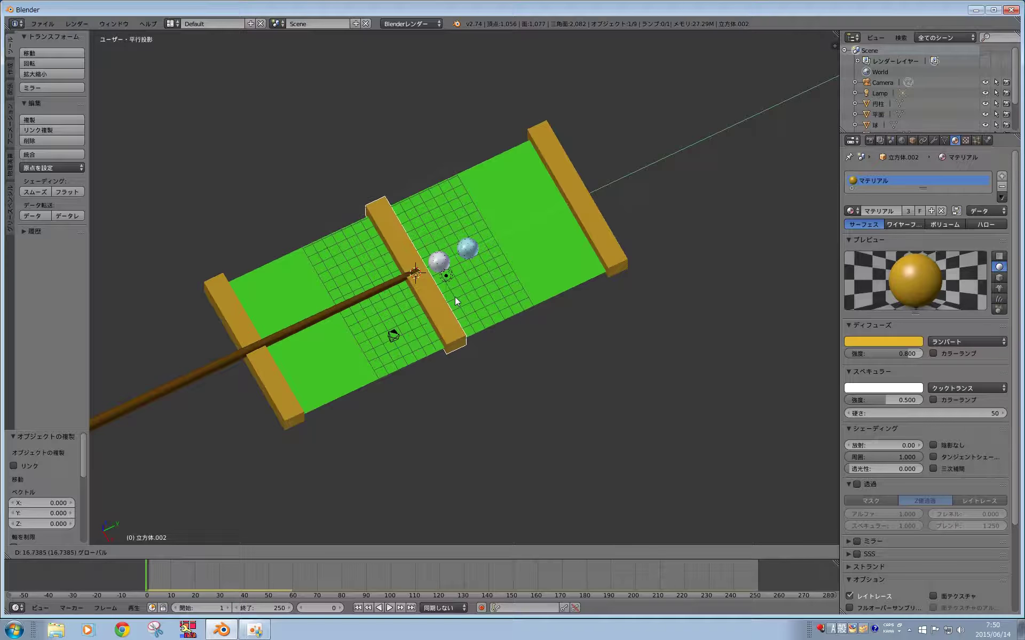
{"action": "left_click", "coordinate": [454, 297]}
{"action": "key", "text": "KP_7"}
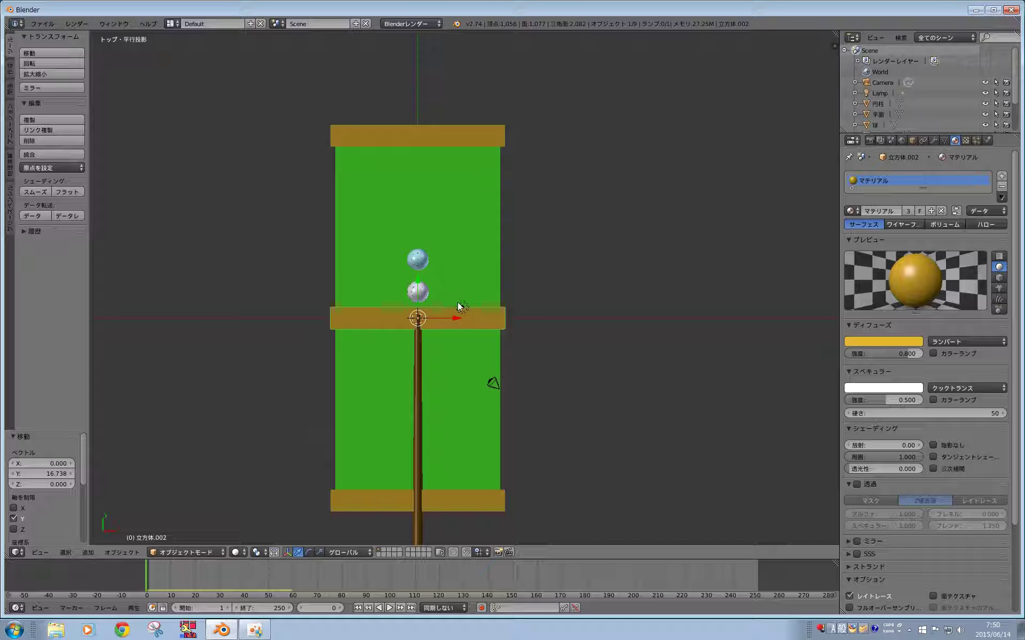
{"action": "key", "text": "r"}
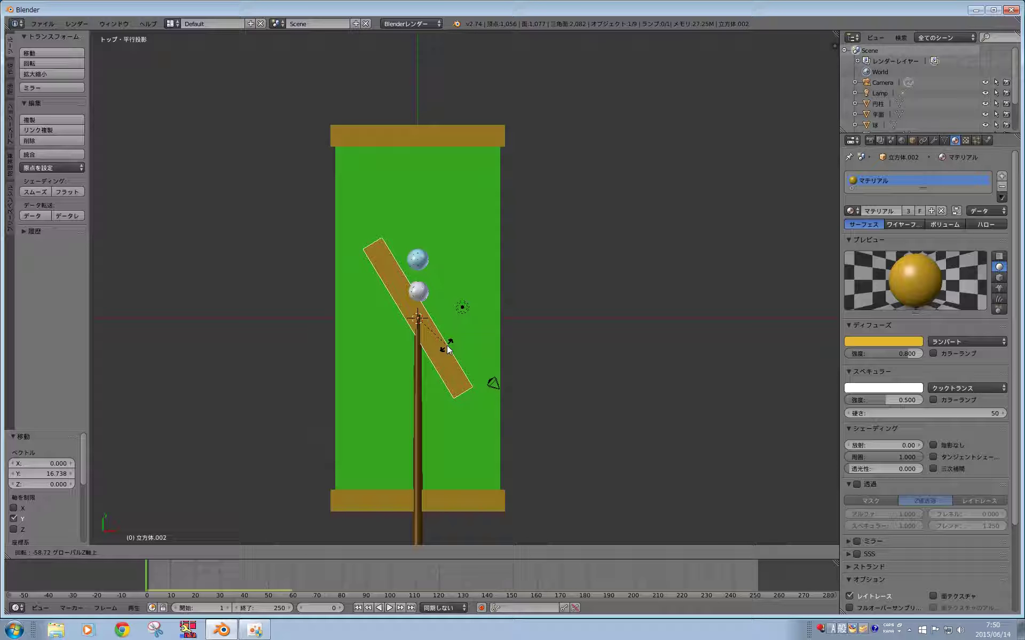
{"action": "type", "text": "z100"}
{"action": "key", "text": "Return"}
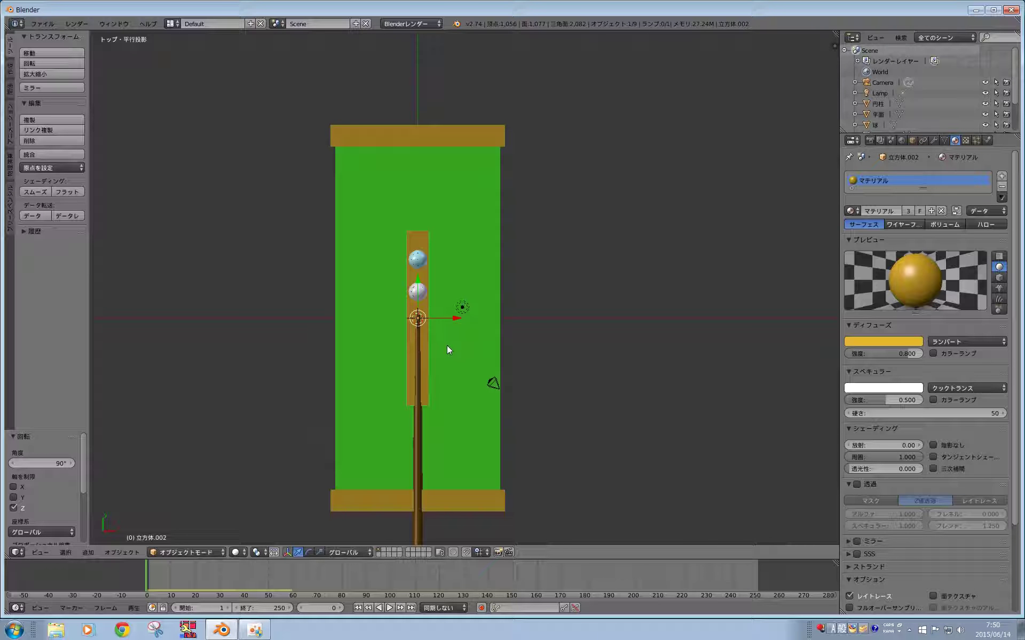
{"action": "left_click_drag", "start_coordinate": [453, 321], "coordinate": [539, 327]}
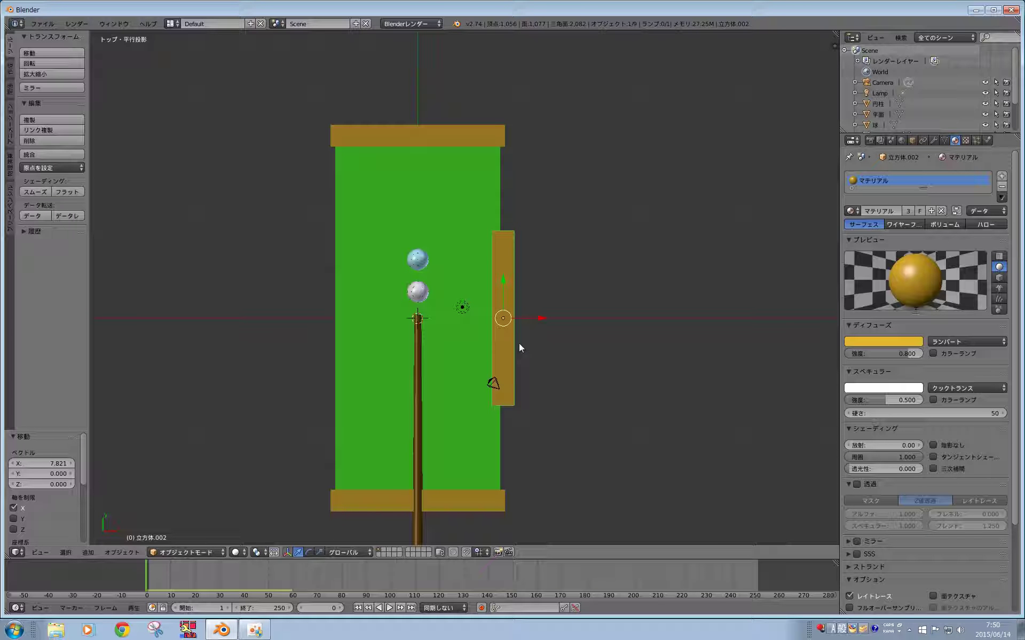
{"action": "key", "text": "s"}
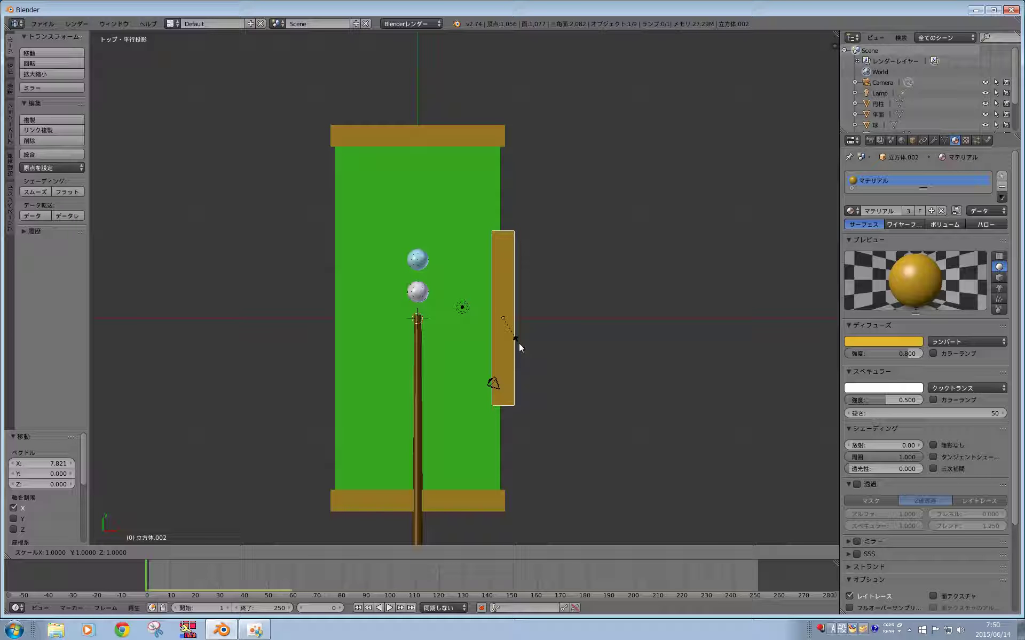
{"action": "key", "text": "y"}
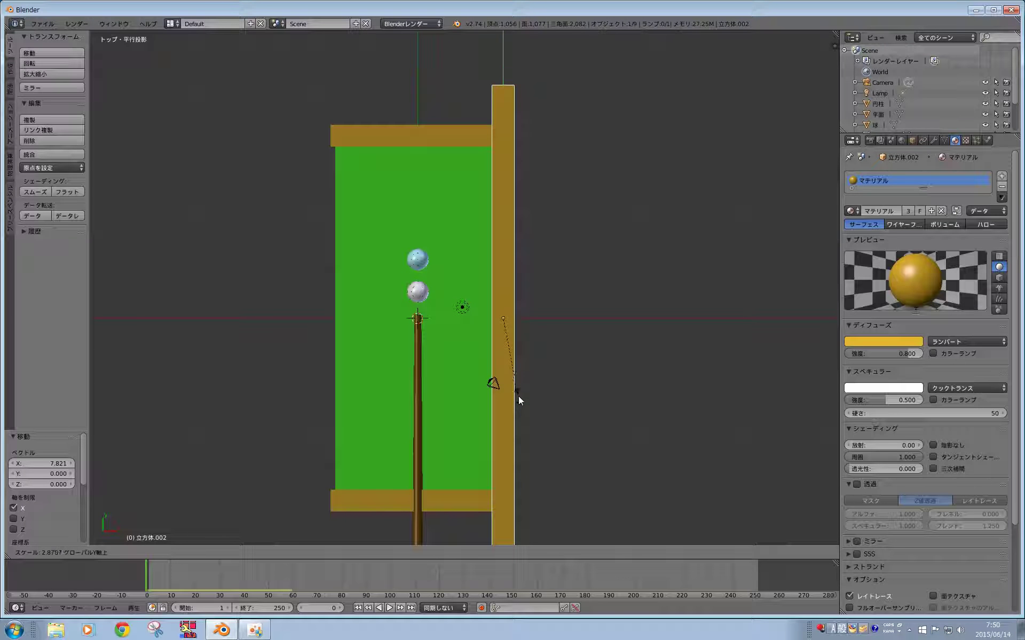
{"action": "left_click", "coordinate": [519, 383]}
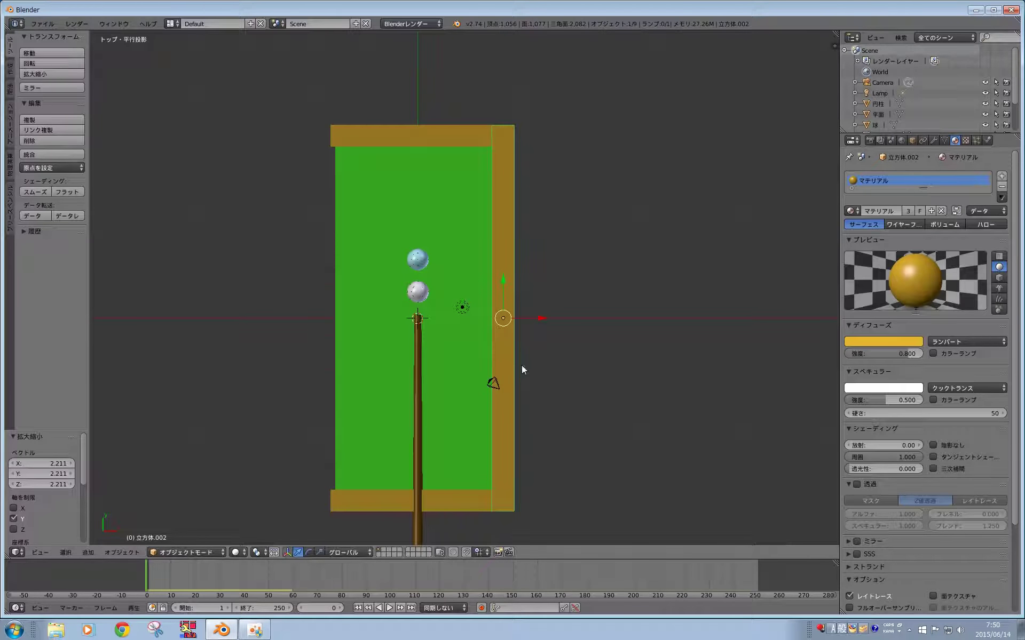
- Duplicate the side rail and shift it 15.203 along X to the left edge
{"action": "key", "text": "shift+d"}
{"action": "key", "text": "Escape"}
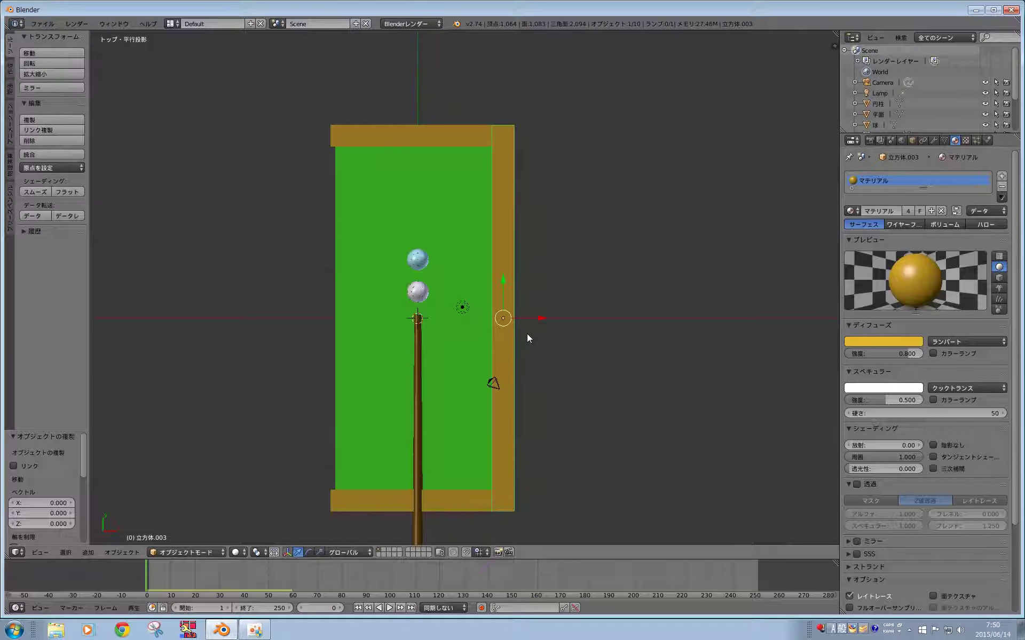
{"action": "key", "text": "g"}
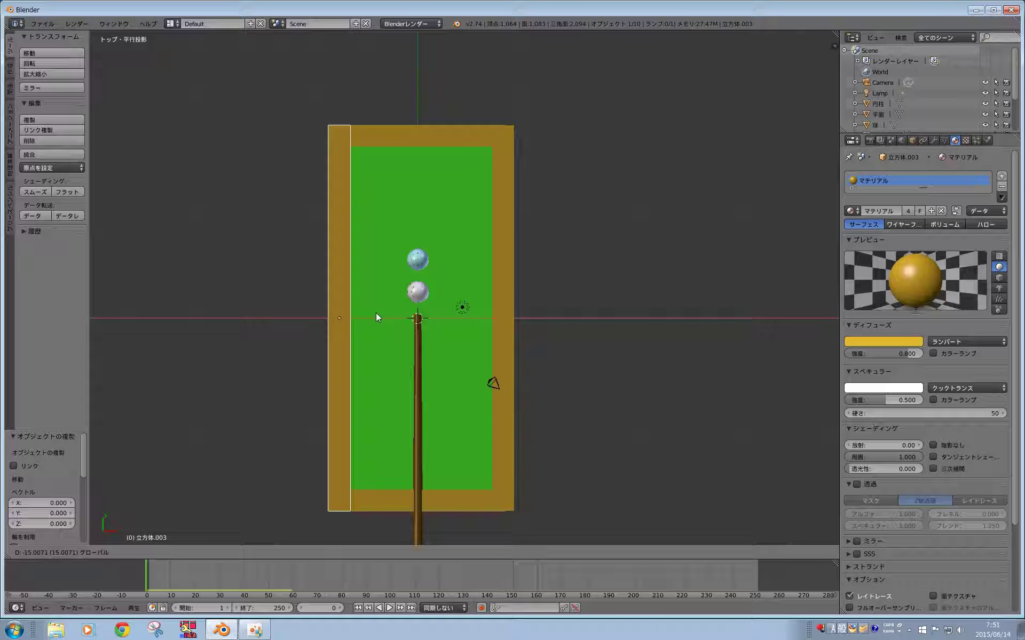
{"action": "left_click", "coordinate": [375, 318]}
{"action": "mouse_move", "coordinate": [375, 318]}
{"action": "middle_mouse_down"}
{"action": "mouse_move", "coordinate": [453, 376]}
{"action": "mouse_move", "coordinate": [350, 324]}
{"action": "mouse_move", "coordinate": [357, 341]}
{"action": "mouse_move", "coordinate": [409, 338]}
{"action": "middle_mouse_up"}
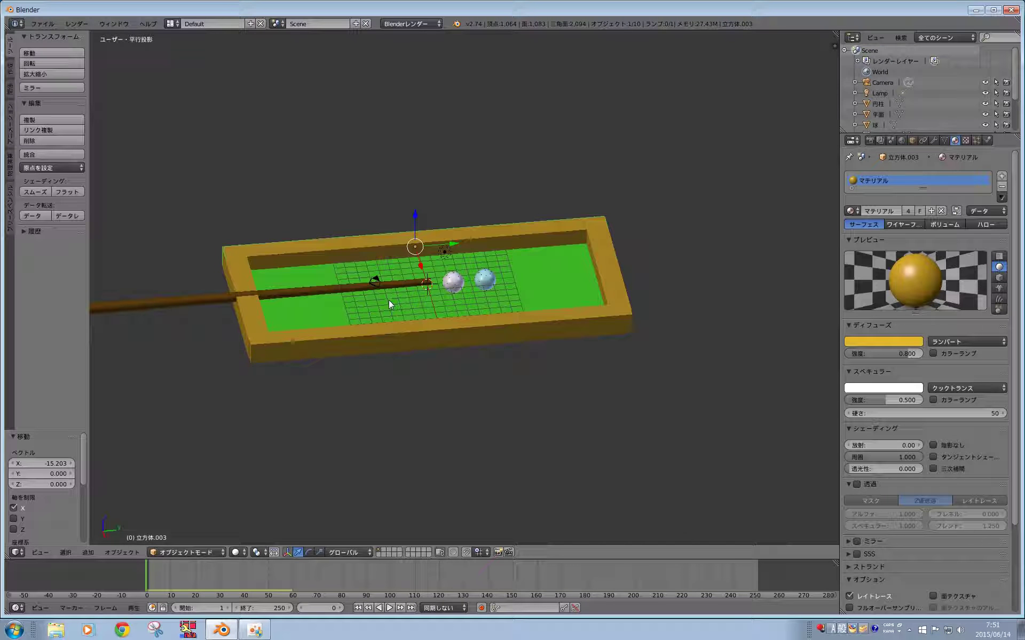
- Select the brown cue and nudge it along the X axis
{"action": "right_click", "coordinate": [396, 277]}
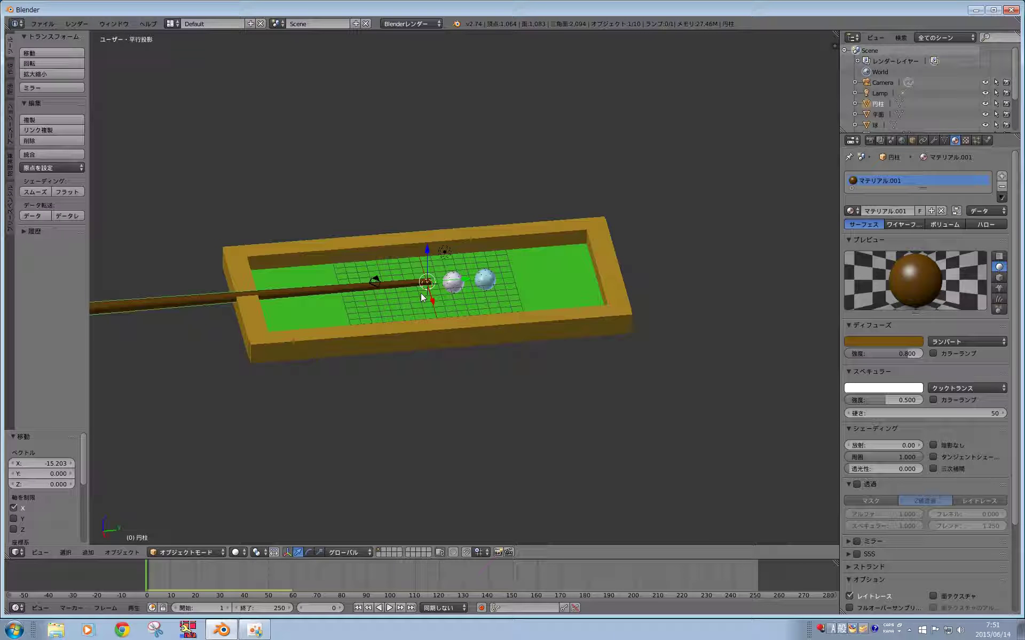
{"action": "middle_click_drag", "start_coordinate": [415, 291], "coordinate": [414, 286]}
{"action": "scroll", "coordinate": [414, 286], "scroll_direction": "up", "scroll_amount": 3}
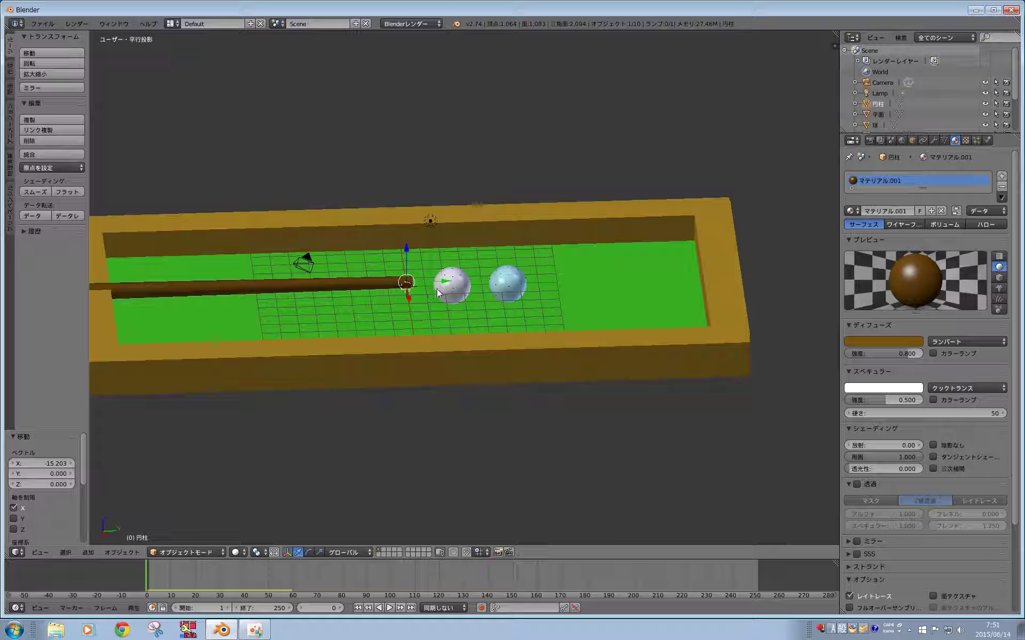
{"action": "key", "text": "g"}
{"action": "key", "text": "x"}
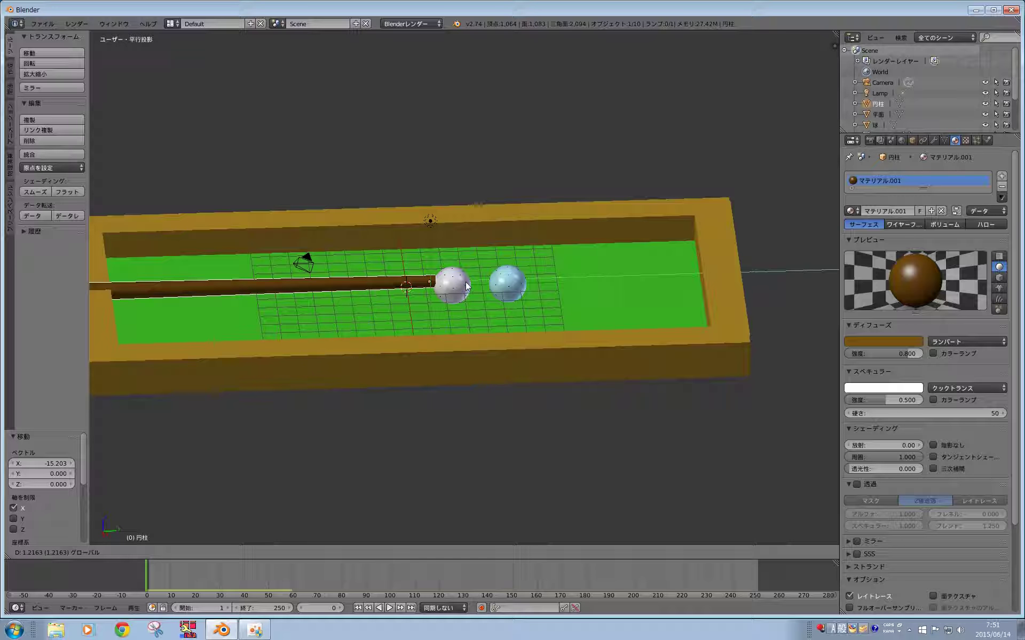
{"action": "left_click", "coordinate": [463, 288]}
- Move the cue -0.572 along Y so its tip lines up with the white ball
{"action": "key", "text": "g"}
{"action": "key", "text": "y"}
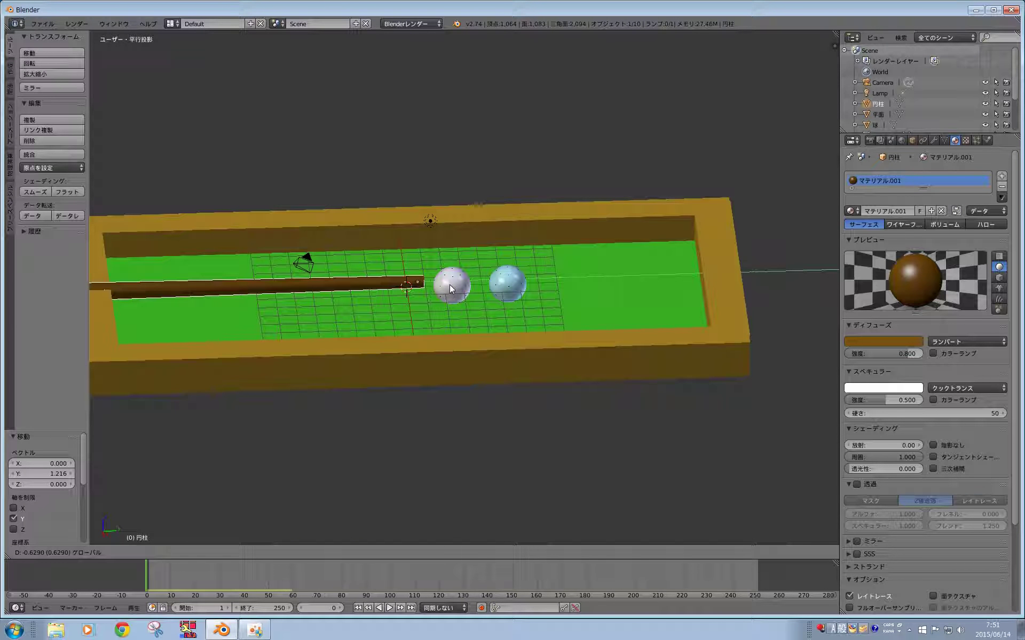
{"action": "left_click", "coordinate": [449, 284]}
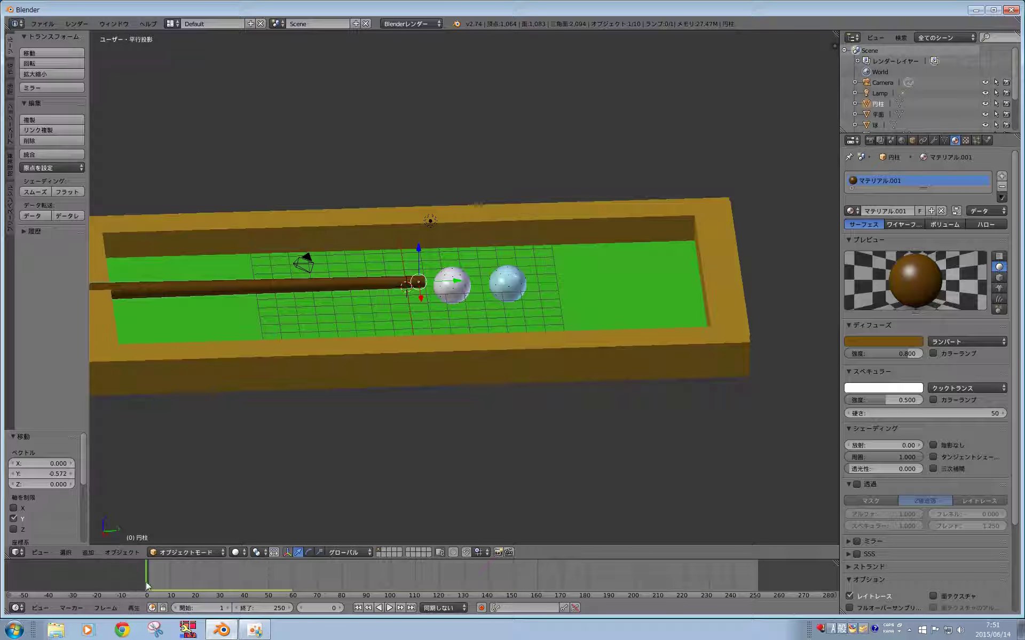
{"action": "scroll", "coordinate": [182, 480], "scroll_direction": "down", "scroll_amount": 2}
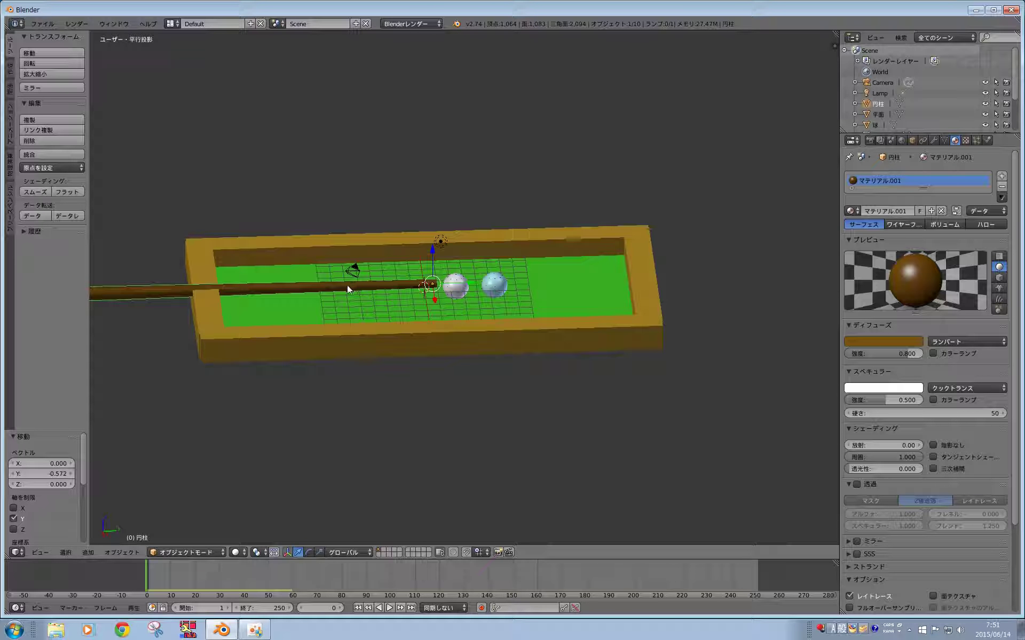
{"action": "scroll", "coordinate": [297, 285], "scroll_direction": "down", "scroll_amount": 2}
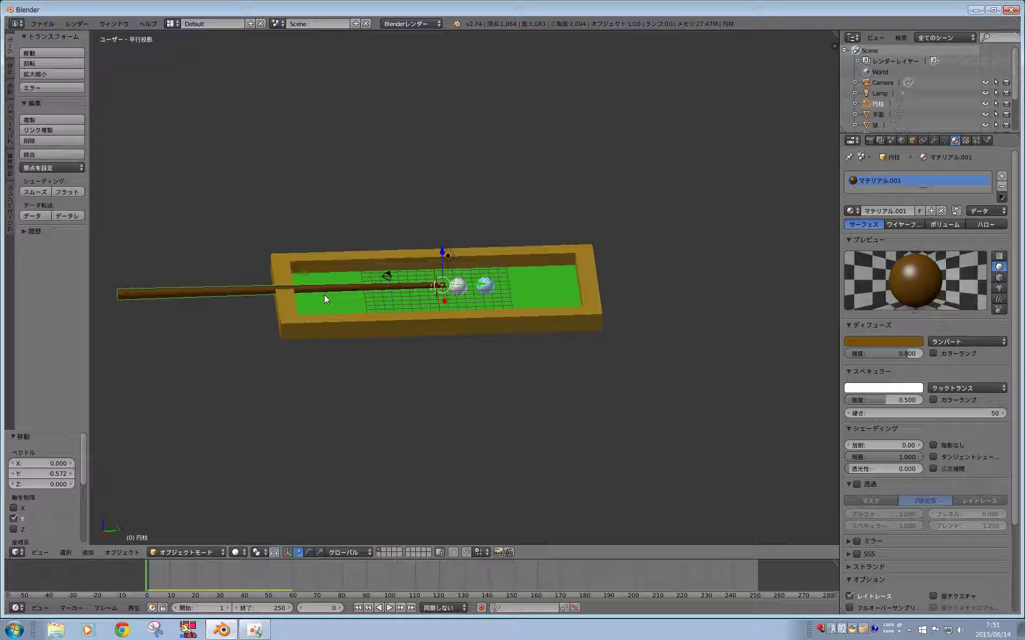
{"action": "mouse_move", "coordinate": [330, 271]}
{"action": "middle_mouse_down"}
{"action": "mouse_move", "coordinate": [317, 293]}
{"action": "mouse_move", "coordinate": [360, 285]}
{"action": "middle_mouse_up"}
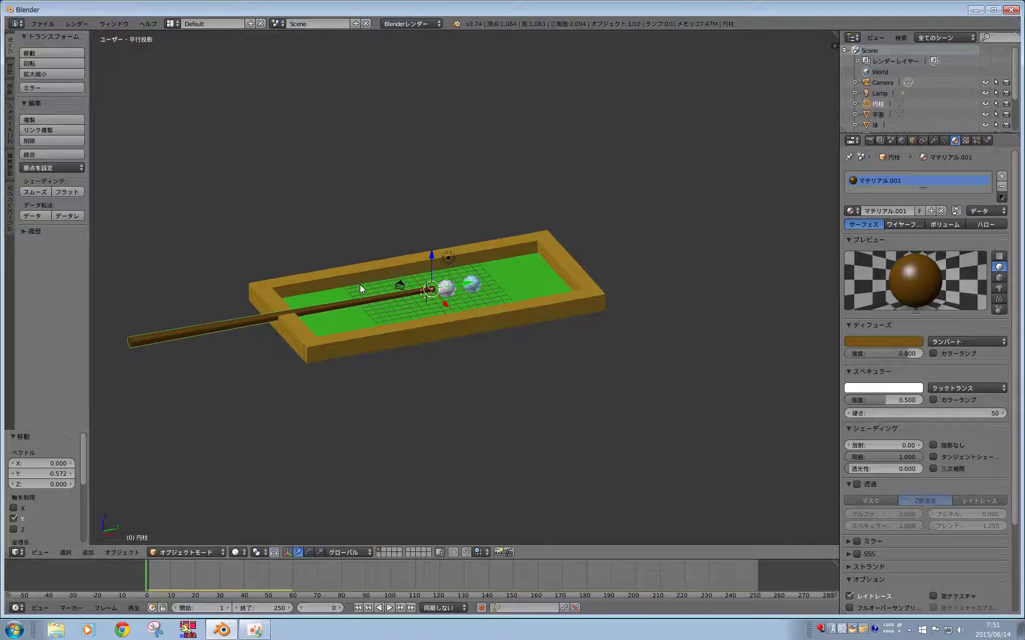
- Set the cue's origin to its centre of mass and raise it 1.177 along Z
{"action": "left_click", "coordinate": [134, 553]}
{"action": "mouse_move", "coordinate": [160, 503]}
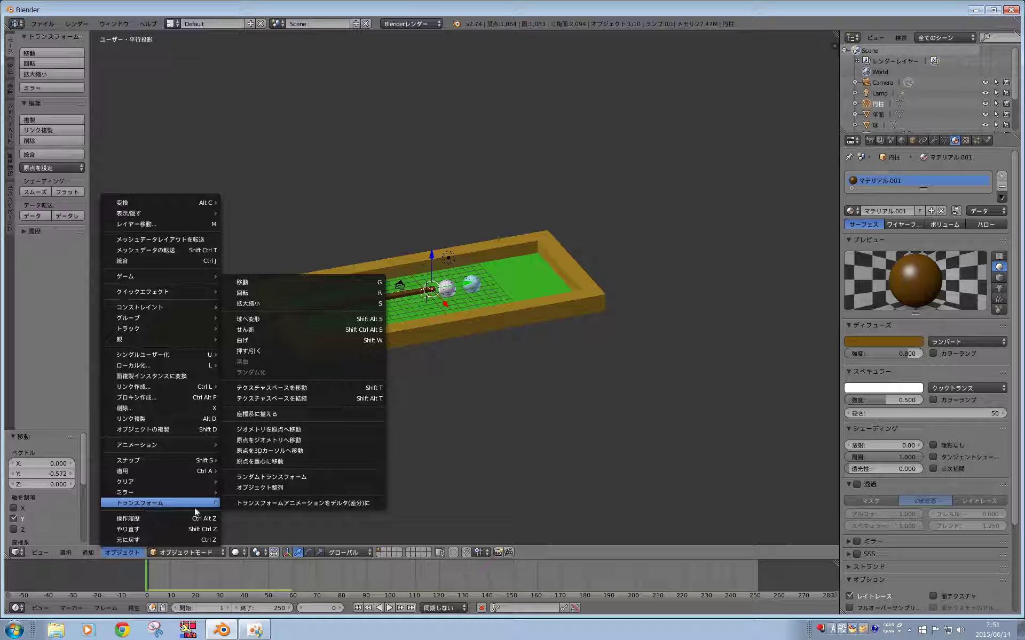
{"action": "left_click", "coordinate": [257, 463]}
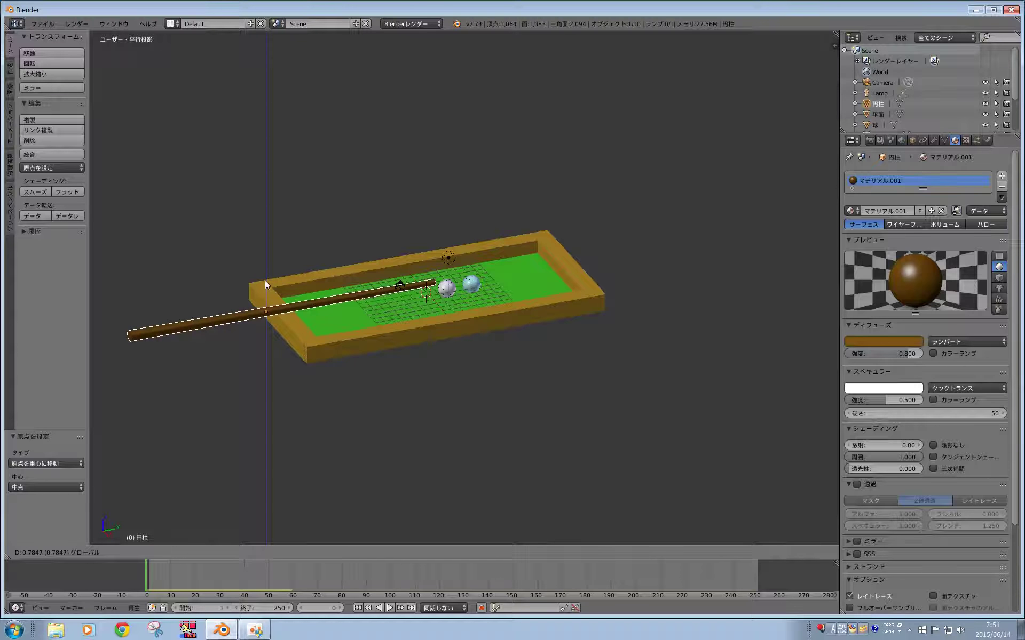
{"action": "left_click_drag", "start_coordinate": [266, 291], "coordinate": [265, 277]}
{"action": "middle_click_drag", "start_coordinate": [357, 293], "coordinate": [345, 305]}
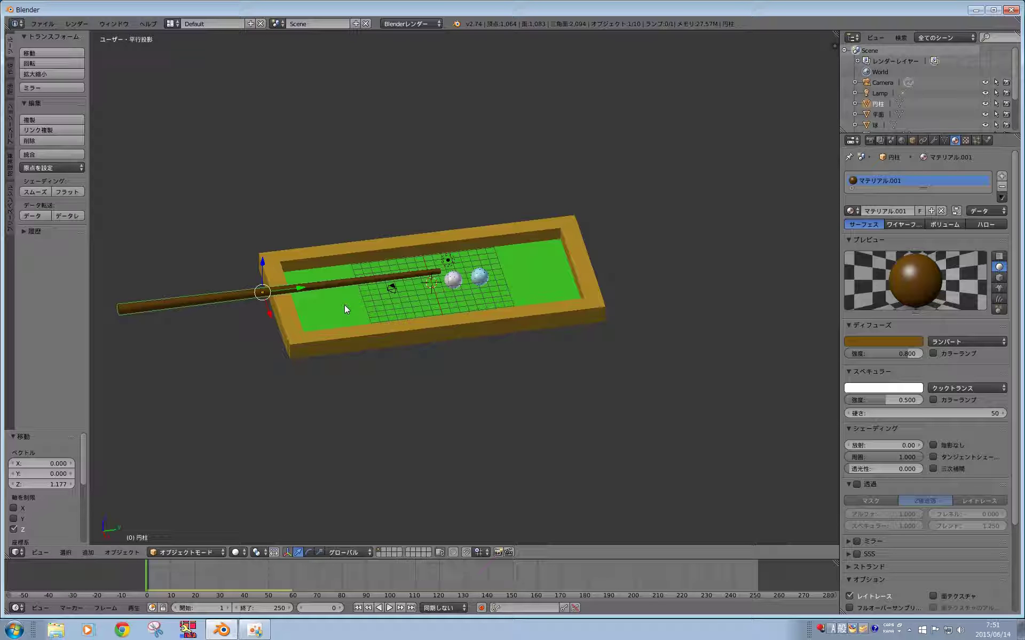
- Tilt the cue −3.738° about X so it slopes toward the balls
{"action": "key", "text": "r"}
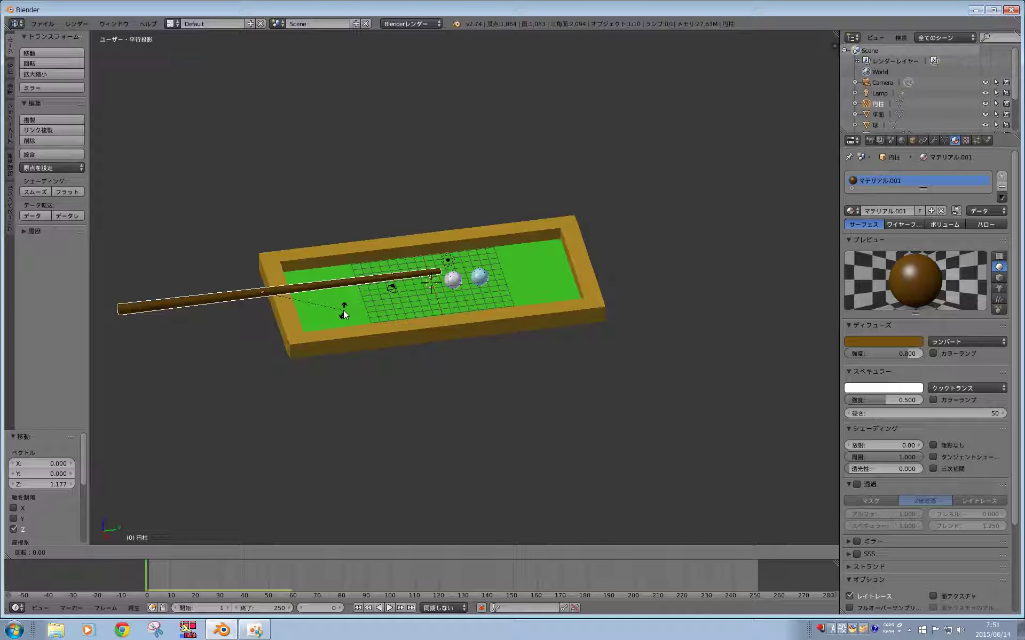
{"action": "key", "text": "x"}
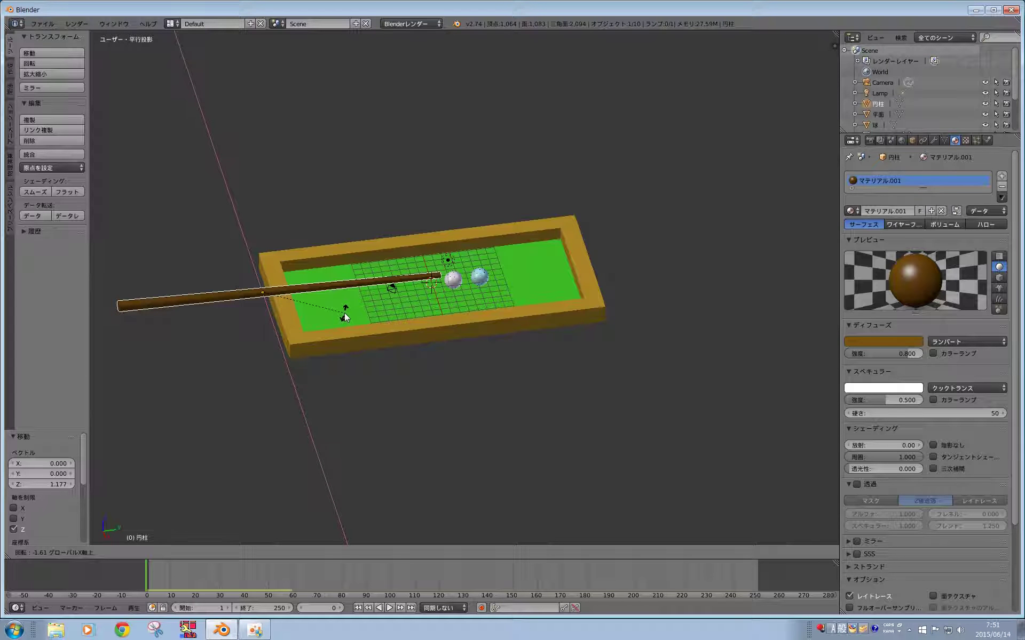
{"action": "left_click", "coordinate": [346, 319]}
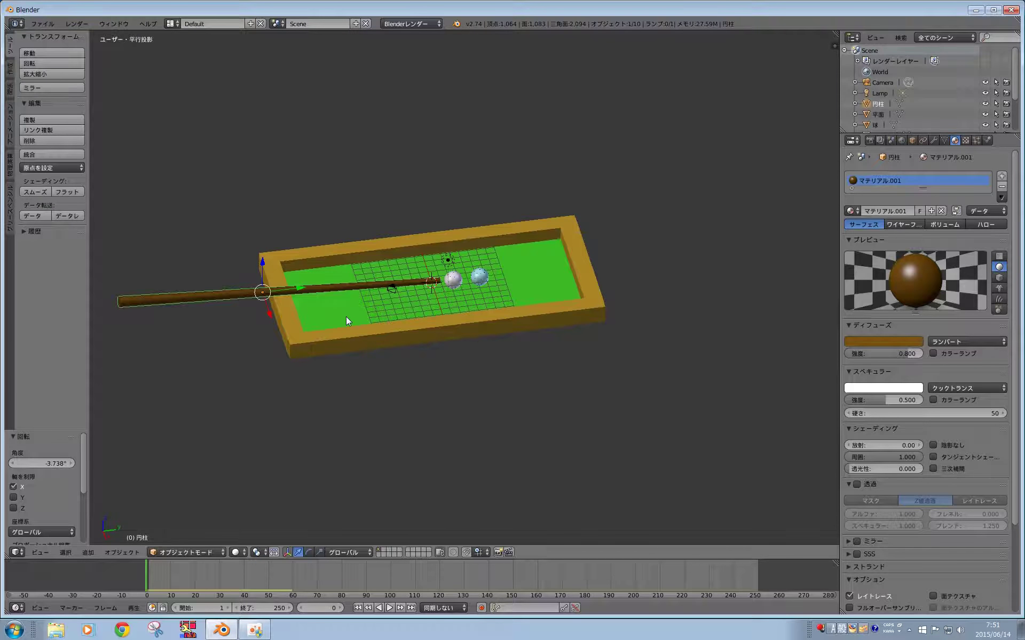
{"action": "middle_click_drag", "start_coordinate": [345, 316], "coordinate": [353, 331]}
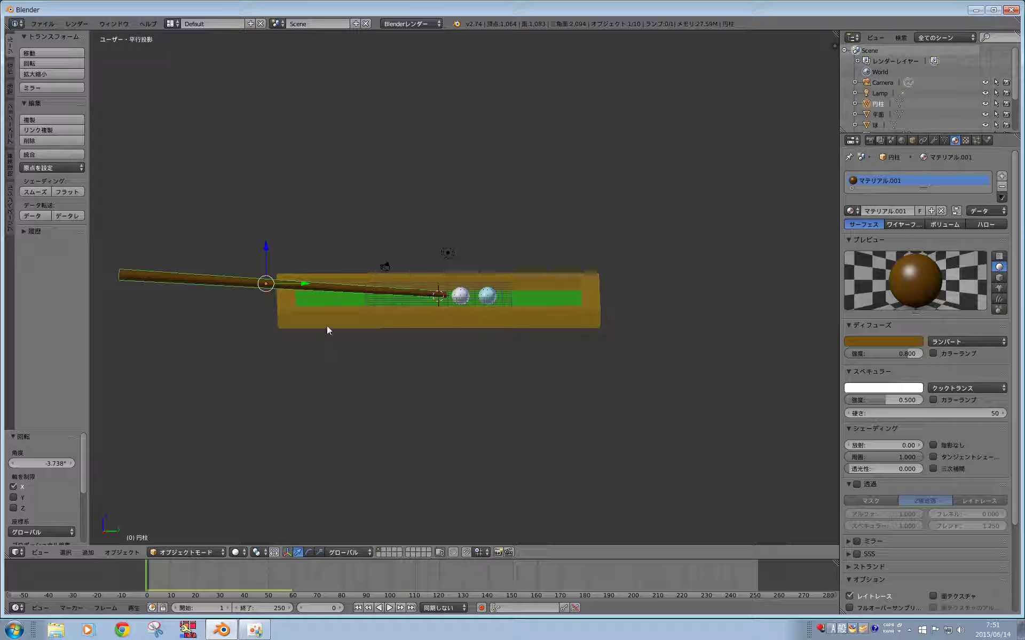
- Slide the cue 0.352 along Y and set Transform Orientation to Local
{"action": "left_click_drag", "start_coordinate": [304, 286], "coordinate": [306, 283]}
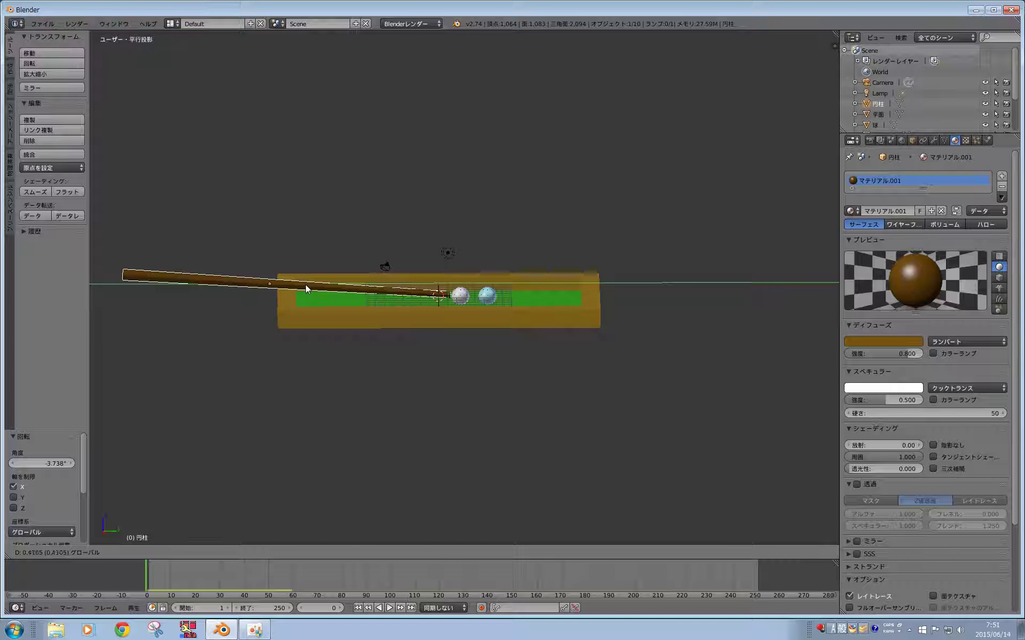
{"action": "left_click_drag", "start_coordinate": [306, 284], "coordinate": [305, 284]}
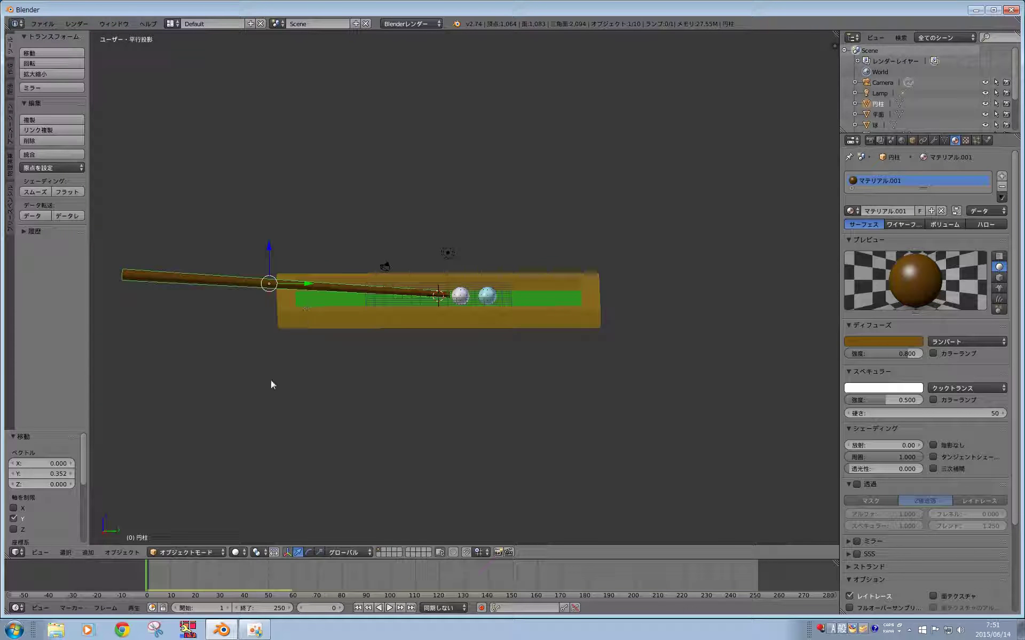
{"action": "left_click", "coordinate": [341, 553]}
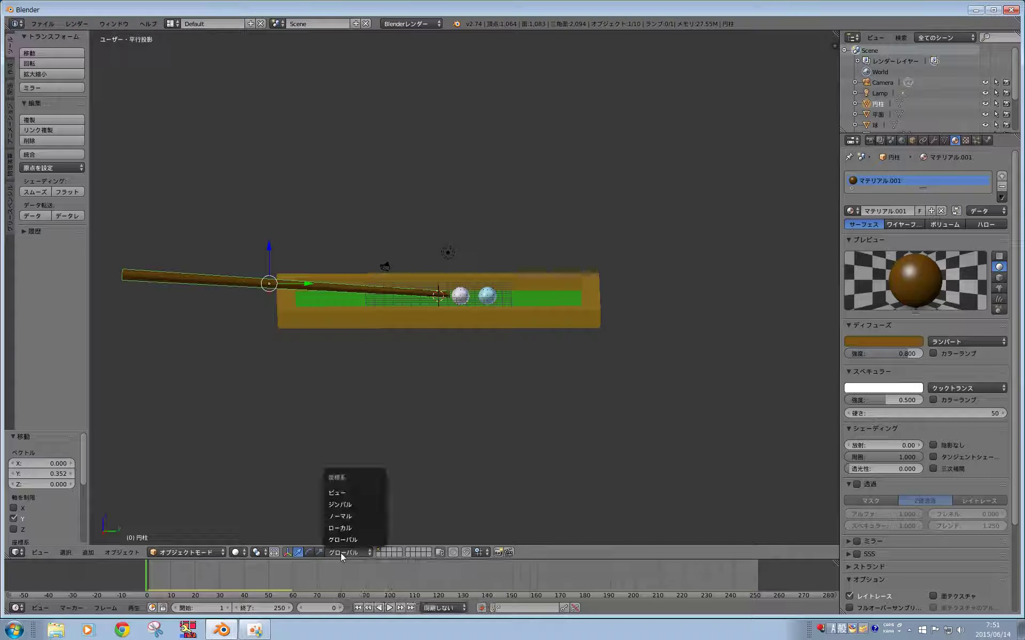
{"action": "left_click", "coordinate": [342, 528]}
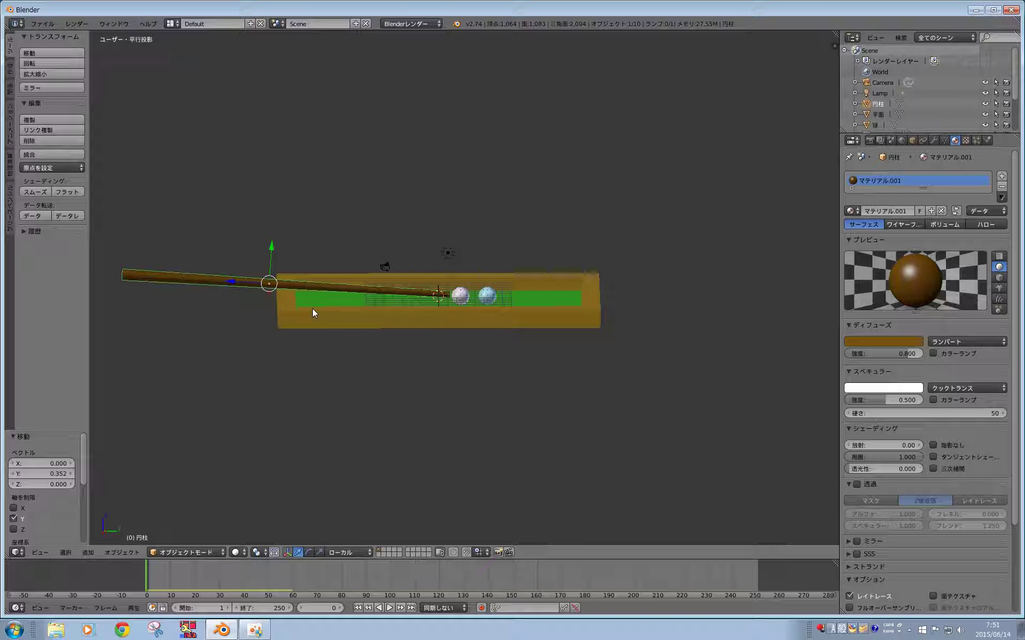
{"action": "middle_click_drag", "start_coordinate": [338, 300], "coordinate": [352, 349]}
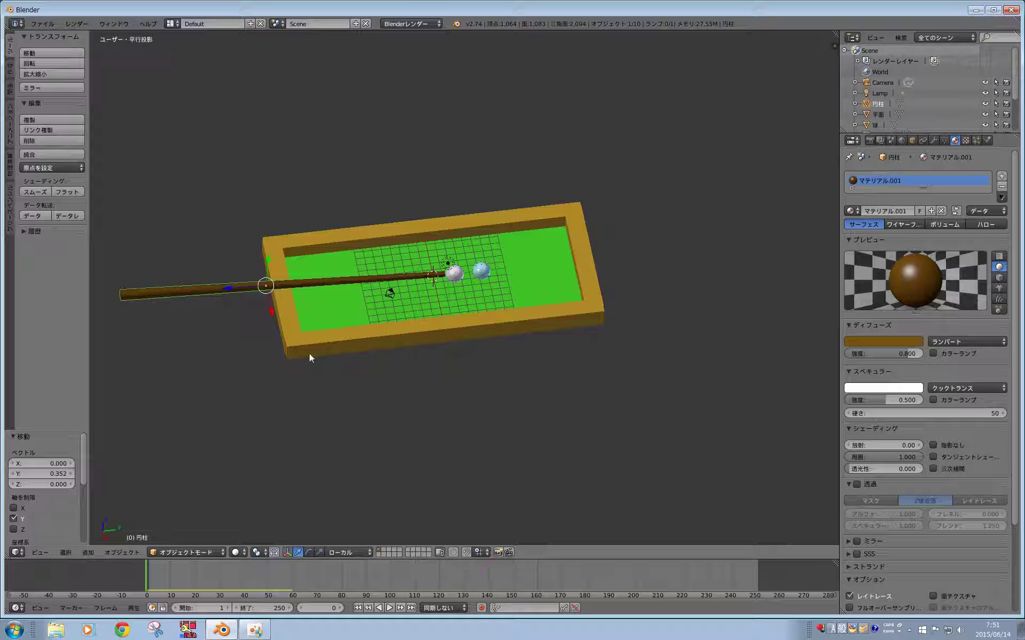
- Insert cue keyframes at frame 1 and at frame 10
{"action": "left_click", "coordinate": [150, 580]}
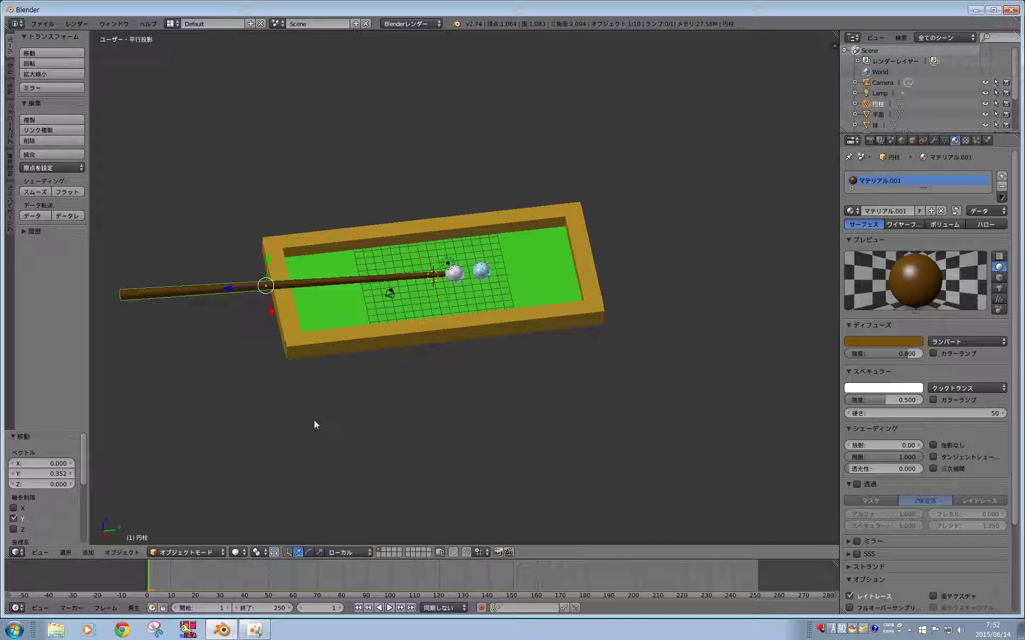
{"action": "key", "text": "i"}
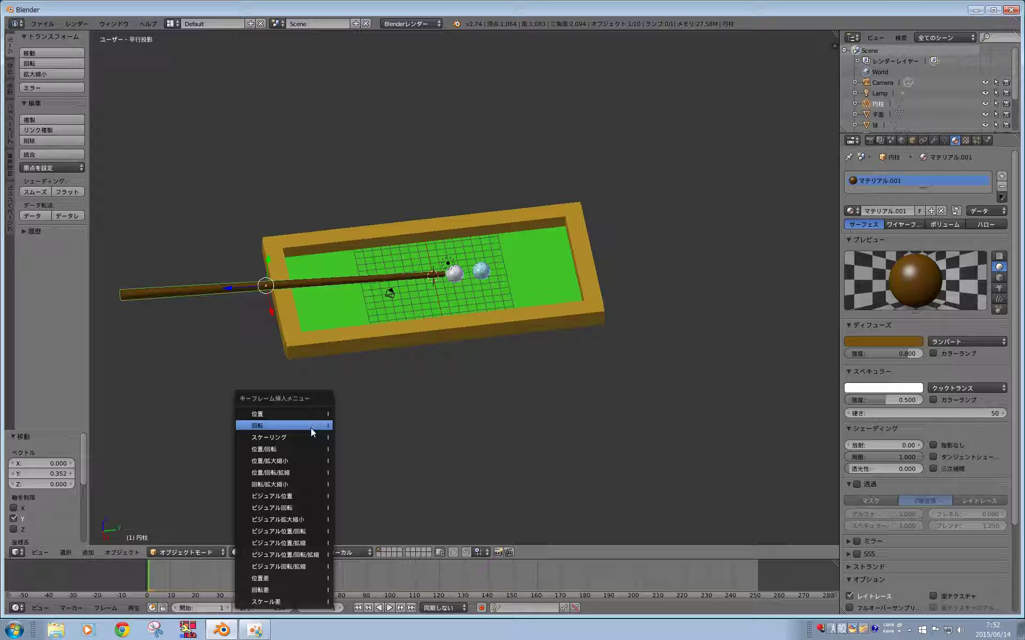
{"action": "left_click", "coordinate": [310, 450]}
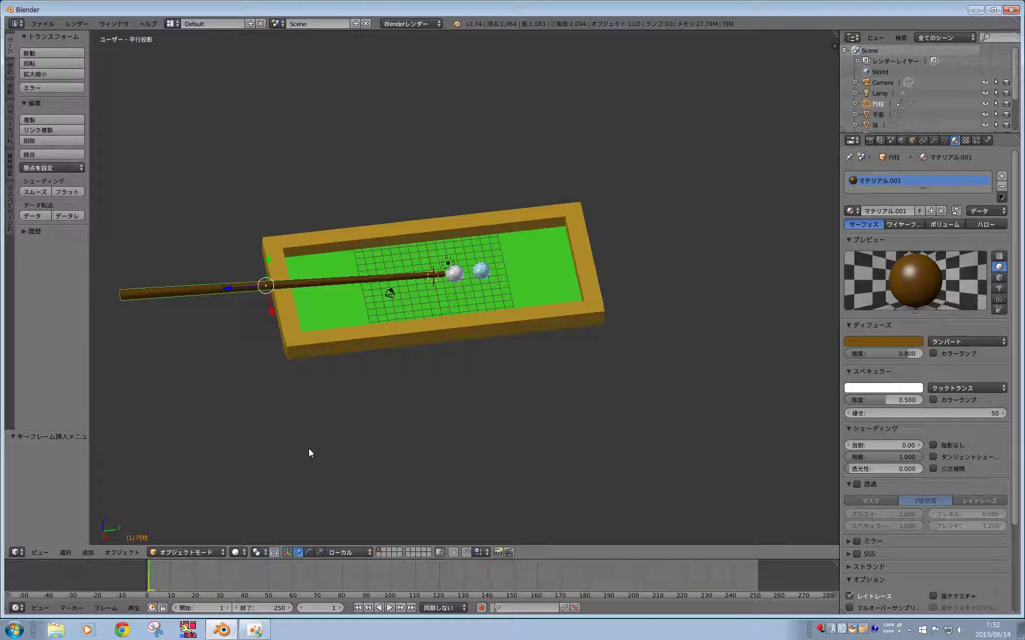
{"action": "middle_click_drag", "start_coordinate": [309, 450], "coordinate": [306, 410]}
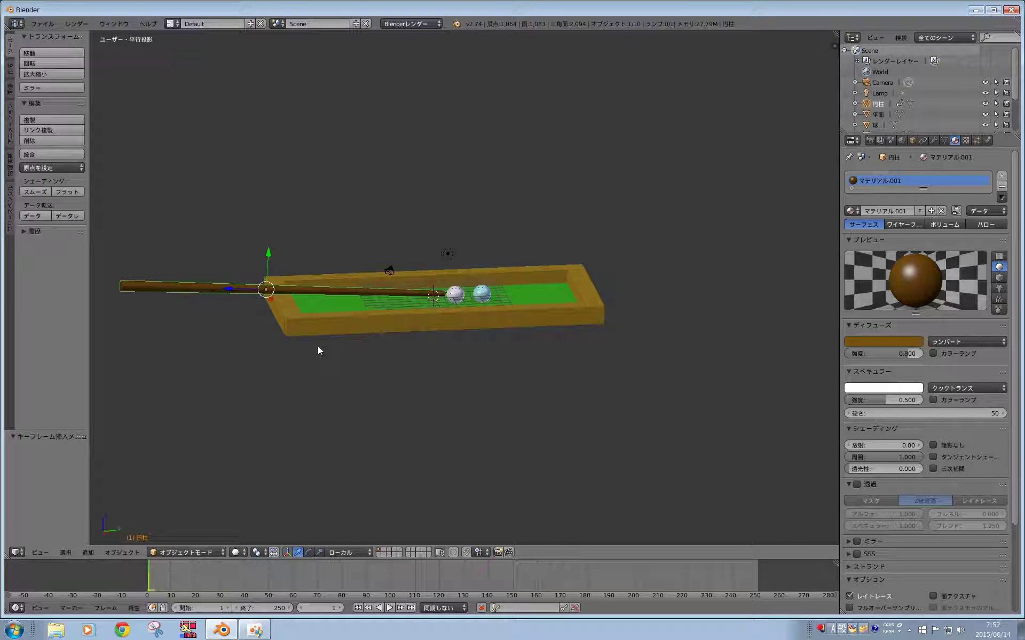
{"action": "left_click_drag", "start_coordinate": [151, 576], "coordinate": [171, 582]}
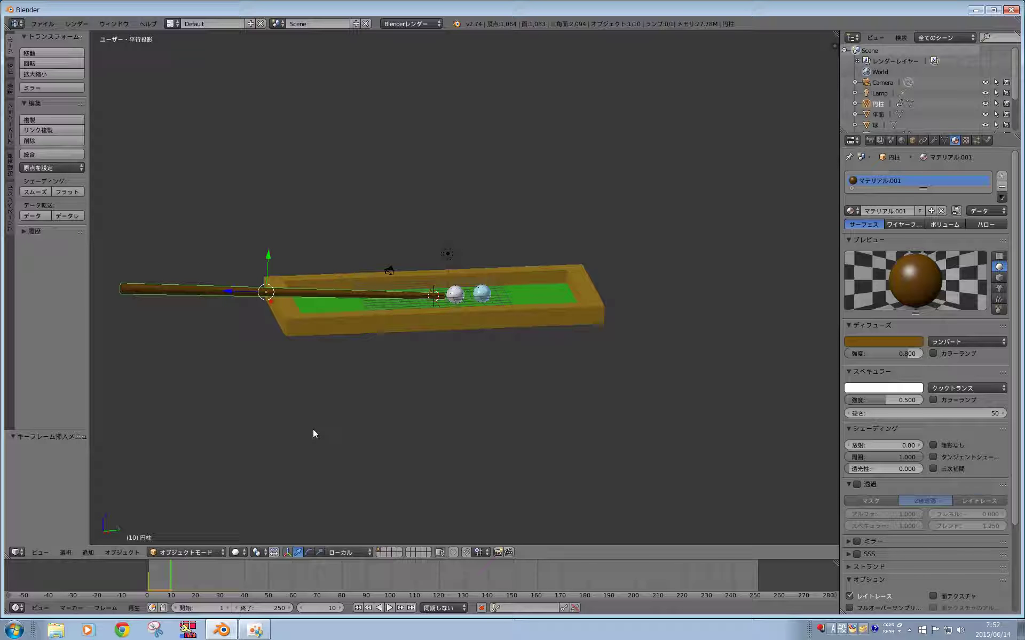
{"action": "key", "text": "i"}
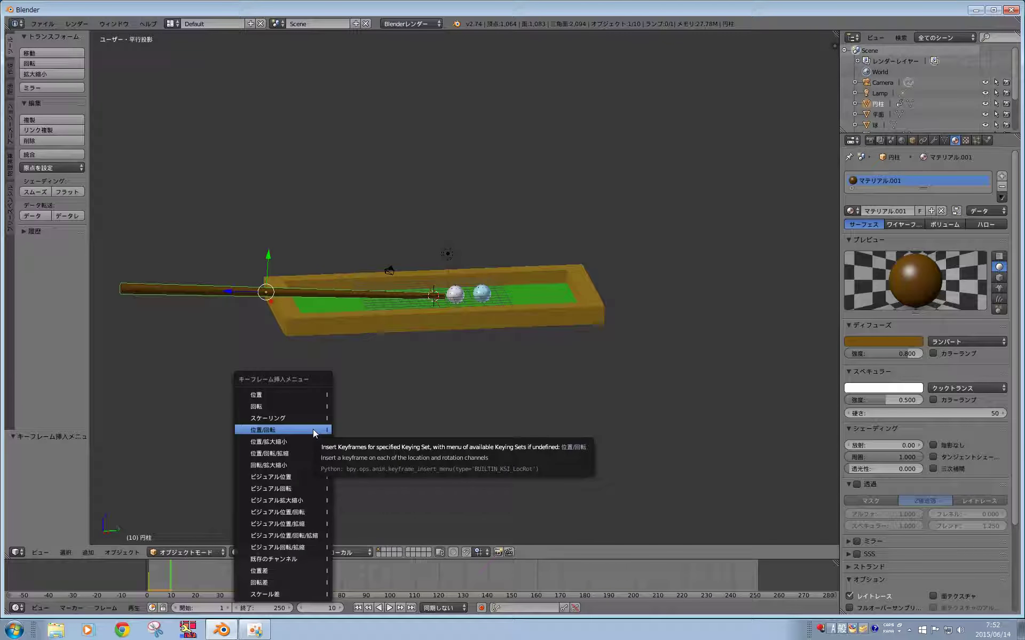
{"action": "left_click", "coordinate": [313, 428]}
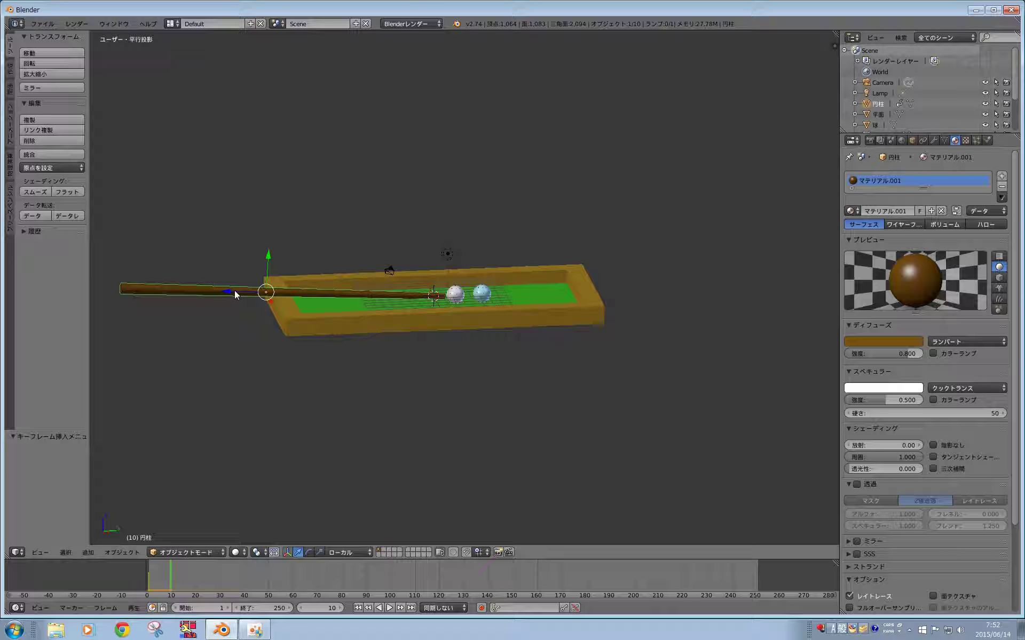
- Pull the cue back 0.895 along its local axis and keyframe LocRot at frame 10
{"action": "key", "text": "g"}
{"action": "key", "text": "z"}
{"action": "key", "text": "z"}
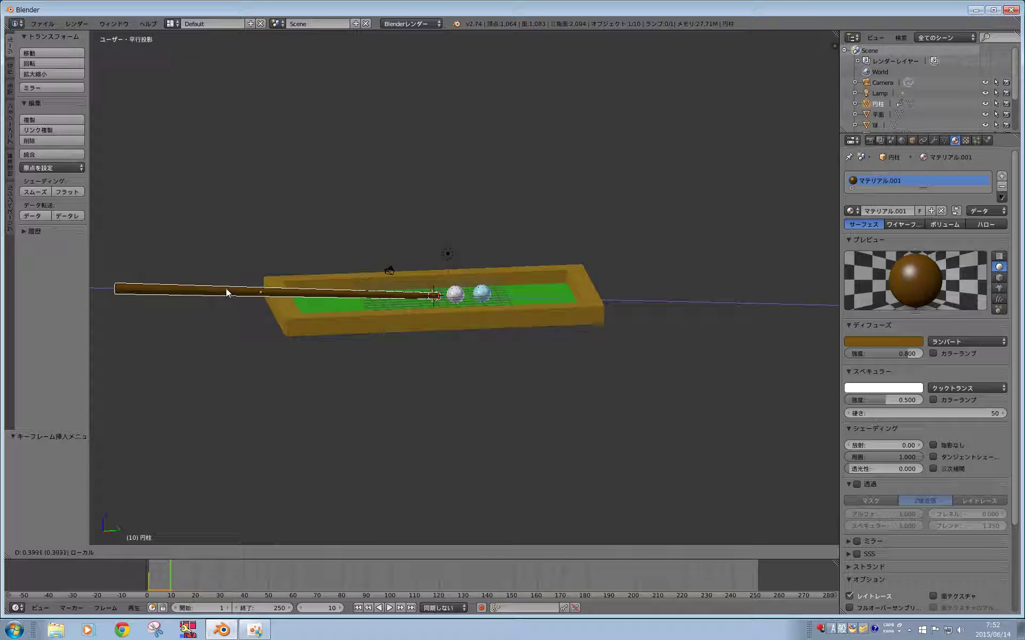
{"action": "left_click", "coordinate": [223, 287]}
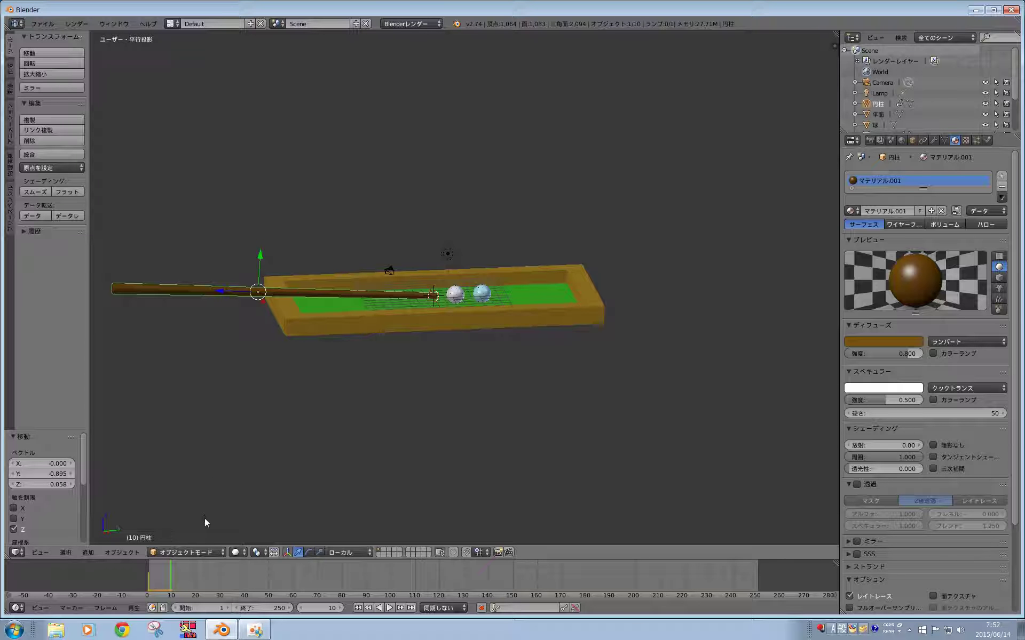
{"action": "key", "text": "i"}
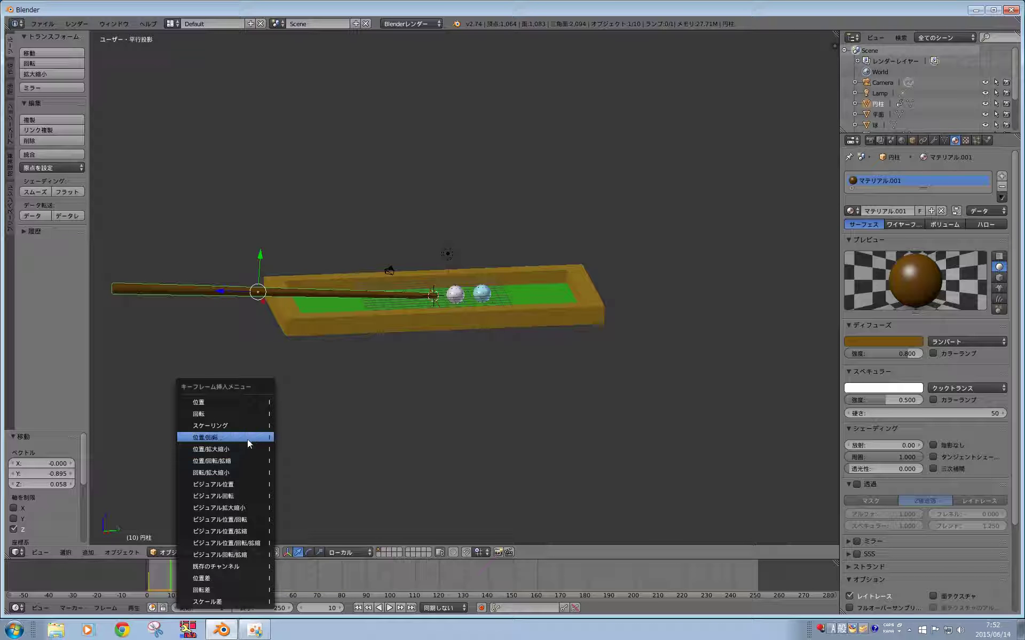
{"action": "left_click", "coordinate": [248, 439]}
{"action": "middle_click_drag", "start_coordinate": [298, 376], "coordinate": [296, 456]}
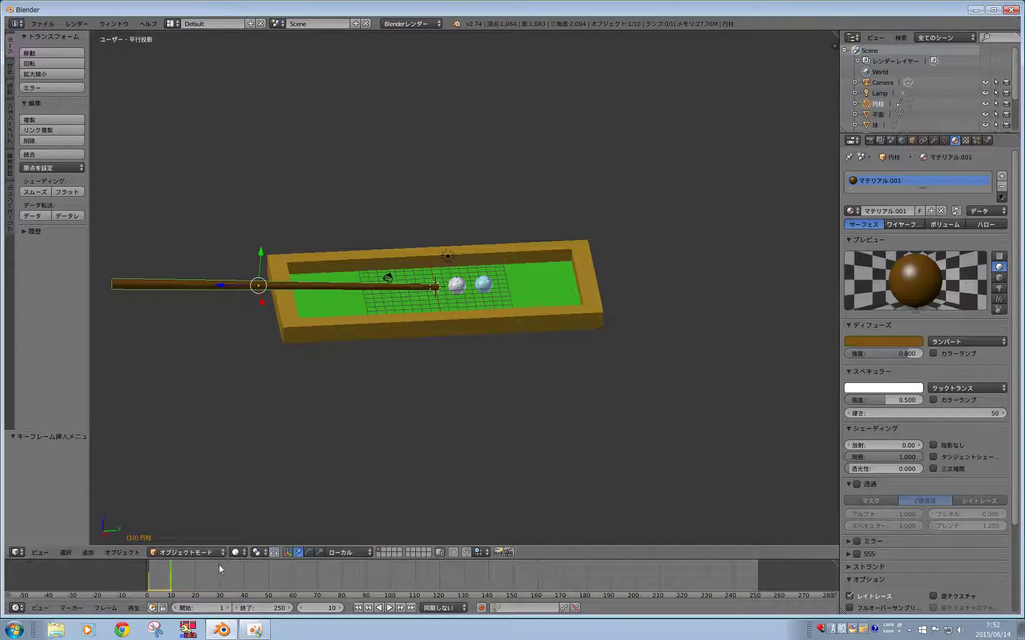
{"action": "left_click_drag", "start_coordinate": [174, 577], "coordinate": [193, 582]}
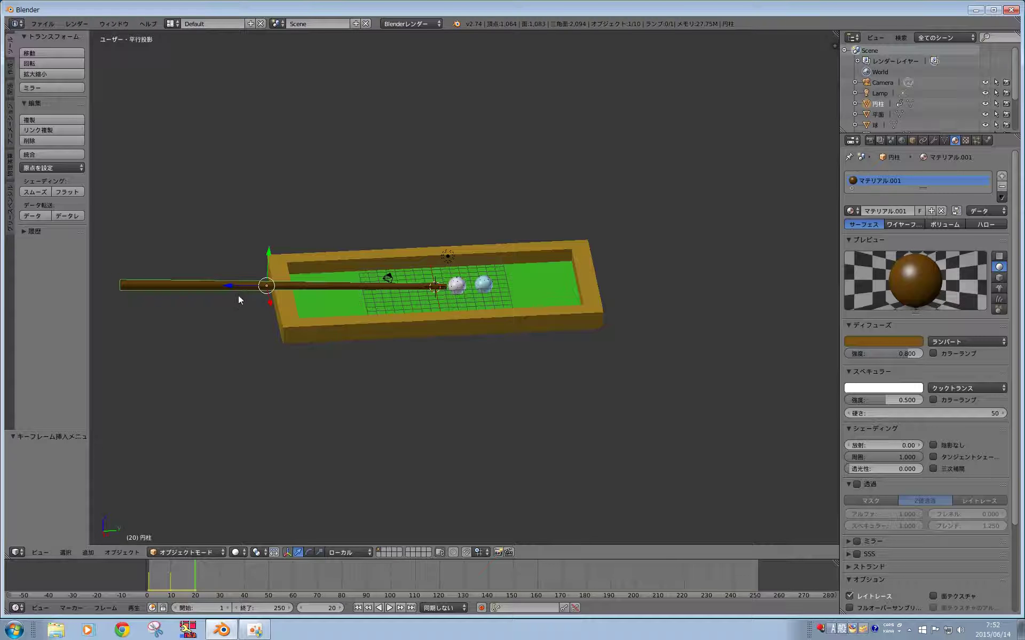
{"action": "scroll", "coordinate": [479, 437], "scroll_direction": "up", "scroll_amount": 1}
{"action": "scroll", "coordinate": [480, 437], "scroll_direction": "up", "scroll_amount": 1}
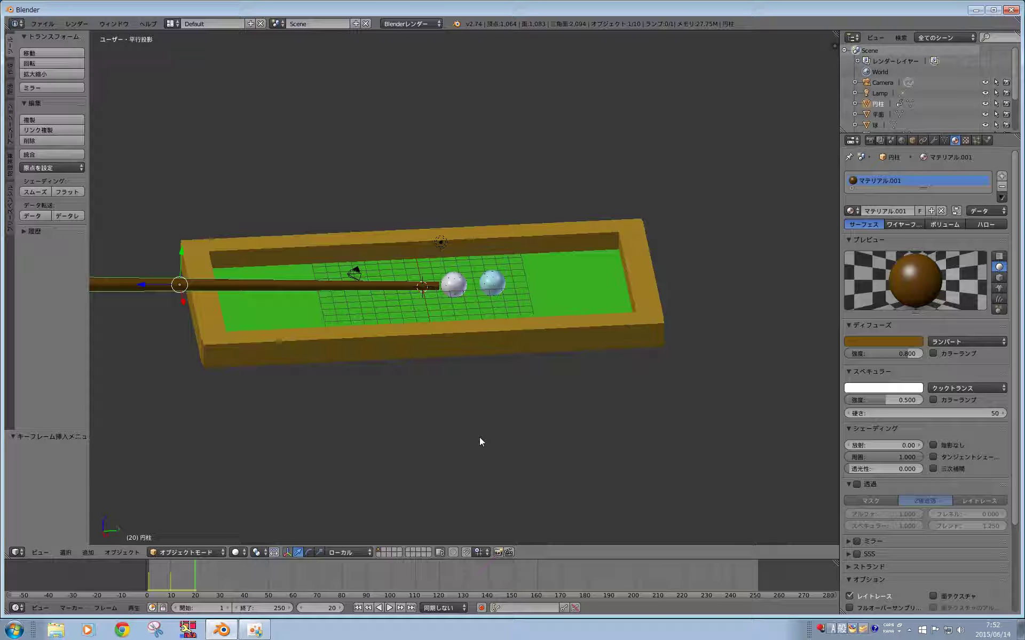
- In Right Ortho wireframe, push the cue 0.447 forward to the white ball and keyframe it at frame 20
{"action": "key", "text": "KP_5"}
{"action": "key", "text": "KP_3"}
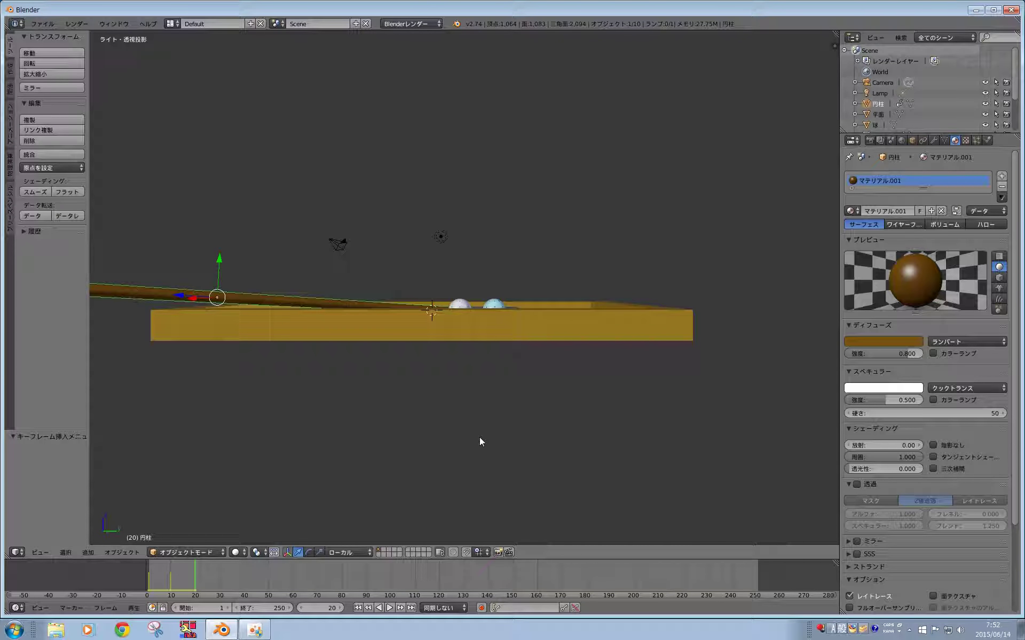
{"action": "key", "text": "KP_5"}
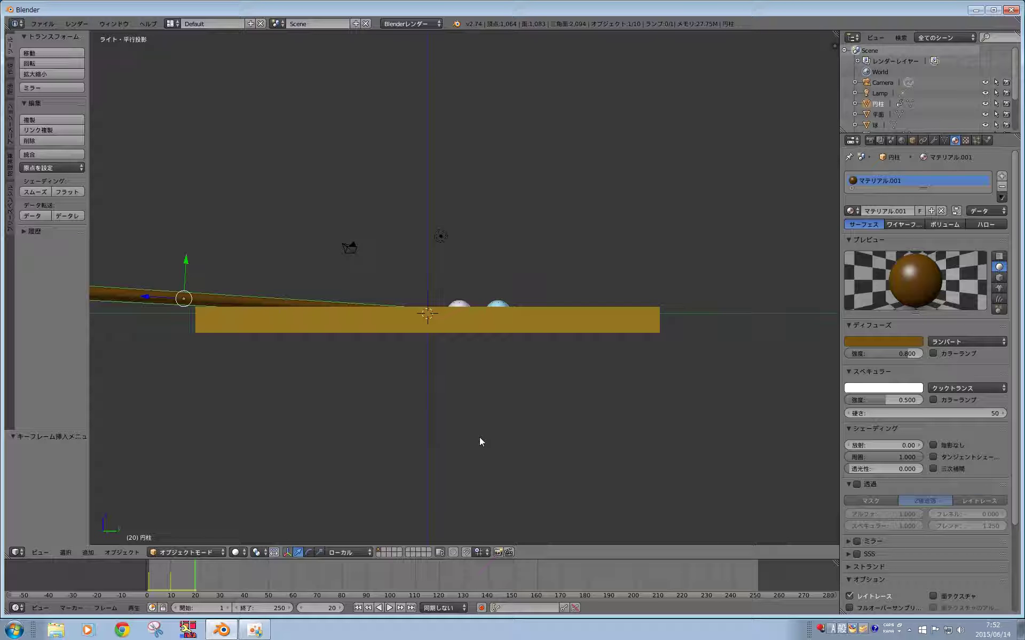
{"action": "key", "text": "z"}
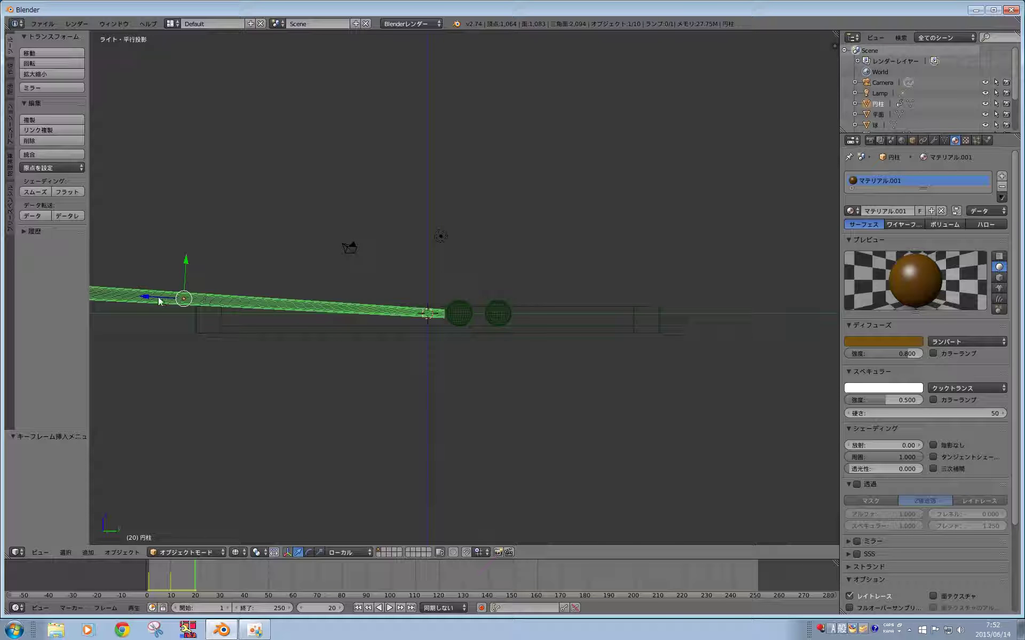
{"action": "left_click_drag", "start_coordinate": [153, 300], "coordinate": [318, 409]}
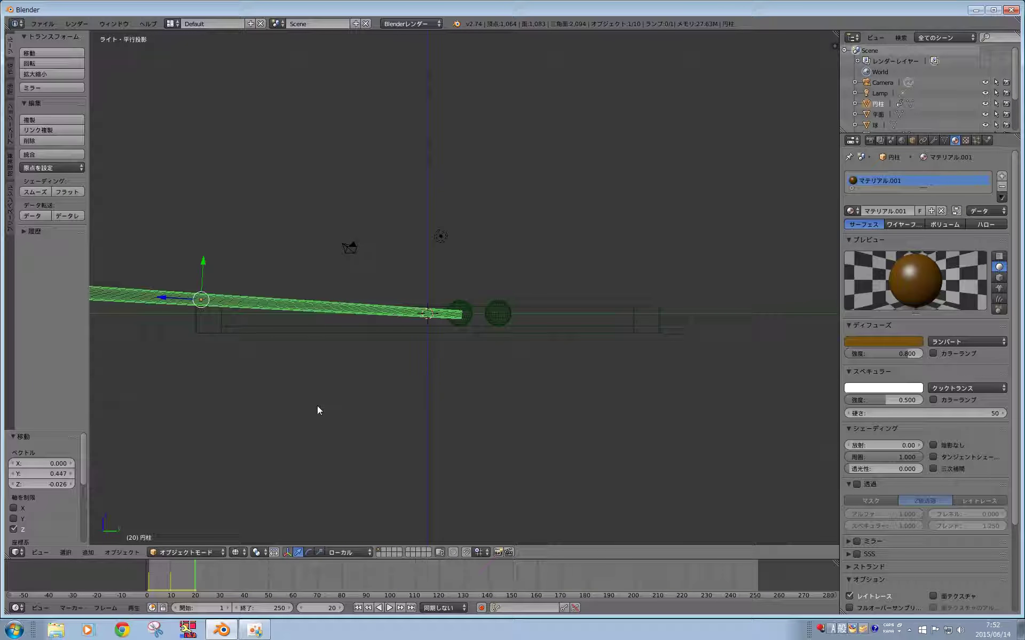
{"action": "key", "text": "z"}
{"action": "middle_click_drag", "start_coordinate": [318, 399], "coordinate": [324, 429]}
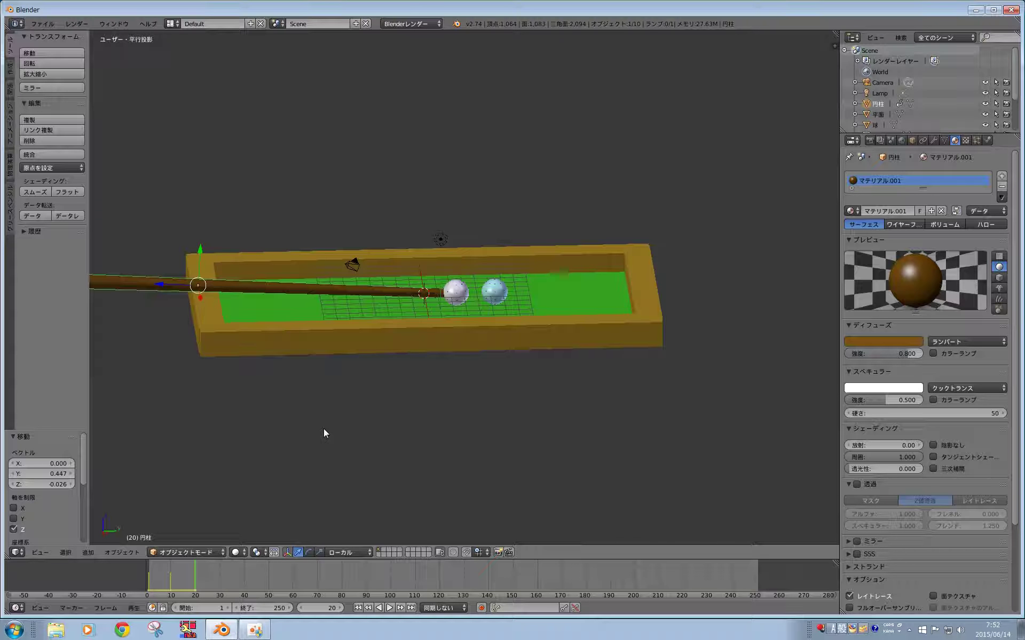
{"action": "key", "text": "i"}
{"action": "left_click", "coordinate": [324, 429]}
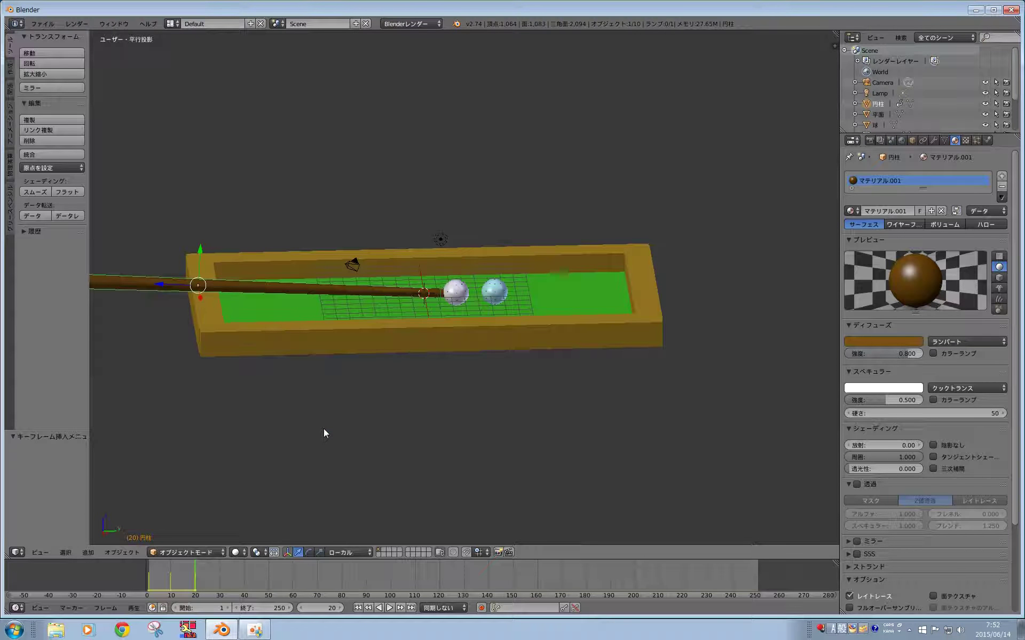
{"action": "left_click_drag", "start_coordinate": [195, 575], "coordinate": [148, 576]}
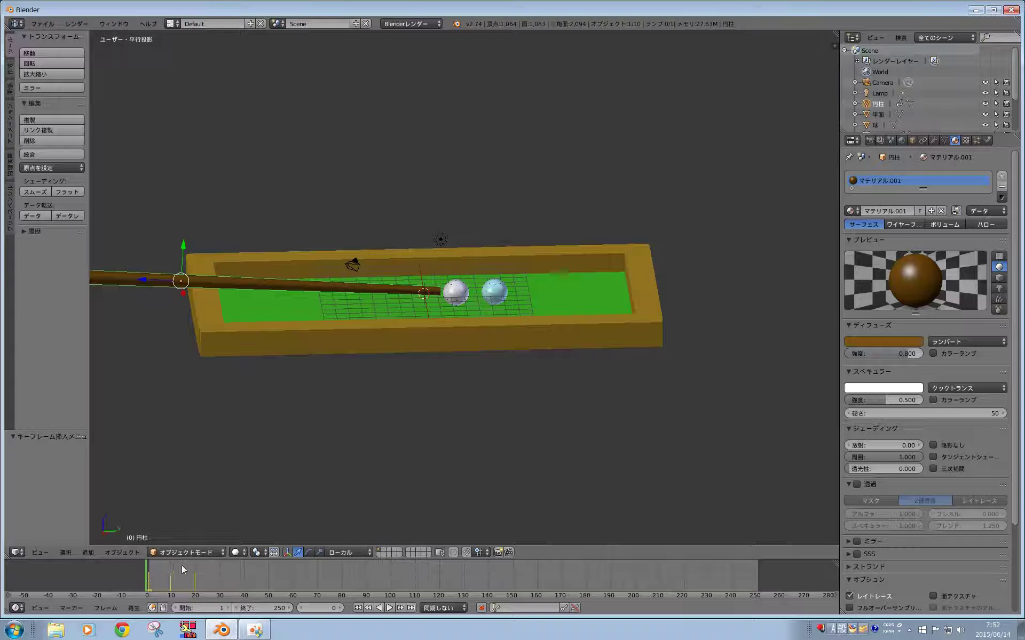
{"action": "left_click", "coordinate": [390, 609]}
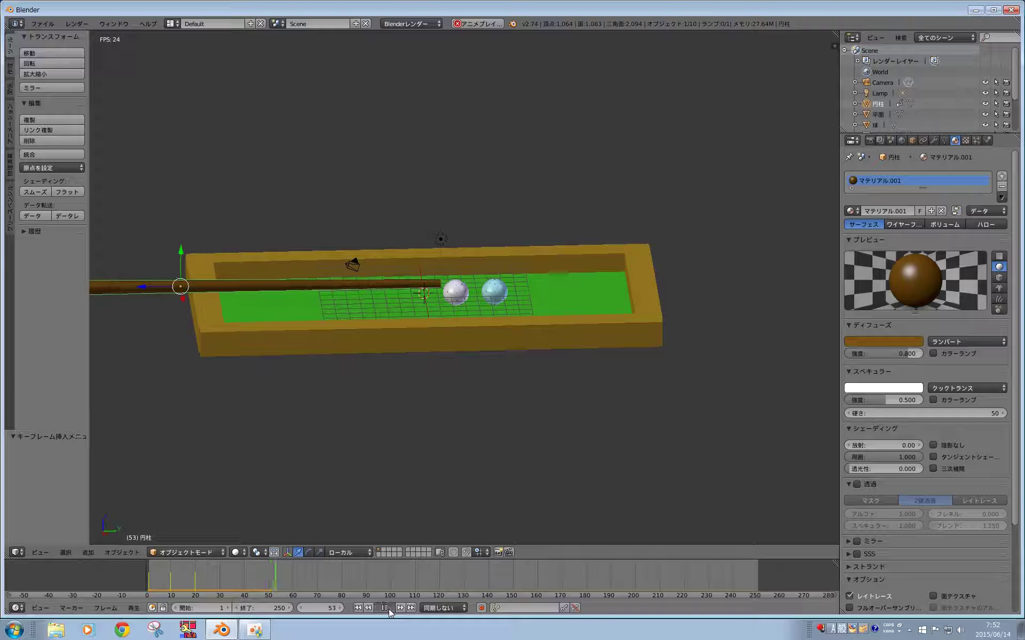
{"action": "left_click", "coordinate": [384, 609]}
{"action": "mouse_move", "coordinate": [273, 568]}
{"action": "left_mouse_down"}
{"action": "mouse_move", "coordinate": [133, 588]}
{"action": "mouse_move", "coordinate": [221, 592]}
{"action": "mouse_move", "coordinate": [142, 588]}
{"action": "left_mouse_up"}
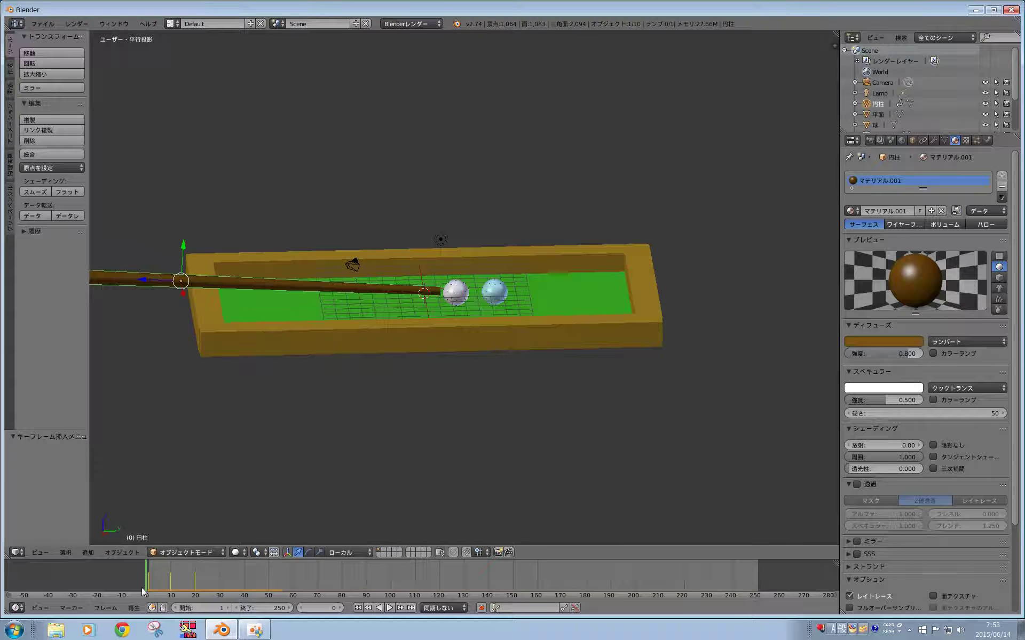
{"action": "mouse_move", "coordinate": [222, 408]}
{"action": "middle_mouse_down"}
{"action": "mouse_move", "coordinate": [242, 440]}
{"action": "mouse_move", "coordinate": [211, 397]}
{"action": "middle_mouse_up"}
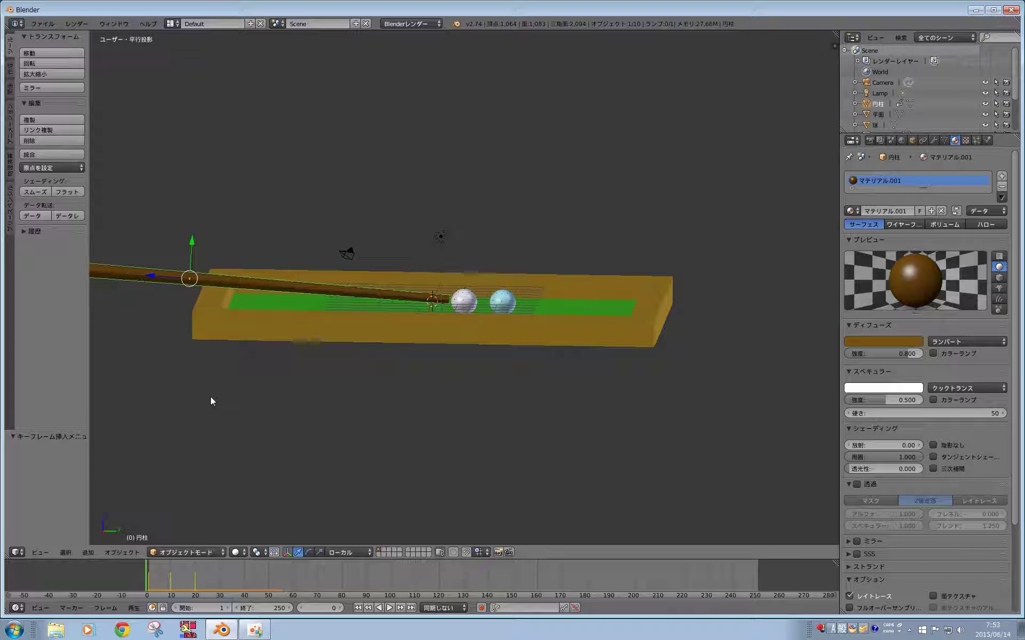
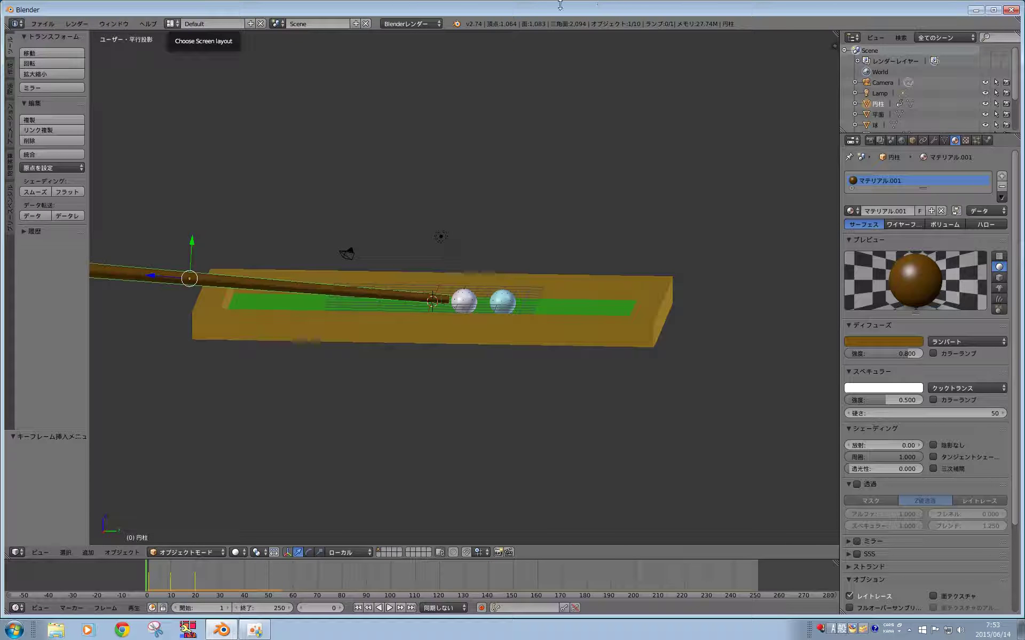
- In the Animation layout, delete all of the cue stick's keyframes, then return to the Default layout
{"action": "left_click", "coordinate": [173, 25]}
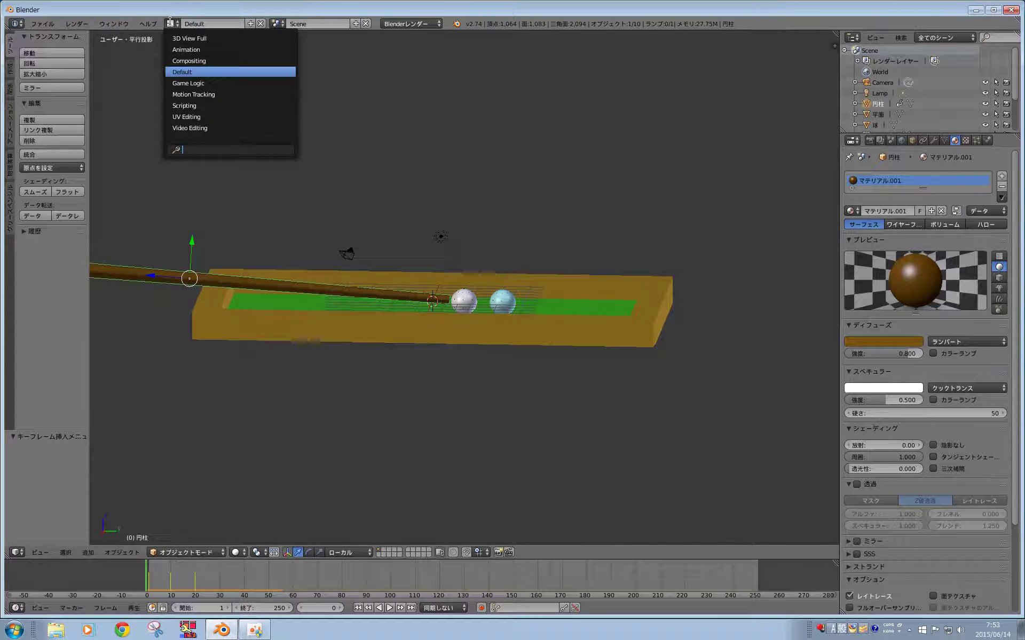
{"action": "left_click", "coordinate": [182, 51]}
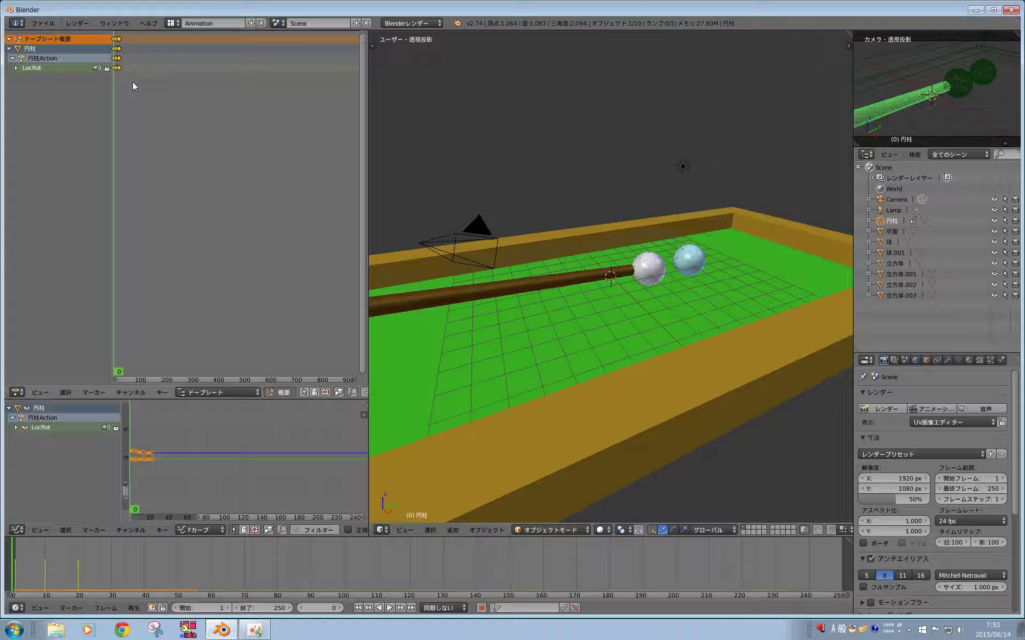
{"action": "key", "text": "x"}
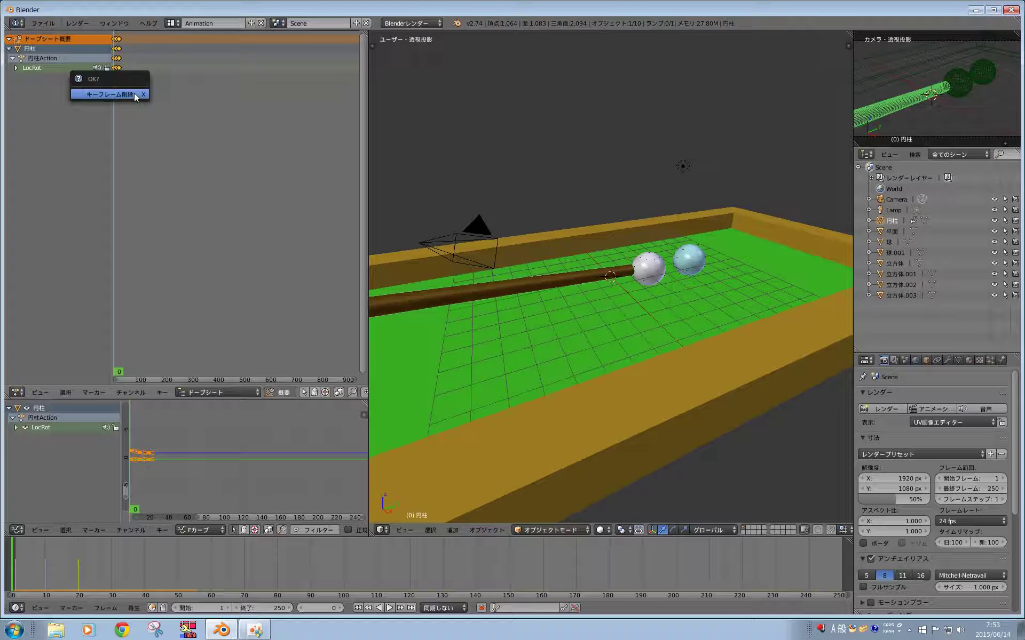
{"action": "left_click", "coordinate": [134, 96]}
{"action": "left_click", "coordinate": [170, 24]}
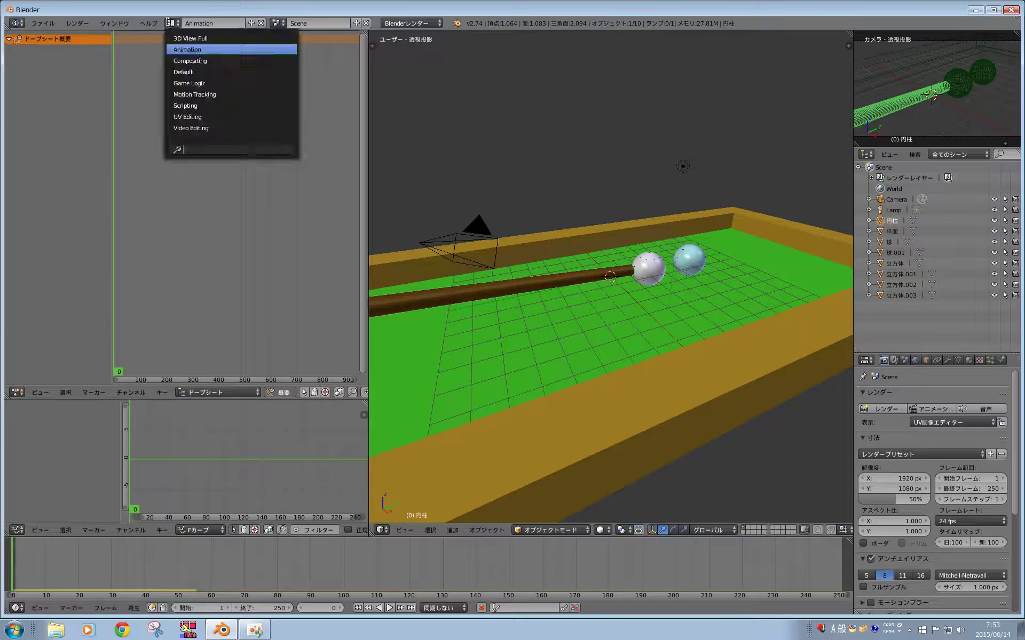
{"action": "left_click", "coordinate": [182, 71]}
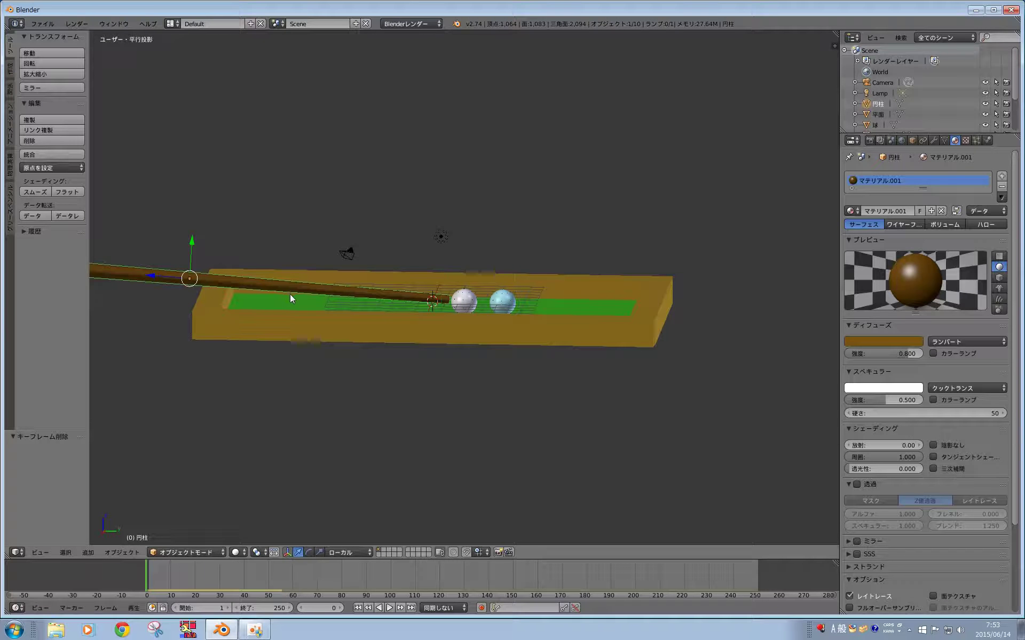
- Set the current frame to 1 and bring up the Insert Keyframe menu for the cue
{"action": "middle_click_drag", "start_coordinate": [291, 294], "coordinate": [301, 334]}
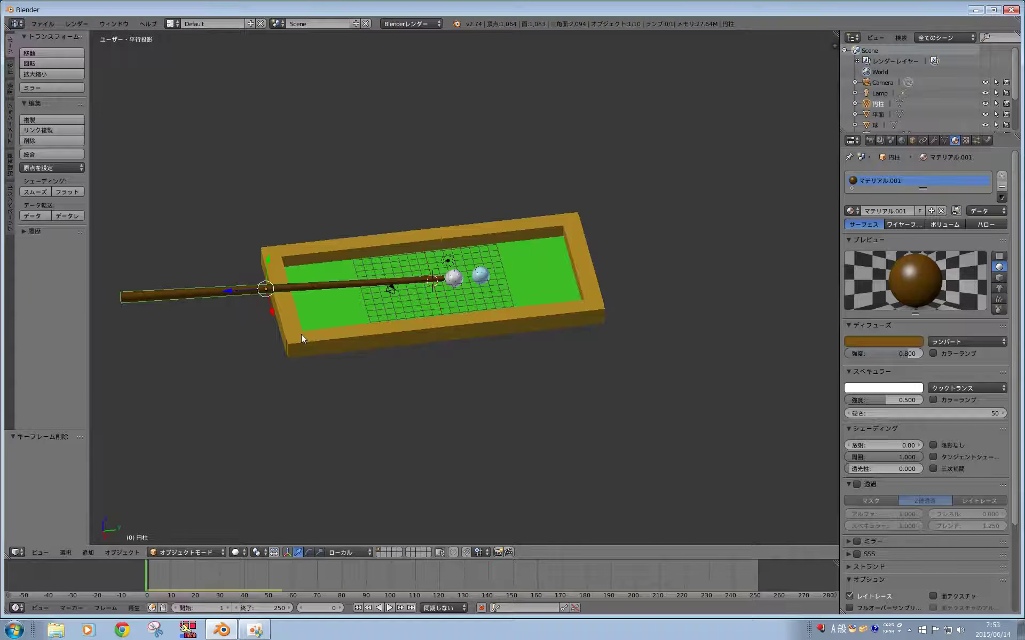
{"action": "scroll", "coordinate": [302, 333], "scroll_direction": "up", "scroll_amount": 2}
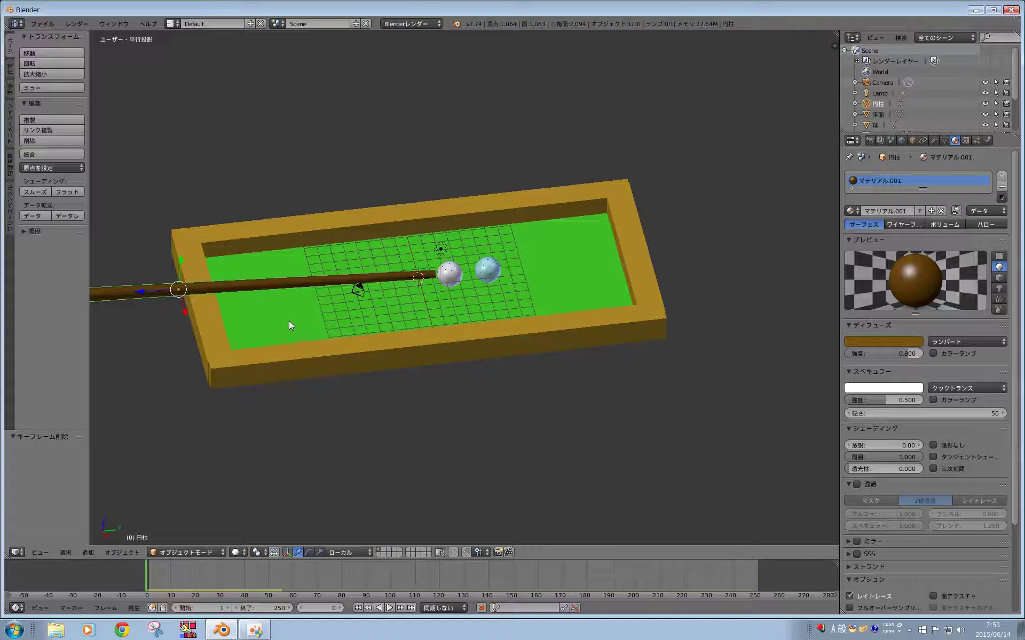
{"action": "middle_click_drag", "start_coordinate": [289, 322], "coordinate": [271, 295]}
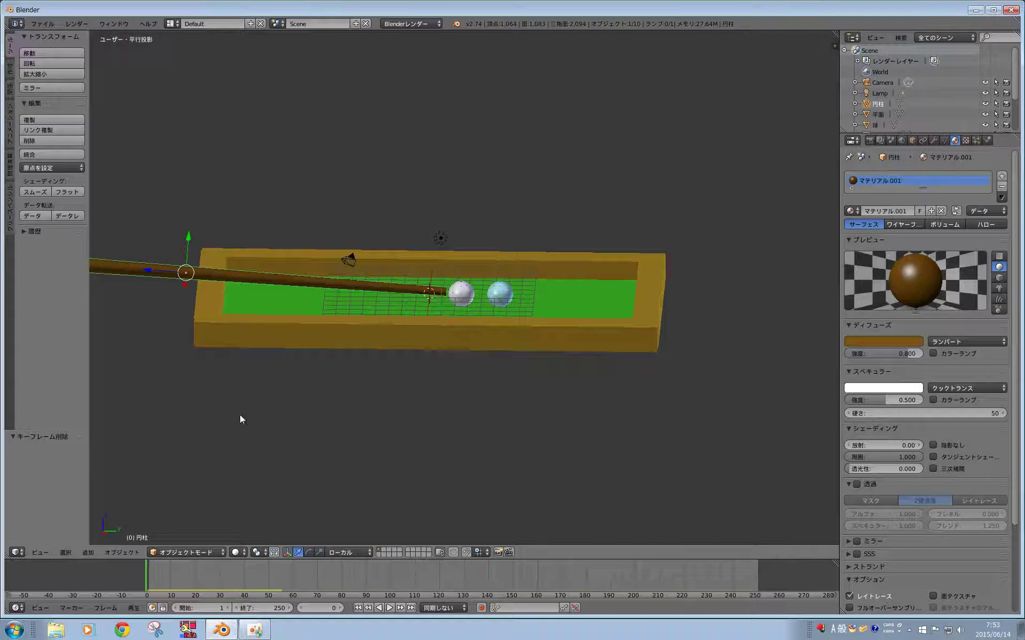
{"action": "key", "text": "i"}
{"action": "left_click", "coordinate": [149, 569]}
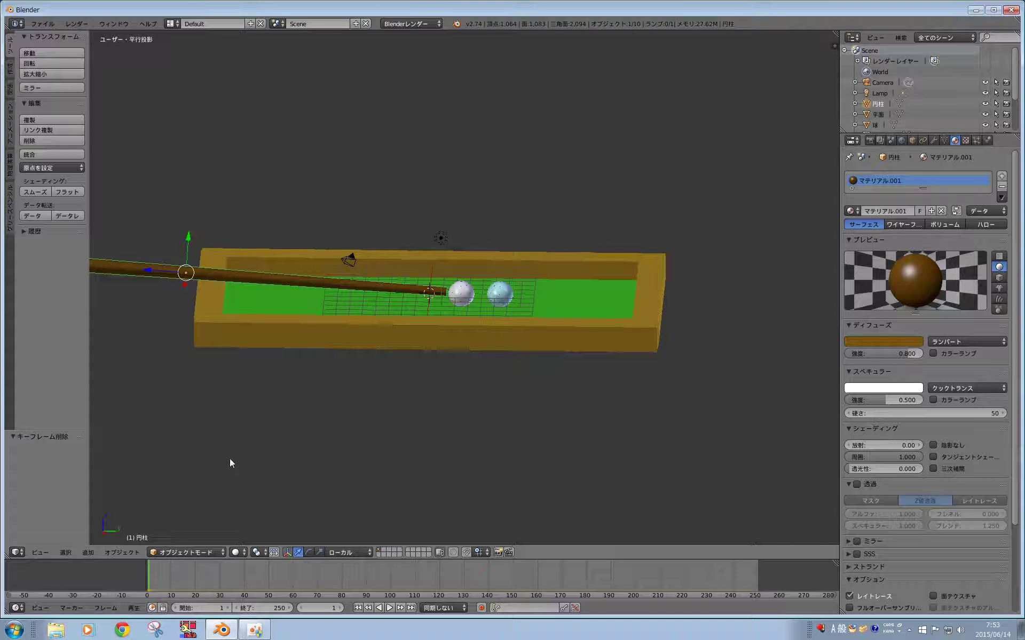
{"action": "key", "text": "i"}
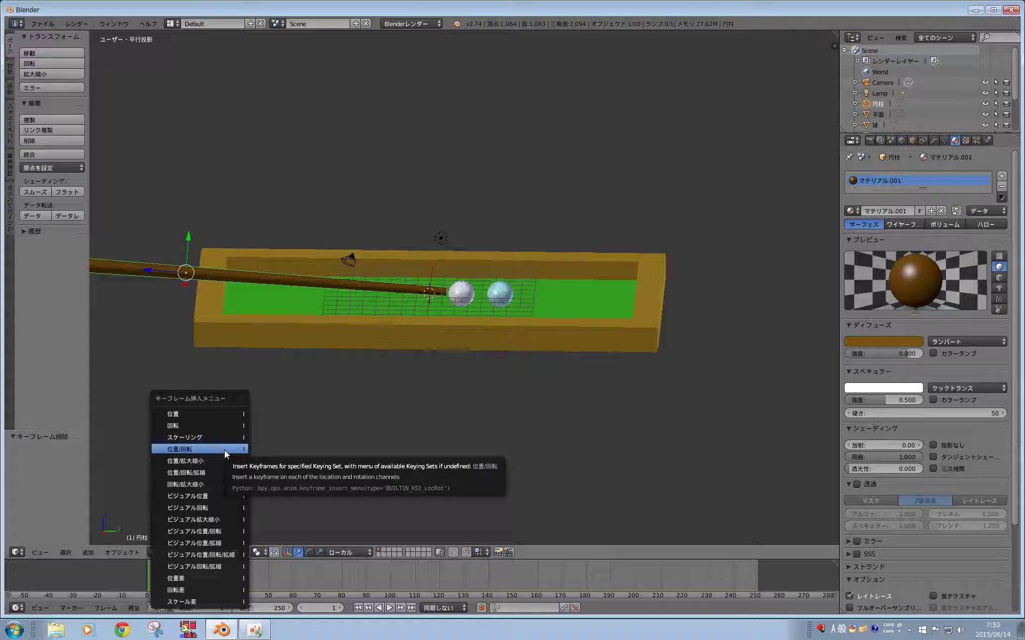
- Key the cue's LocRot at frame 1, then shift it slightly and key it at frame 10
{"action": "left_click", "coordinate": [224, 451]}
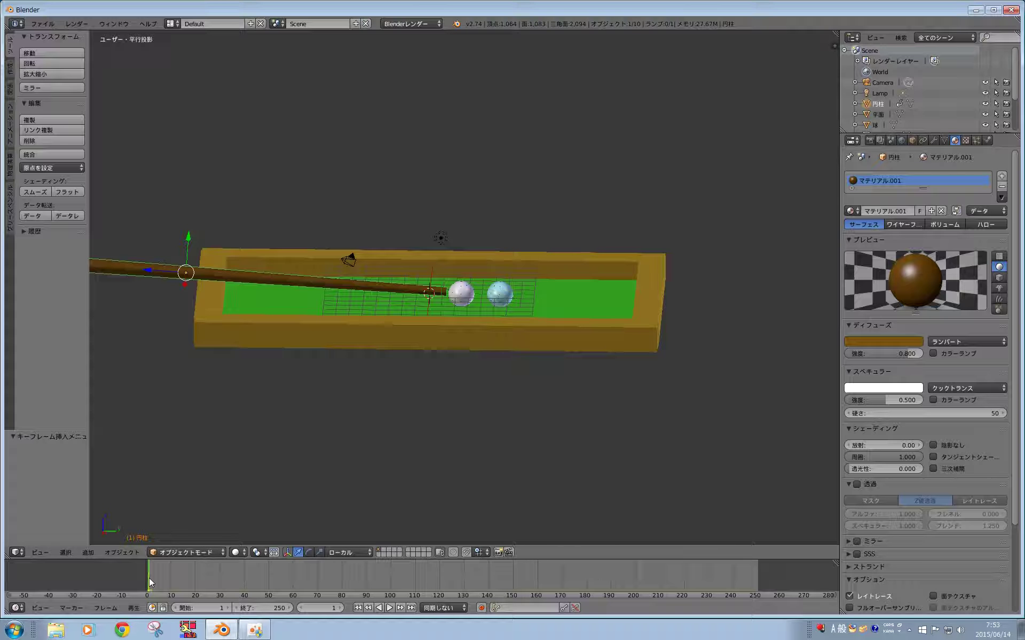
{"action": "left_click_drag", "start_coordinate": [150, 579], "coordinate": [171, 586]}
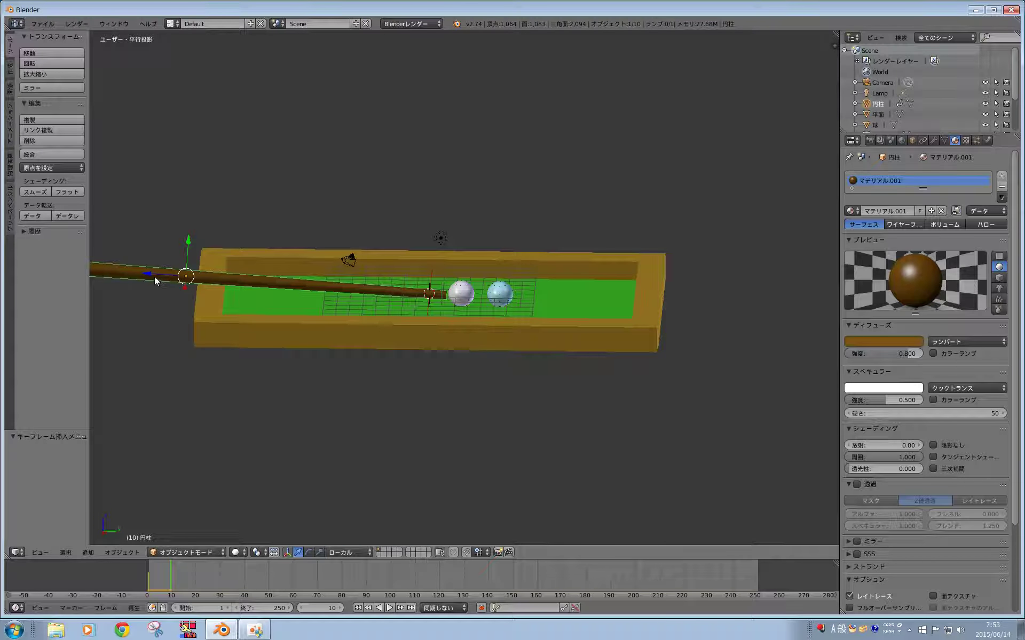
{"action": "mouse_move", "coordinate": [238, 394]}
{"action": "middle_mouse_down"}
{"action": "mouse_move", "coordinate": [309, 453]}
{"action": "mouse_move", "coordinate": [179, 381]}
{"action": "middle_mouse_up"}
{"action": "left_click_drag", "start_coordinate": [156, 344], "coordinate": [146, 344]}
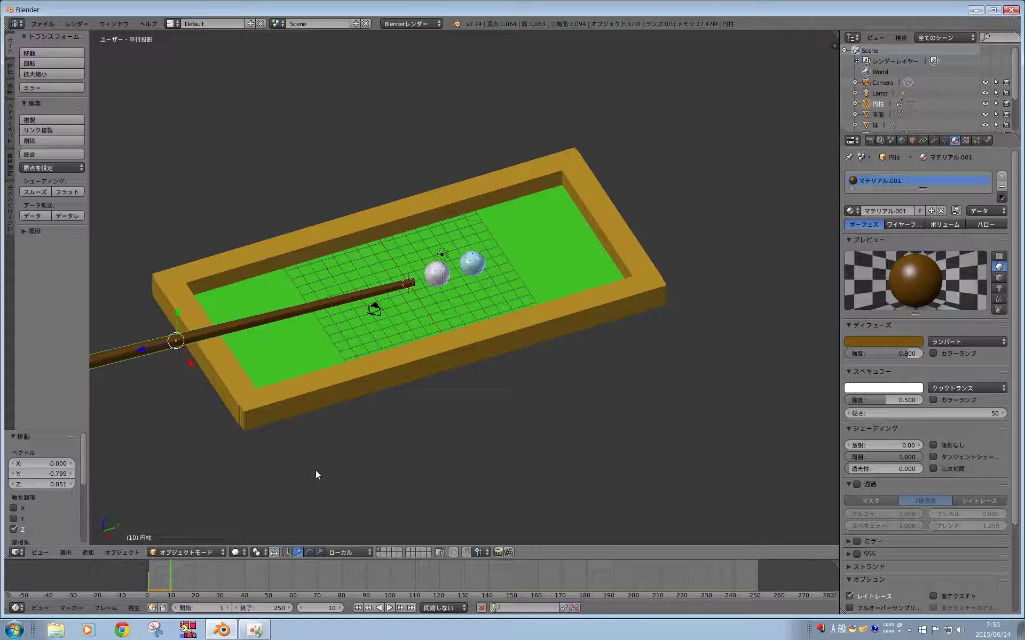
{"action": "key", "text": "i"}
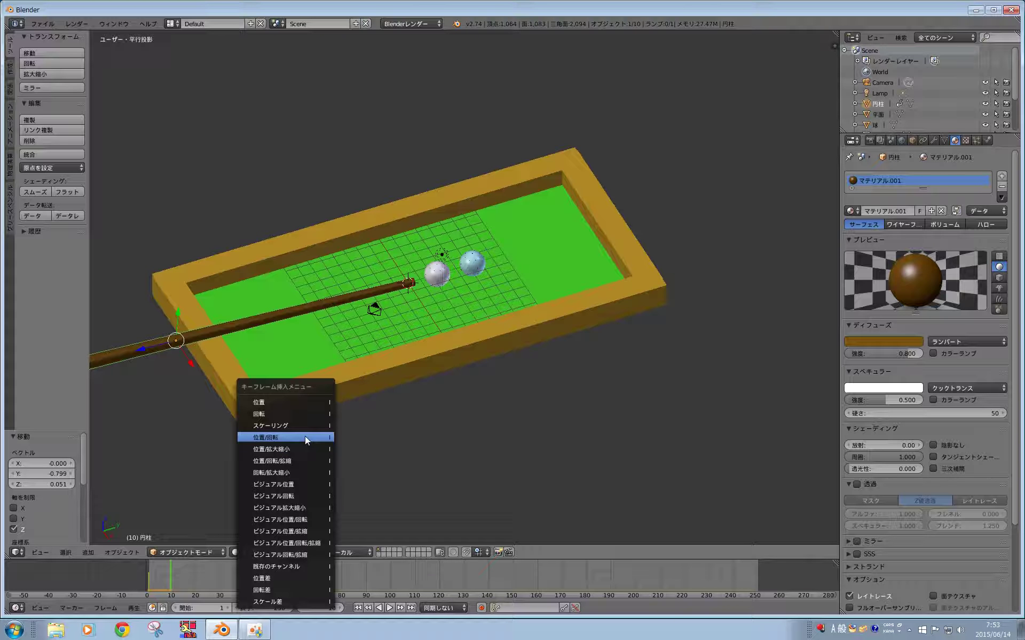
{"action": "left_click", "coordinate": [304, 437]}
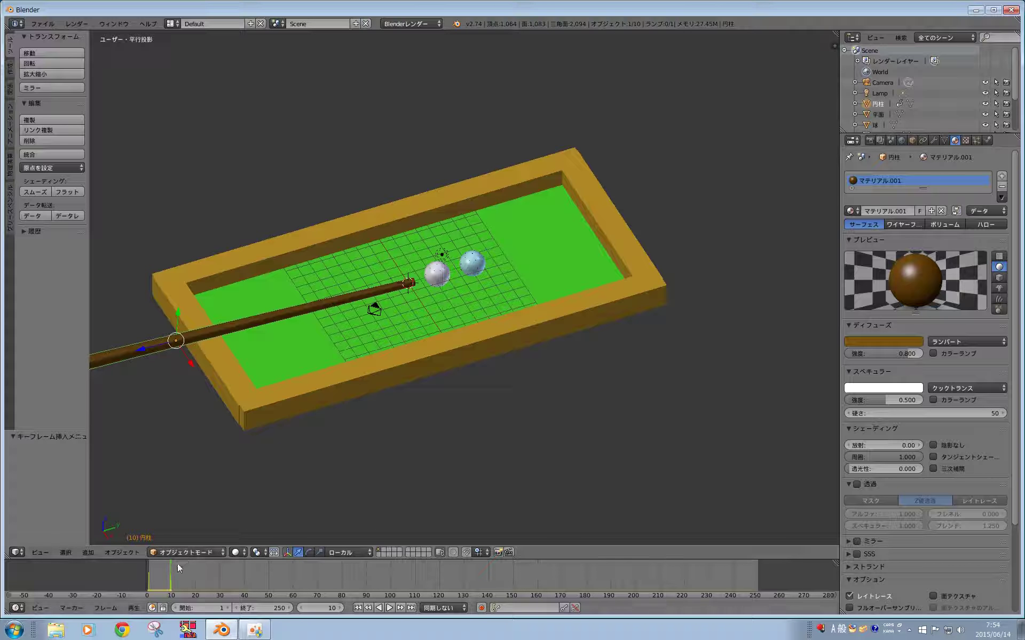
- At frame 20, push the cue toward the white ball and key its LocRot
{"action": "left_click_drag", "start_coordinate": [186, 574], "coordinate": [195, 577]}
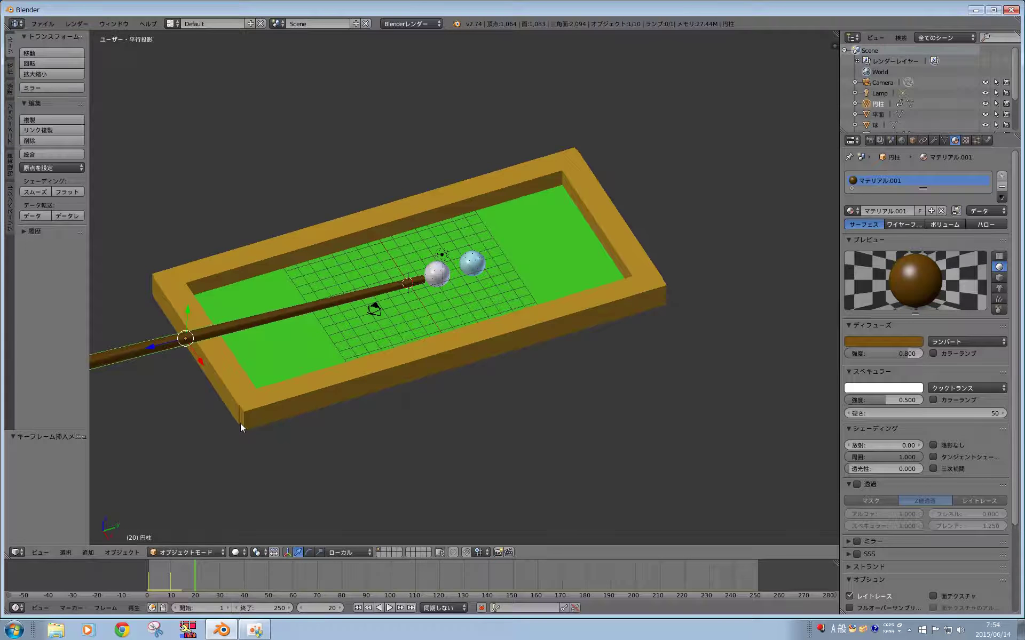
{"action": "middle_click_drag", "start_coordinate": [241, 423], "coordinate": [233, 411]}
{"action": "left_click_drag", "start_coordinate": [158, 340], "coordinate": [174, 335]}
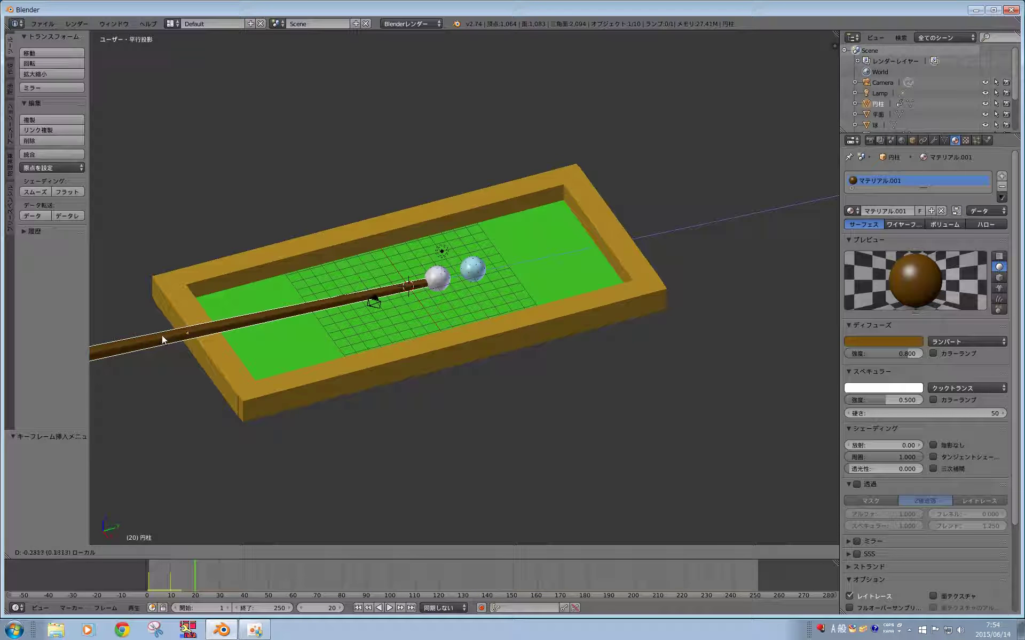
{"action": "key", "text": "i"}
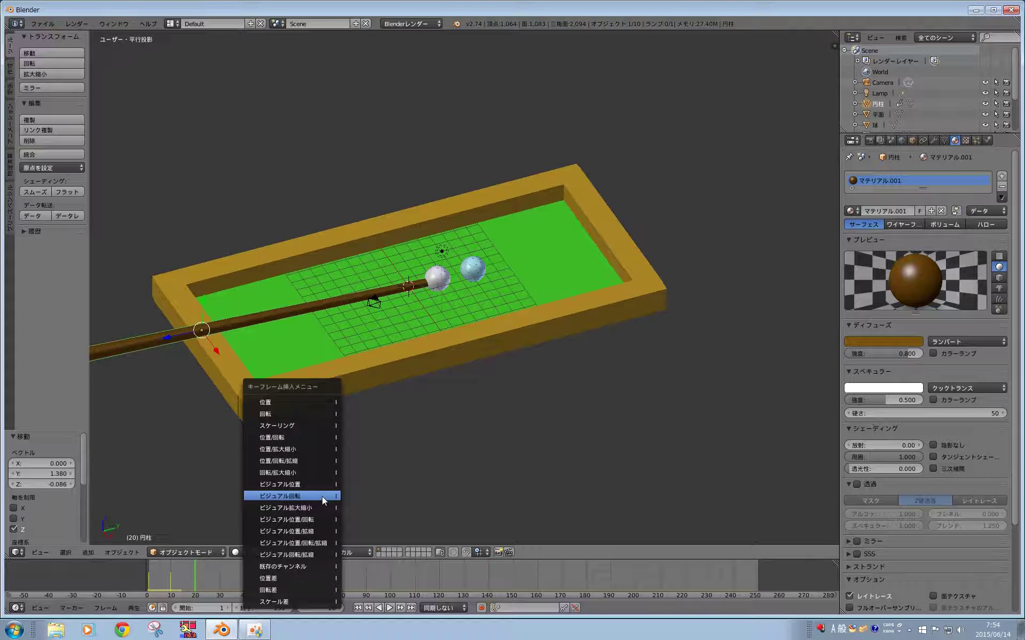
{"action": "left_click", "coordinate": [310, 437]}
{"action": "mouse_move", "coordinate": [193, 571]}
{"action": "left_mouse_down"}
{"action": "mouse_move", "coordinate": [128, 573]}
{"action": "mouse_move", "coordinate": [191, 576]}
{"action": "mouse_move", "coordinate": [143, 591]}
{"action": "mouse_move", "coordinate": [195, 589]}
{"action": "left_mouse_up"}
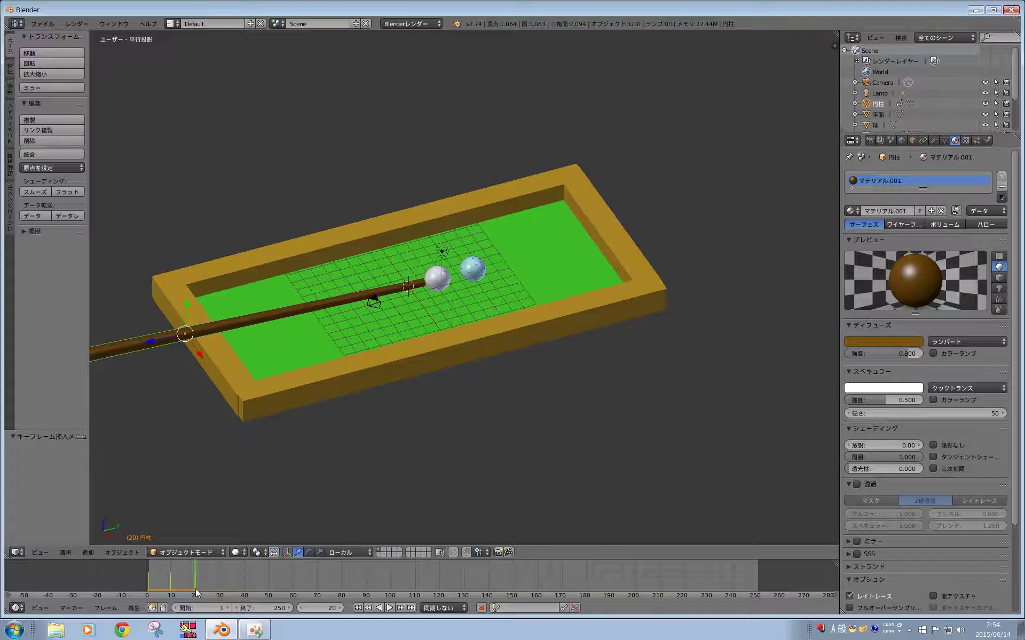
- Play the cue stroke from frame 0, pause it, and drag the playhead back to frame 0
{"action": "middle_click_drag", "start_coordinate": [227, 500], "coordinate": [203, 470]}
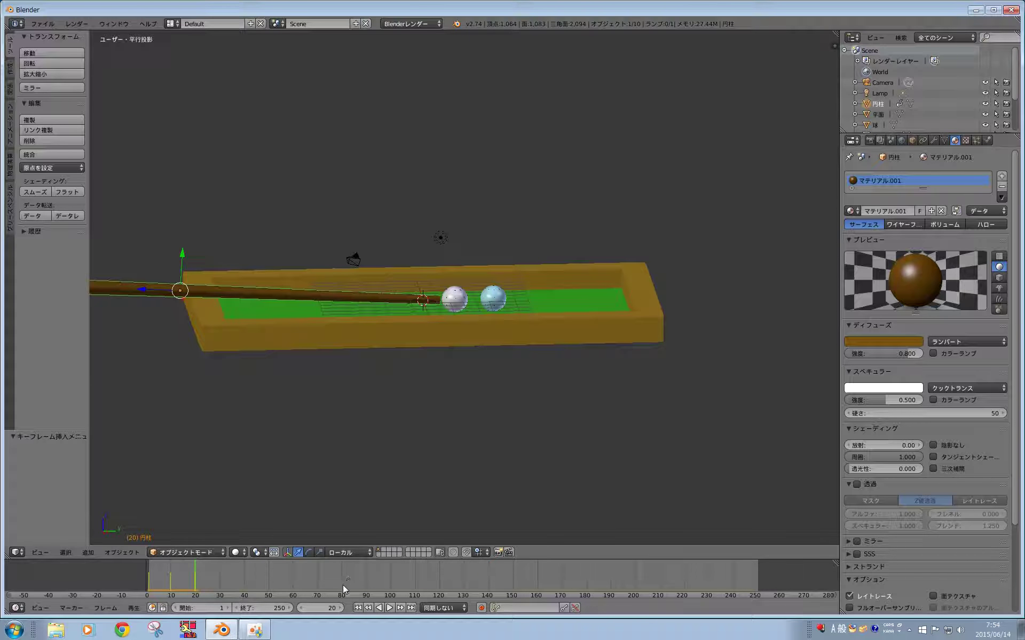
{"action": "left_click", "coordinate": [110, 577]}
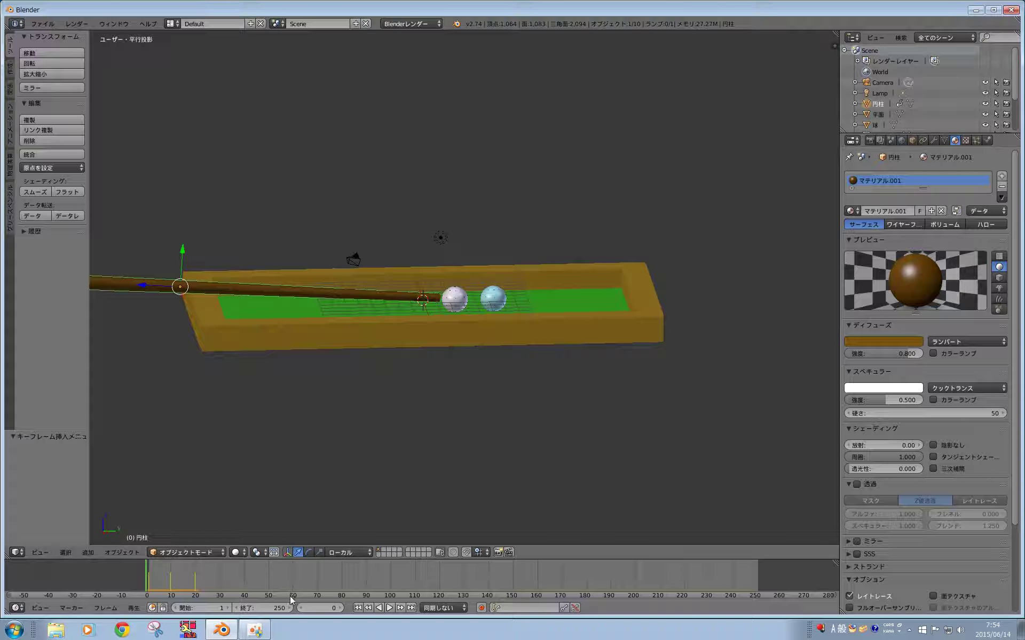
{"action": "left_click", "coordinate": [391, 608]}
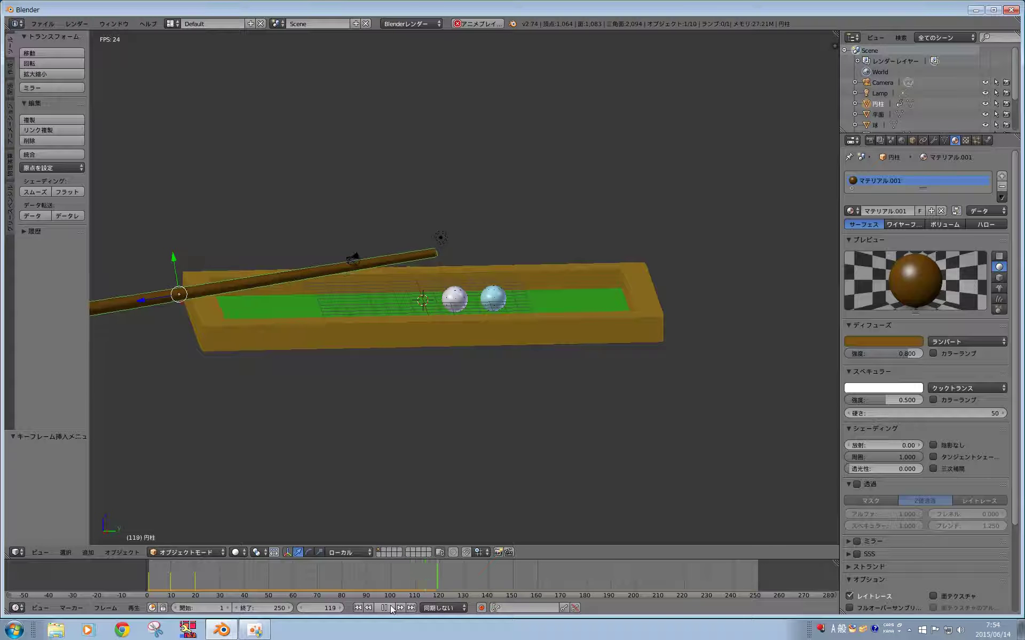
{"action": "left_click", "coordinate": [390, 606]}
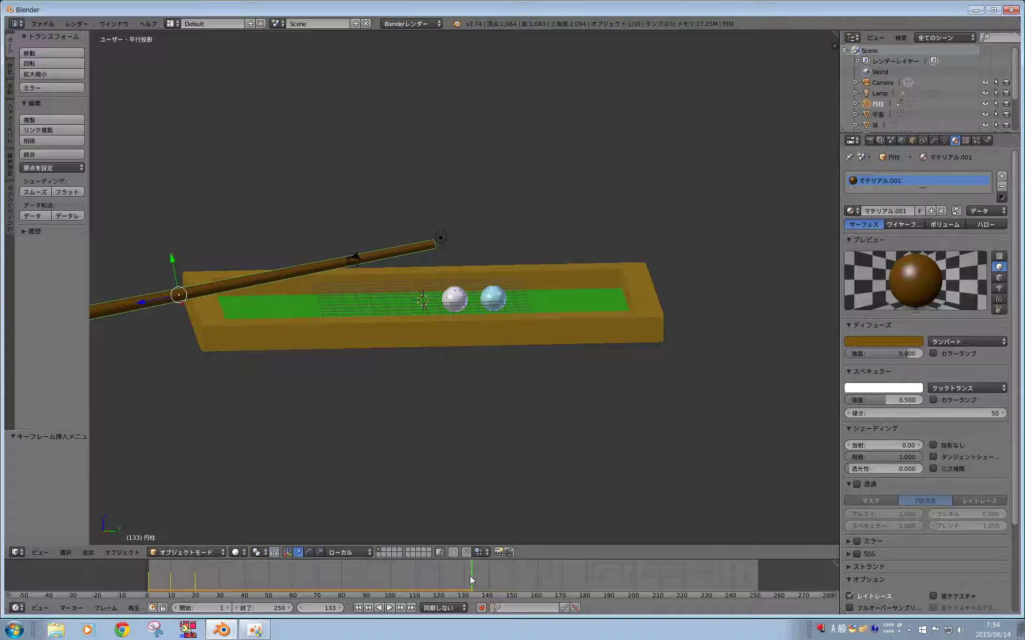
{"action": "mouse_move", "coordinate": [470, 576]}
{"action": "left_mouse_down"}
{"action": "mouse_move", "coordinate": [139, 573]}
{"action": "mouse_move", "coordinate": [172, 571]}
{"action": "left_mouse_up"}
{"action": "left_click_drag", "start_coordinate": [200, 577], "coordinate": [147, 577]}
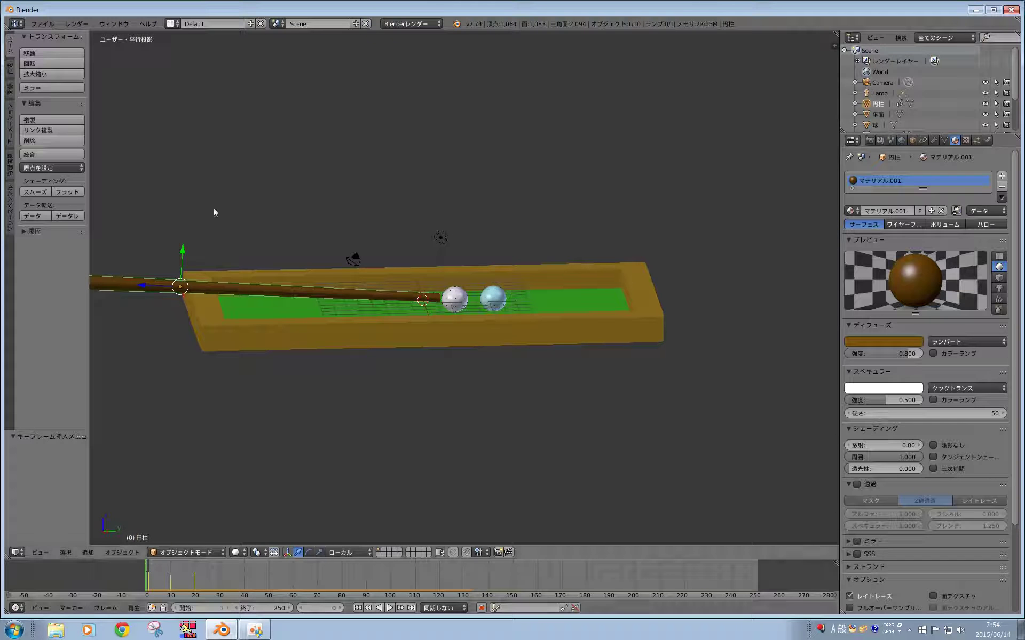
- Delete the cue's keyframes again from the Animation layout
{"action": "left_click", "coordinate": [170, 25]}
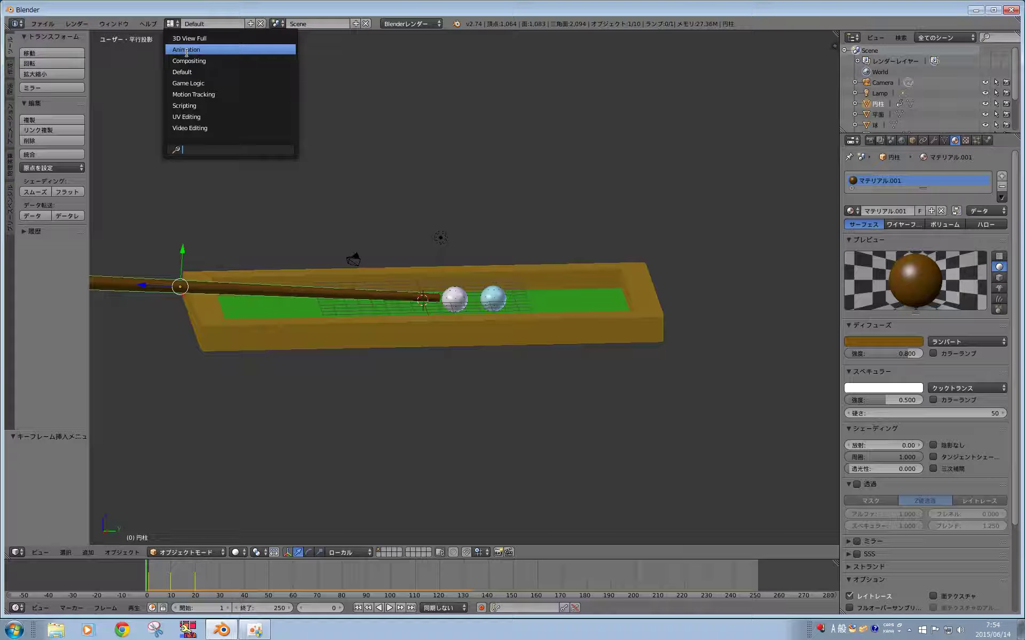
{"action": "left_click", "coordinate": [187, 50]}
{"action": "key", "text": "x"}
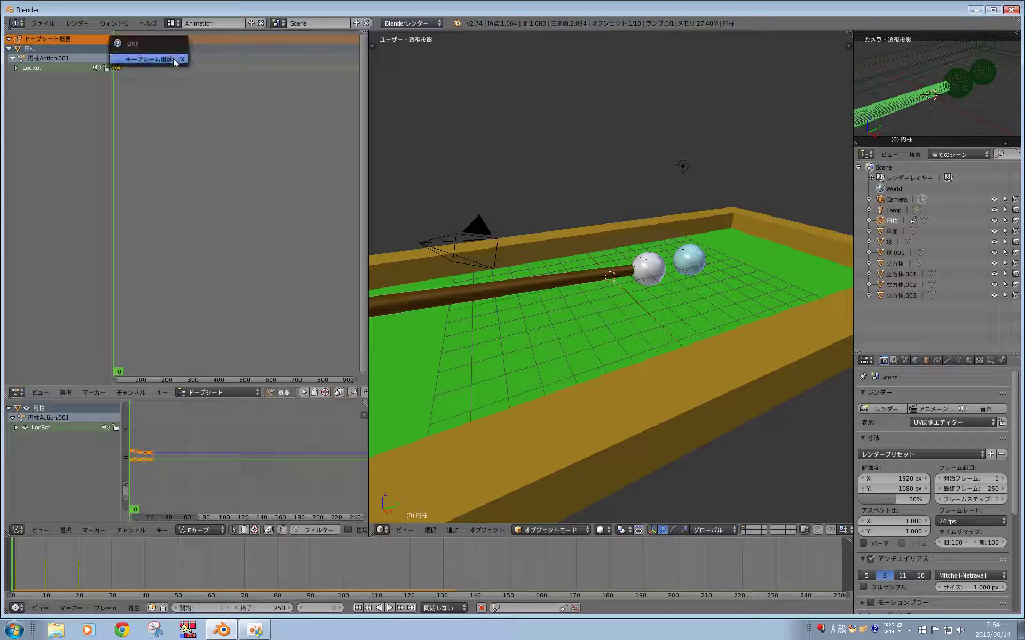
{"action": "left_click", "coordinate": [174, 60]}
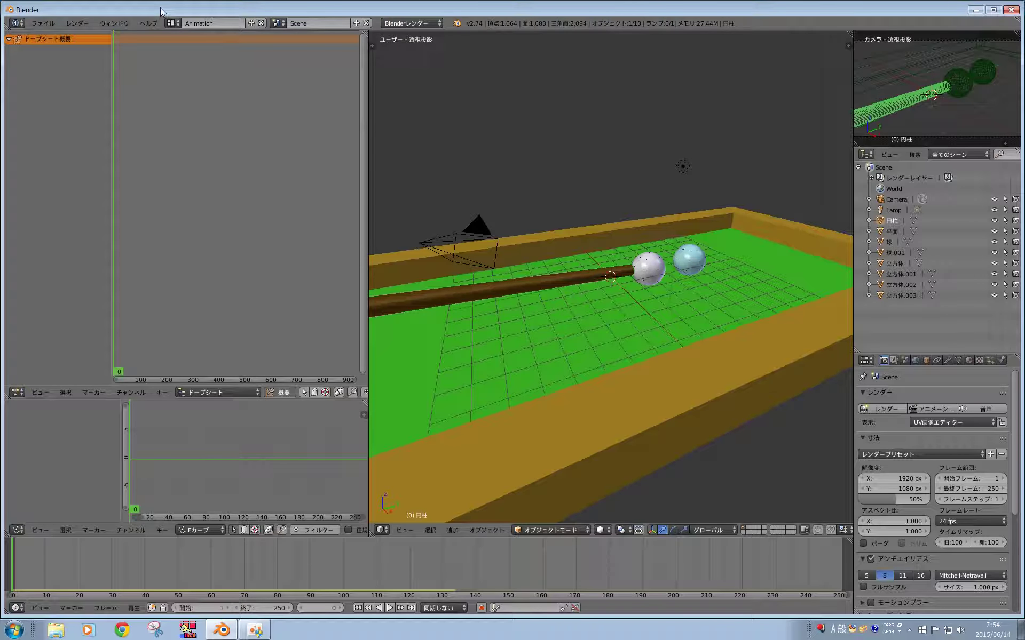
- Return to the Default layout and toggle the viewport's orthographic/perspective projection
{"action": "left_click", "coordinate": [172, 22]}
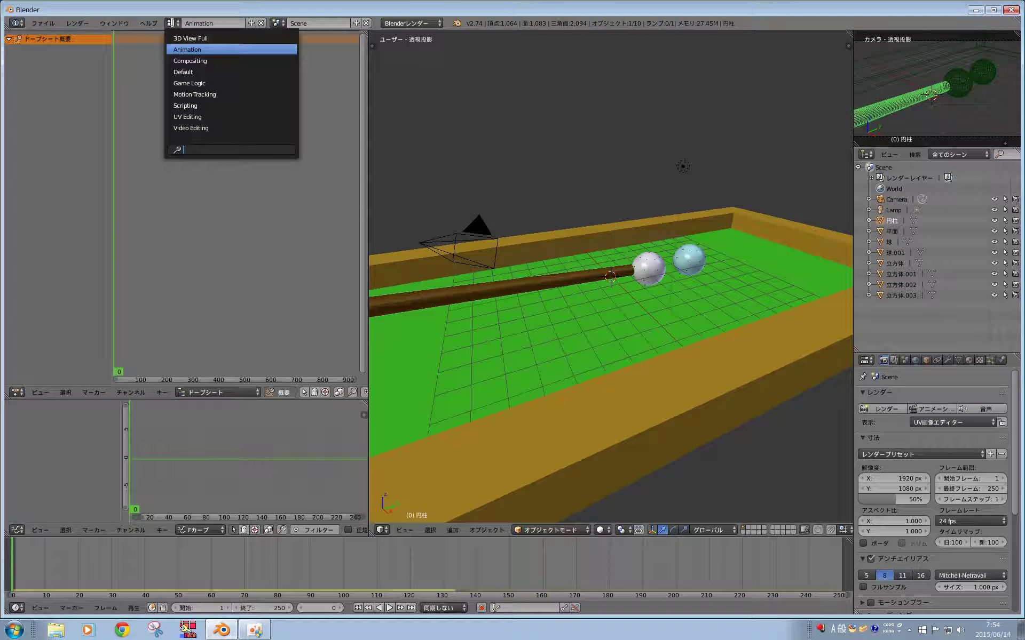
{"action": "left_click", "coordinate": [173, 22]}
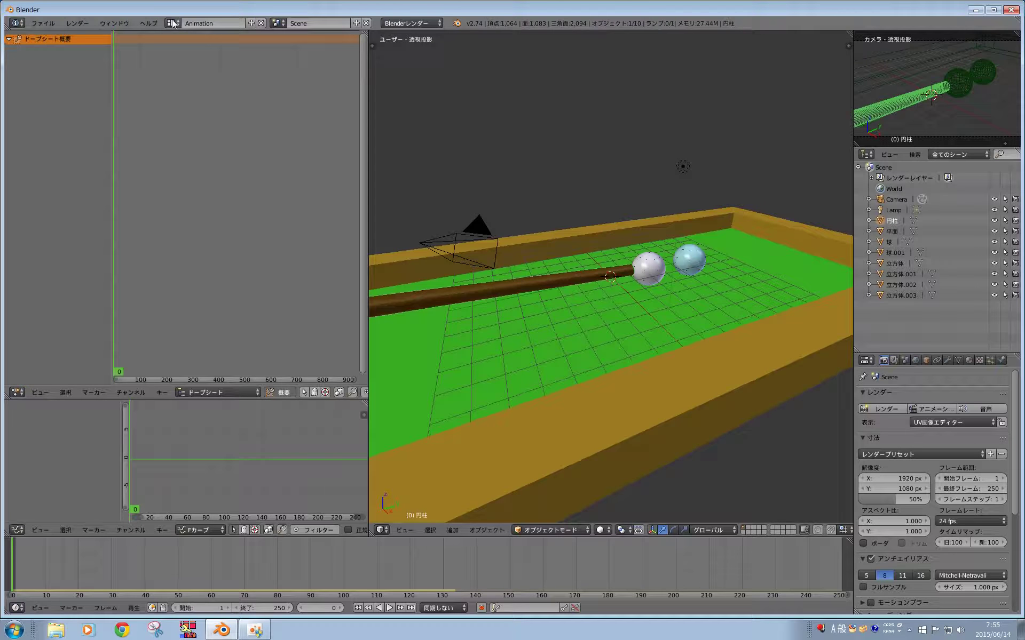
{"action": "left_click", "coordinate": [171, 23]}
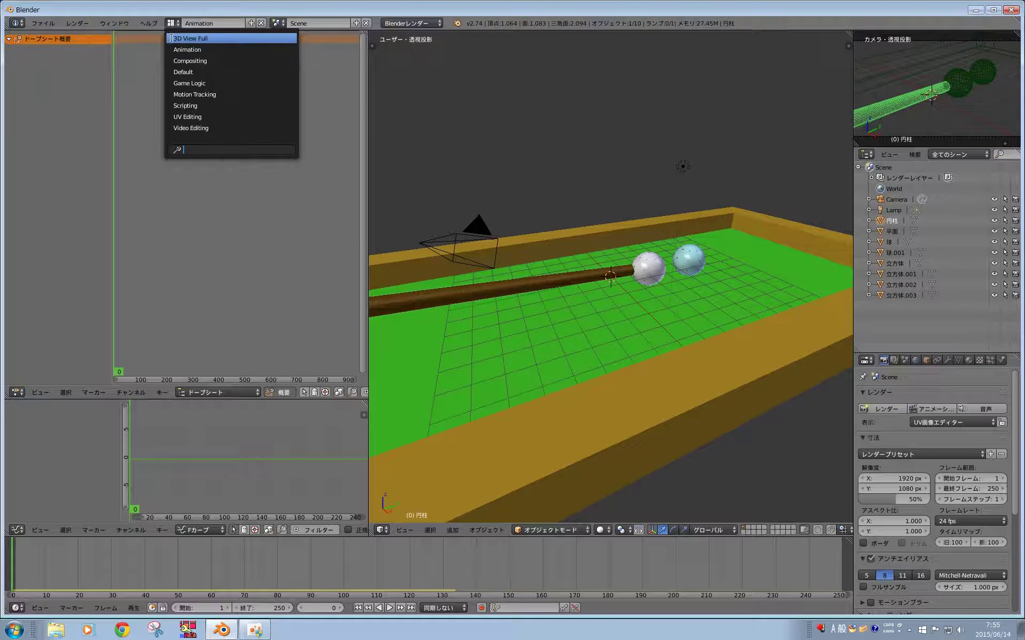
{"action": "left_click", "coordinate": [183, 71]}
{"action": "key", "text": "KP_5"}
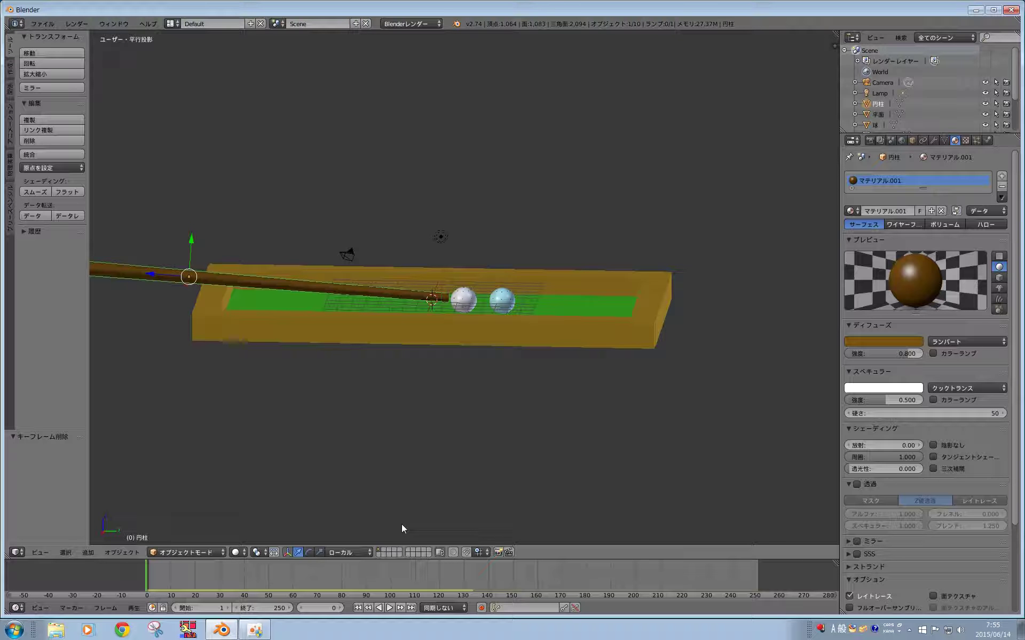
- Set transform orientation to Global and key the cue's LocRot (位置/回転) at frame 1
{"action": "left_click", "coordinate": [346, 553]}
{"action": "middle_click_drag", "start_coordinate": [345, 539], "coordinate": [305, 431]}
{"action": "key", "text": "KP_8"}
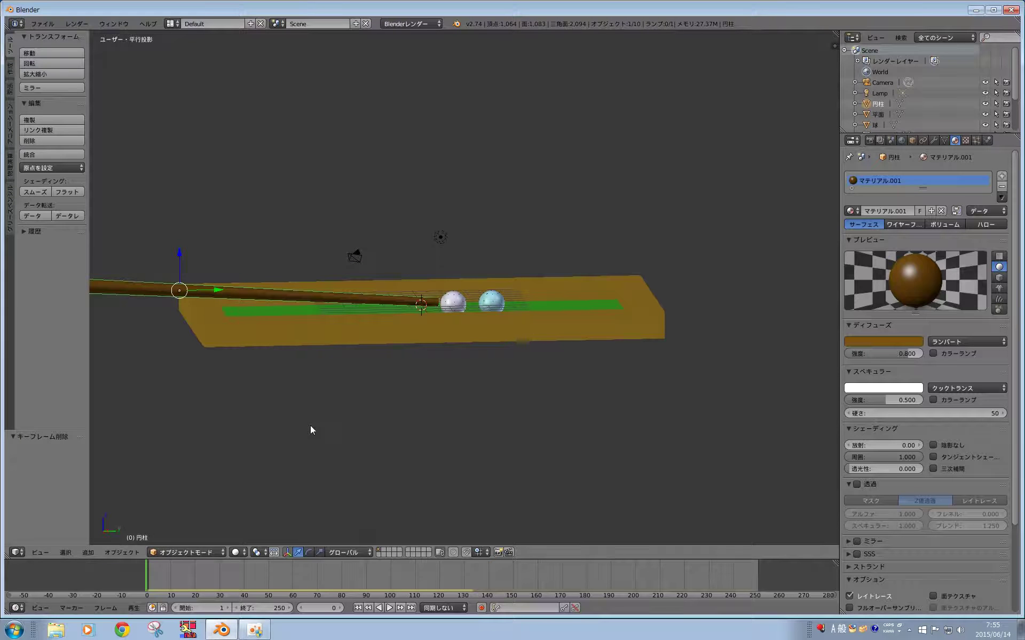
{"action": "key", "text": "KP_8"}
{"action": "key", "text": "KP_8"}
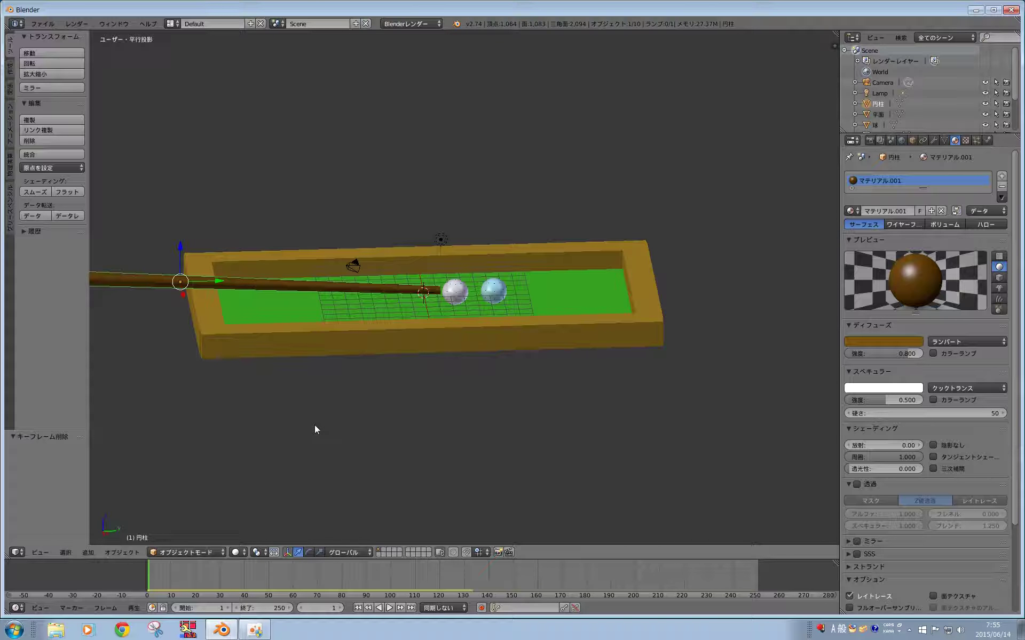
{"action": "key", "text": "i"}
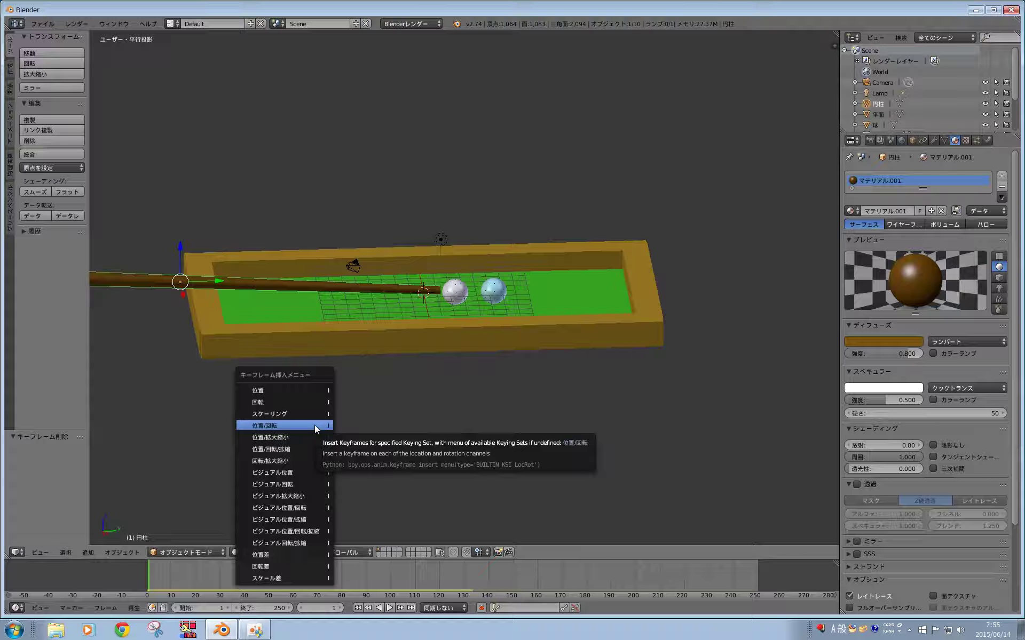
{"action": "left_click", "coordinate": [314, 424]}
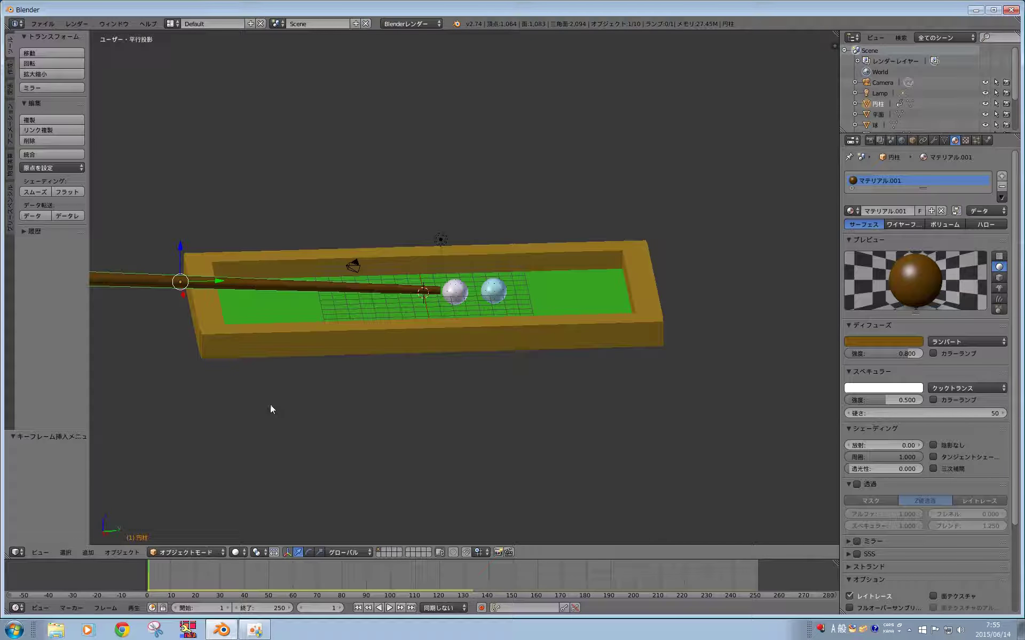
- Scrub a few frames forward, then return the timeline to frame 1
{"action": "mouse_move", "coordinate": [160, 576]}
{"action": "left_mouse_down"}
{"action": "mouse_move", "coordinate": [146, 579]}
{"action": "mouse_move", "coordinate": [346, 596]}
{"action": "left_mouse_up"}
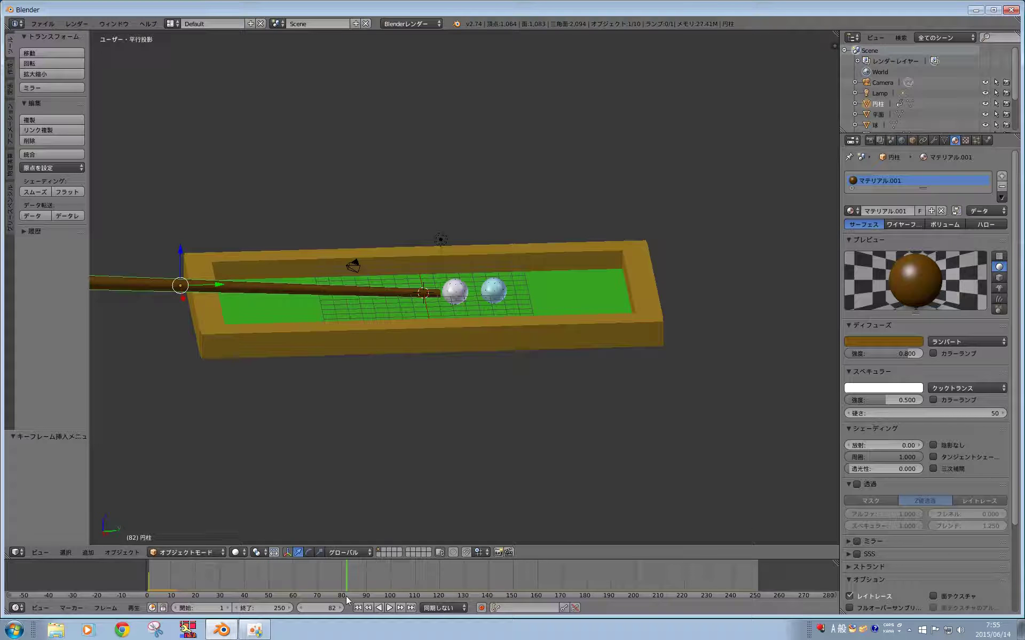
{"action": "left_click_drag", "start_coordinate": [200, 593], "coordinate": [150, 592]}
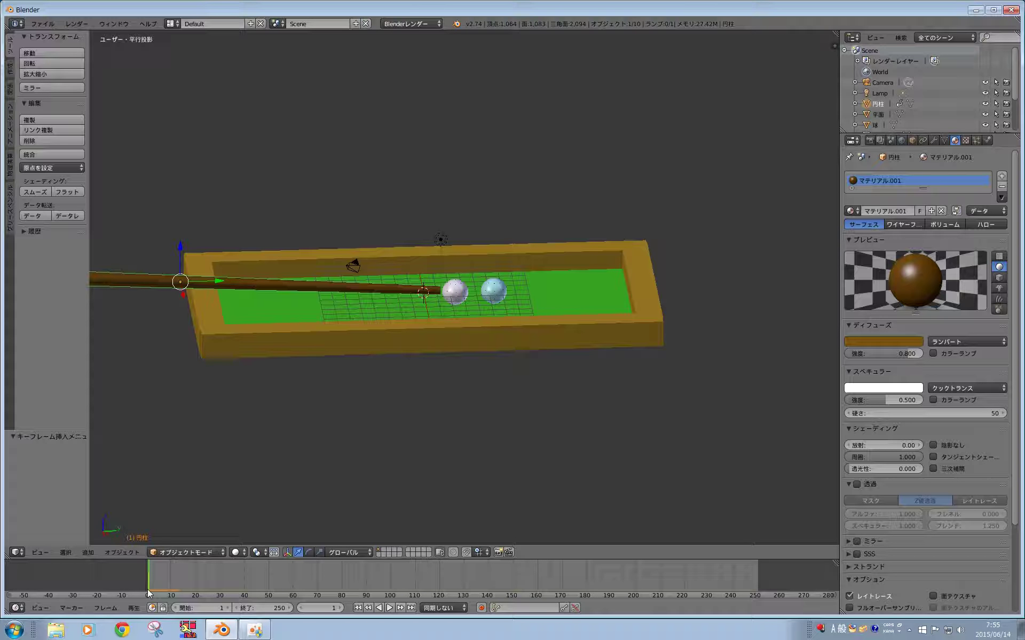
{"action": "left_click_drag", "start_coordinate": [148, 591], "coordinate": [149, 592]}
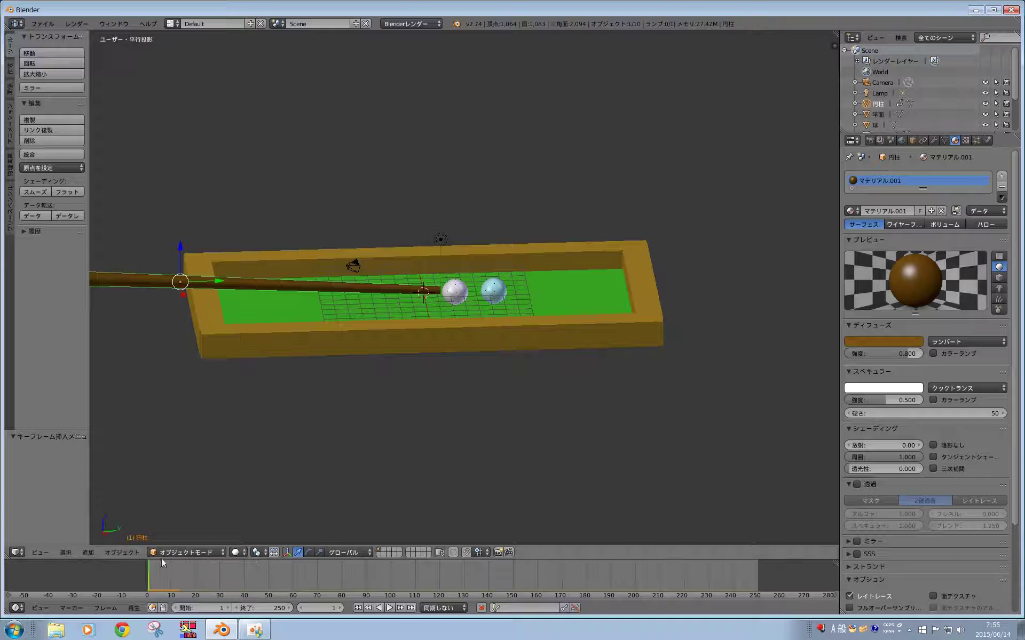
{"action": "left_click_drag", "start_coordinate": [153, 571], "coordinate": [148, 576]}
{"action": "middle_click_drag", "start_coordinate": [279, 452], "coordinate": [276, 457]}
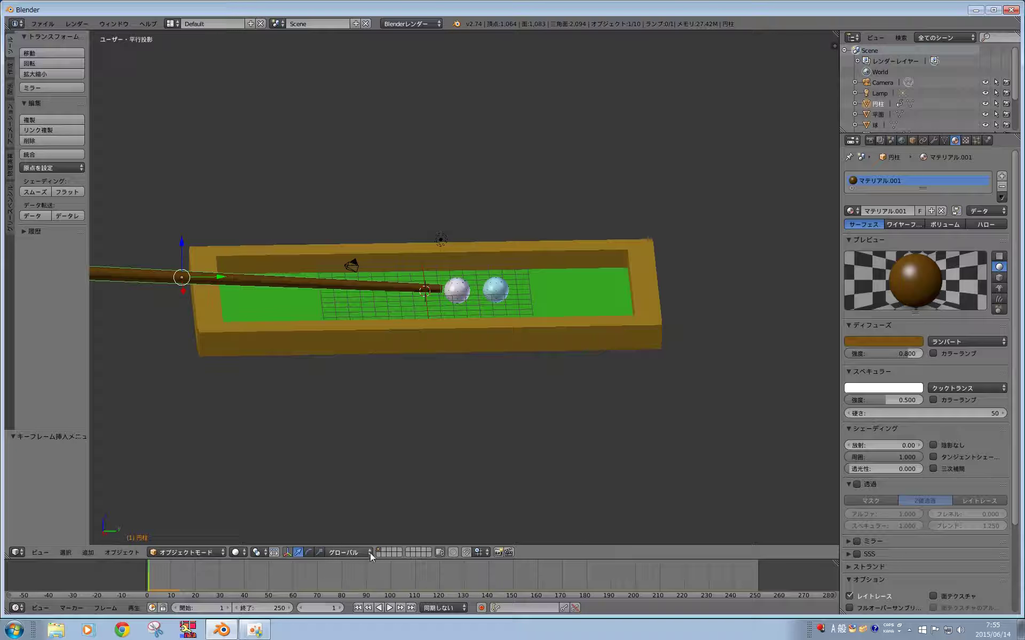
- Switch transform orientation to Local and tick Animated (アニメ) in the cue's Rigid Body physics
{"action": "left_click", "coordinate": [437, 608]}
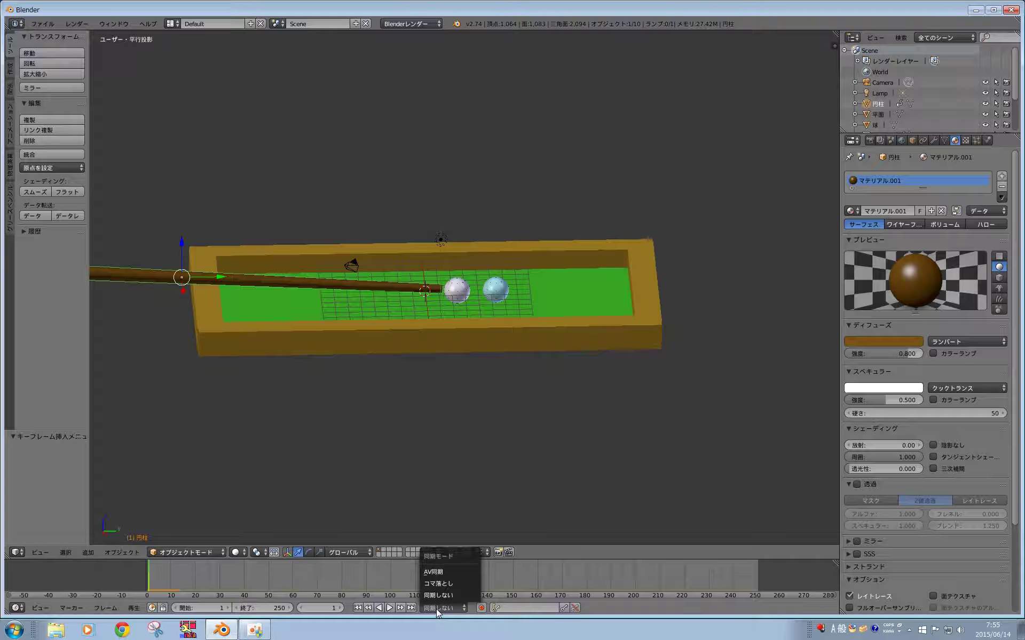
{"action": "left_click", "coordinate": [347, 554]}
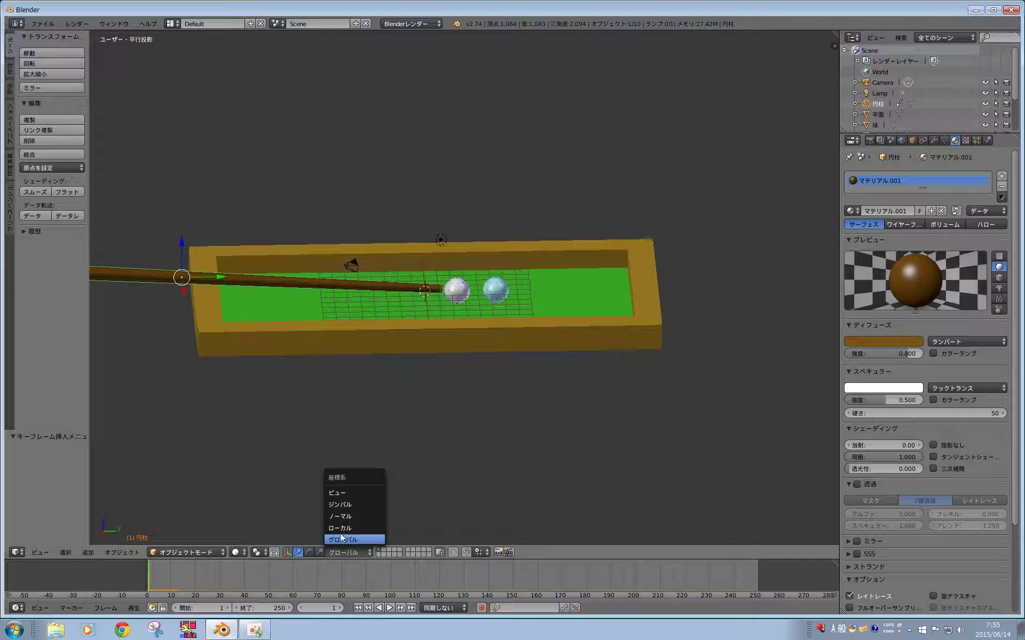
{"action": "left_click", "coordinate": [339, 528]}
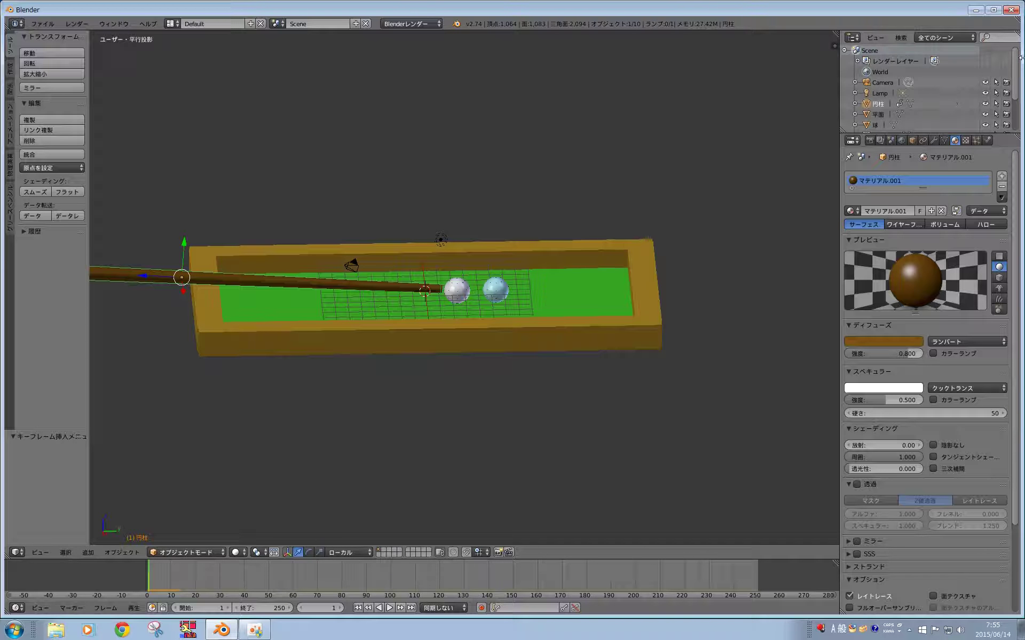
{"action": "left_click", "coordinate": [987, 140]}
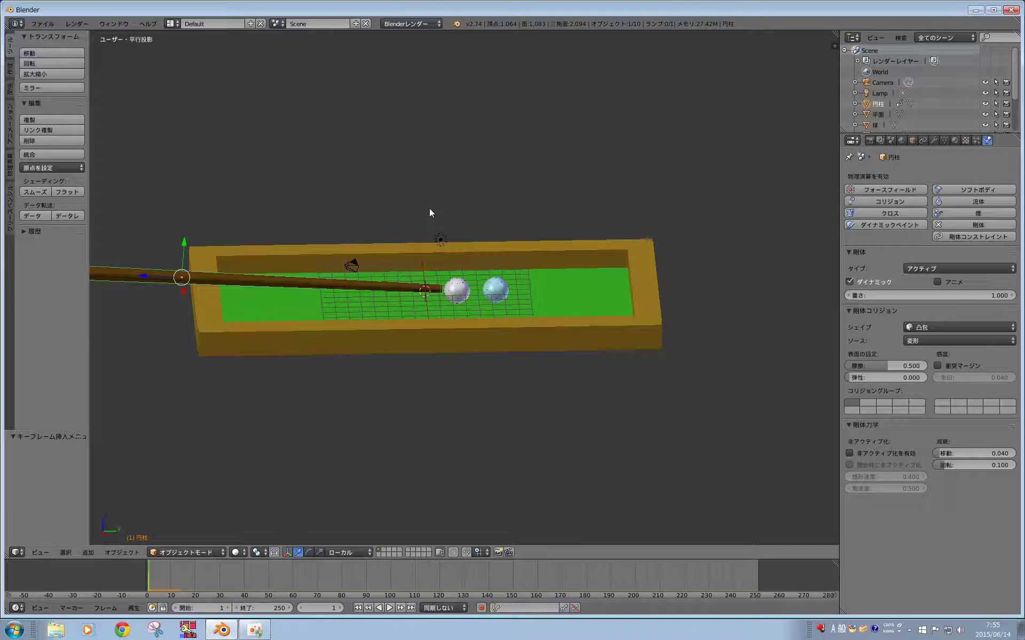
{"action": "middle_click_drag", "start_coordinate": [429, 208], "coordinate": [430, 190]}
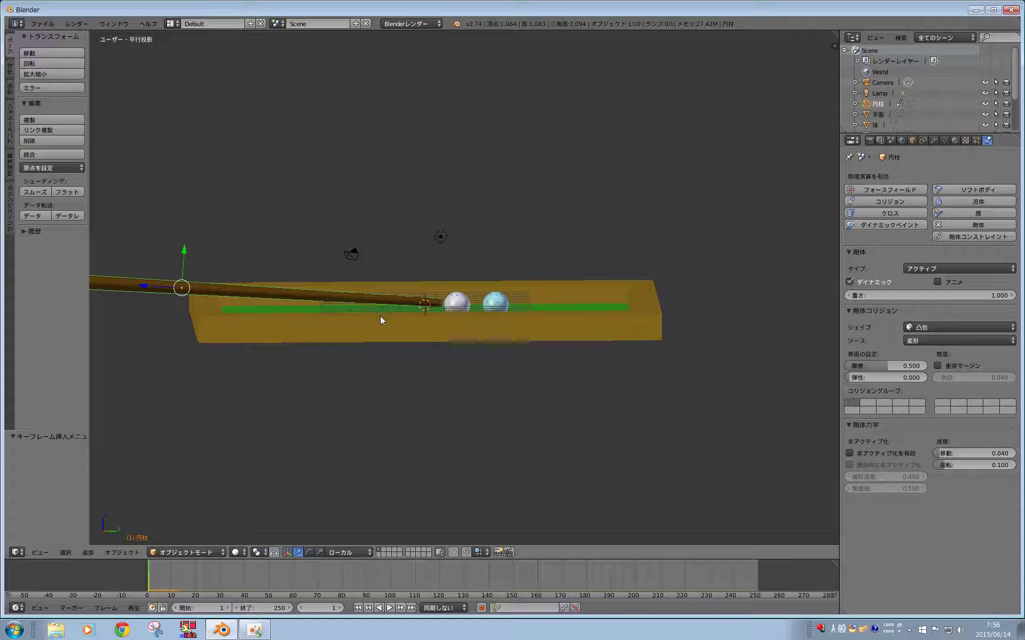
{"action": "middle_click_drag", "start_coordinate": [454, 398], "coordinate": [449, 416]}
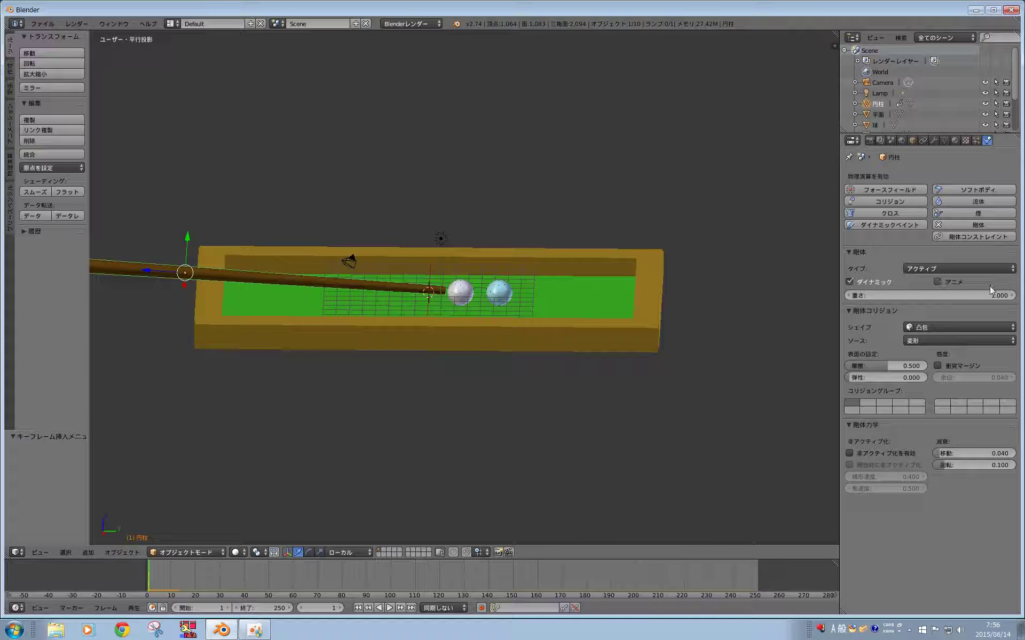
{"action": "left_click", "coordinate": [939, 281]}
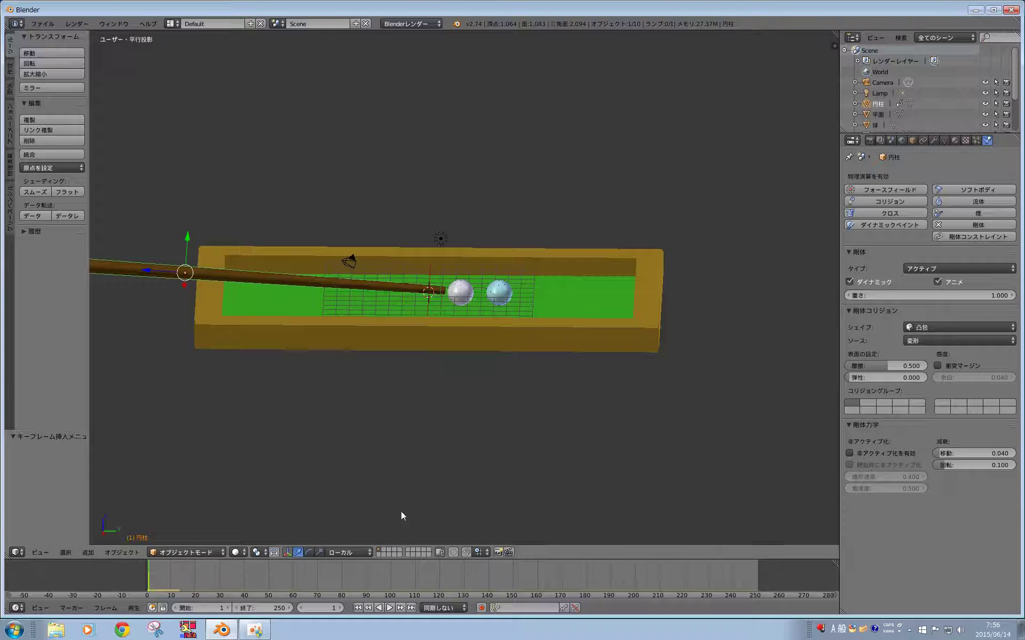
- At frame 10, slide the cue back along its length and key its LocRot
{"action": "left_click", "coordinate": [147, 581]}
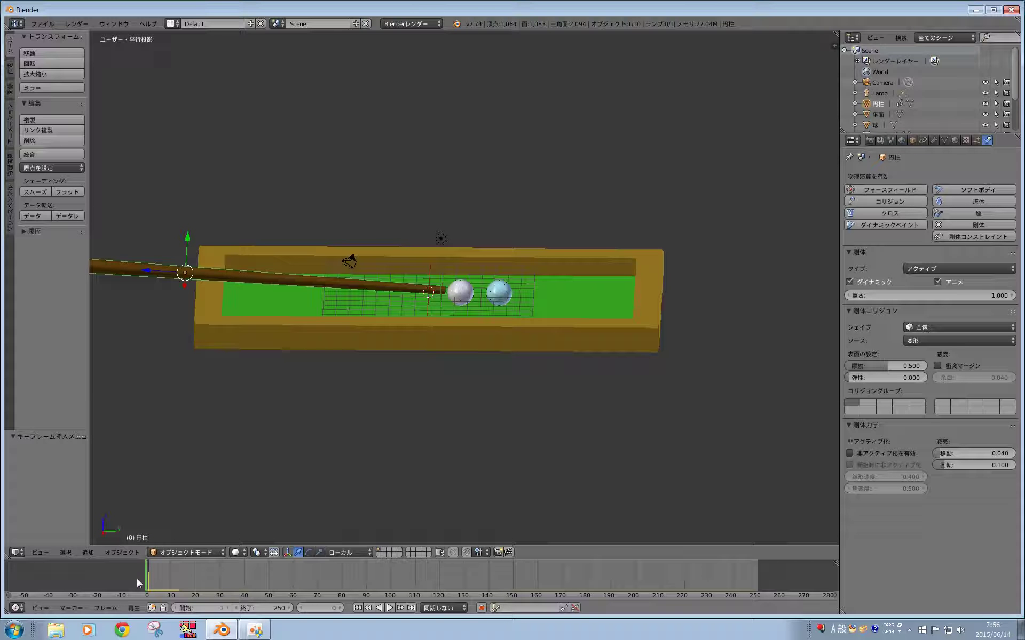
{"action": "left_click", "coordinate": [148, 581]}
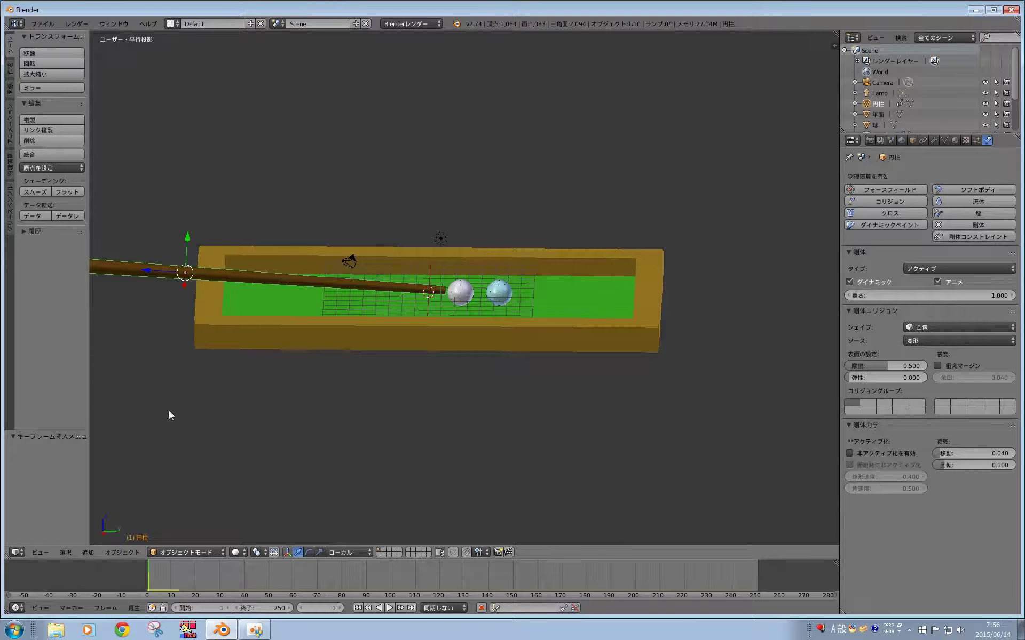
{"action": "scroll", "coordinate": [169, 410], "scroll_direction": "down", "scroll_amount": 2}
{"action": "scroll", "coordinate": [231, 324], "scroll_direction": "up", "scroll_amount": 1}
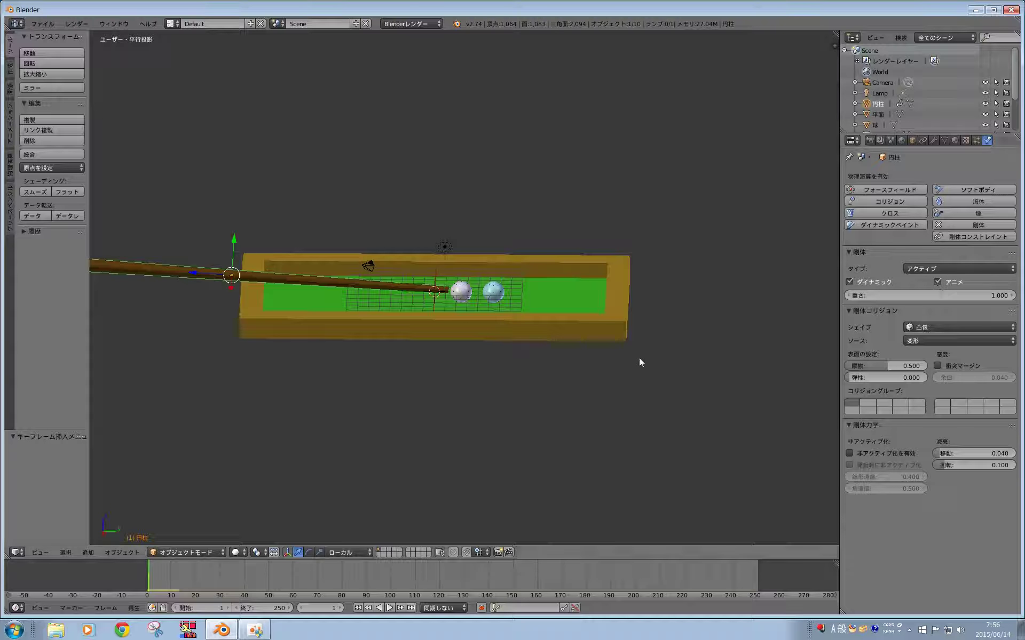
{"action": "left_click_drag", "start_coordinate": [152, 577], "coordinate": [170, 584]}
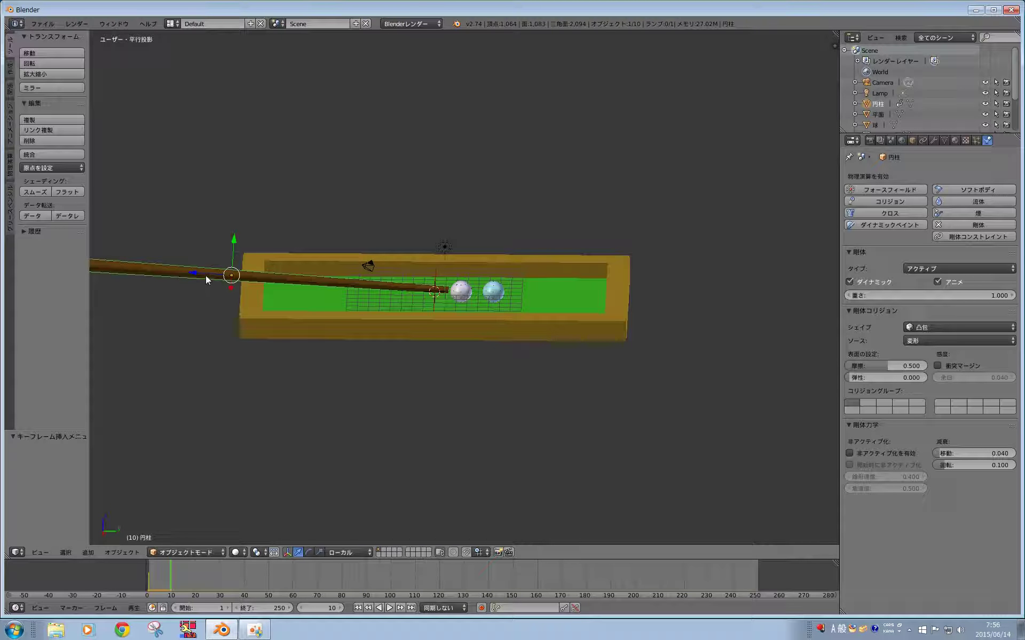
{"action": "left_click_drag", "start_coordinate": [202, 274], "coordinate": [194, 274]}
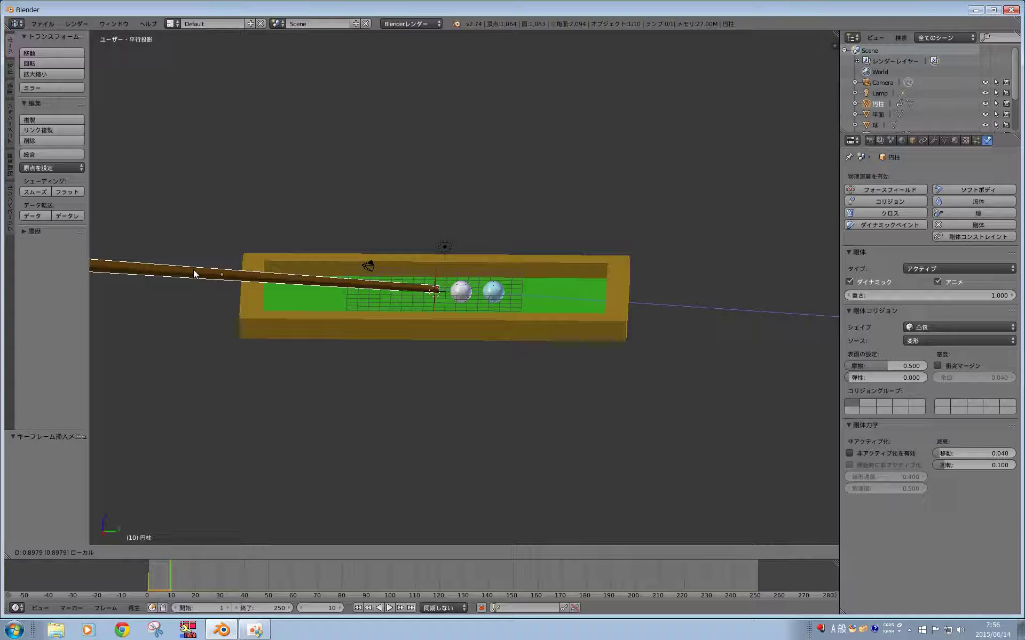
{"action": "key", "text": "i"}
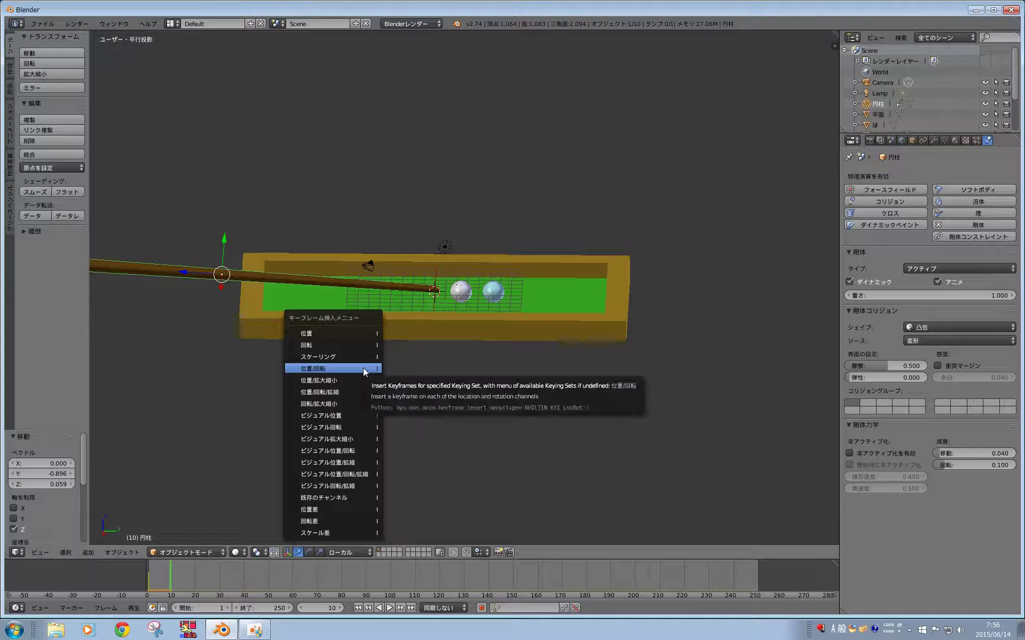
{"action": "left_click", "coordinate": [363, 367]}
- At frame 20, slide the cue forward to the white ball in wireframe and key its LocRot
{"action": "left_click_drag", "start_coordinate": [173, 573], "coordinate": [195, 579]}
{"action": "key", "text": "KP_5"}
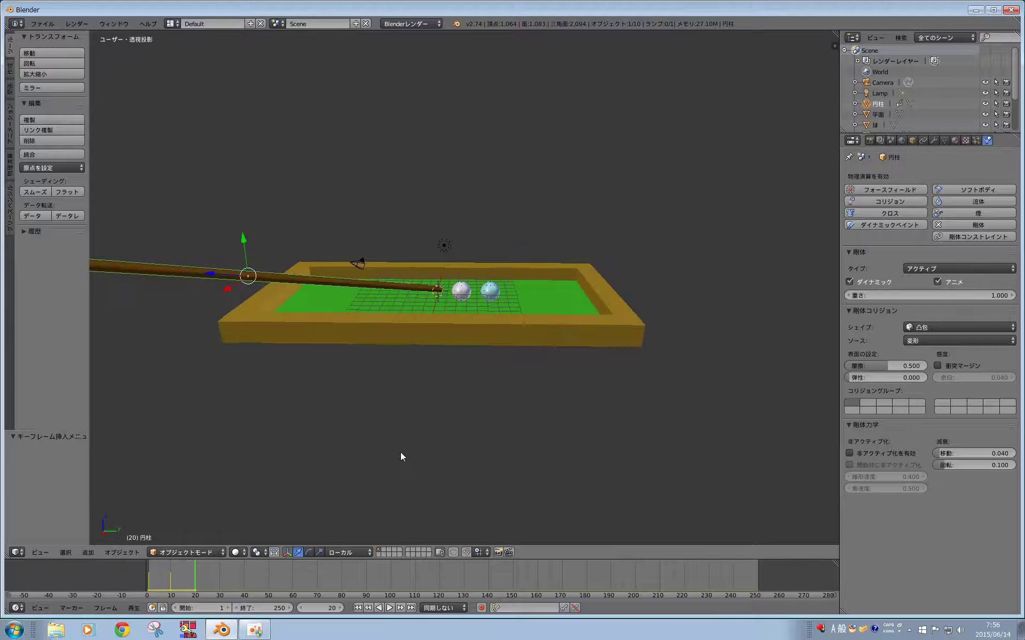
{"action": "key", "text": "KP_3"}
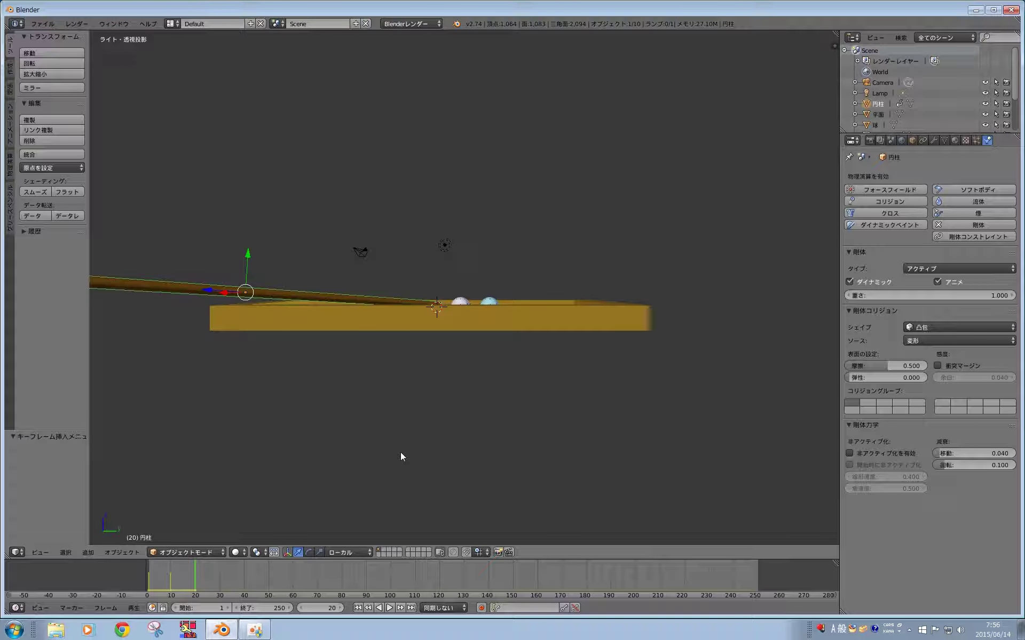
{"action": "key", "text": "KP_5"}
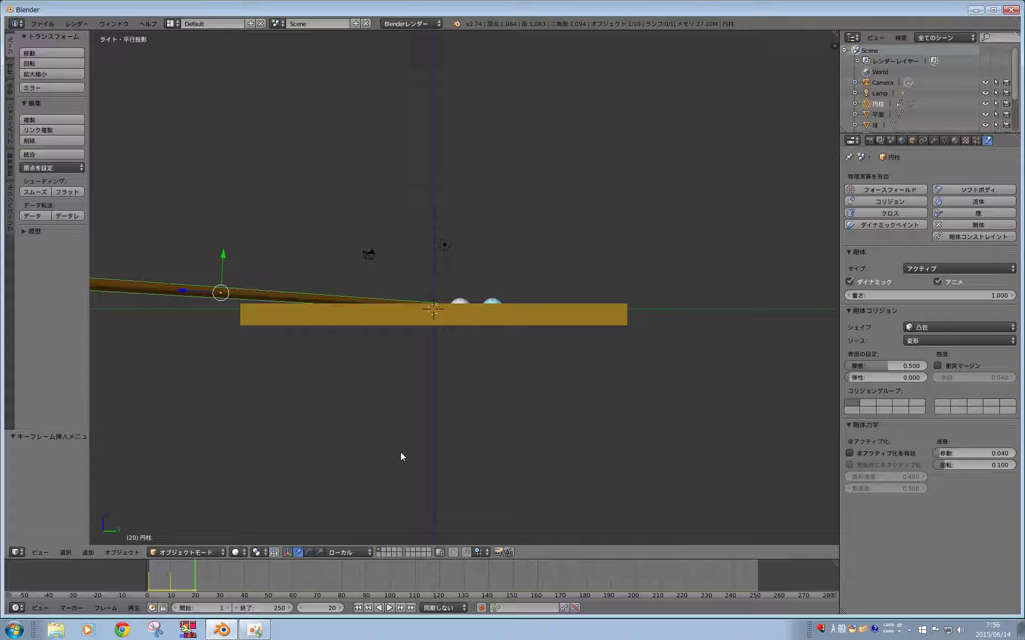
{"action": "key", "text": "z"}
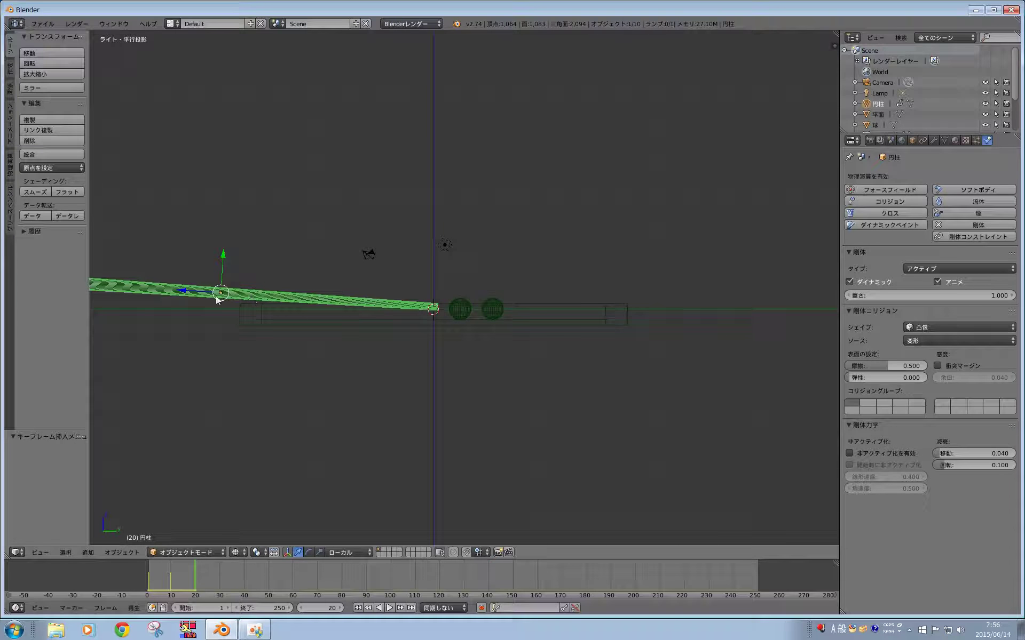
{"action": "left_click_drag", "start_coordinate": [199, 291], "coordinate": [217, 298]}
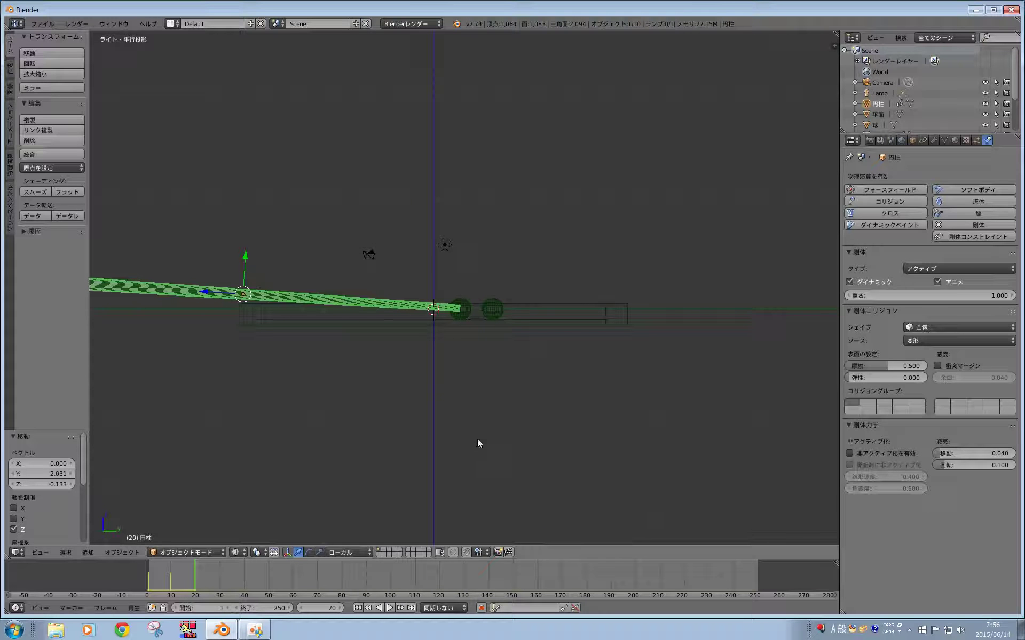
{"action": "key", "text": "i"}
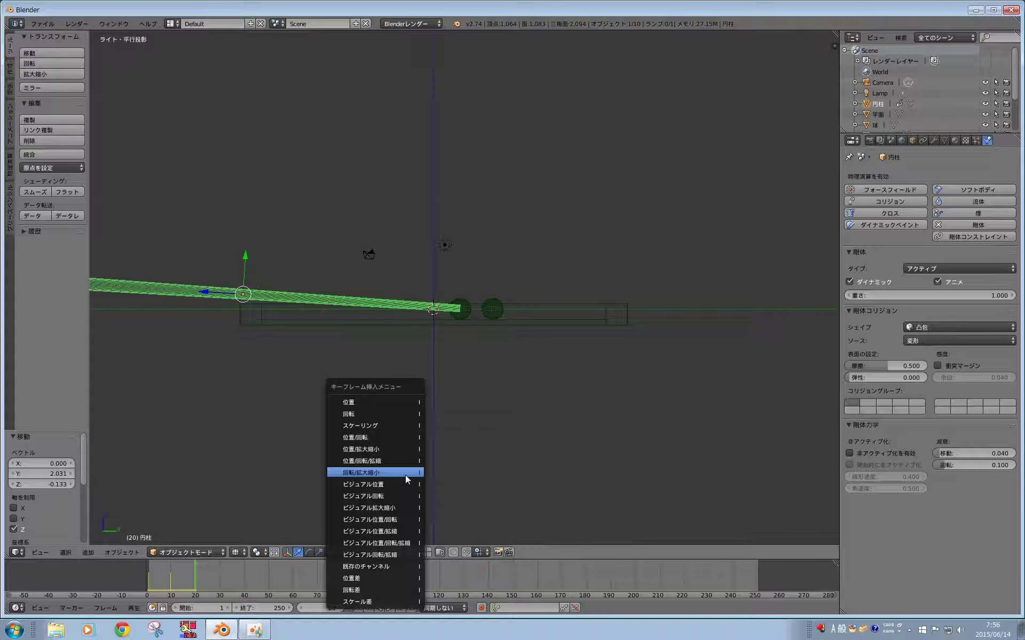
{"action": "left_click", "coordinate": [398, 438]}
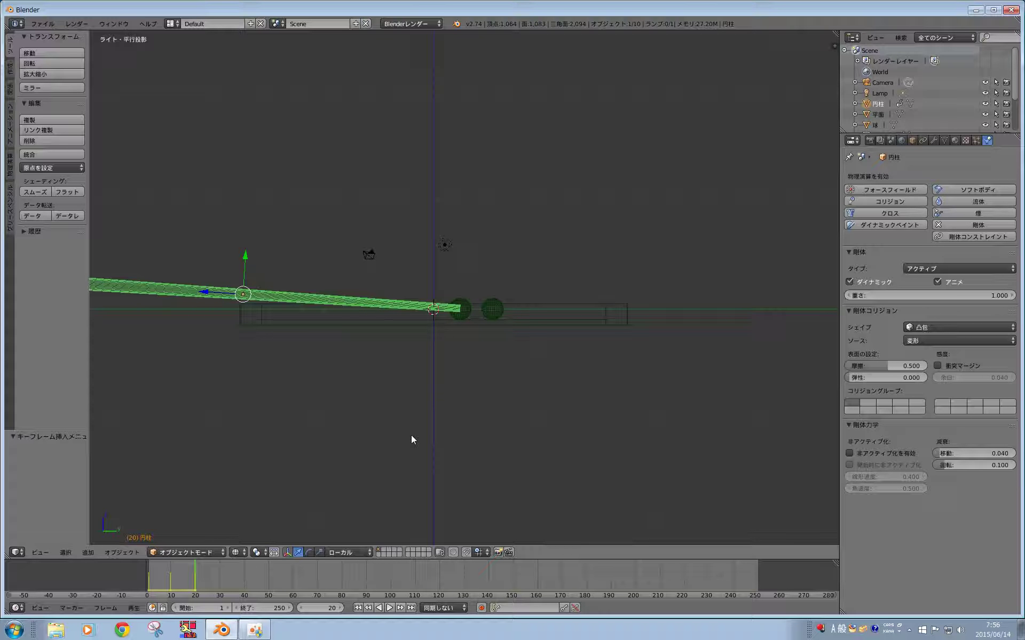
{"action": "key", "text": "z"}
{"action": "middle_click_drag", "start_coordinate": [455, 347], "coordinate": [460, 377]}
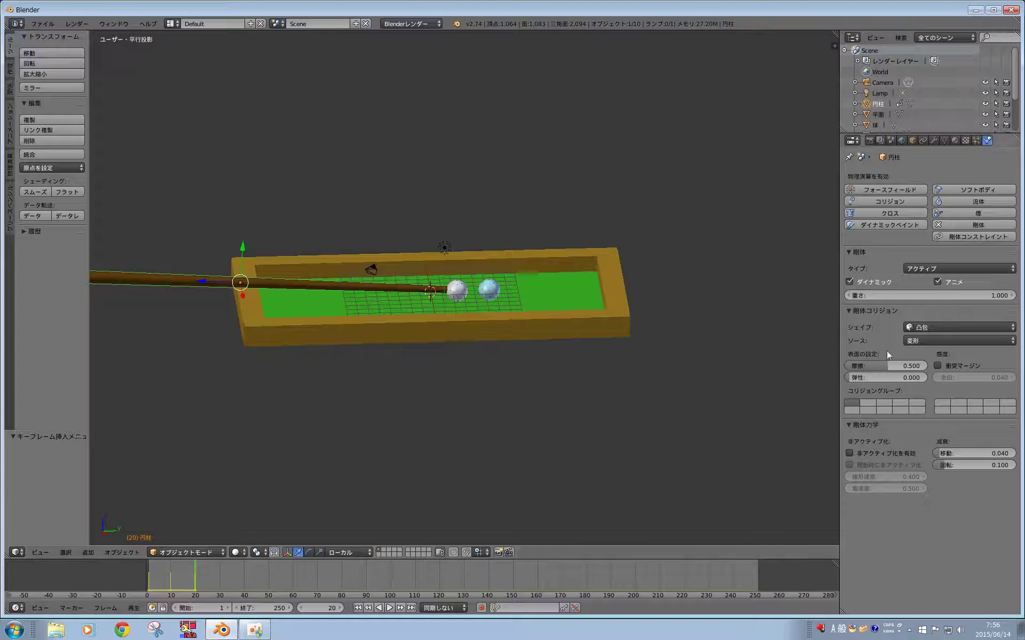
{"action": "middle_click_drag", "start_coordinate": [591, 417], "coordinate": [591, 451]}
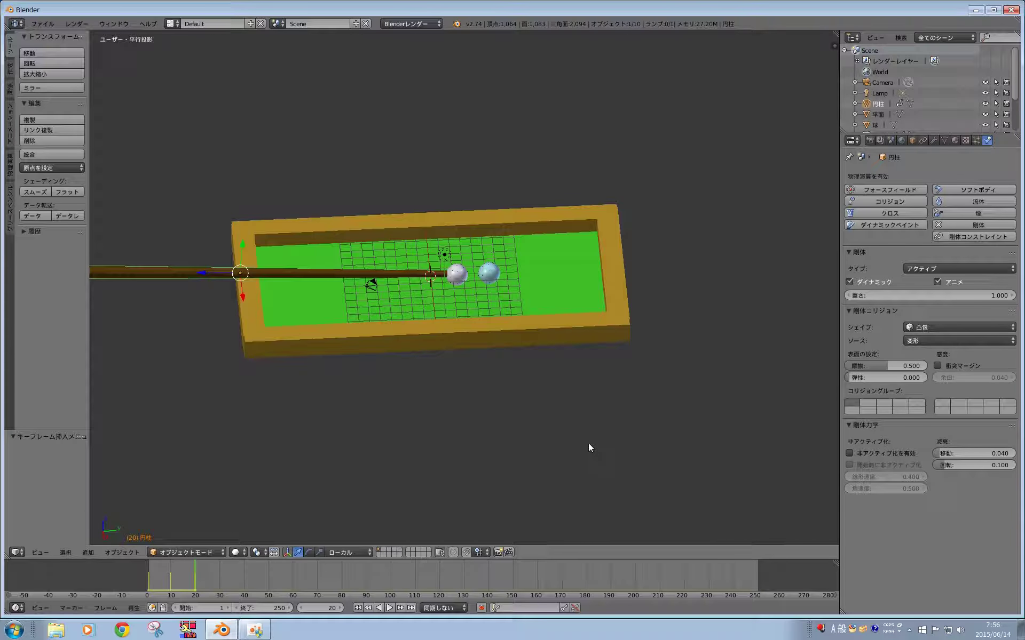
{"action": "left_click", "coordinate": [986, 329]}
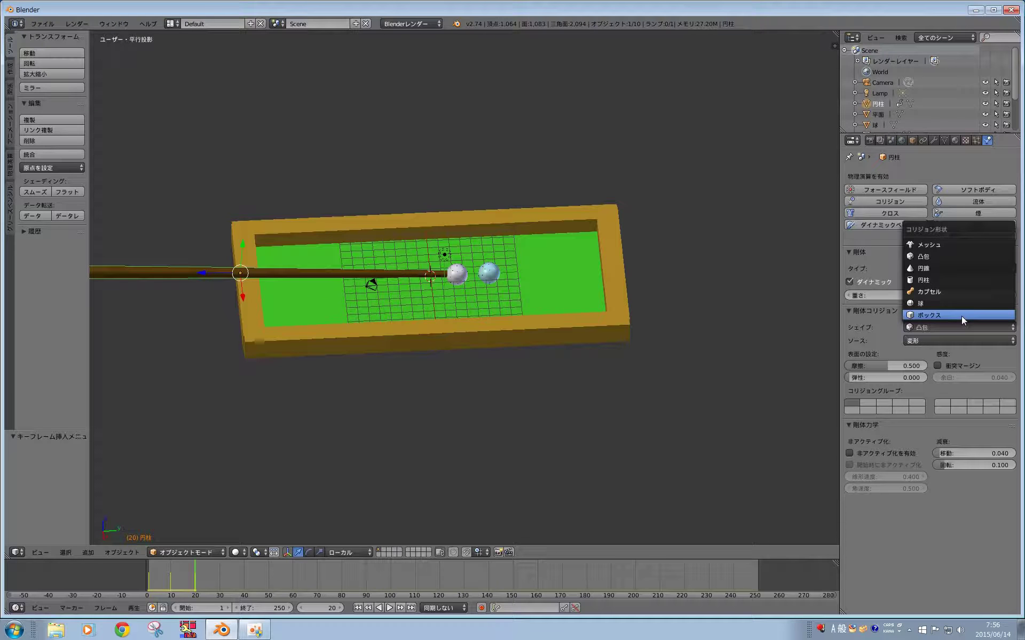
{"action": "left_click", "coordinate": [924, 256]}
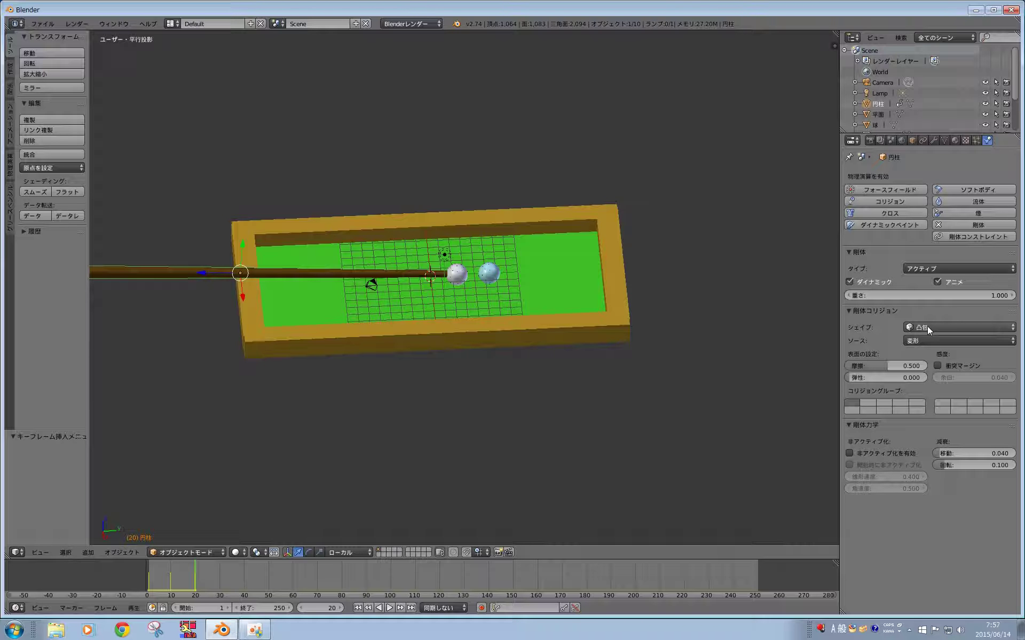
{"action": "left_click", "coordinate": [955, 328]}
{"action": "left_click", "coordinate": [955, 328]}
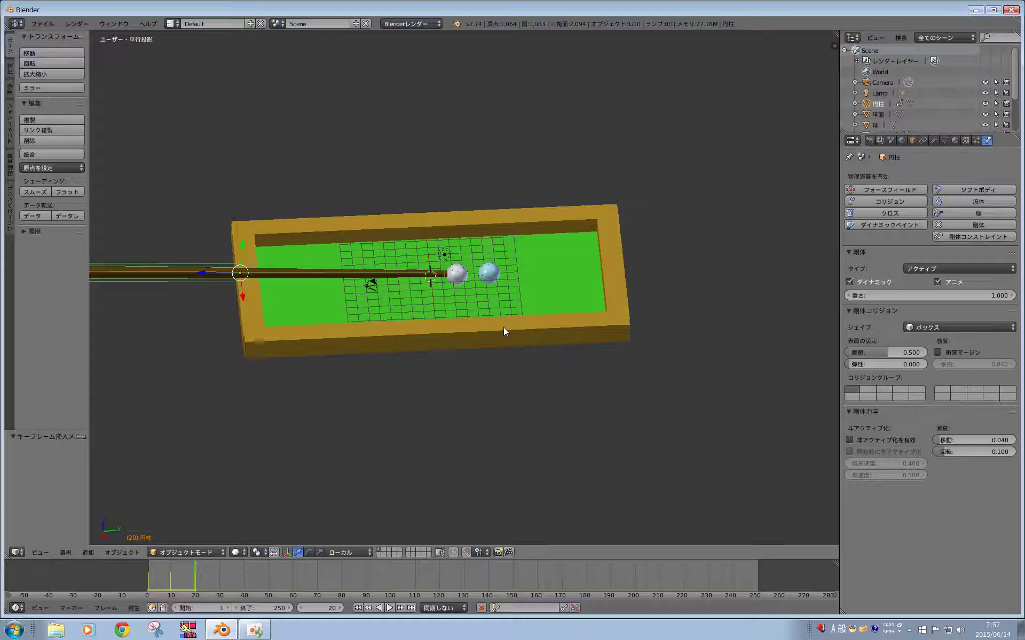
{"action": "left_click", "coordinate": [947, 329]}
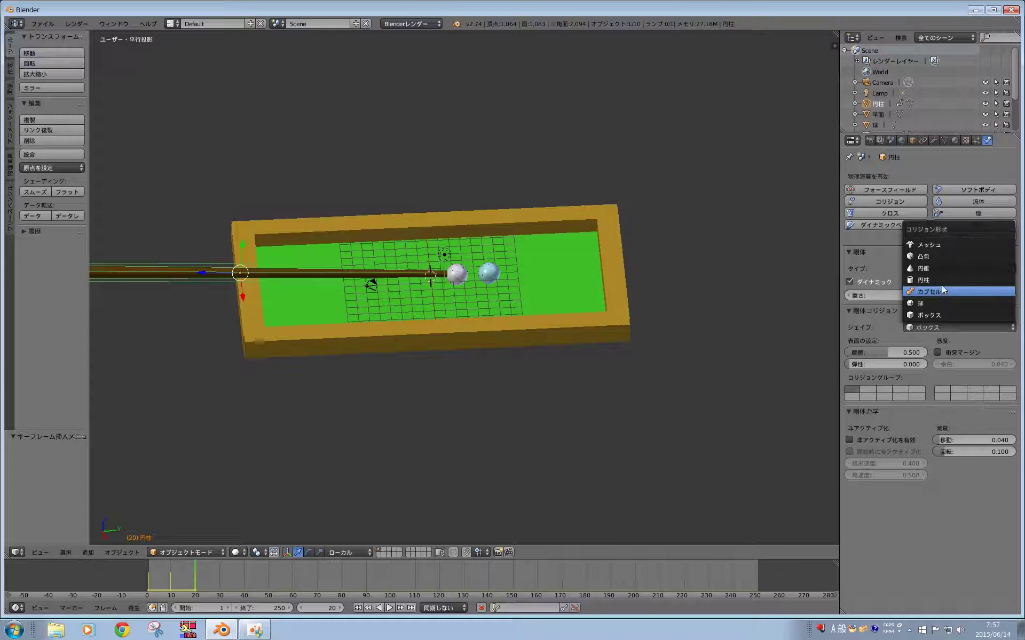
{"action": "left_click", "coordinate": [937, 260]}
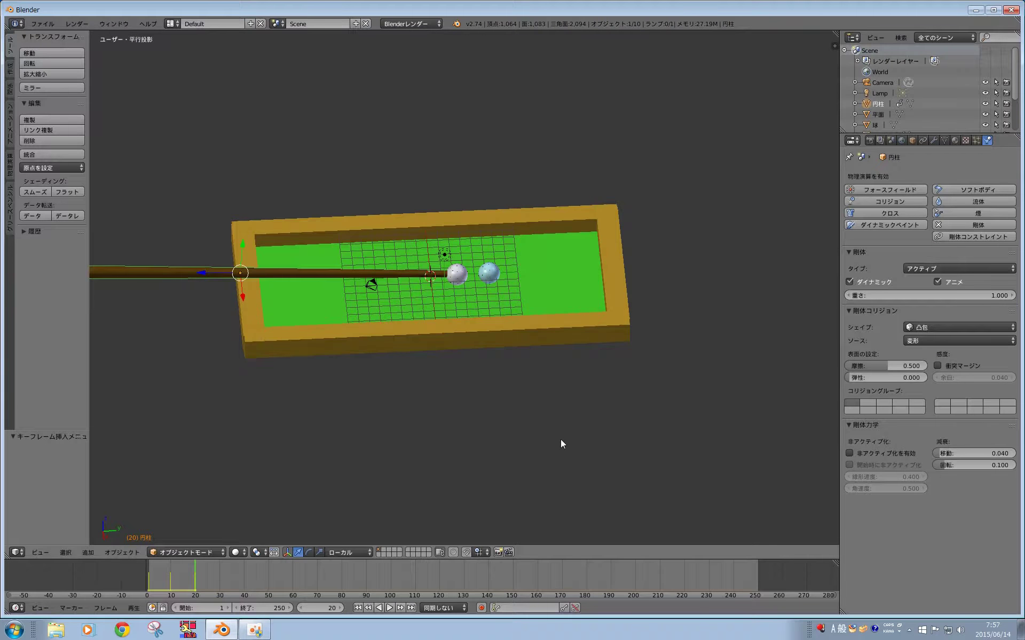
{"action": "mouse_move", "coordinate": [560, 440]}
{"action": "middle_mouse_down"}
{"action": "mouse_move", "coordinate": [567, 396]}
{"action": "mouse_move", "coordinate": [422, 526]}
{"action": "middle_mouse_up"}
- Play the simulation from frame 0, pausing at frames 50 and 141 to inspect the balls
{"action": "scroll", "coordinate": [422, 526], "scroll_direction": "down", "scroll_amount": 20, "text": "alt"}
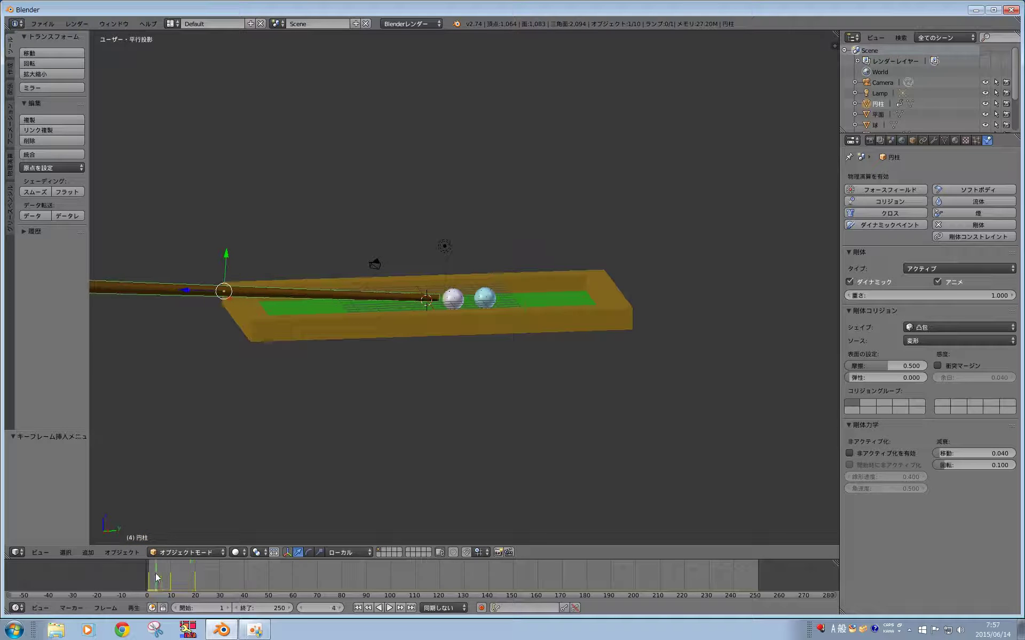
{"action": "middle_click_drag", "start_coordinate": [366, 450], "coordinate": [368, 495]}
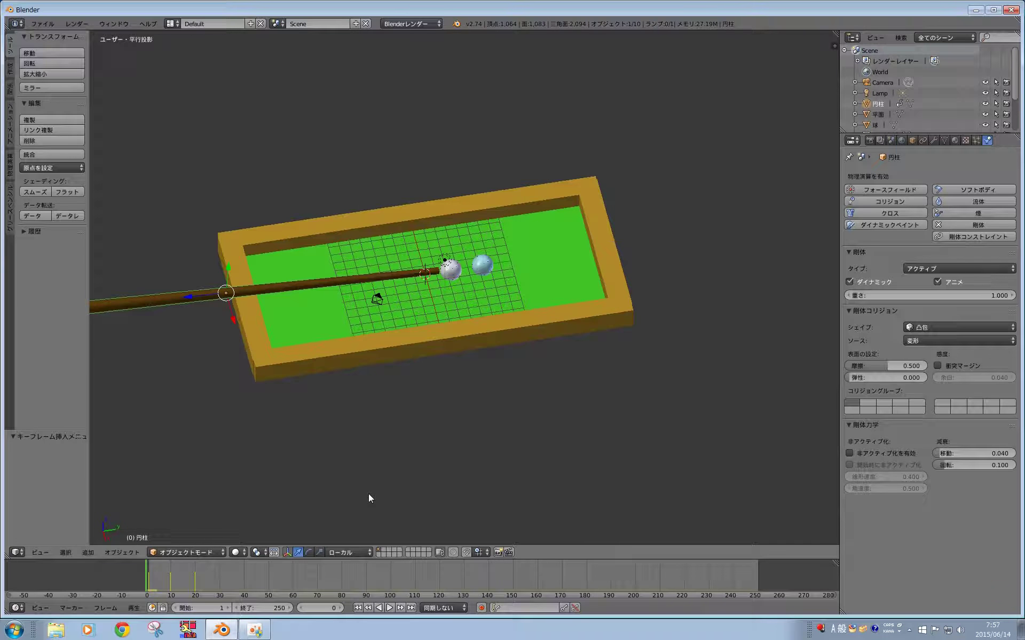
{"action": "left_click", "coordinate": [390, 609]}
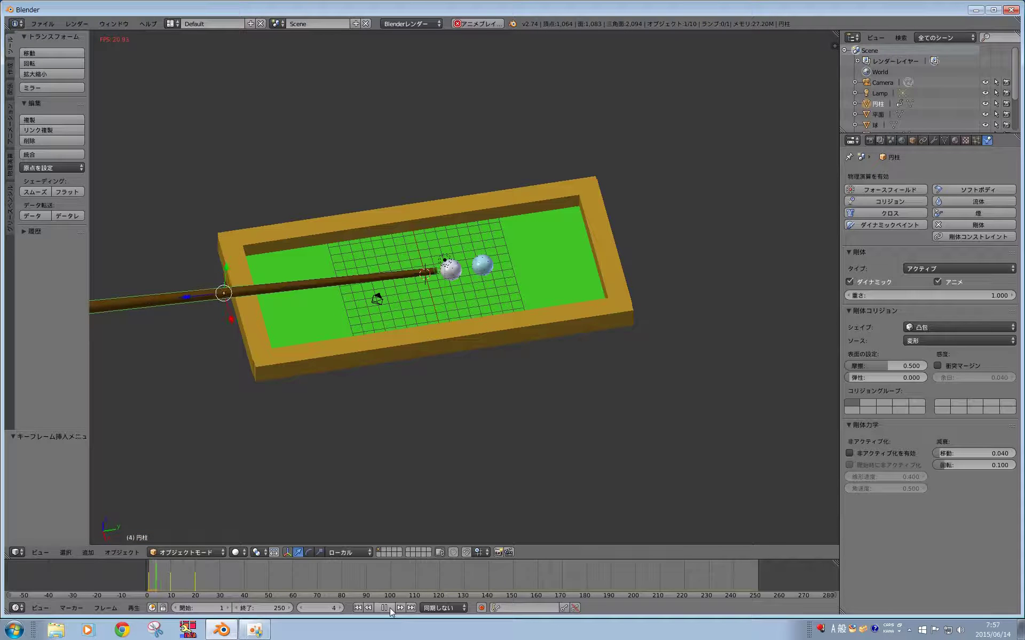
{"action": "left_click", "coordinate": [390, 609]}
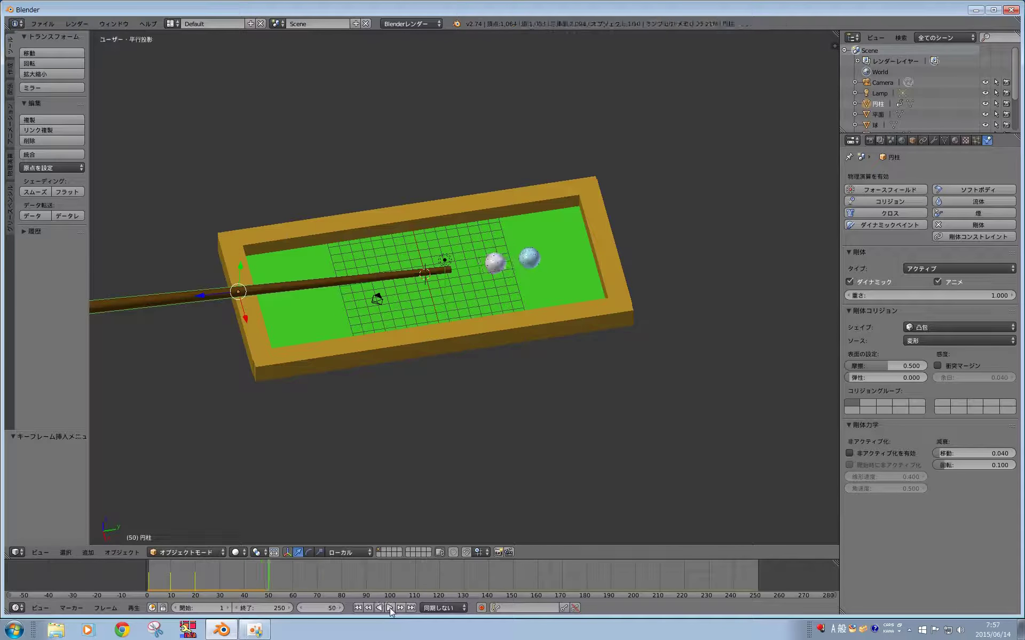
{"action": "middle_click_drag", "start_coordinate": [399, 410], "coordinate": [383, 357]}
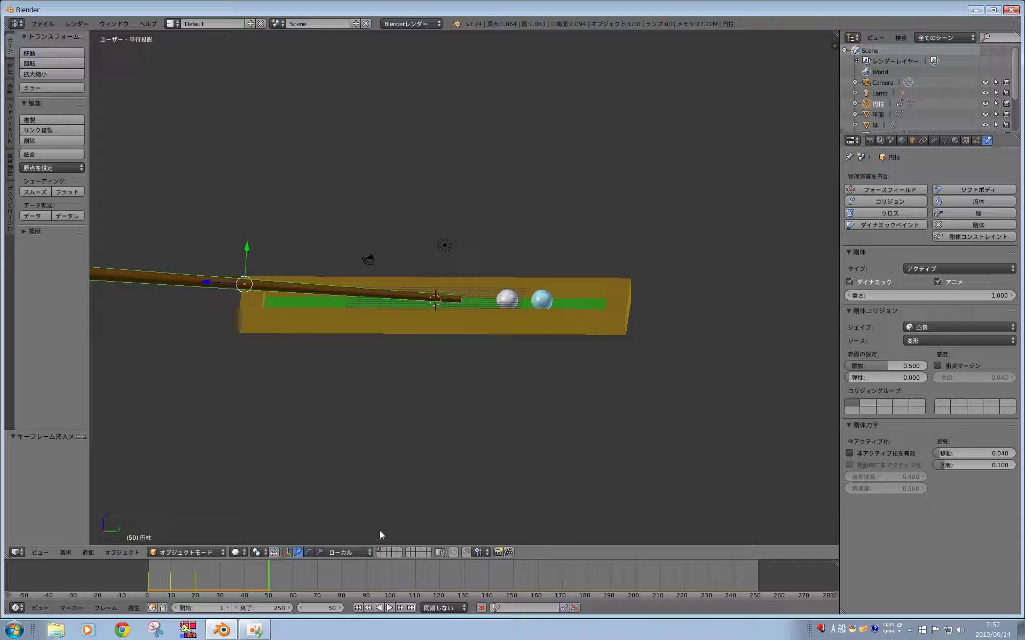
{"action": "left_click", "coordinate": [394, 605]}
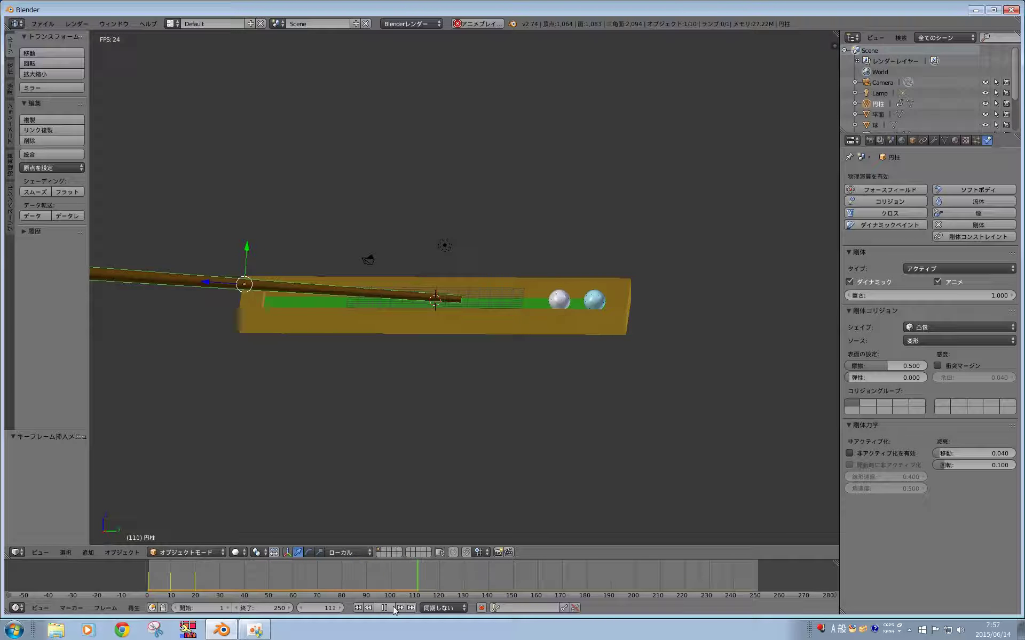
{"action": "left_click", "coordinate": [393, 606]}
{"action": "mouse_move", "coordinate": [312, 402]}
{"action": "middle_mouse_down"}
{"action": "mouse_move", "coordinate": [407, 446]}
{"action": "mouse_move", "coordinate": [398, 426]}
{"action": "middle_mouse_up"}
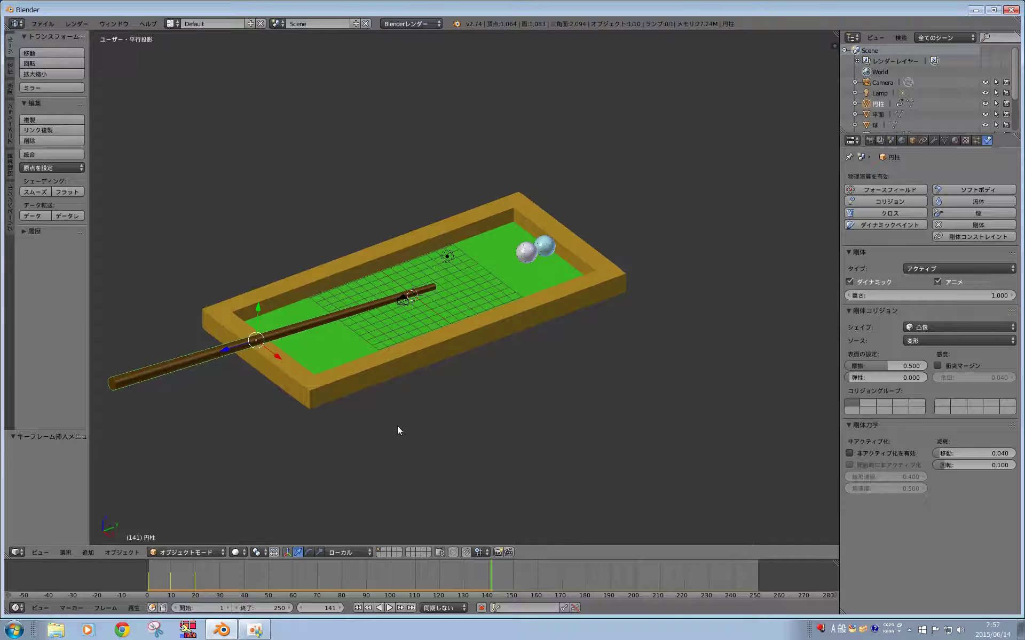
- Rewind to frame 0 and replay the simulation, stopping at frame 61
{"action": "mouse_move", "coordinate": [483, 579]}
{"action": "left_mouse_down"}
{"action": "mouse_move", "coordinate": [123, 567]}
{"action": "mouse_move", "coordinate": [138, 564]}
{"action": "left_mouse_up"}
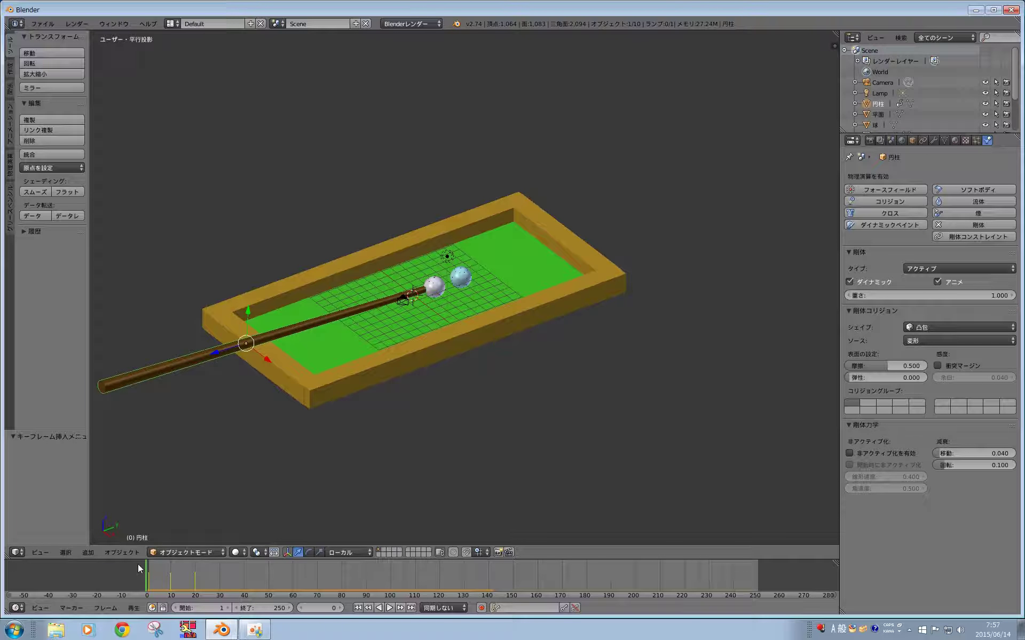
{"action": "left_click", "coordinate": [390, 609]}
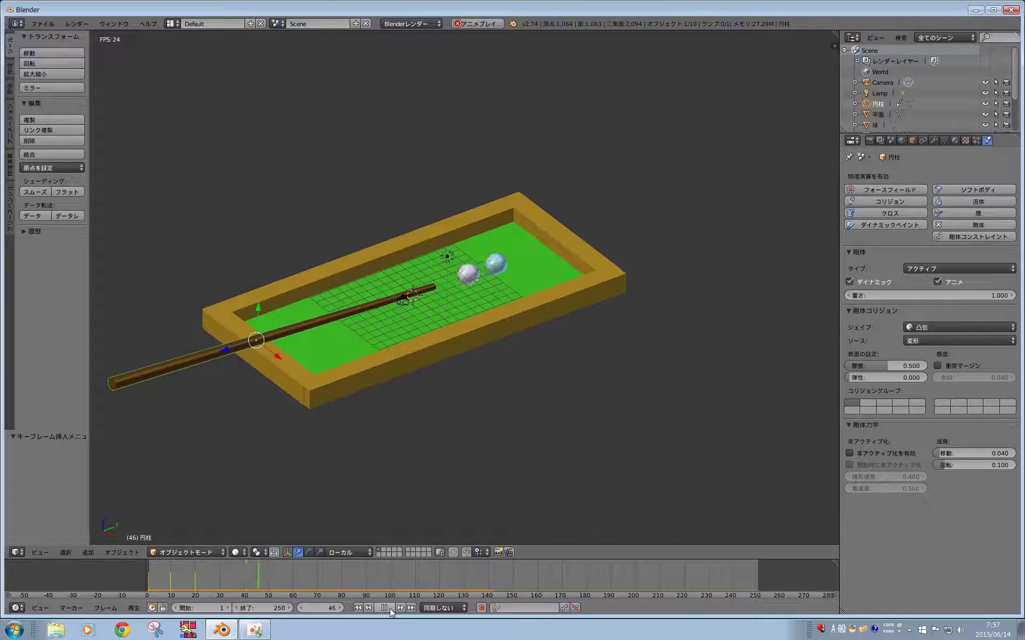
{"action": "left_click", "coordinate": [390, 608]}
{"action": "key", "text": "KP_5"}
{"action": "mouse_move", "coordinate": [408, 413]}
{"action": "middle_mouse_down"}
{"action": "mouse_move", "coordinate": [406, 382]}
{"action": "mouse_move", "coordinate": [411, 409]}
{"action": "mouse_move", "coordinate": [463, 420]}
{"action": "middle_mouse_up"}
{"action": "scroll", "coordinate": [464, 421], "scroll_direction": "up", "scroll_amount": 2}
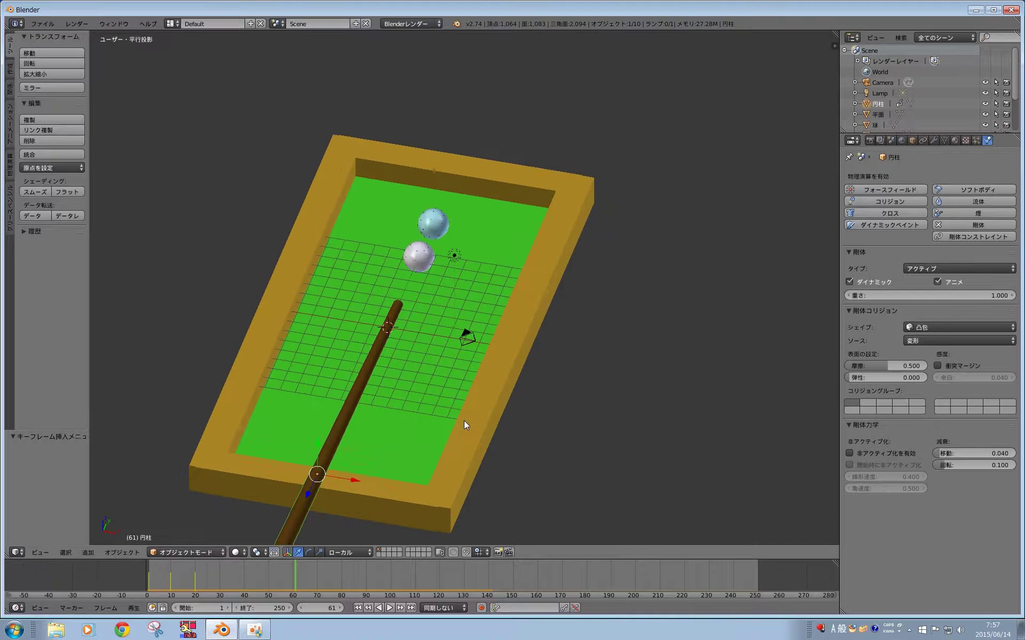
{"action": "scroll", "coordinate": [464, 420], "scroll_direction": "down", "scroll_amount": 2}
- Open the World settings and render a test frame with F12
{"action": "left_click", "coordinate": [903, 139]}
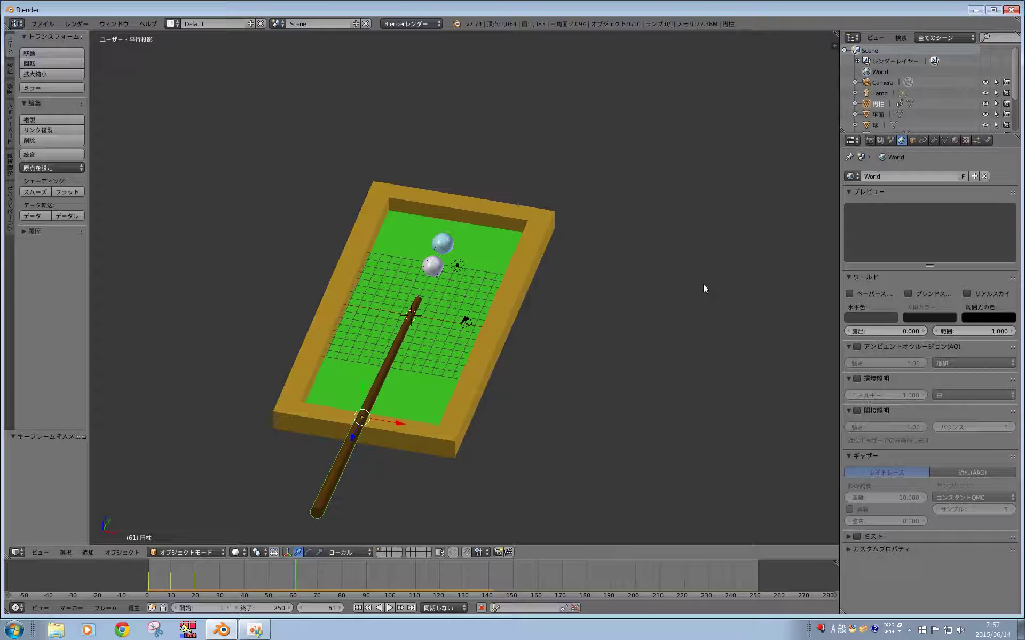
{"action": "key", "text": "F12"}
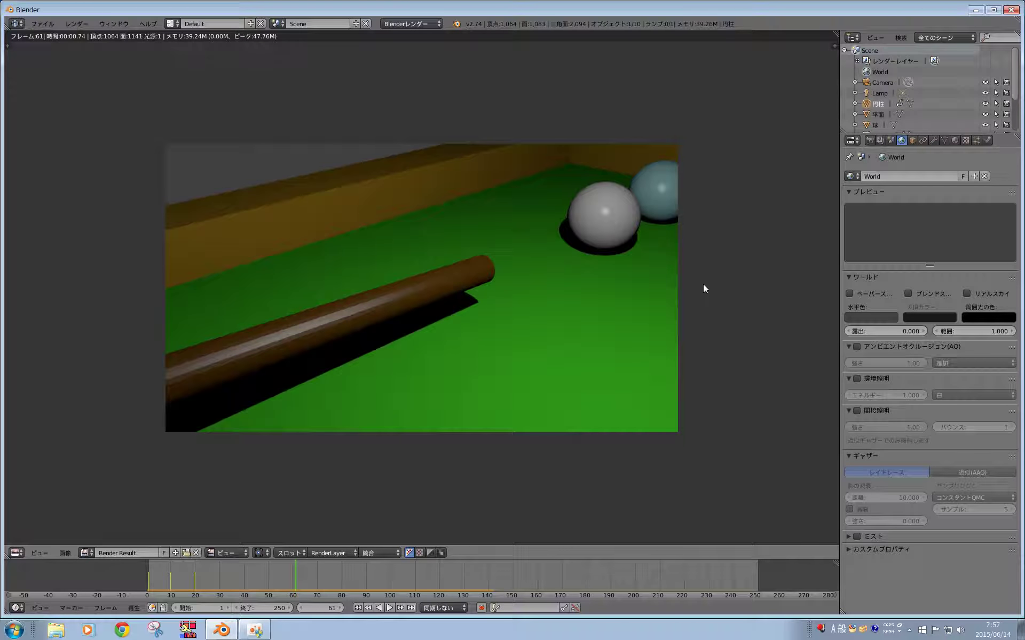
{"action": "key", "text": "Escape"}
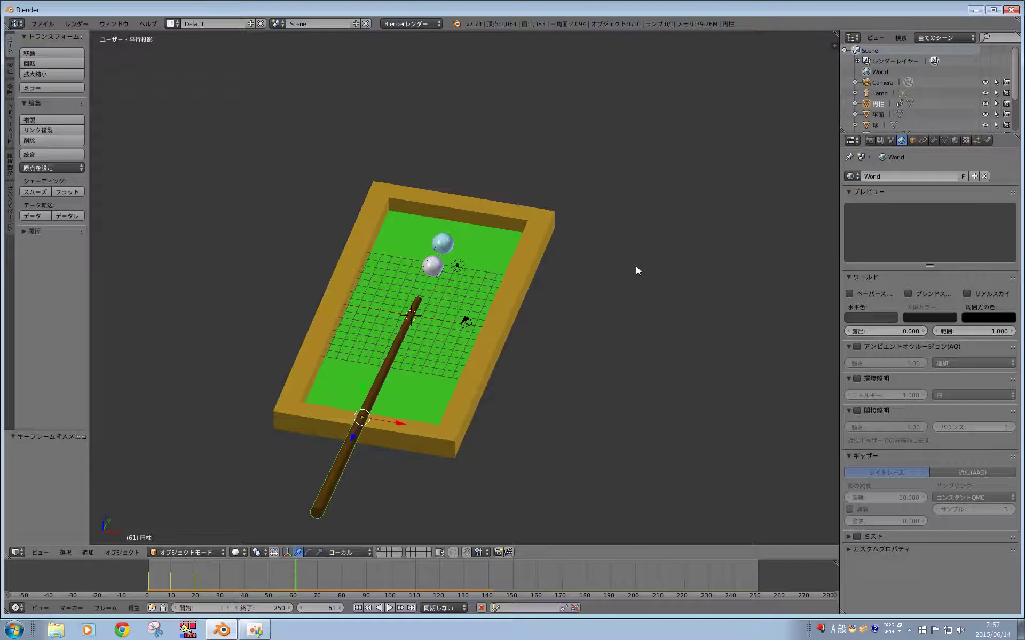
{"action": "scroll", "coordinate": [637, 265], "scroll_direction": "down", "scroll_amount": 3}
{"action": "scroll", "coordinate": [561, 346], "scroll_direction": "up", "scroll_amount": 3}
- Select the camera and white ball and add a Track To constraint aimed at the ball
{"action": "right_click", "coordinate": [420, 305]}
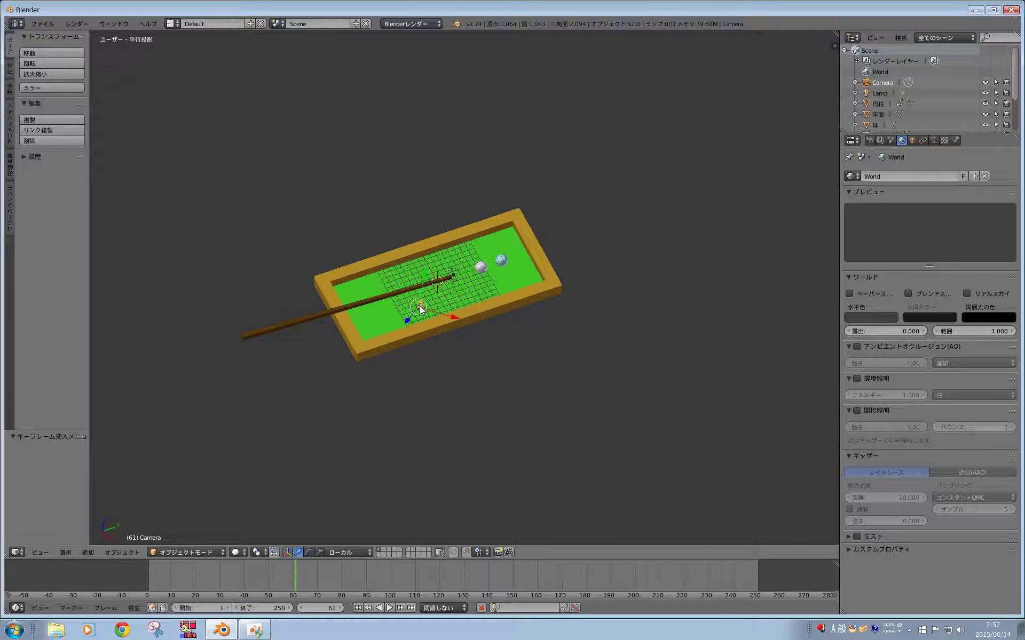
{"action": "scroll", "coordinate": [449, 310], "scroll_direction": "up", "scroll_amount": 3}
{"action": "right_click", "coordinate": [486, 258], "text": "shift"}
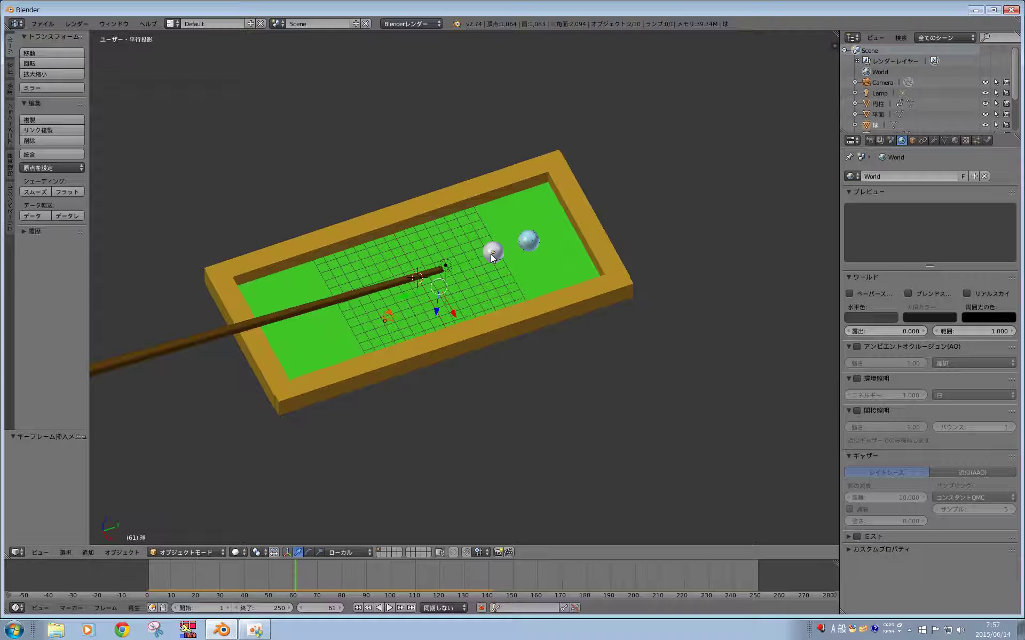
{"action": "key", "text": "ctrl+t"}
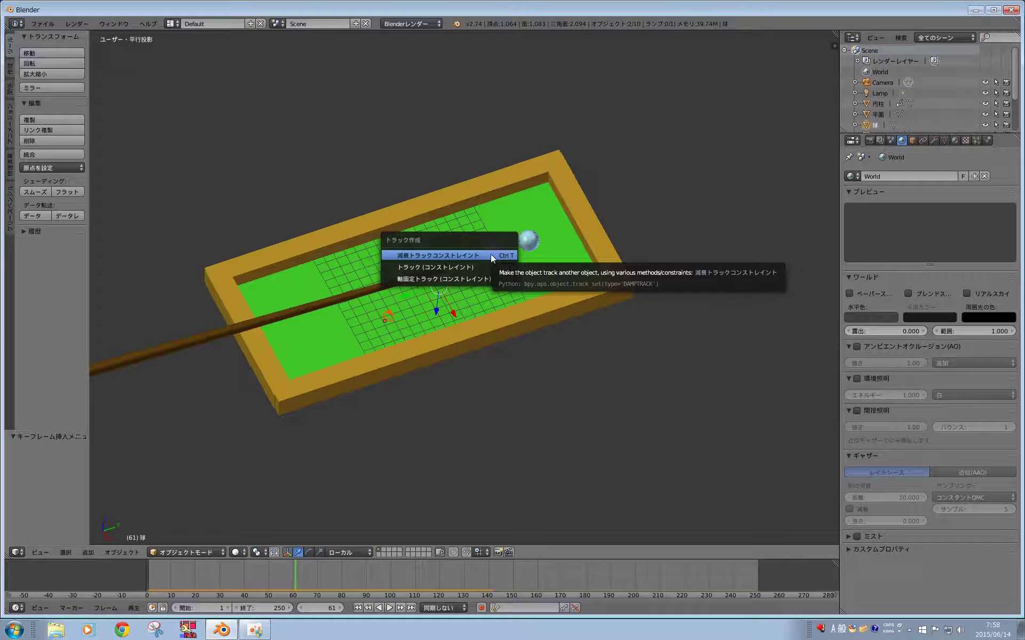
{"action": "left_click", "coordinate": [489, 272]}
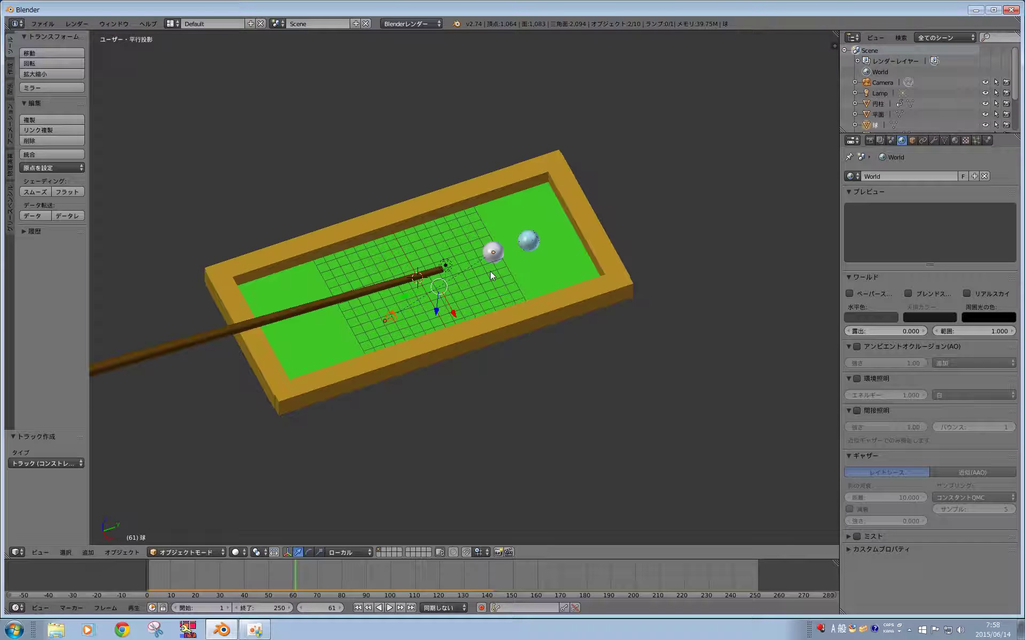
{"action": "right_click", "coordinate": [390, 321]}
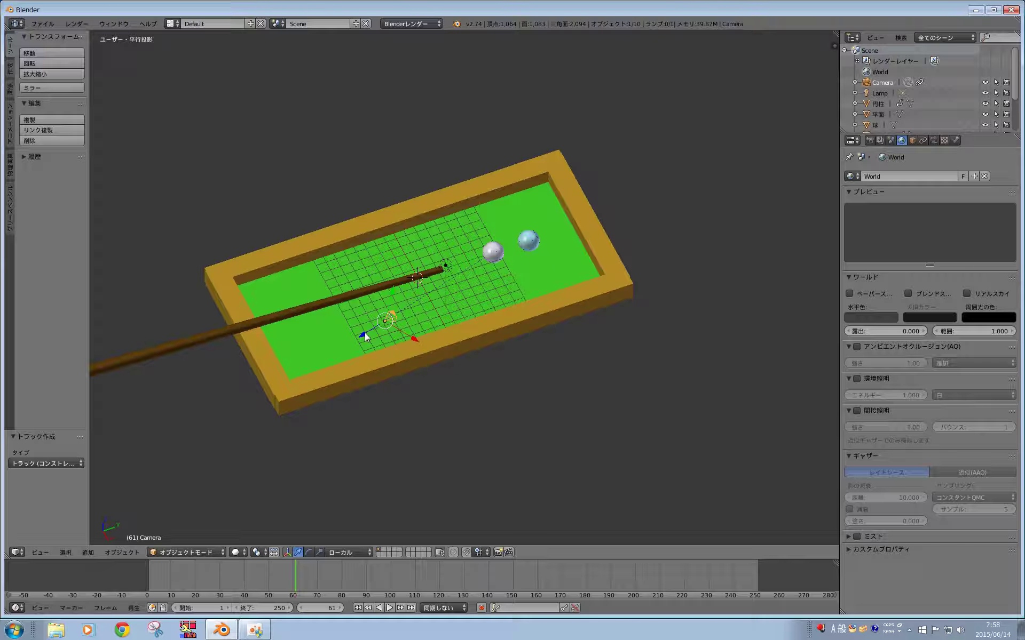
- Pull the camera back along its local Z axis and test-render the framing
{"action": "key", "text": "g"}
{"action": "key", "text": "z"}
{"action": "key", "text": "z"}
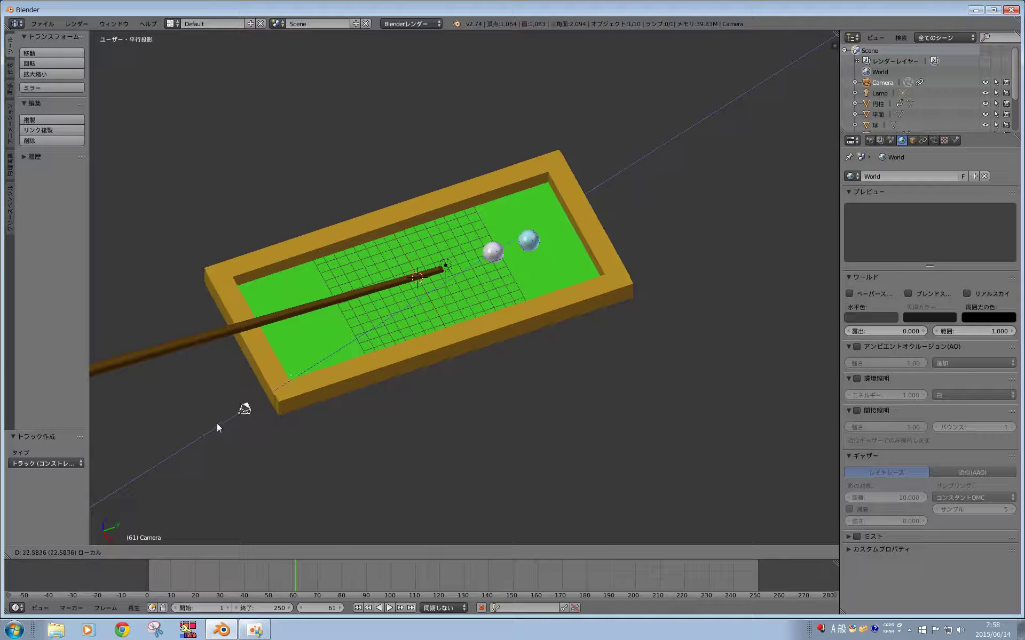
{"action": "left_click", "coordinate": [197, 433]}
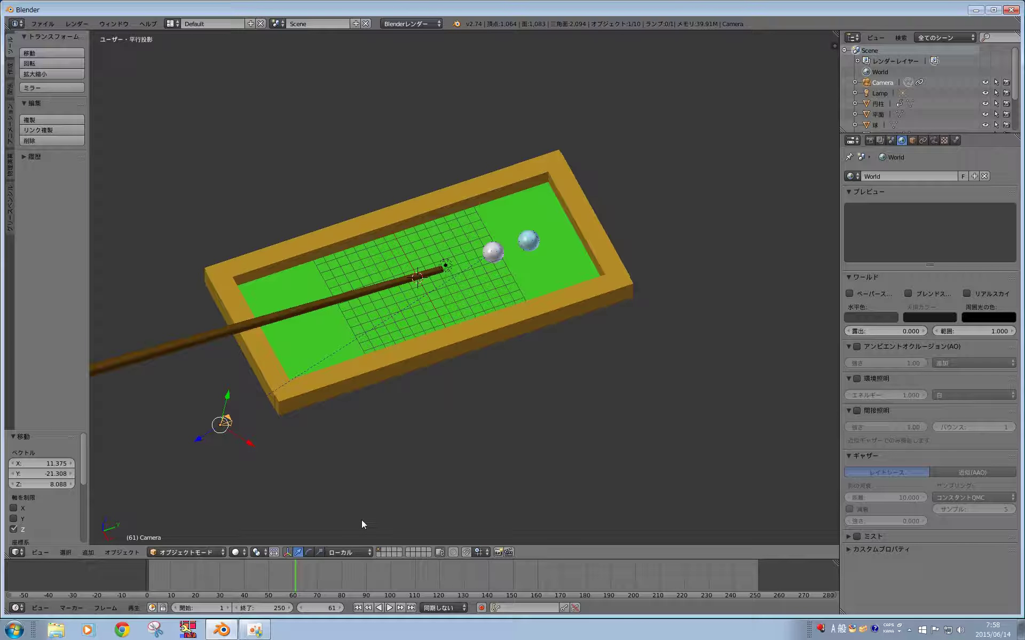
{"action": "key", "text": "F12"}
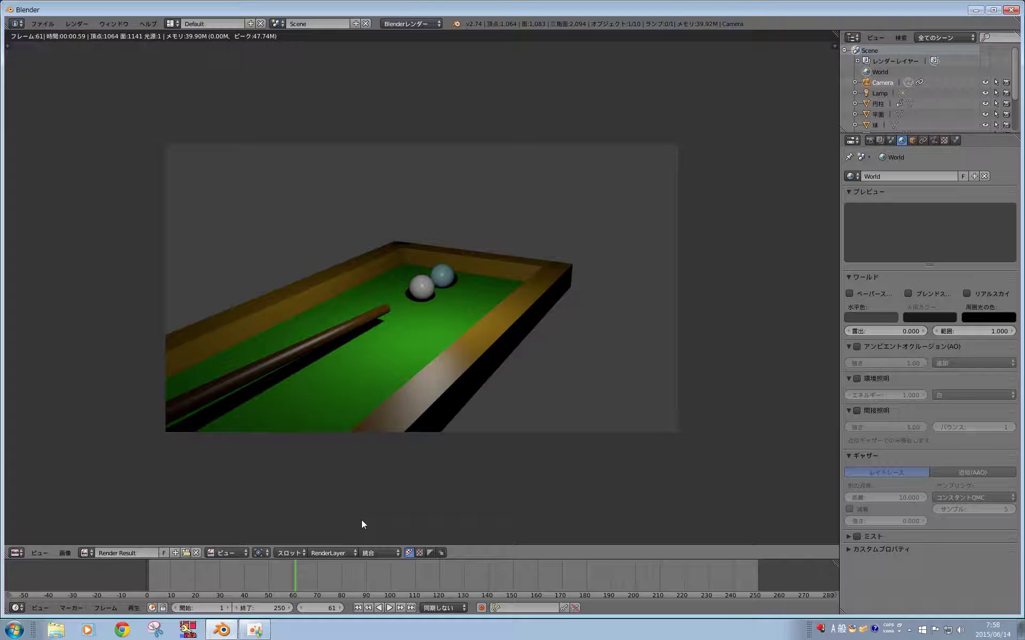
{"action": "key", "text": "Escape"}
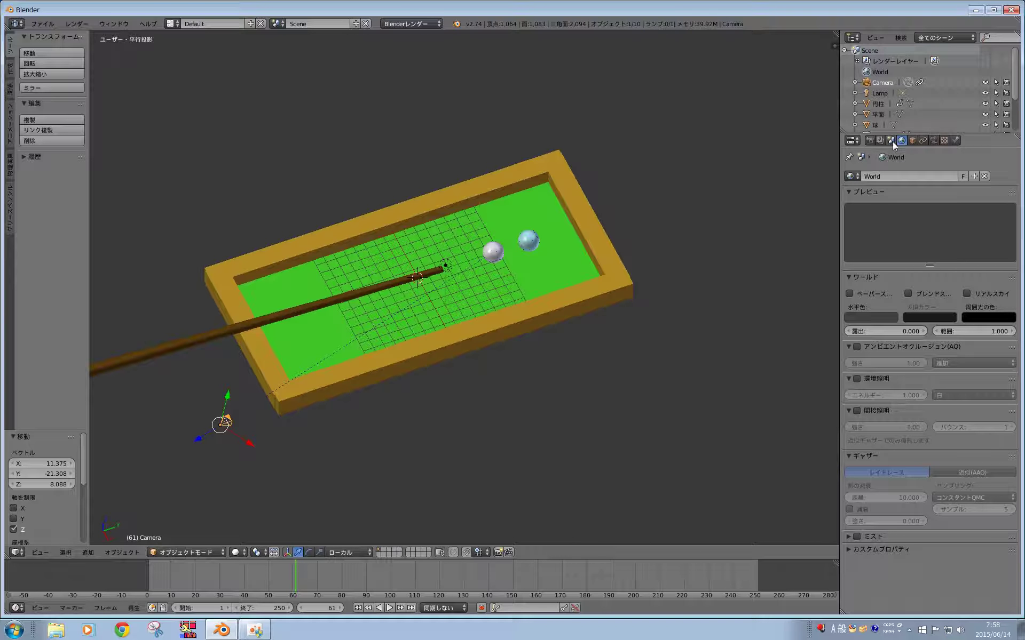
- Enable Environment Lighting in the World settings at energy 1.0 and re-render
{"action": "left_click", "coordinate": [857, 379]}
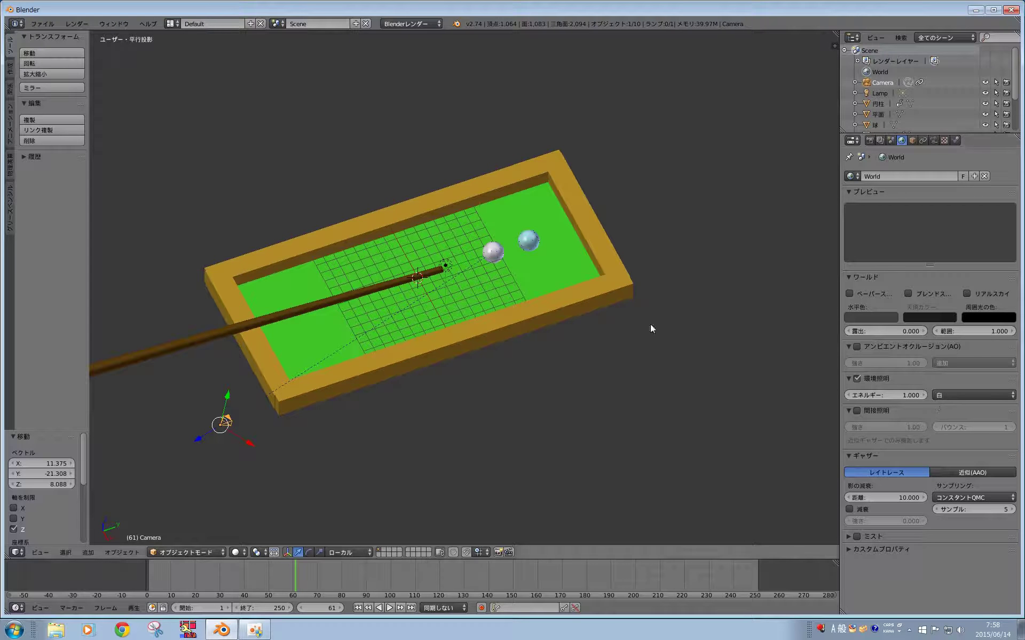
{"action": "key", "text": "F12"}
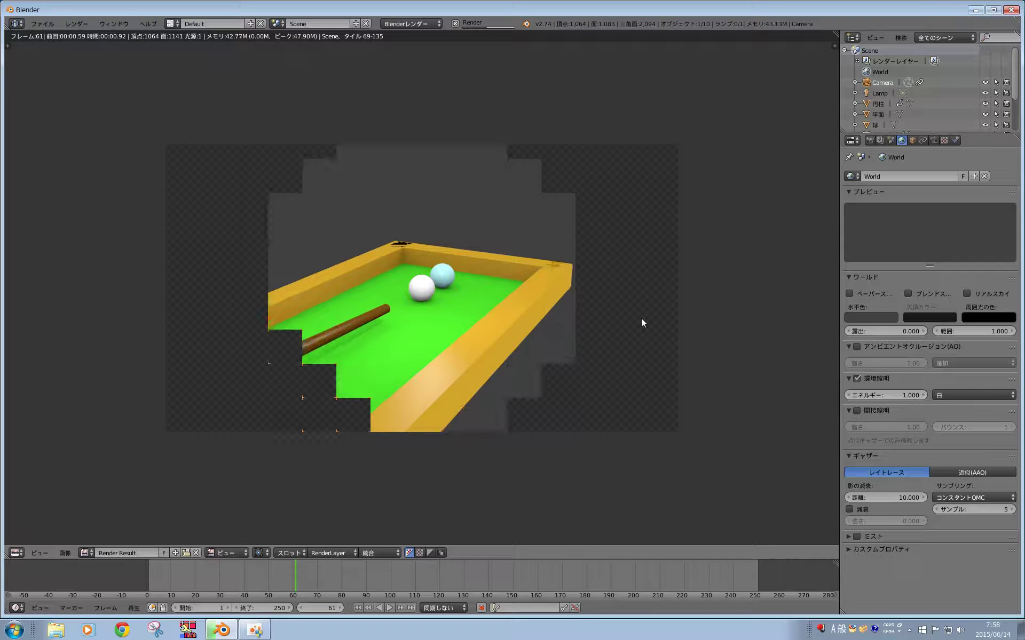
{"action": "key", "text": "Escape"}
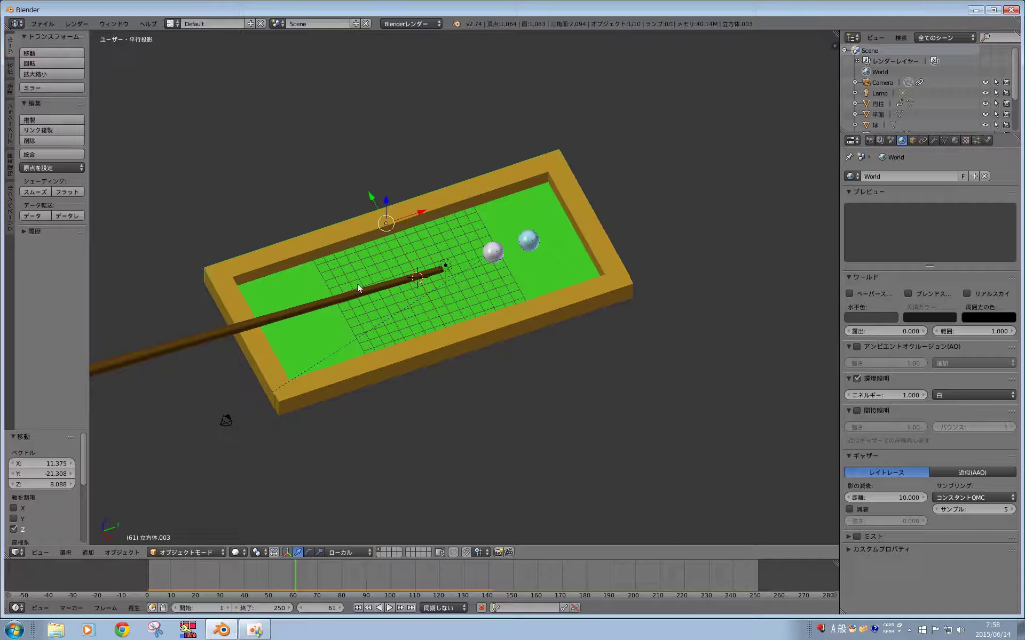
- Select the end cushion, check it in a render, and slide it outward along Y
{"action": "right_click", "coordinate": [572, 178]}
{"action": "middle_click_drag", "start_coordinate": [573, 251], "coordinate": [347, 251]}
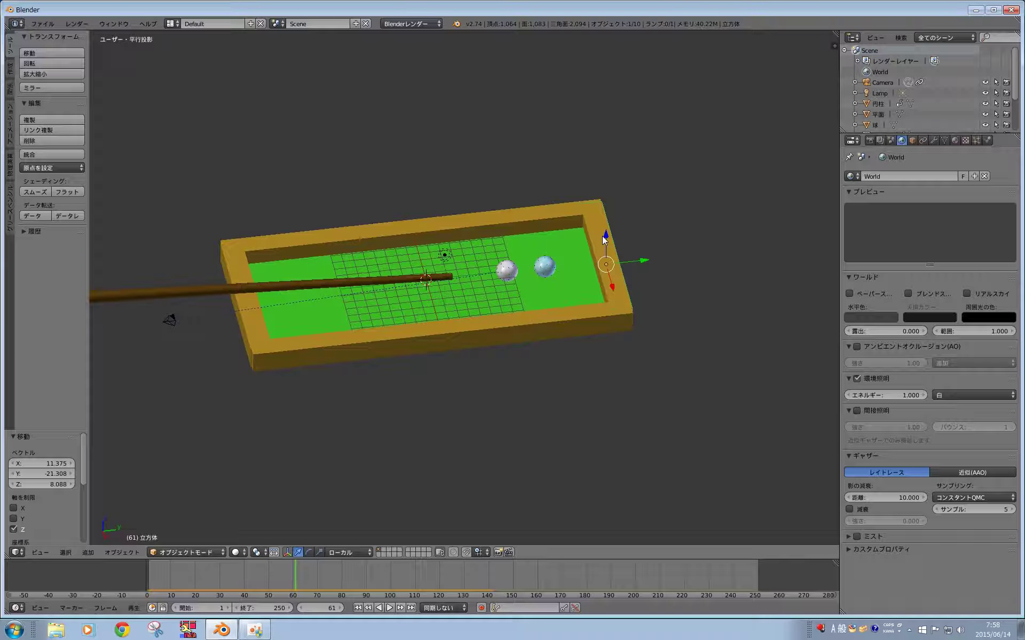
{"action": "middle_click_drag", "start_coordinate": [602, 240], "coordinate": [601, 361]}
{"action": "key", "text": "F12"}
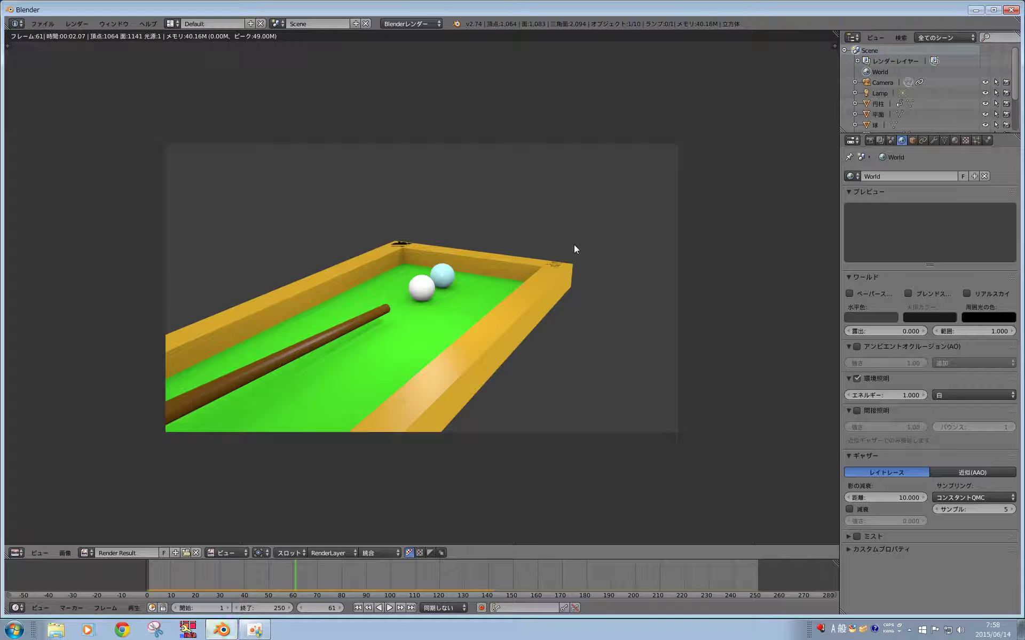
{"action": "key", "text": "Escape"}
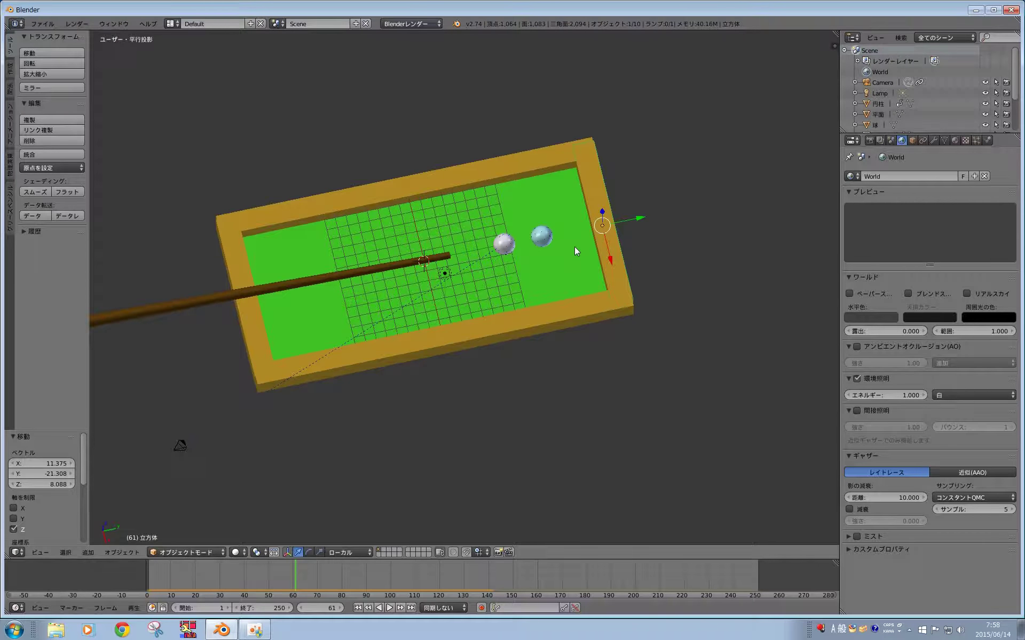
{"action": "middle_click_drag", "start_coordinate": [575, 247], "coordinate": [631, 323]}
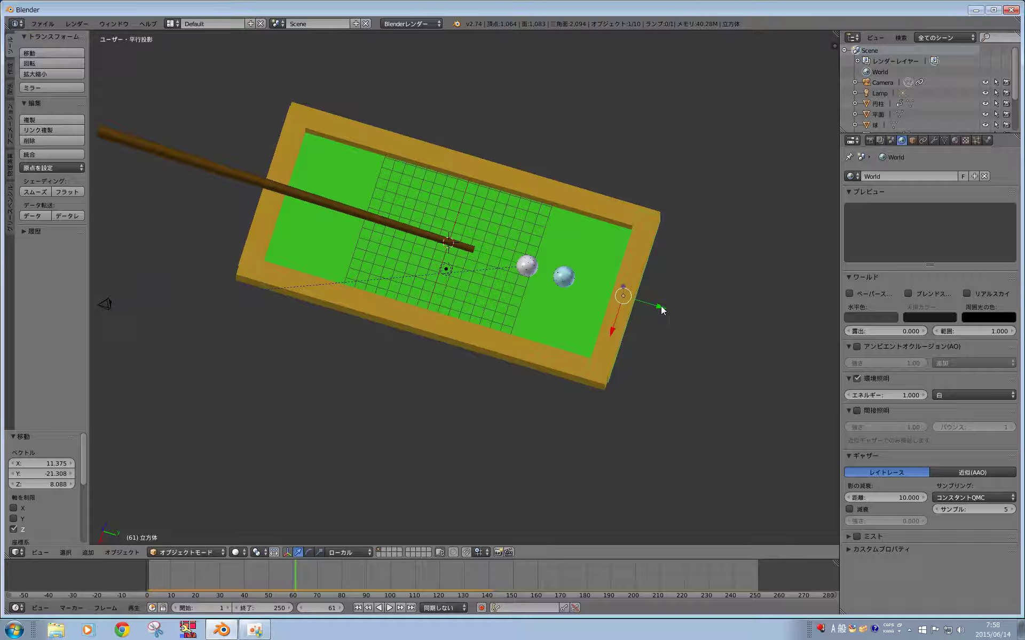
{"action": "left_click_drag", "start_coordinate": [662, 309], "coordinate": [689, 317]}
{"action": "mouse_move", "coordinate": [678, 240]}
{"action": "middle_mouse_down"}
{"action": "mouse_move", "coordinate": [567, 259]}
{"action": "mouse_move", "coordinate": [592, 311]}
{"action": "middle_mouse_up"}
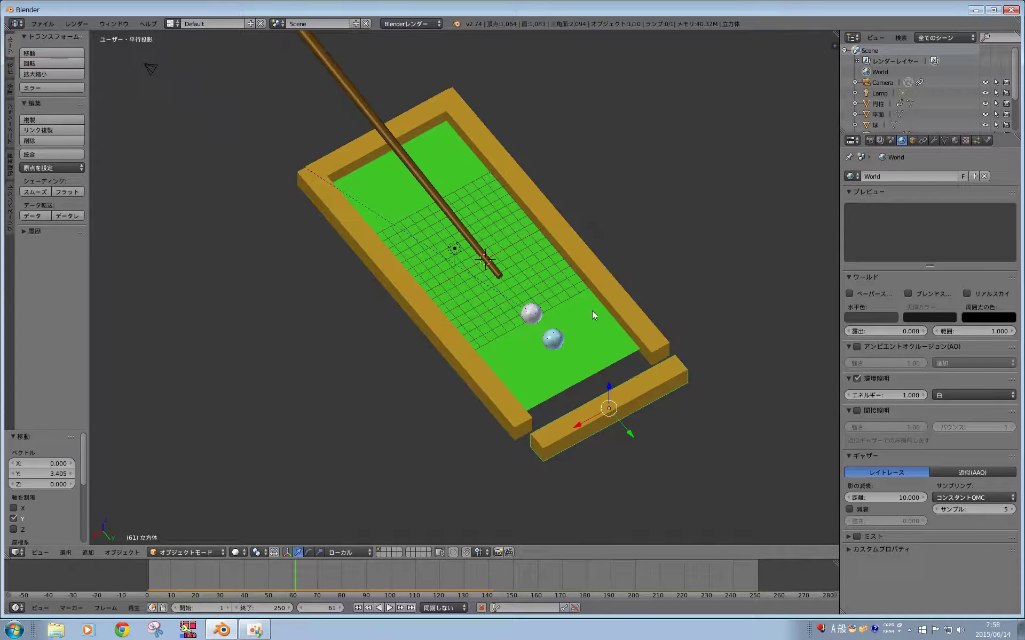
- Slide the end cushion back to Y −3.461 so it sits flush against the side rails
{"action": "right_click", "coordinate": [624, 314]}
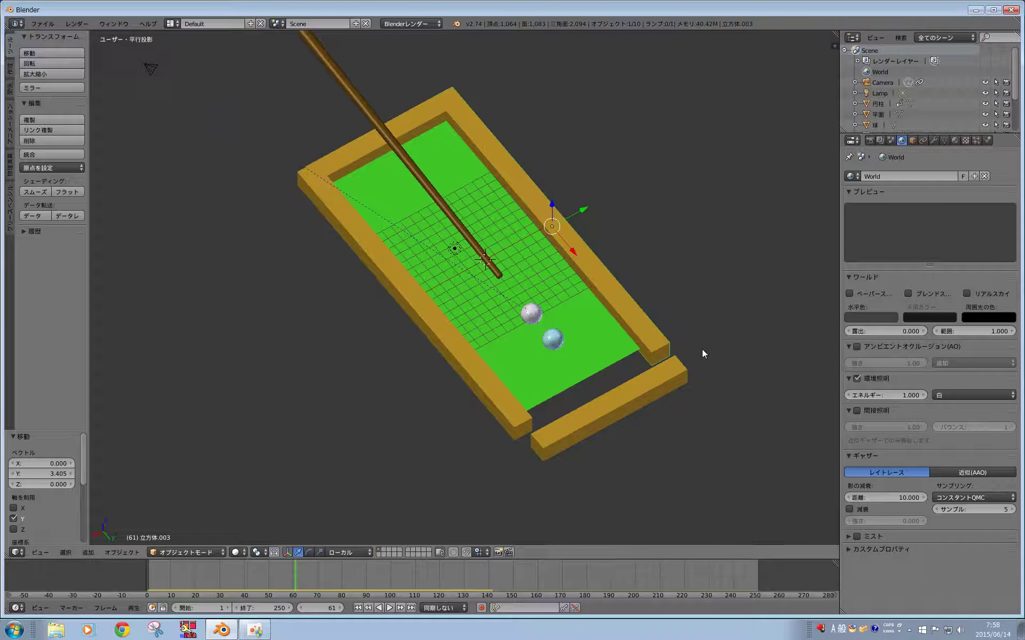
{"action": "right_click", "coordinate": [670, 370]}
{"action": "left_click_drag", "start_coordinate": [632, 436], "coordinate": [618, 405]}
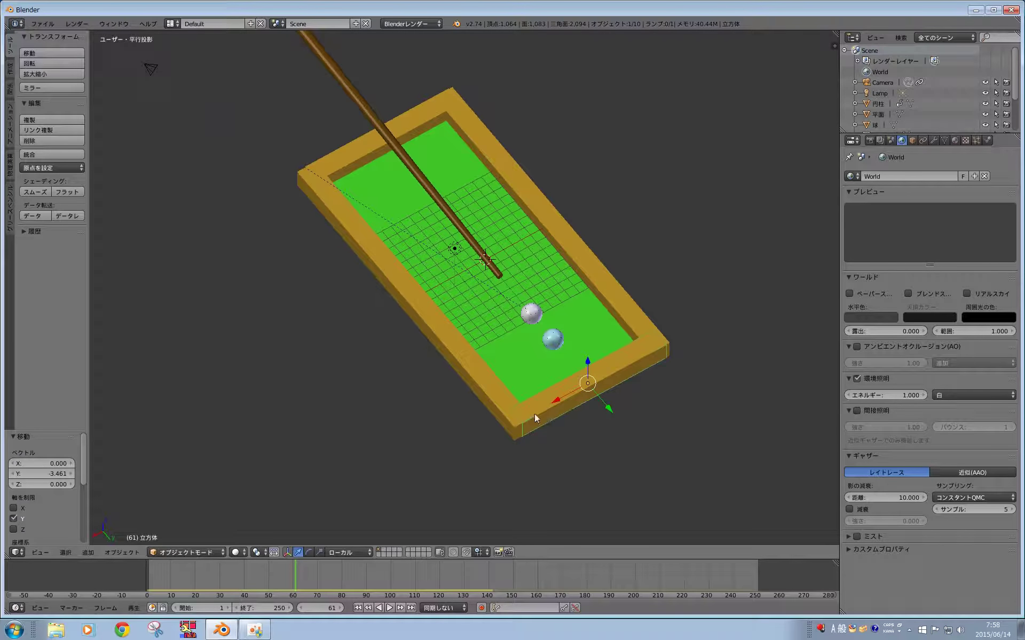
{"action": "middle_click_drag", "start_coordinate": [513, 413], "coordinate": [499, 382]}
{"action": "scroll", "coordinate": [499, 383], "scroll_direction": "up", "scroll_amount": 2}
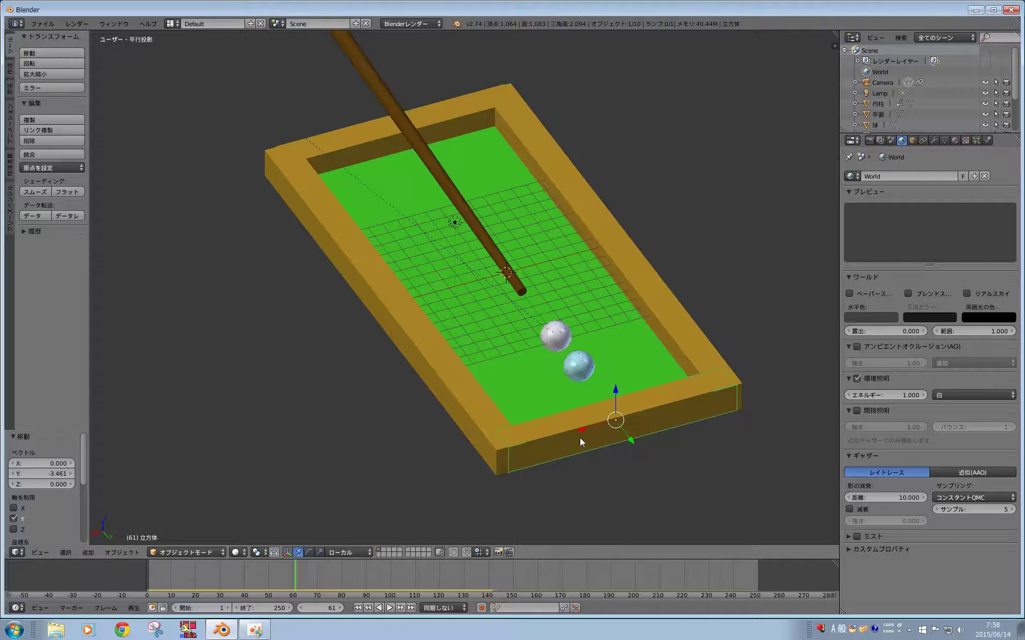
{"action": "middle_click_drag", "start_coordinate": [581, 439], "coordinate": [582, 443]}
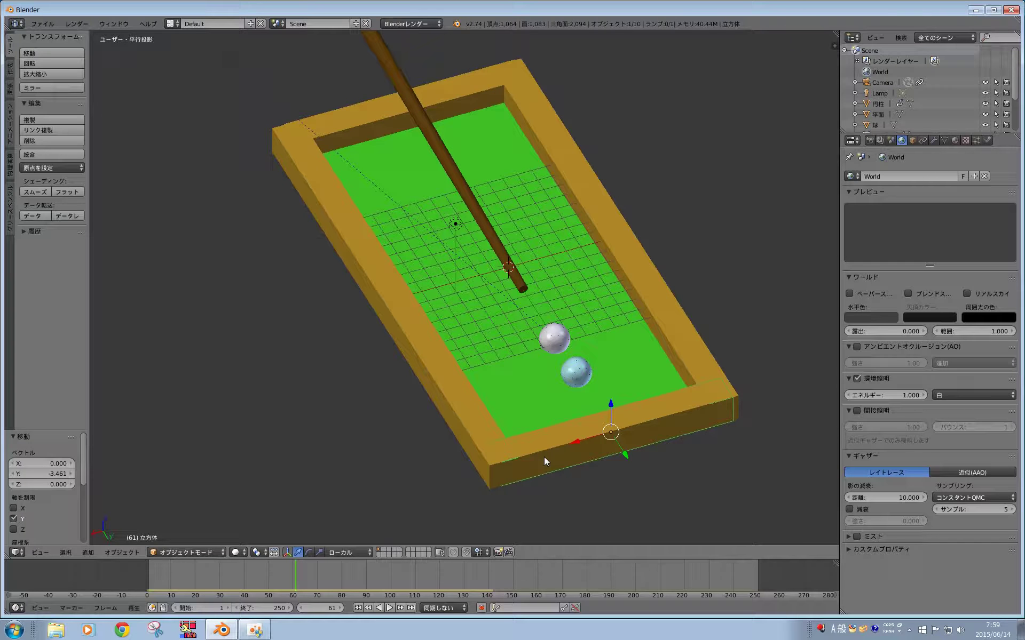
- In wireframe Edit Mode with Edge snapping, extend the cushion's left end face along X by −1.167
{"action": "key", "text": "z"}
{"action": "key", "text": "z"}
{"action": "key", "text": "z"}
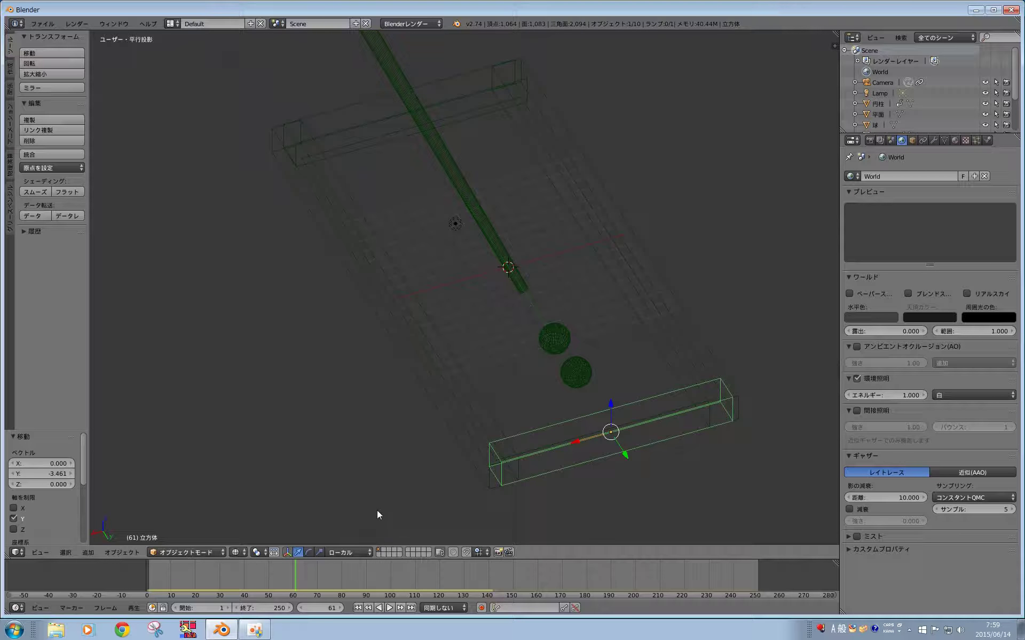
{"action": "key", "text": "Tab"}
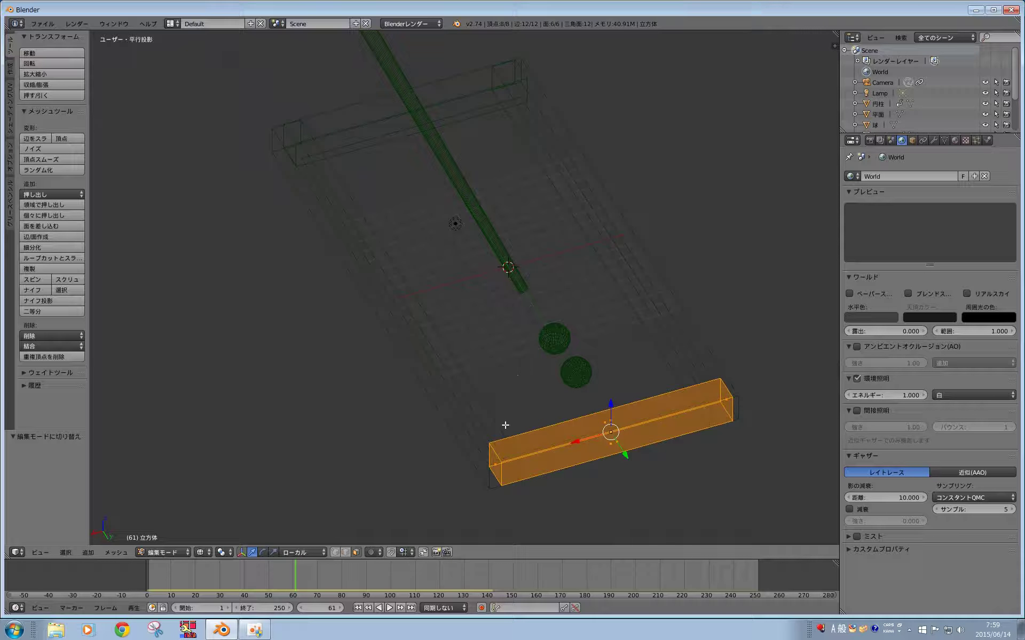
{"action": "right_click", "coordinate": [496, 461]}
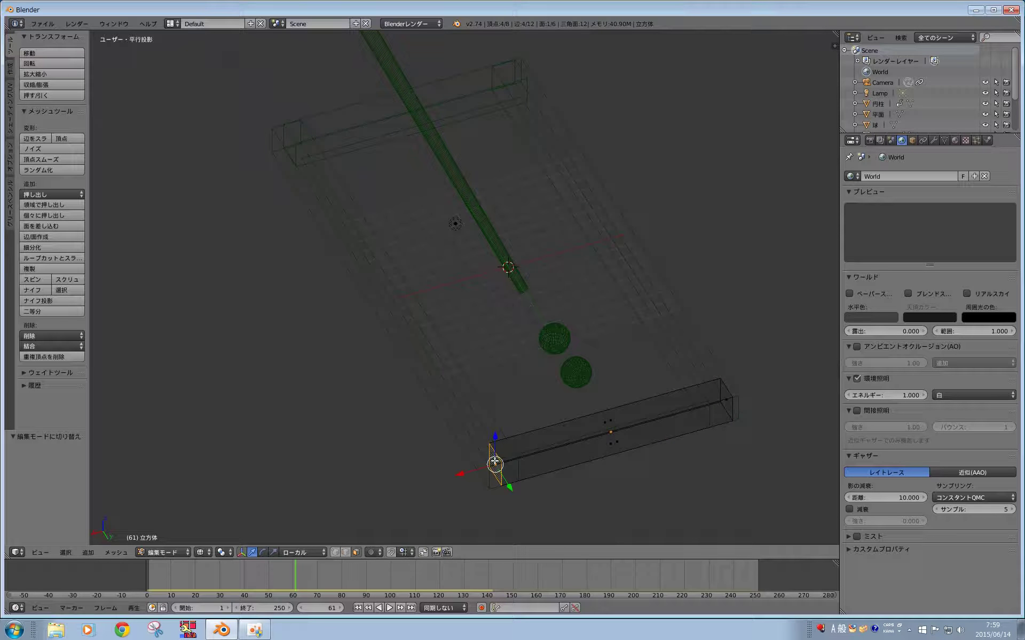
{"action": "left_click", "coordinate": [392, 553]}
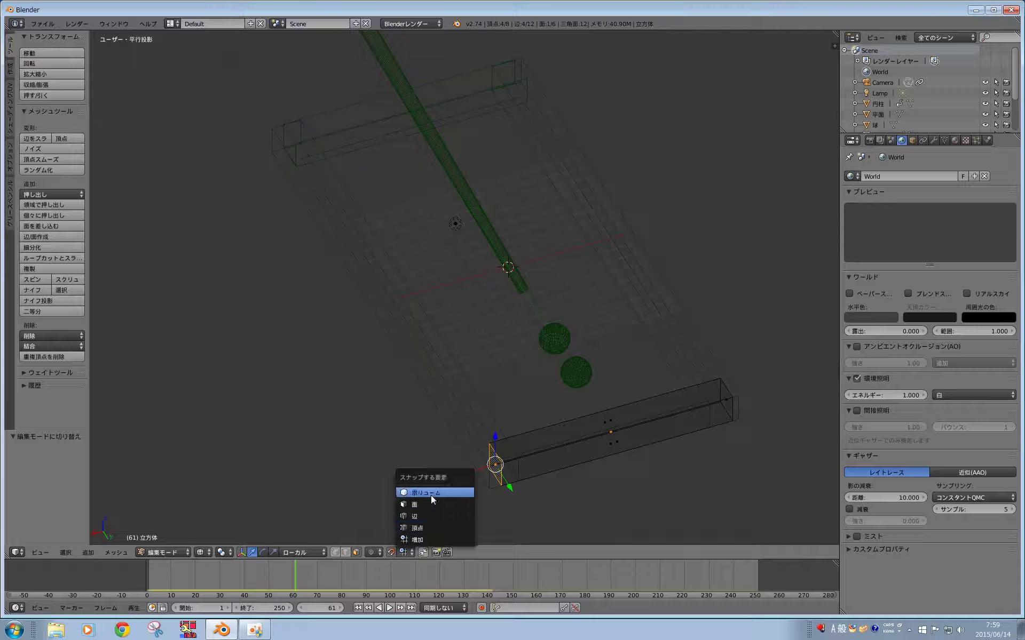
{"action": "left_click", "coordinate": [429, 516]}
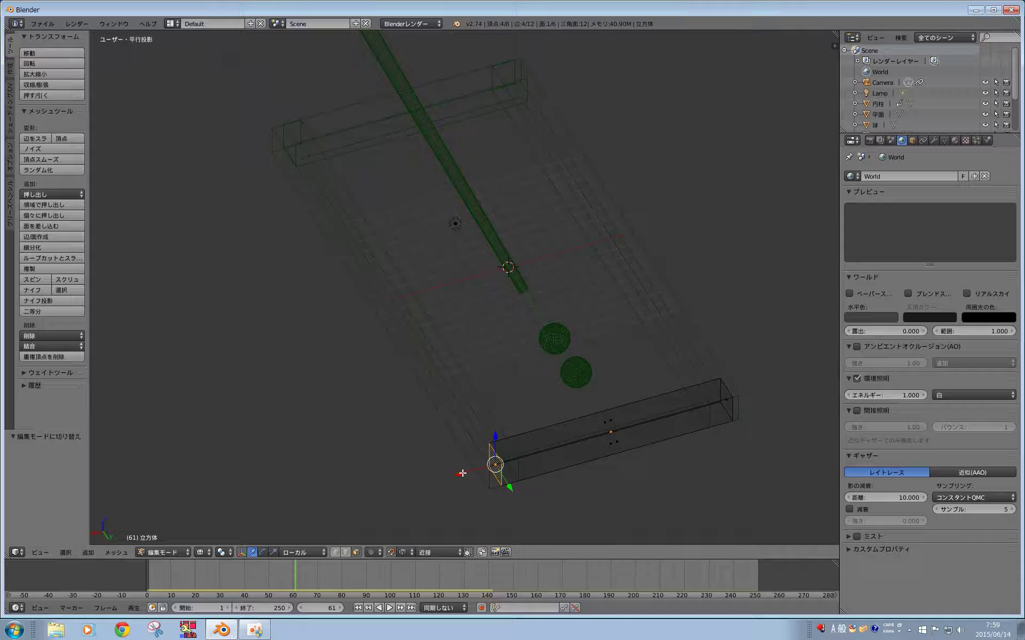
{"action": "key", "text": "g"}
{"action": "key", "text": "x"}
{"action": "key", "text": "x"}
{"action": "left_click", "coordinate": [512, 458]}
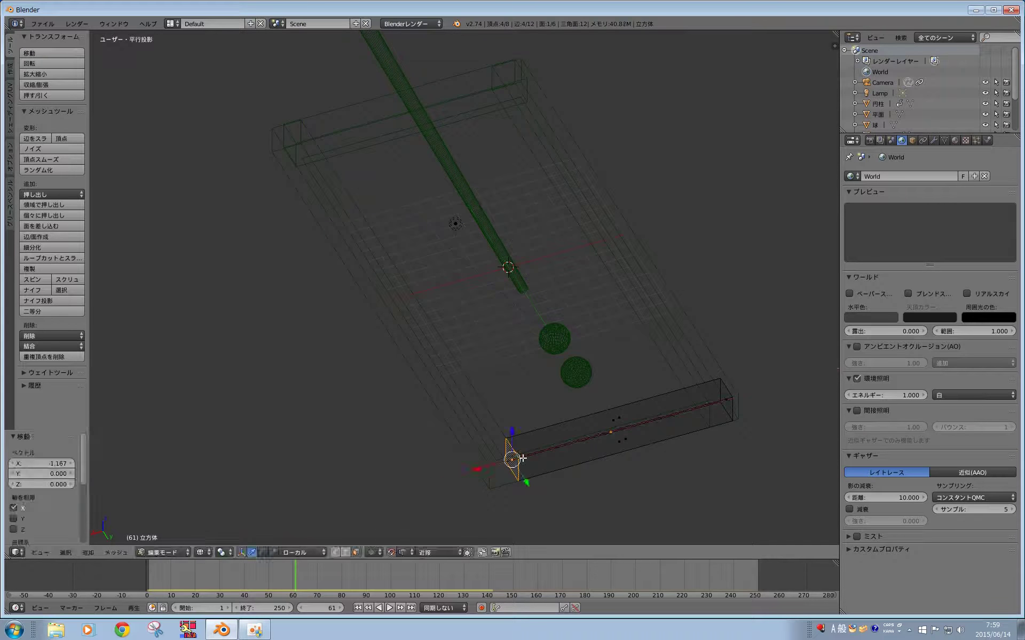
{"action": "middle_click_drag", "start_coordinate": [634, 488], "coordinate": [598, 480]}
{"action": "middle_click_drag", "start_coordinate": [655, 454], "coordinate": [613, 447]}
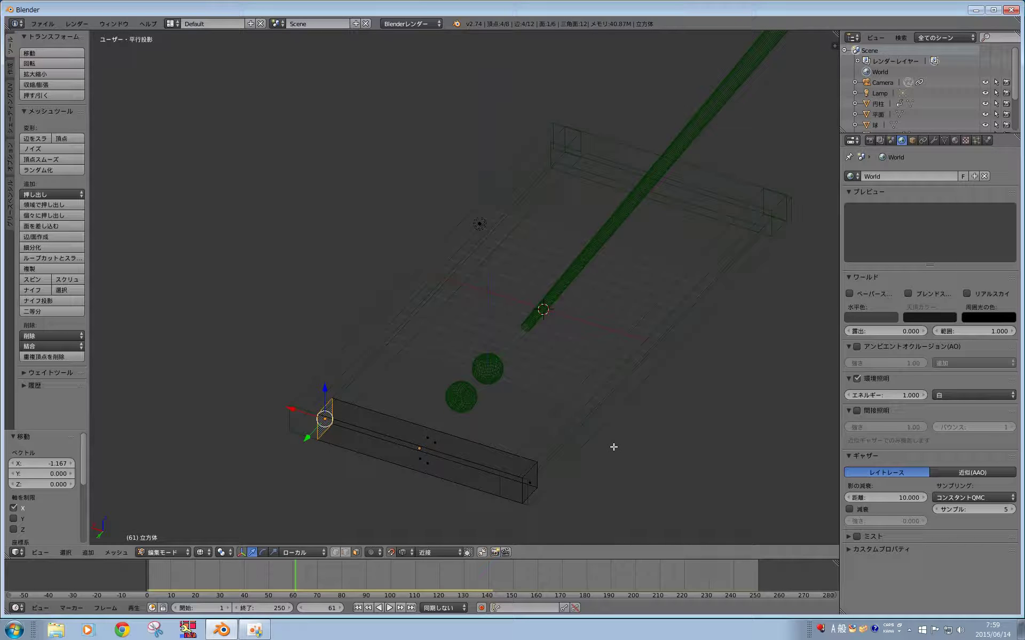
- Extend the cushion's right end face along X by 1.607 and test-render the result
{"action": "right_click", "coordinate": [528, 484]}
{"action": "key", "text": "g"}
{"action": "key", "text": "x"}
{"action": "key", "text": "x"}
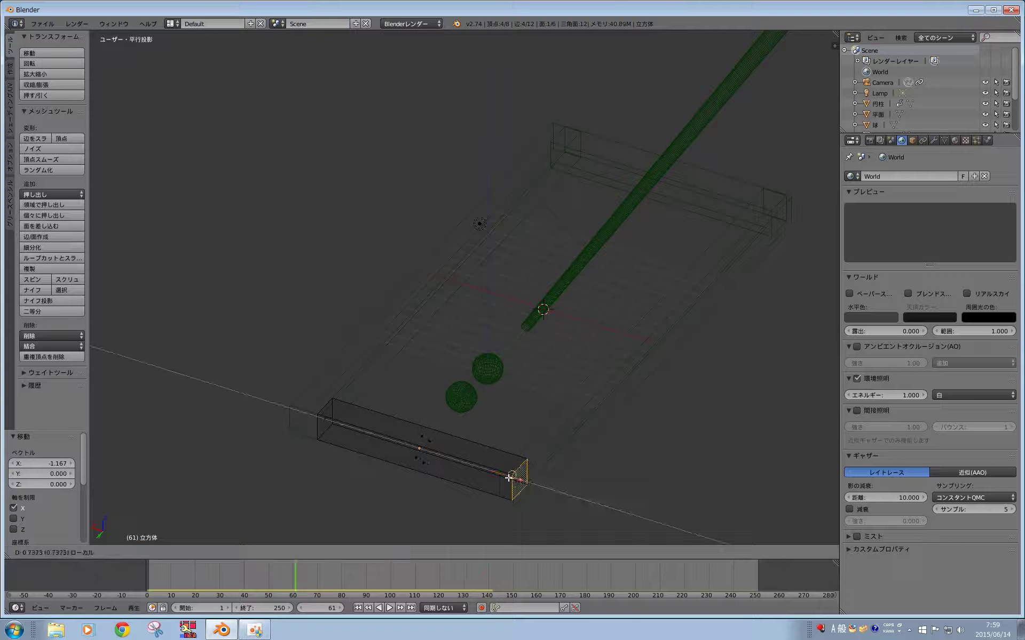
{"action": "left_click", "coordinate": [500, 472]}
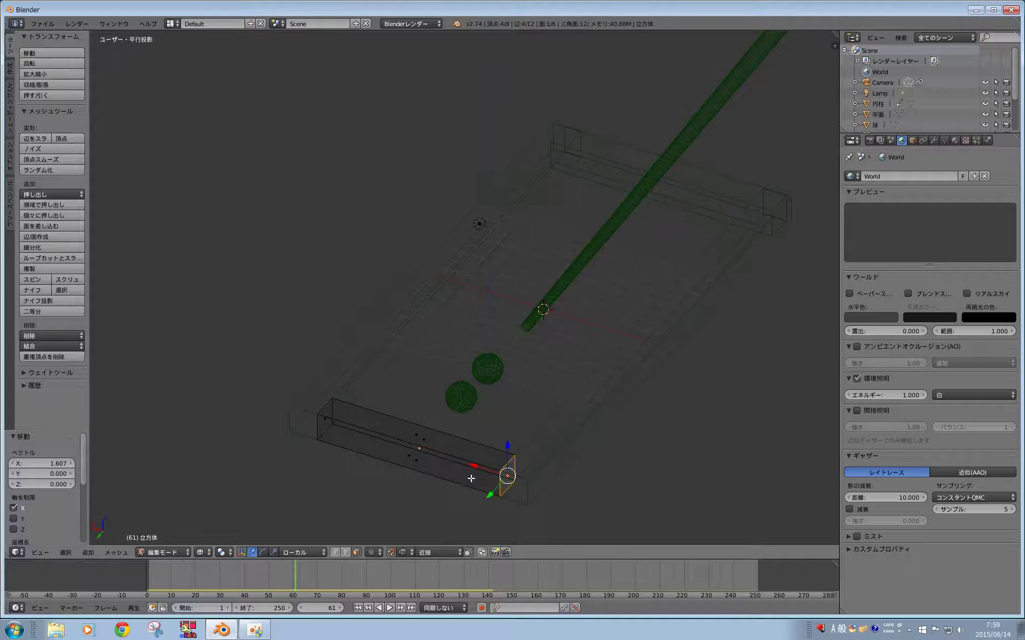
{"action": "middle_click_drag", "start_coordinate": [472, 479], "coordinate": [479, 494]}
{"action": "key", "text": "F12"}
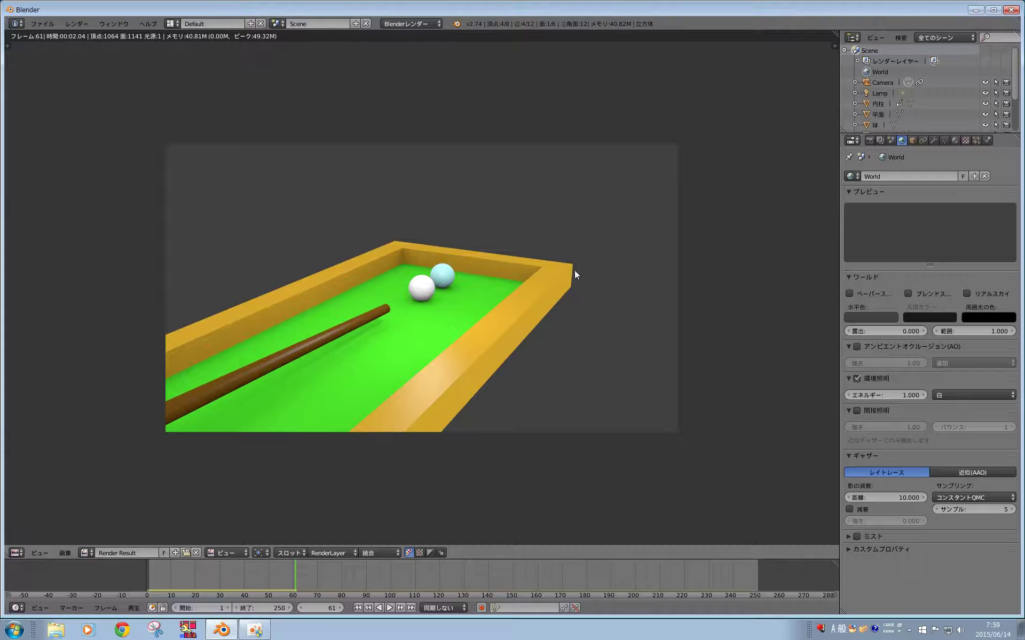
{"action": "key", "text": "Escape"}
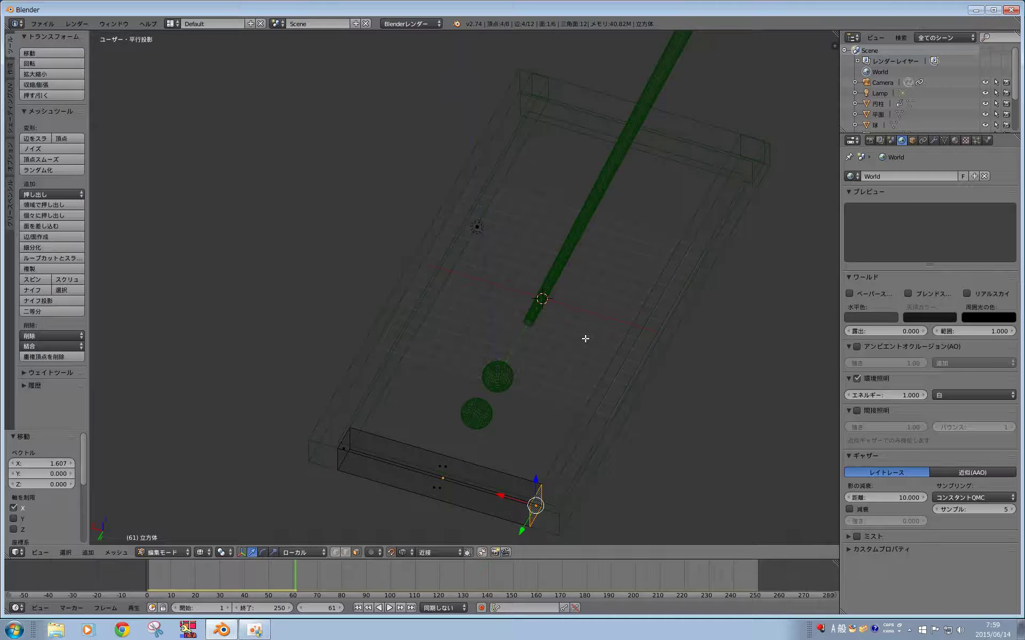
- Select the long box at the table's near end and enter its Edit Mode
{"action": "middle_click_drag", "start_coordinate": [549, 382], "coordinate": [305, 380]}
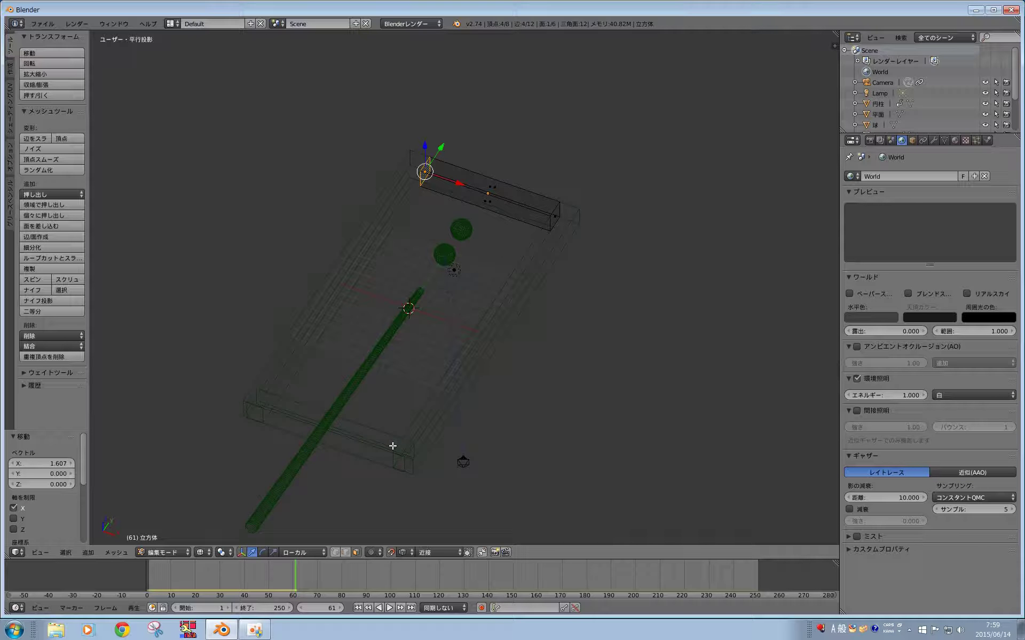
{"action": "key", "text": "Tab"}
{"action": "right_click", "coordinate": [353, 435]}
{"action": "key", "text": "Tab"}
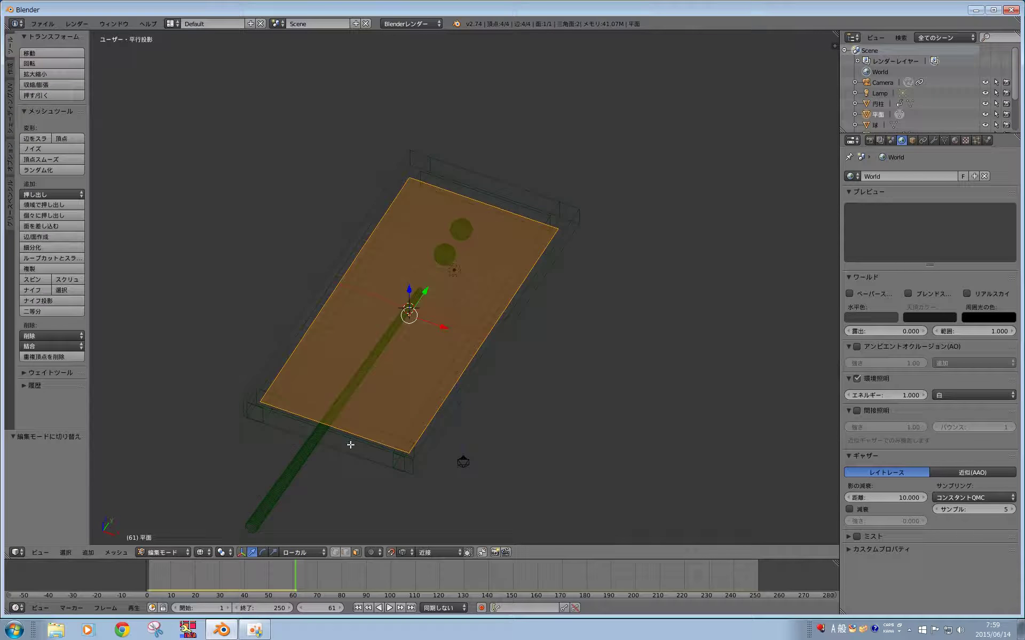
{"action": "key", "text": "Tab"}
{"action": "right_click", "coordinate": [350, 447]}
{"action": "key", "text": "Tab"}
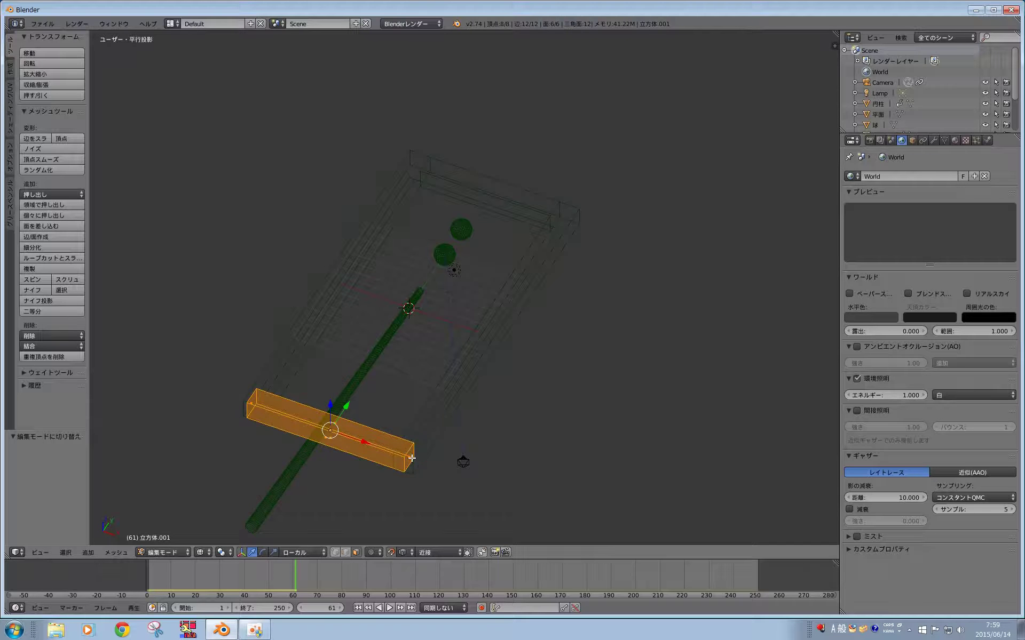
- Slide the box's right and left end faces along X (−1.092 and 1.607) to fit the frame
{"action": "right_click", "coordinate": [411, 458]}
{"action": "key", "text": "g"}
{"action": "key", "text": "x"}
{"action": "key", "text": "x"}
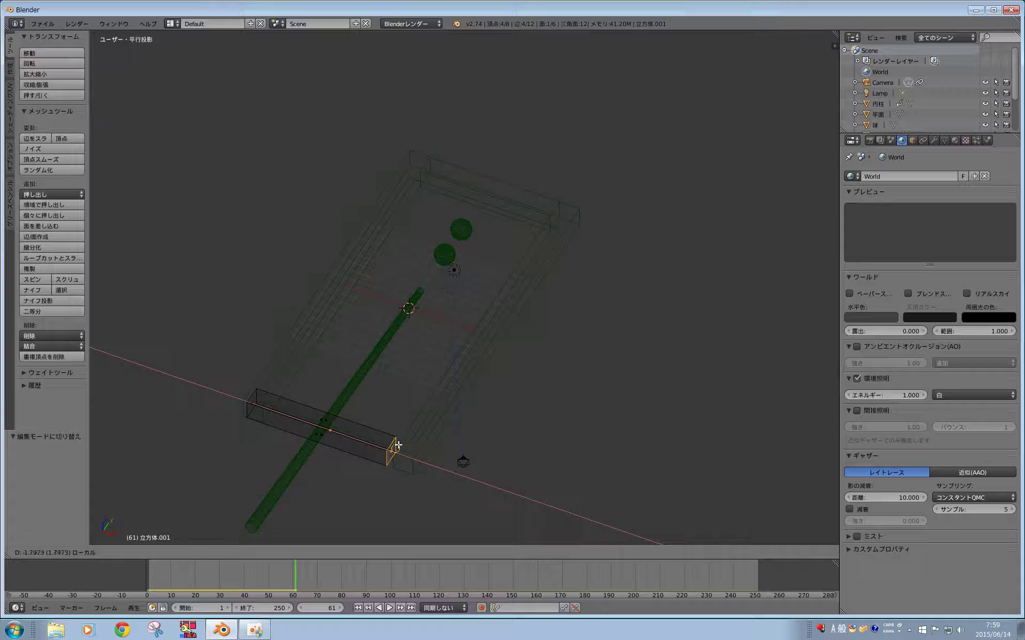
{"action": "left_click", "coordinate": [399, 445]}
{"action": "middle_click_drag", "start_coordinate": [399, 446], "coordinate": [402, 445]}
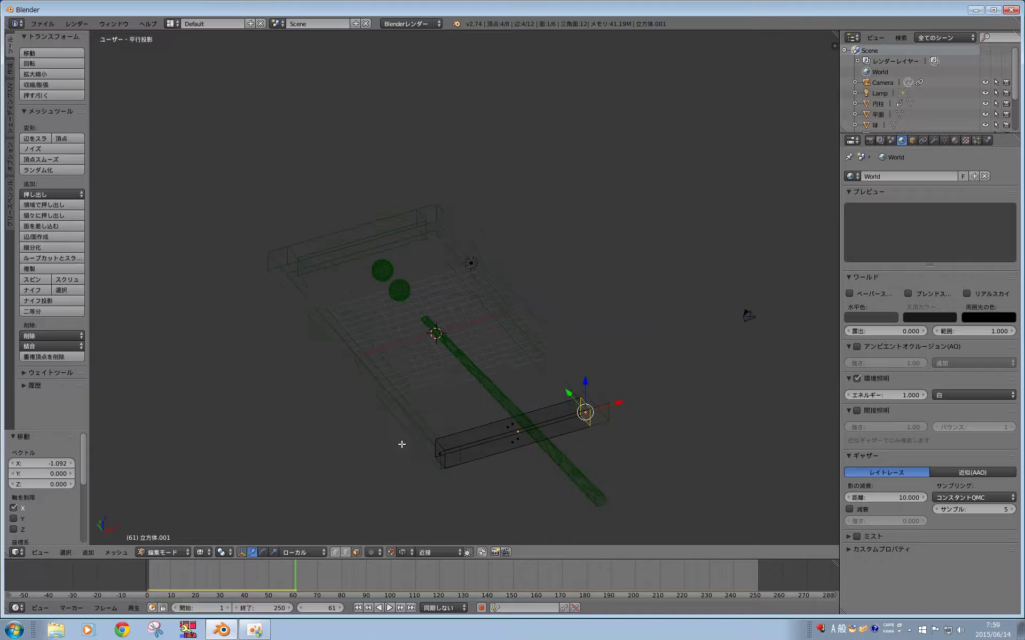
{"action": "right_click", "coordinate": [437, 454]}
{"action": "key", "text": "g"}
{"action": "key", "text": "x"}
{"action": "key", "text": "x"}
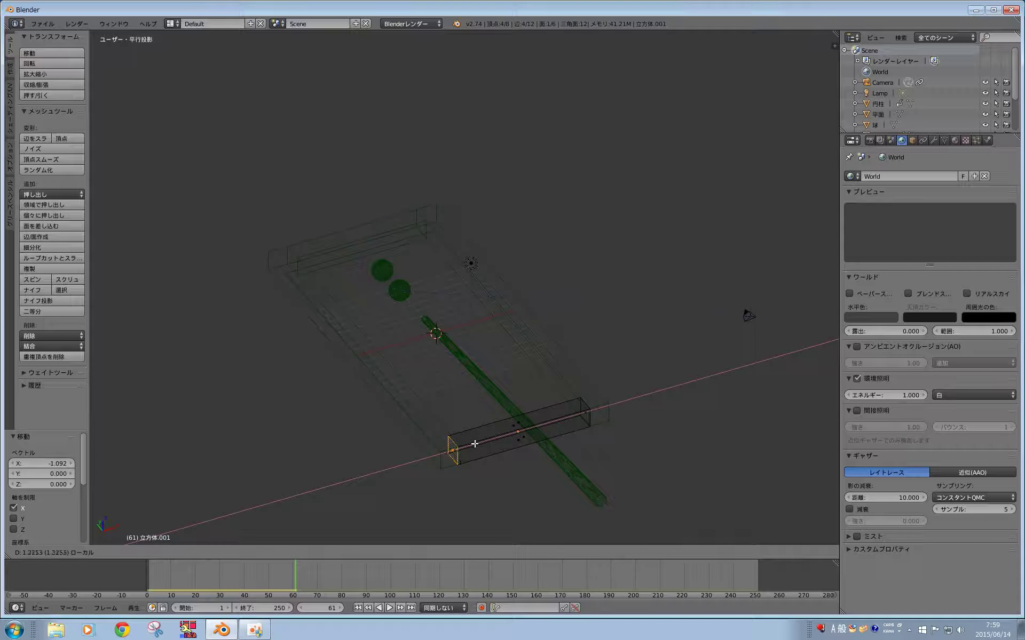
{"action": "left_click", "coordinate": [443, 426]}
{"action": "mouse_move", "coordinate": [443, 427]}
{"action": "middle_mouse_down"}
{"action": "mouse_move", "coordinate": [468, 500]}
{"action": "mouse_move", "coordinate": [491, 461]}
{"action": "mouse_move", "coordinate": [437, 401]}
{"action": "middle_mouse_up"}
- Return to Object Mode and orbit to a lower, flatter view of the table
{"action": "key", "text": "Tab"}
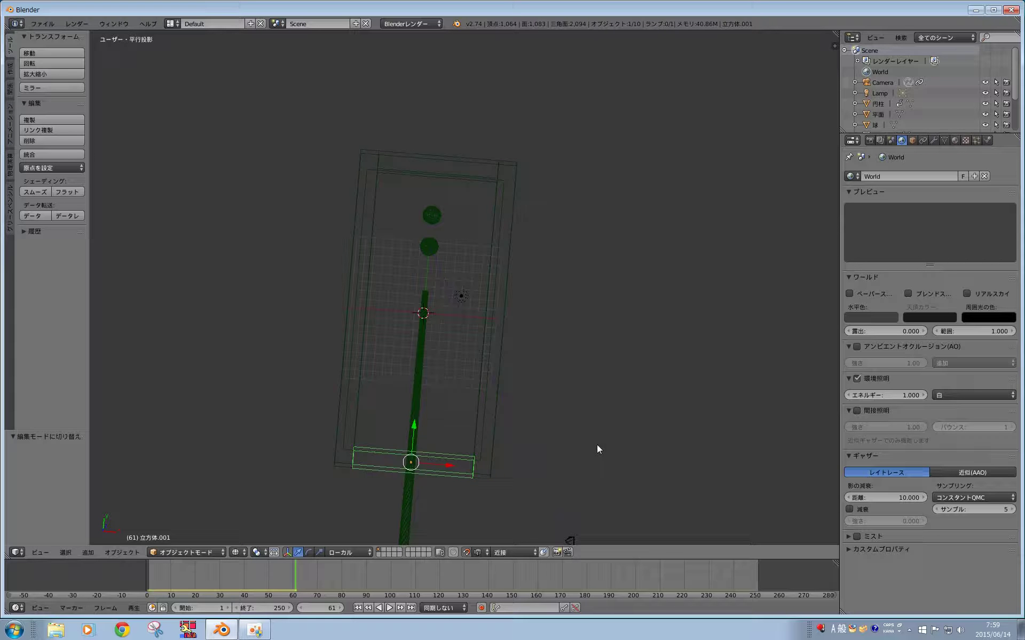
{"action": "mouse_move", "coordinate": [596, 445]}
{"action": "middle_mouse_down"}
{"action": "mouse_move", "coordinate": [501, 401]}
{"action": "mouse_move", "coordinate": [430, 393]}
{"action": "middle_mouse_up"}
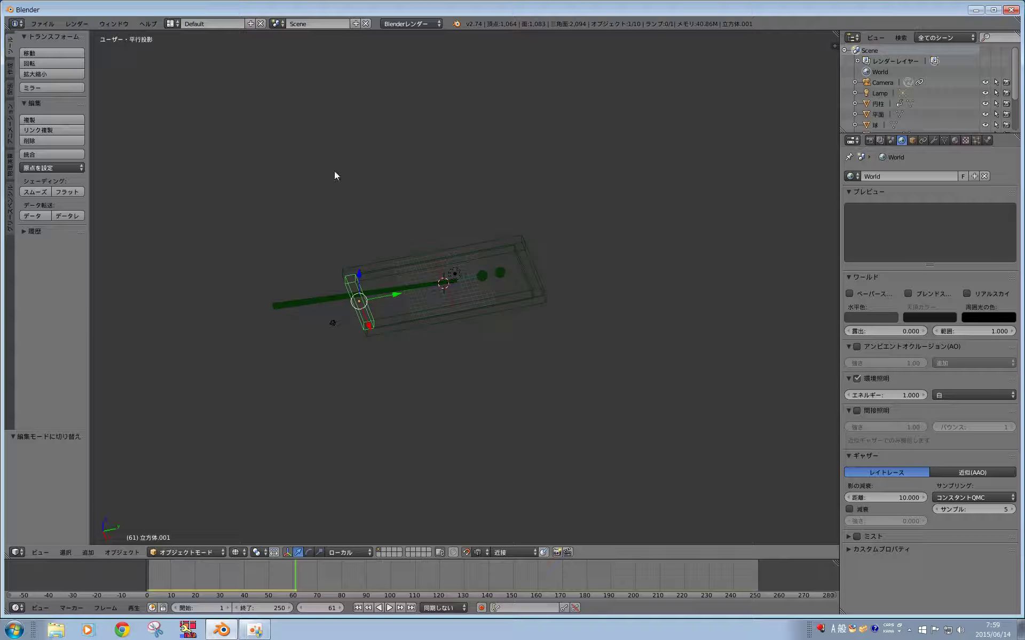
{"action": "key", "text": "Tab"}
{"action": "key", "text": "Tab"}
{"action": "key", "text": "Tab"}
{"action": "key", "text": "Tab"}
{"action": "right_click", "coordinate": [273, 302]}
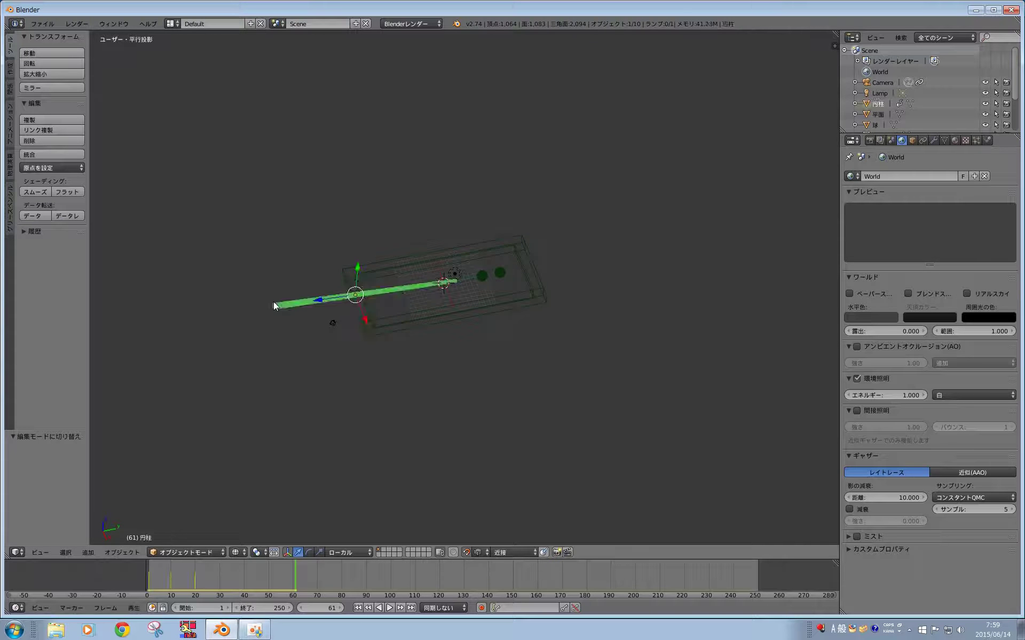
{"action": "mouse_move", "coordinate": [273, 301]}
{"action": "middle_mouse_down"}
{"action": "mouse_move", "coordinate": [268, 318]}
{"action": "mouse_move", "coordinate": [285, 278]}
{"action": "mouse_move", "coordinate": [288, 294]}
{"action": "middle_mouse_up"}
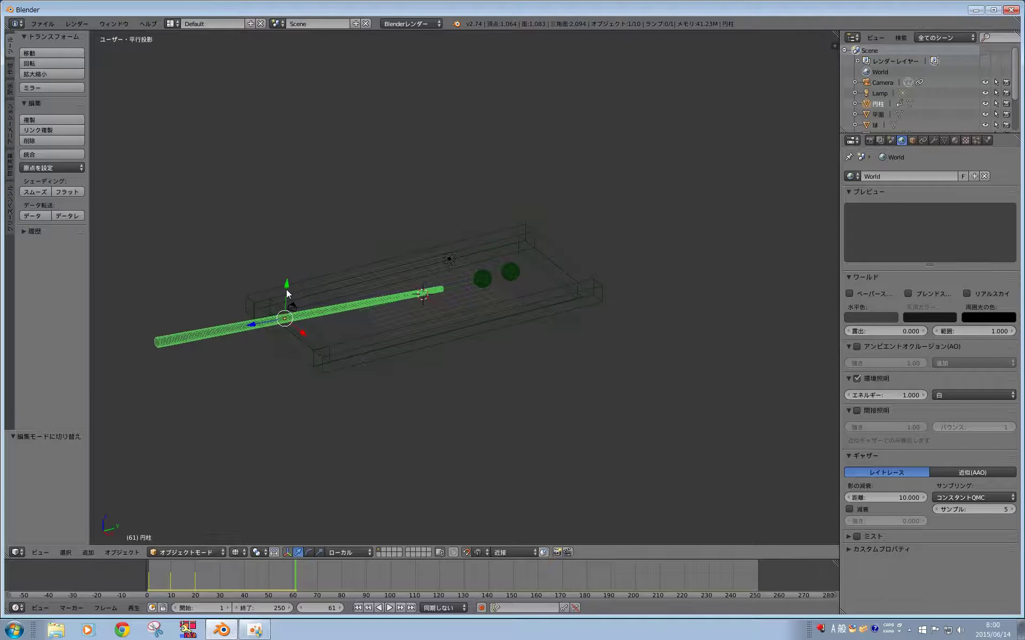
- Raise the camera along its local Y (−1.464, 2.742, 9.282), test-render, and advance to frame 106
{"action": "right_click", "coordinate": [292, 308]}
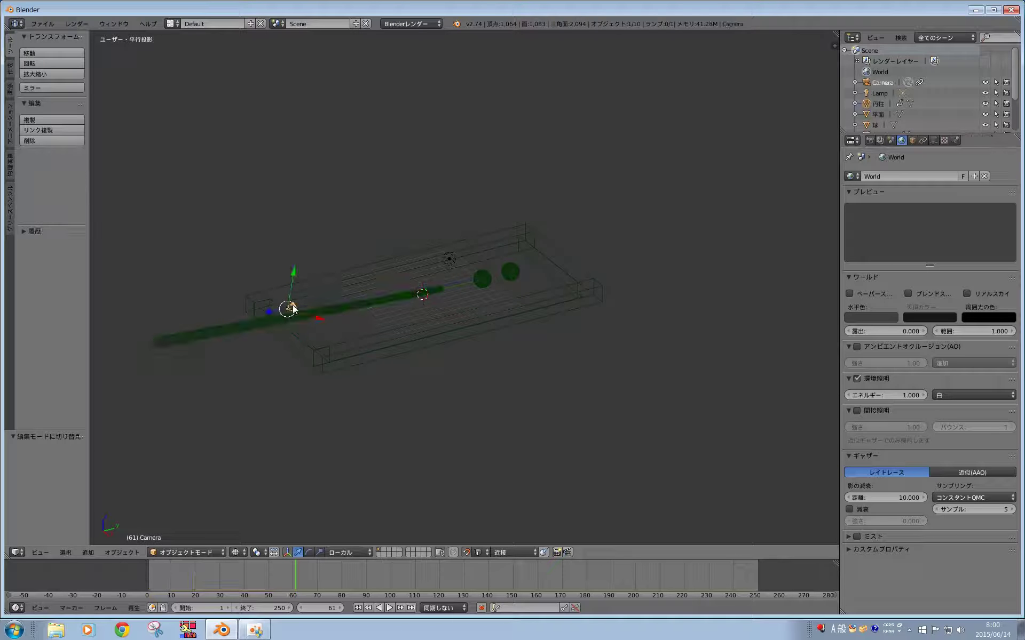
{"action": "key", "text": "g"}
{"action": "key", "text": "y"}
{"action": "key", "text": "y"}
{"action": "left_click", "coordinate": [376, 246]}
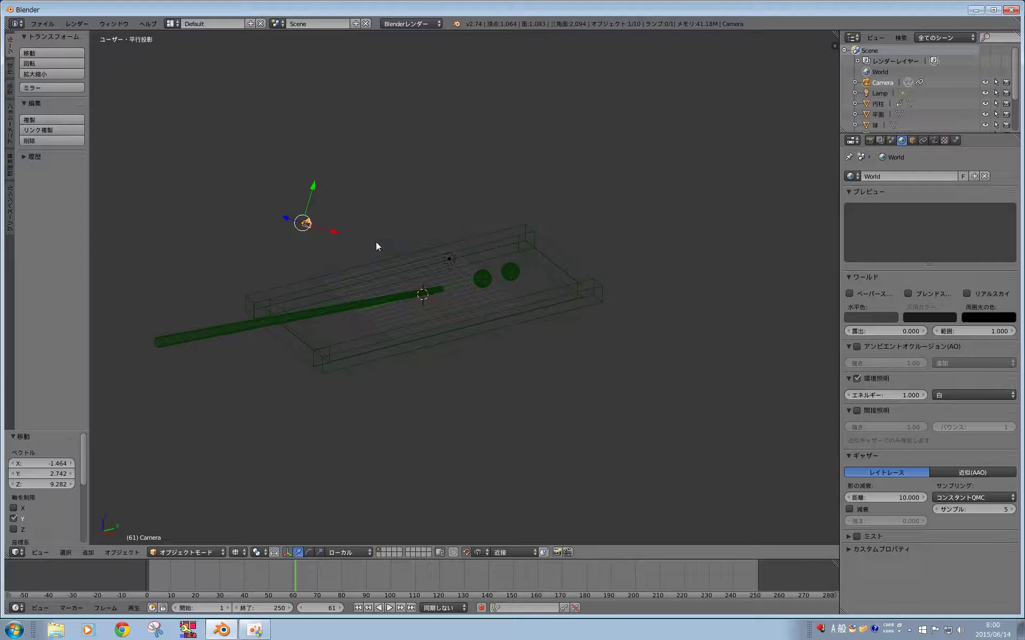
{"action": "key", "text": "F12"}
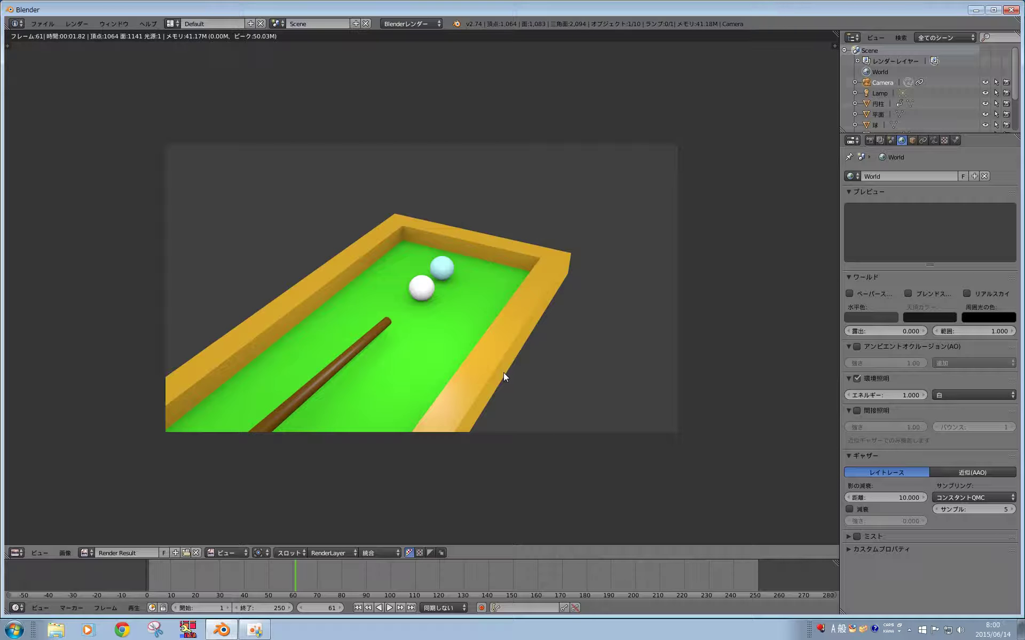
{"action": "key", "text": "Escape"}
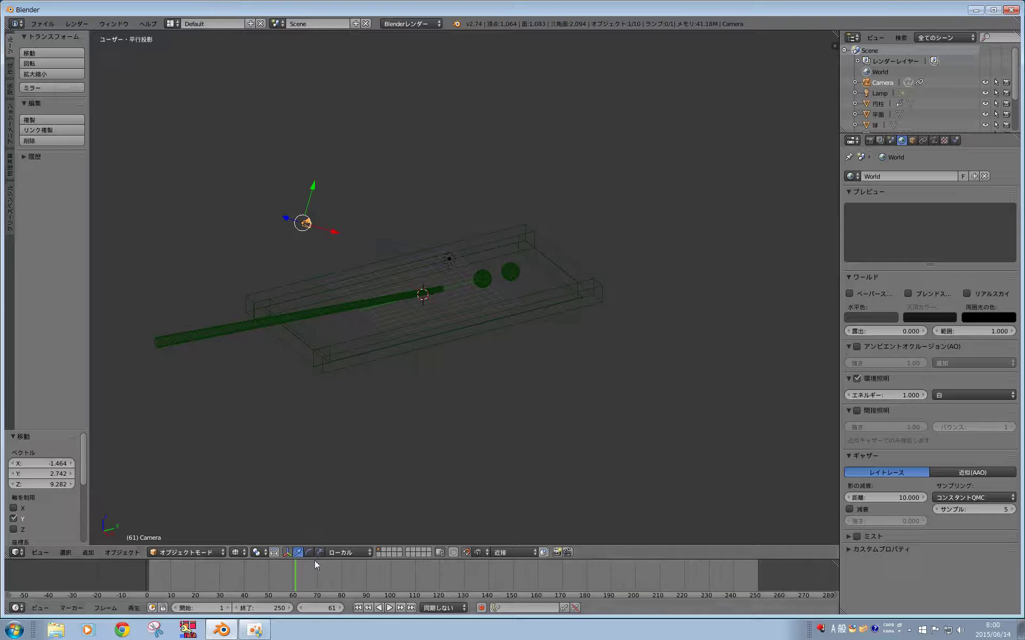
{"action": "left_click_drag", "start_coordinate": [296, 578], "coordinate": [404, 582]}
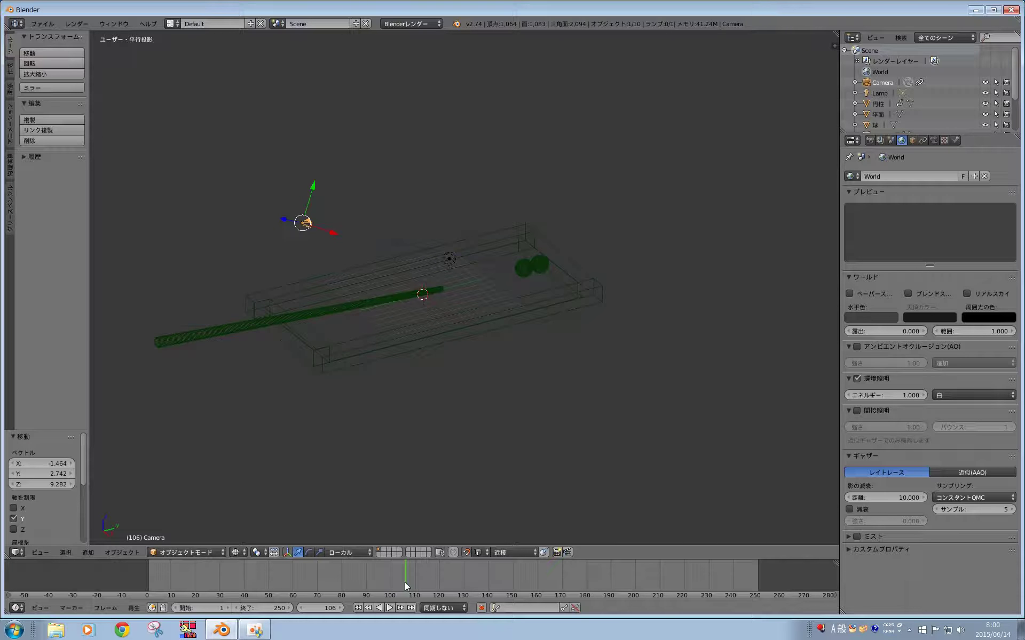
- Set the render output path to F:\blender保存用\
{"action": "left_click", "coordinate": [869, 141]}
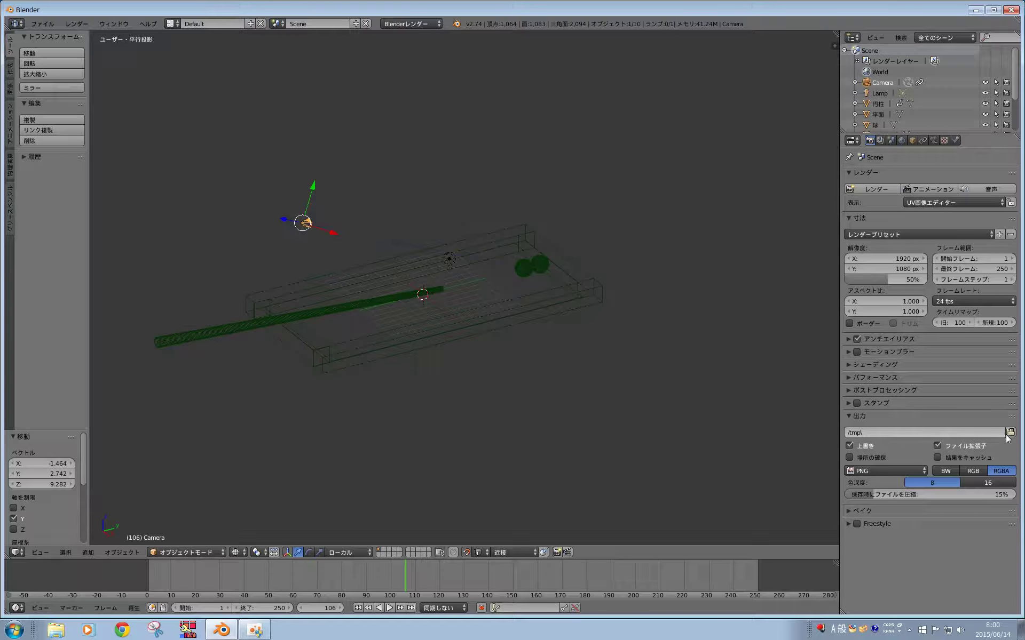
{"action": "left_click", "coordinate": [1009, 434]}
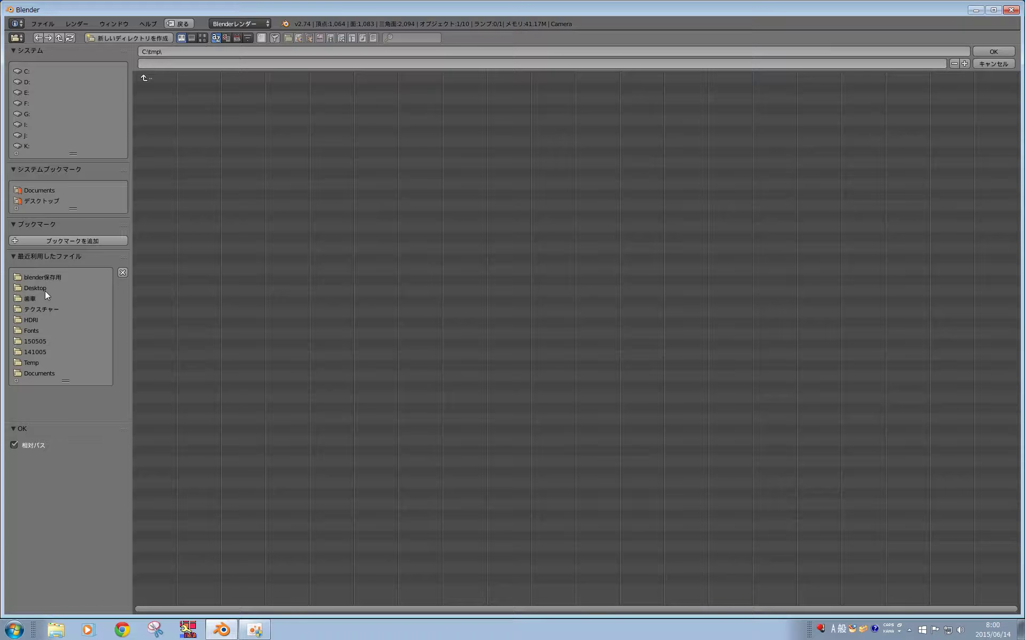
{"action": "left_click", "coordinate": [39, 277]}
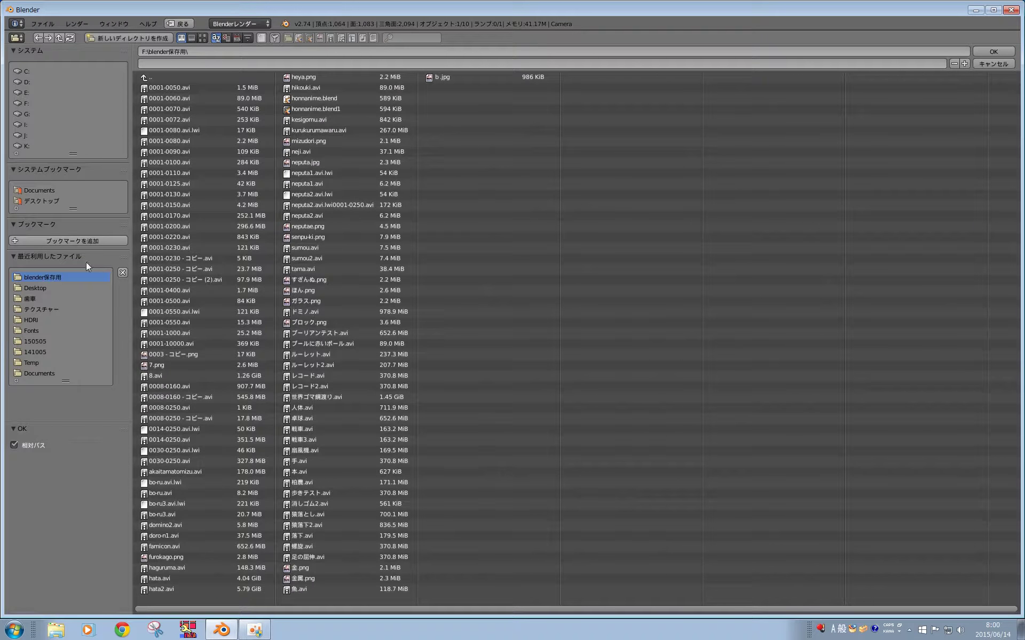
{"action": "left_click", "coordinate": [988, 54]}
- Choose H.264 as the output file format and start rendering the animation
{"action": "left_click", "coordinate": [903, 472]}
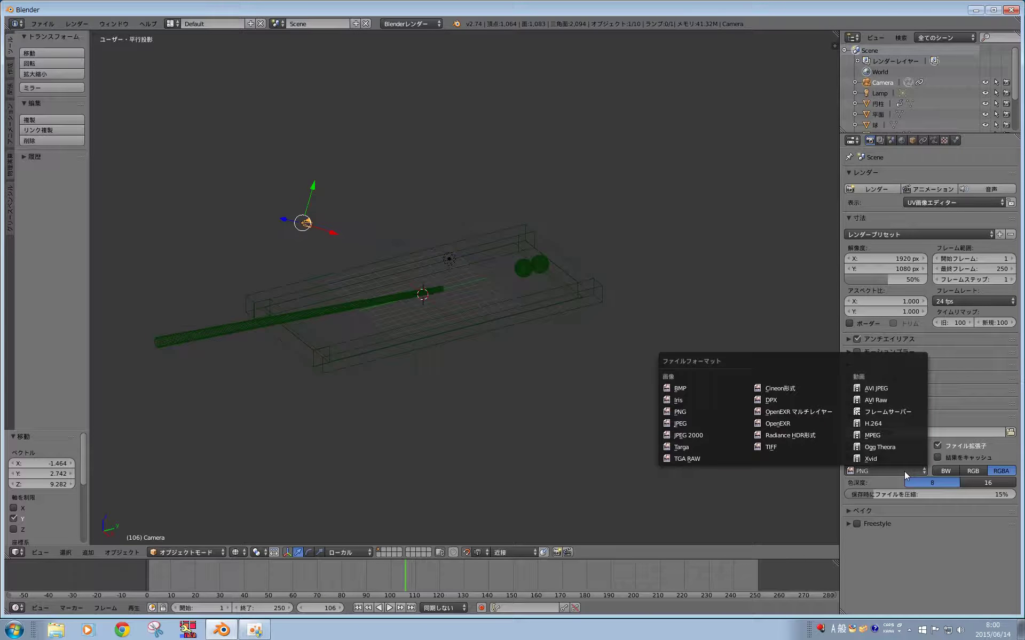
{"action": "left_click", "coordinate": [893, 425]}
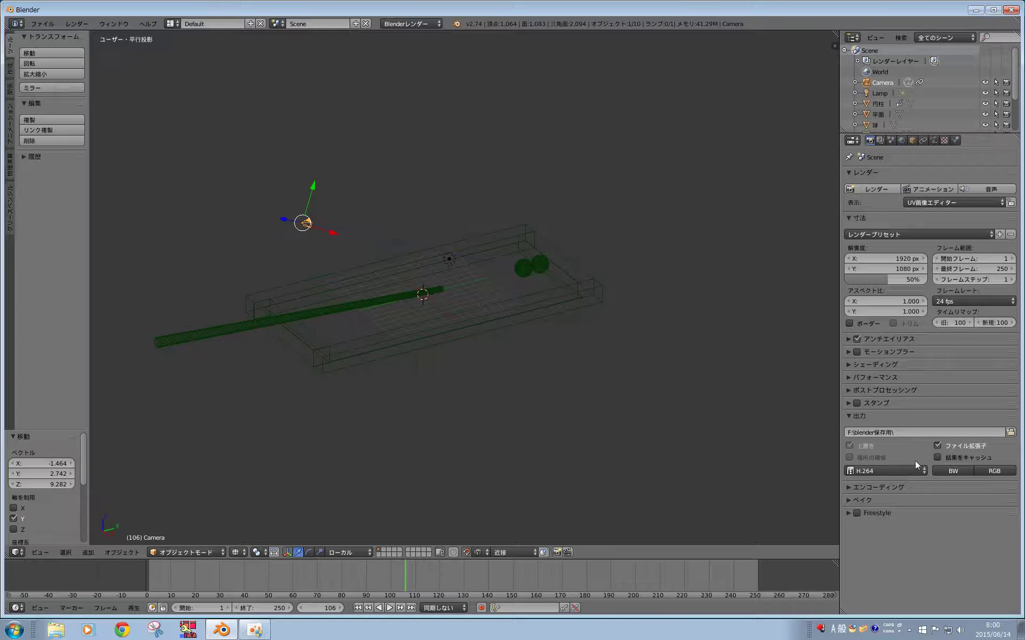
{"action": "left_click", "coordinate": [927, 189]}
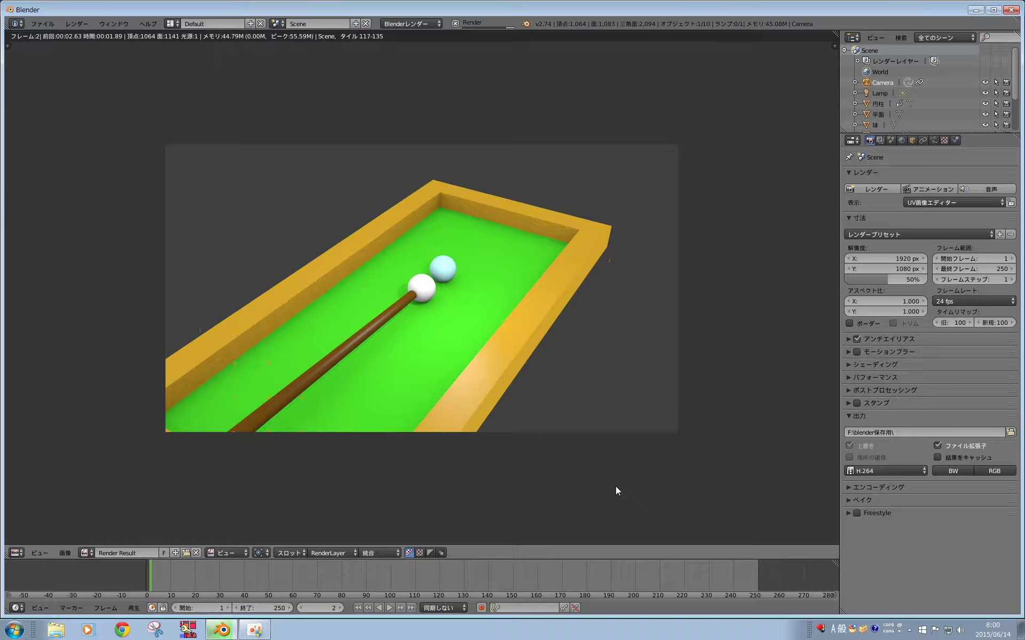
- Cancel the running render and change the animation's end frame from 250 to 110
{"action": "left_click", "coordinate": [406, 577]}
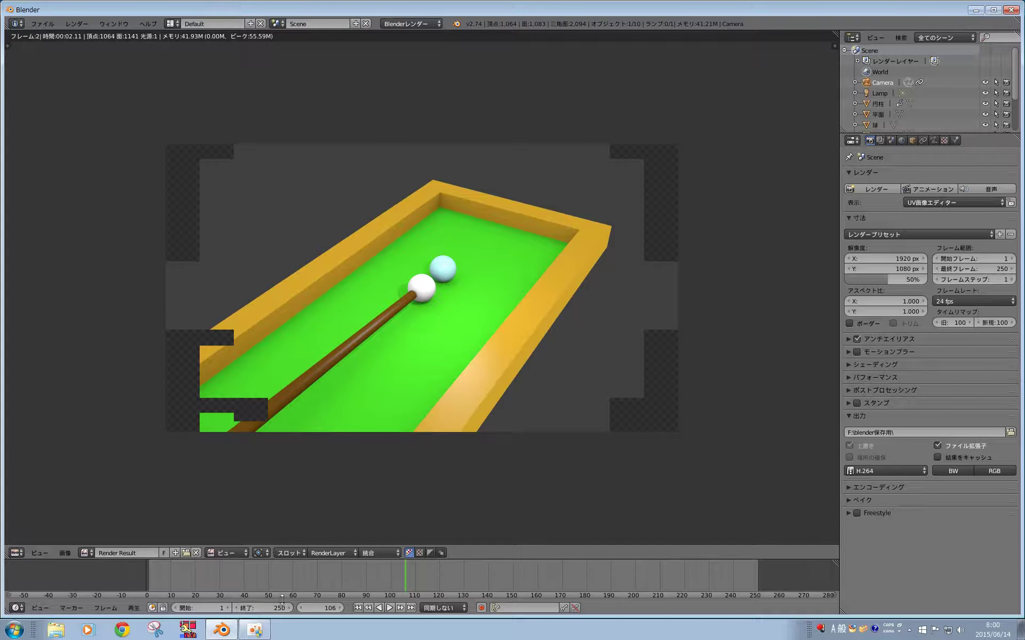
{"action": "left_click", "coordinate": [280, 605]}
{"action": "type", "text": "110"}
{"action": "key", "text": "Return"}
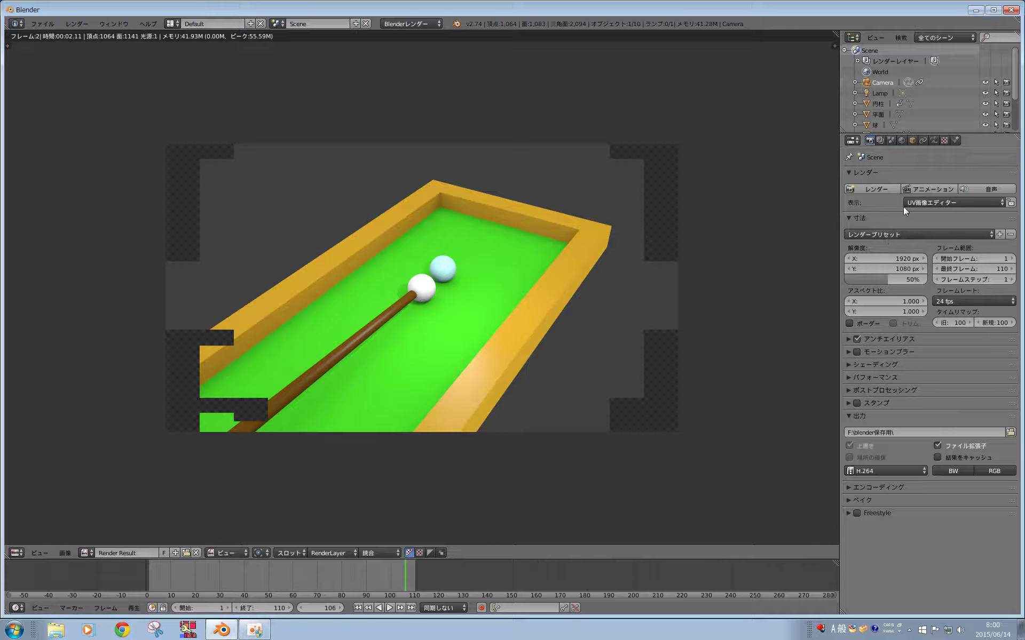
- Render the full animation, frames 1–110, to H.264 video in the output folder
{"action": "left_click", "coordinate": [927, 189]}
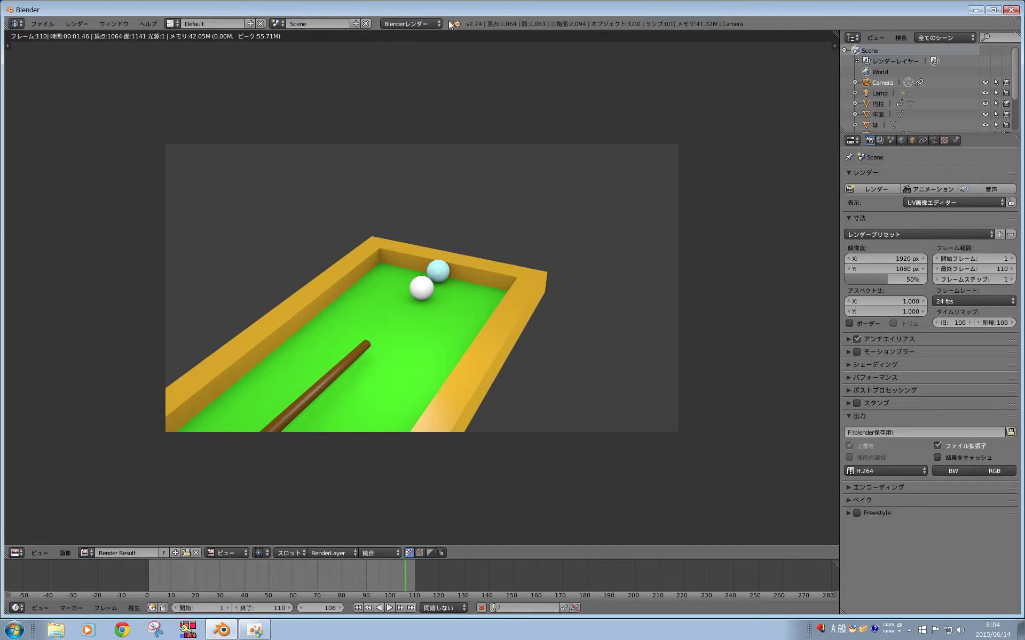
{"action": "left_click", "coordinate": [38, 24]}
{"action": "mouse_move", "coordinate": [78, 23]}
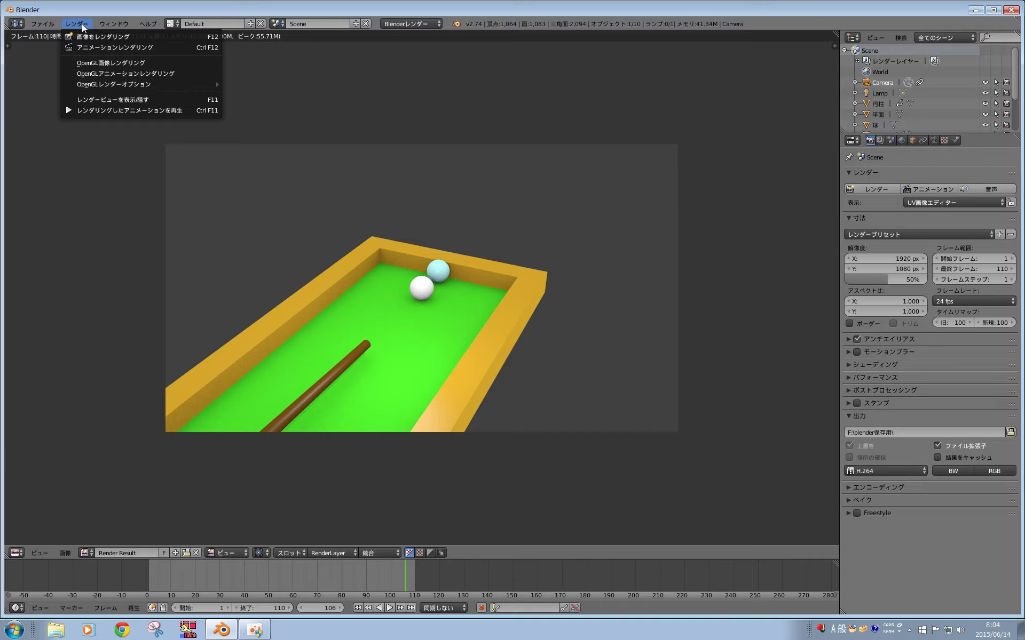
{"action": "left_click", "coordinate": [116, 111]}
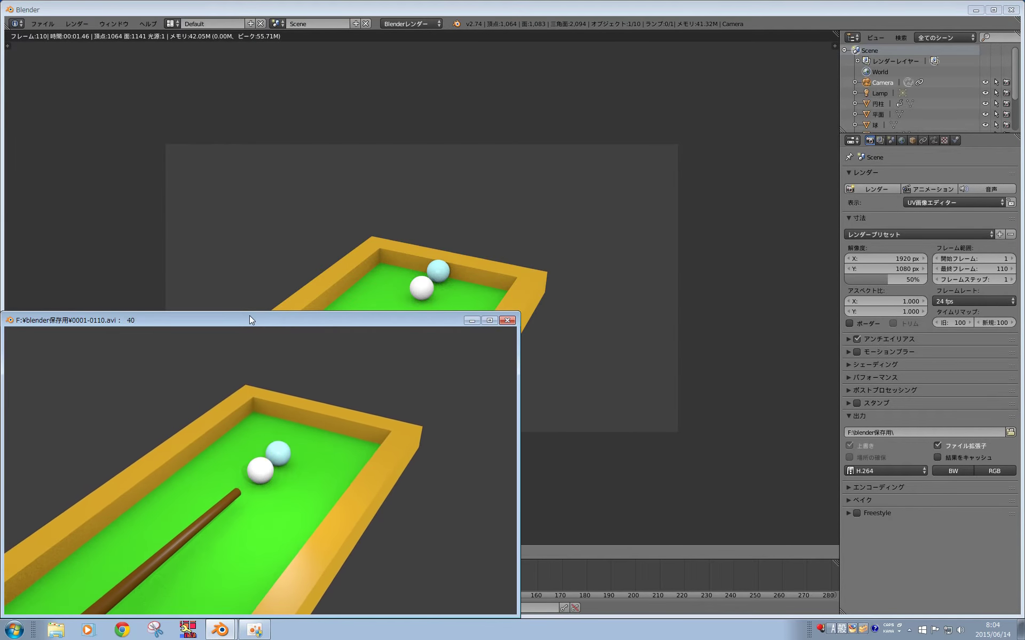
{"action": "left_click_drag", "start_coordinate": [249, 316], "coordinate": [368, 150]}
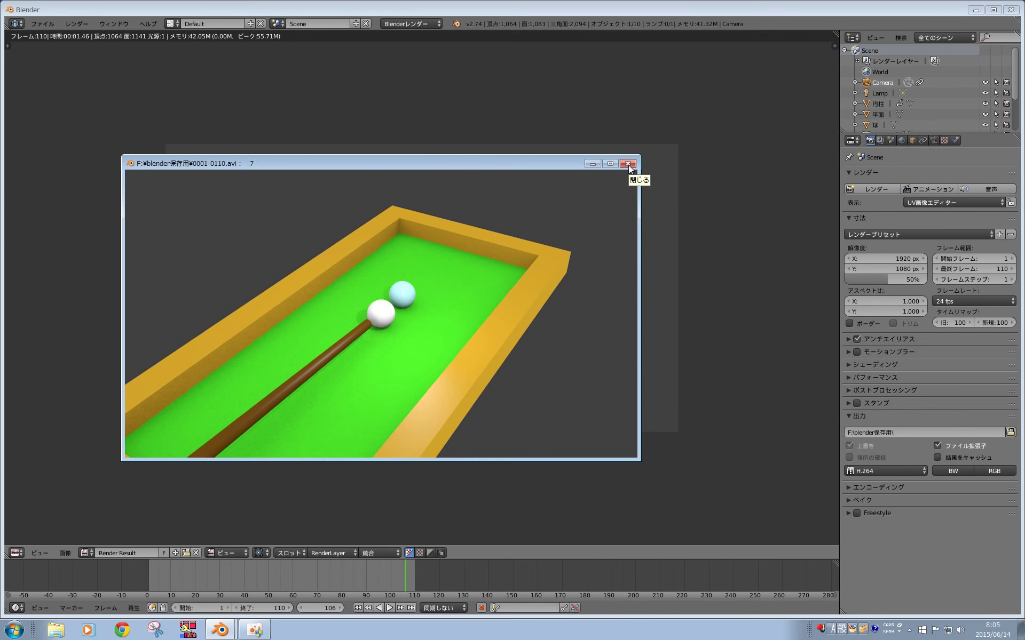
{"action": "left_click", "coordinate": [628, 164]}
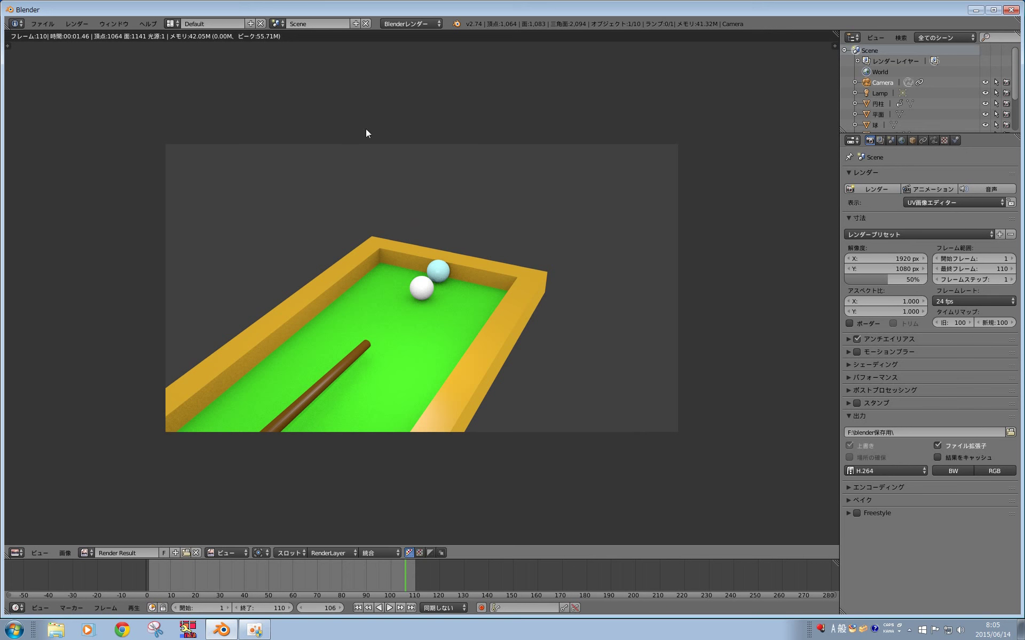